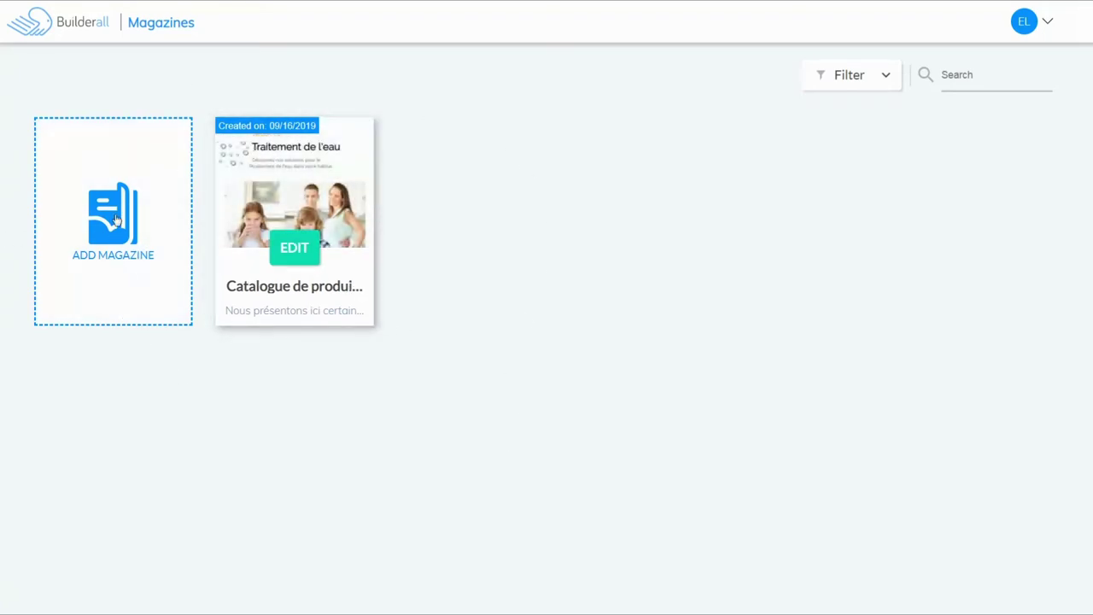
# - Start a new magazine titled "Déco magazine" with the description "Déco" and proceed to the template choice
pyautogui.click(112, 222)
pyautogui.click(553, 272)
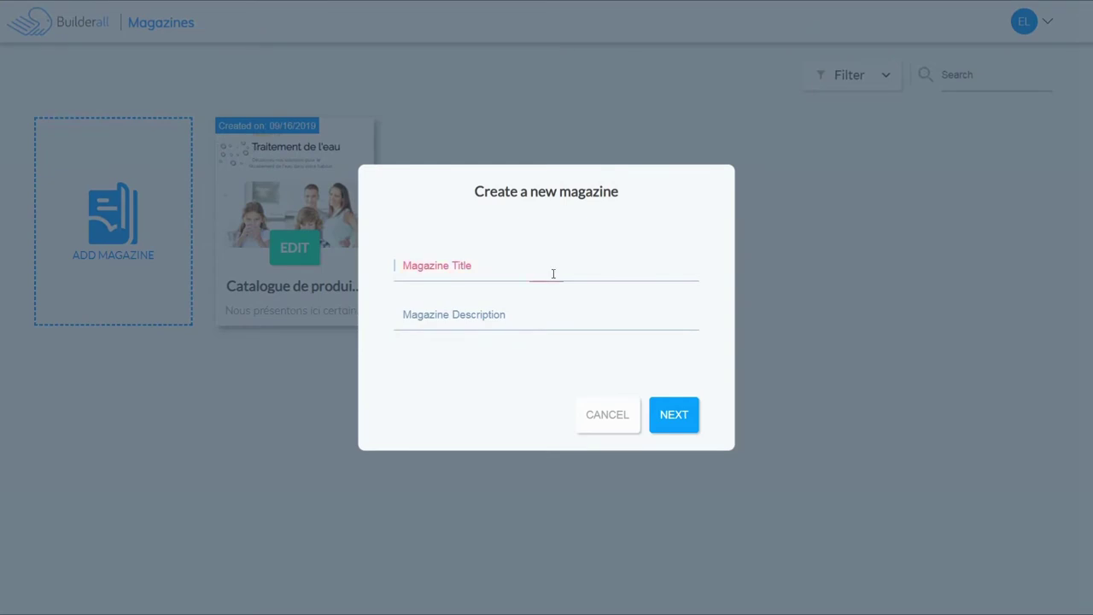
pyautogui.write('Déco magazine')
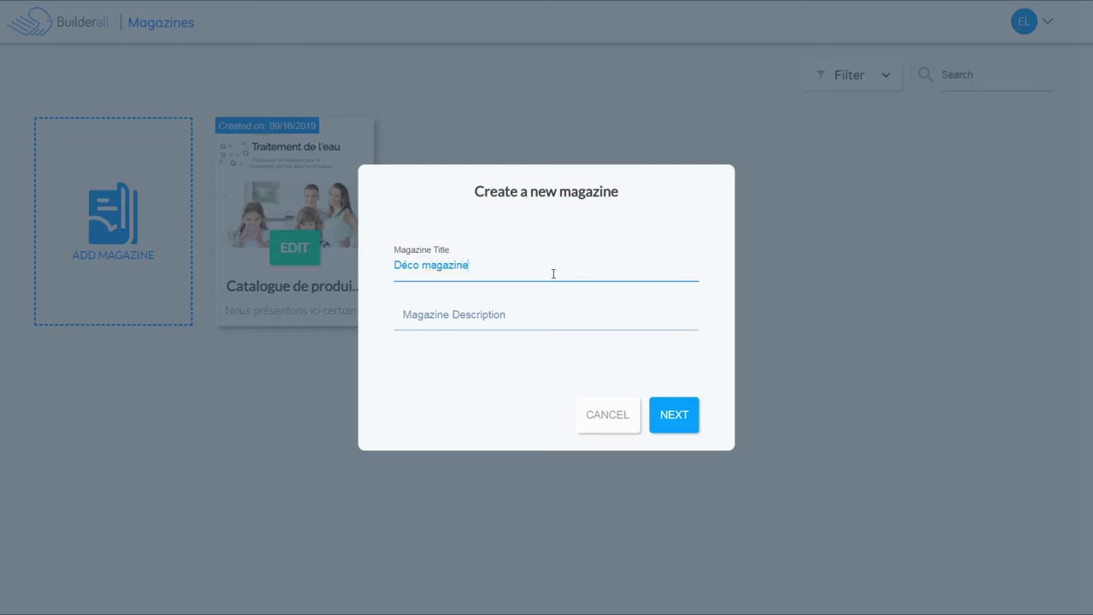
pyautogui.click(523, 314)
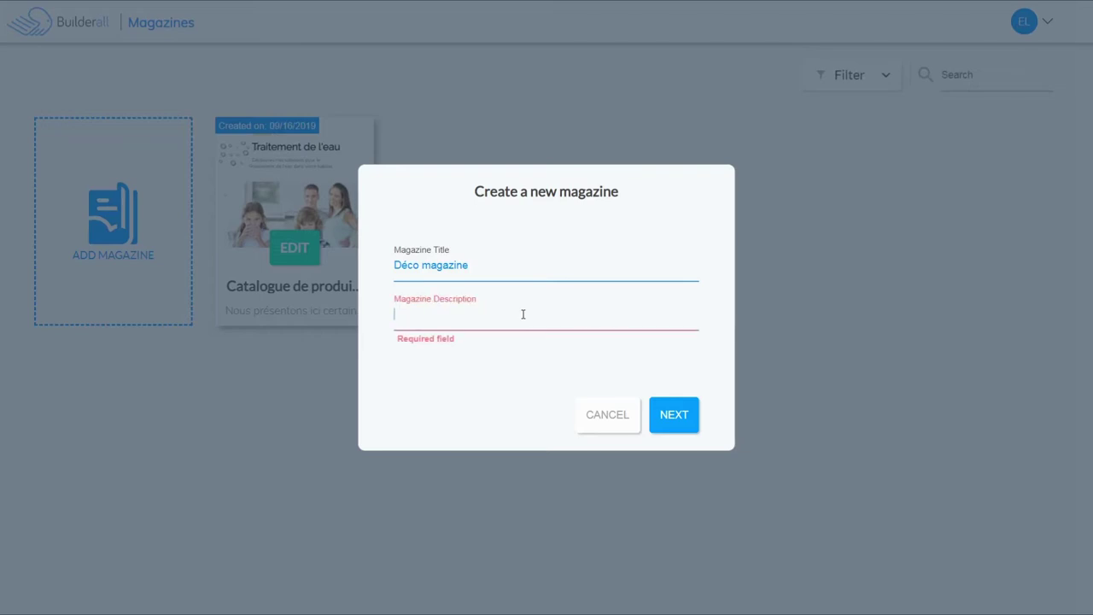
pyautogui.write('Déco')
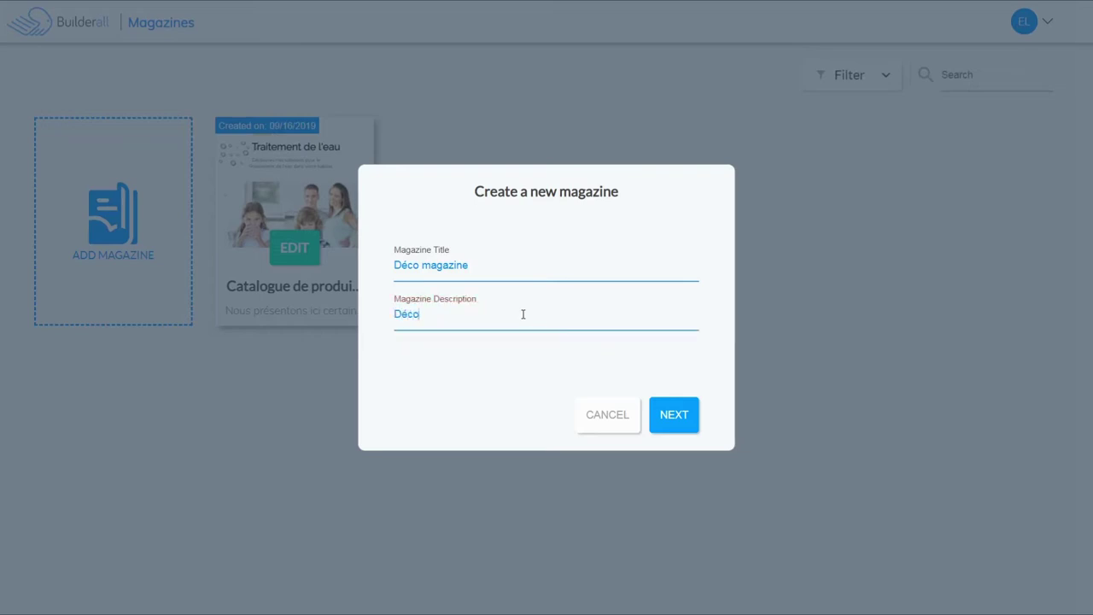
pyautogui.click(674, 416)
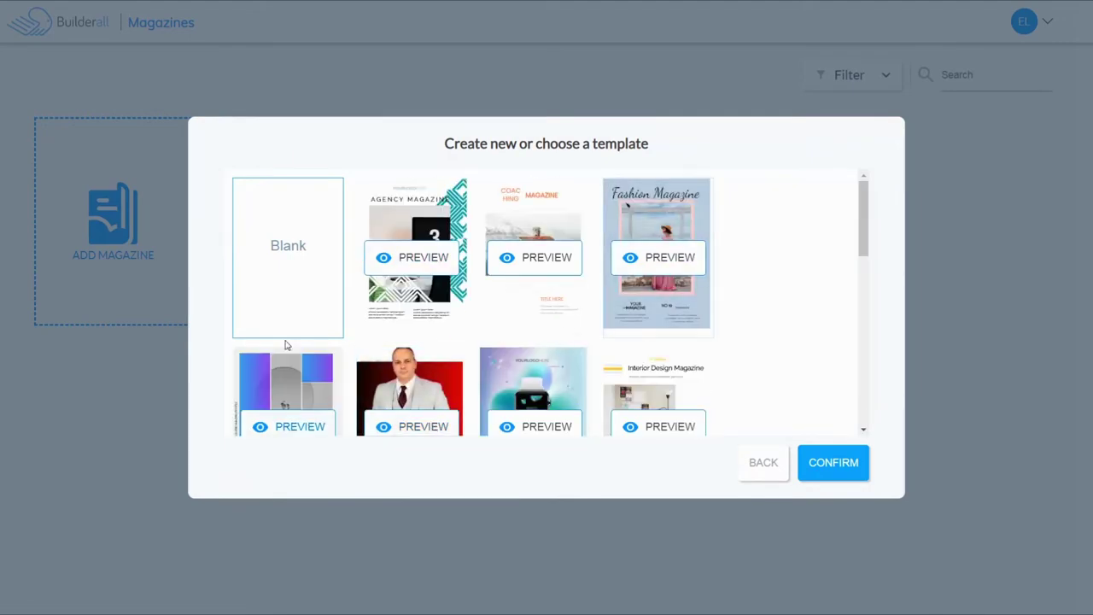
# - Look through the available templates and create the magazine from the Fashion Magazine template
pyautogui.moveTo(866, 240); pyautogui.dragTo(883, 405)
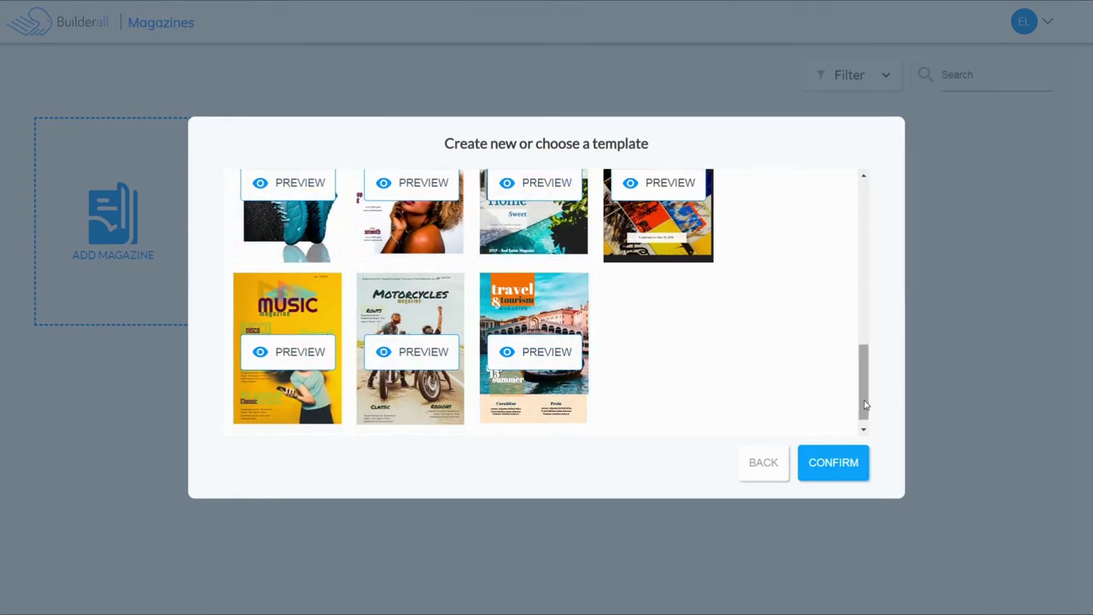
pyautogui.moveTo(862, 390); pyautogui.dragTo(846, 179)
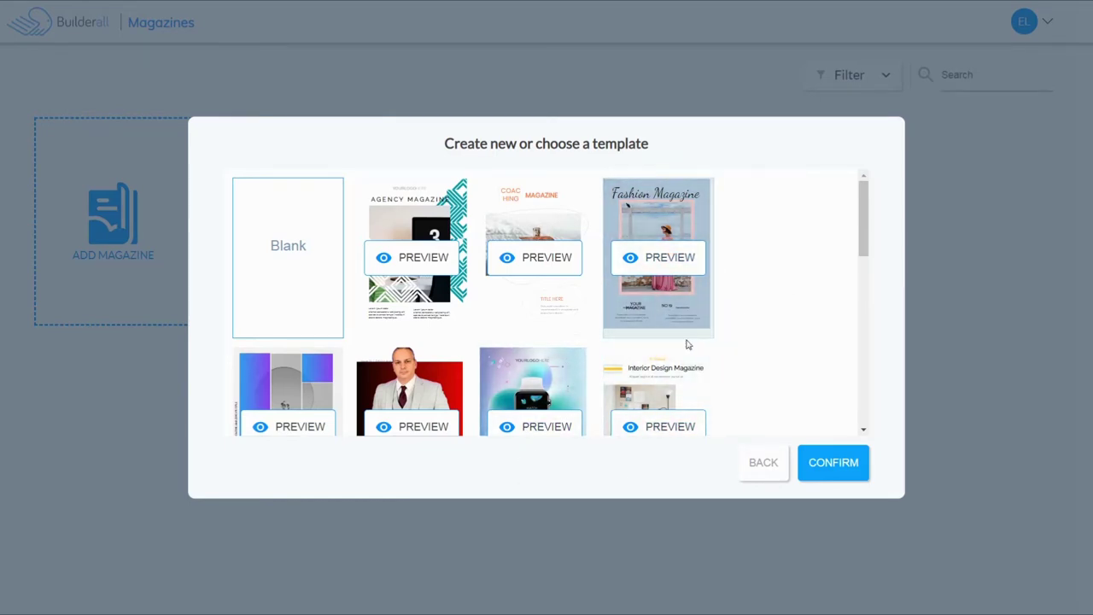
pyautogui.click(656, 309)
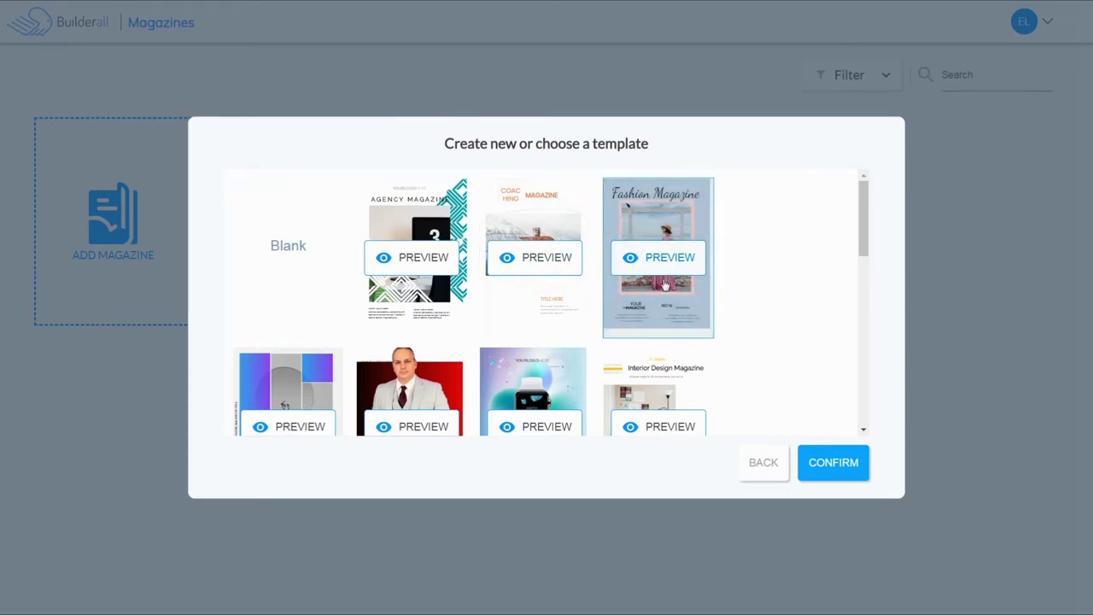
pyautogui.click(833, 463)
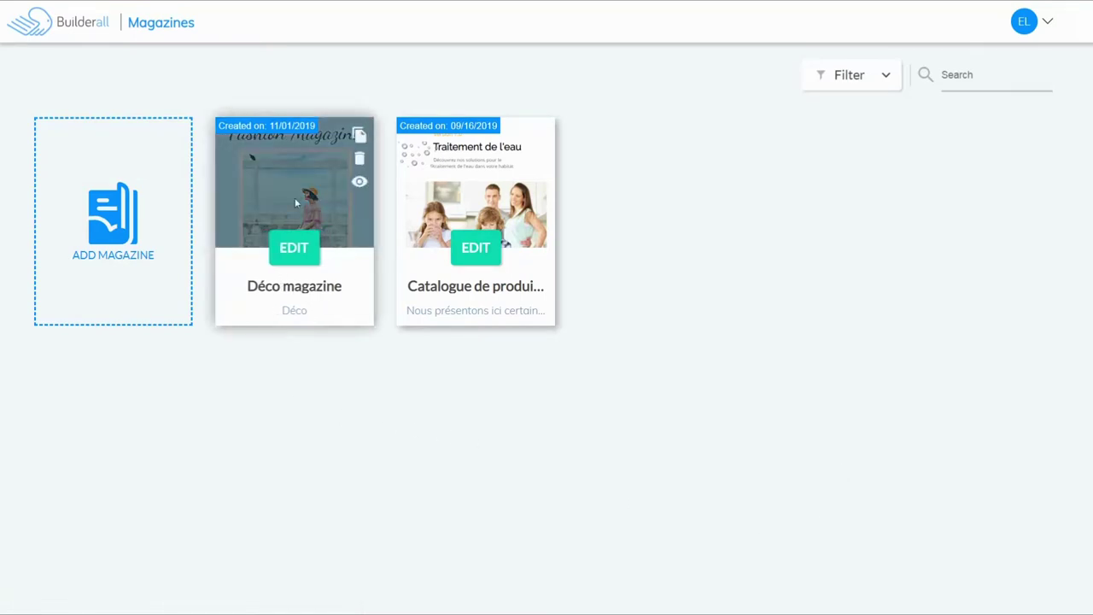
pyautogui.click(298, 250)
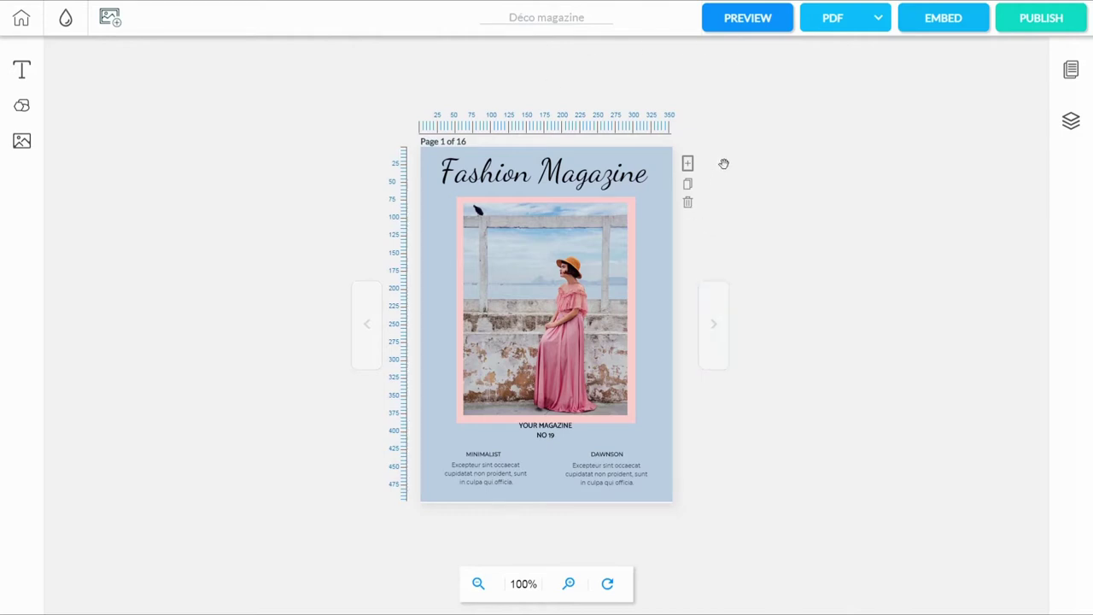
pyautogui.click(21, 23)
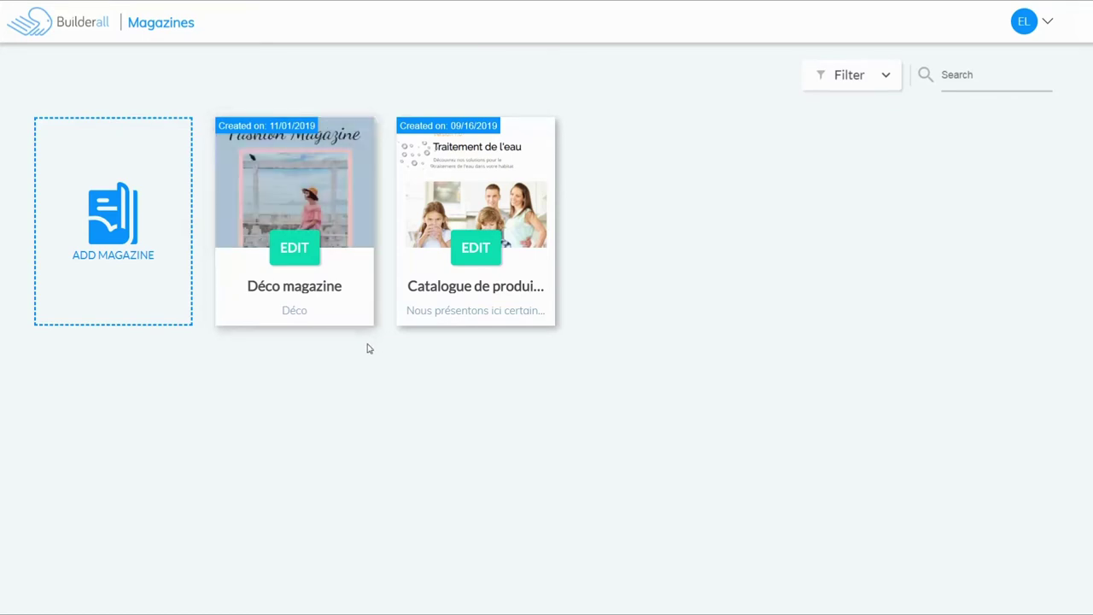
pyautogui.moveTo(362, 162)
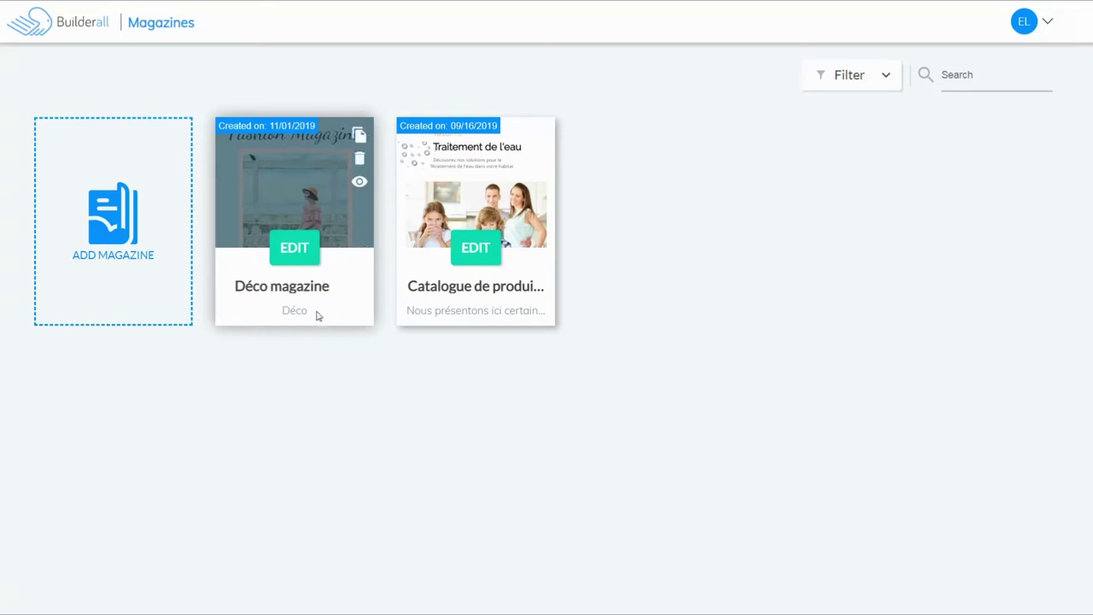
# - Open Déco magazine for editing and move the cover's blue background block down to about X 3, Y 109
pyautogui.click(283, 249)
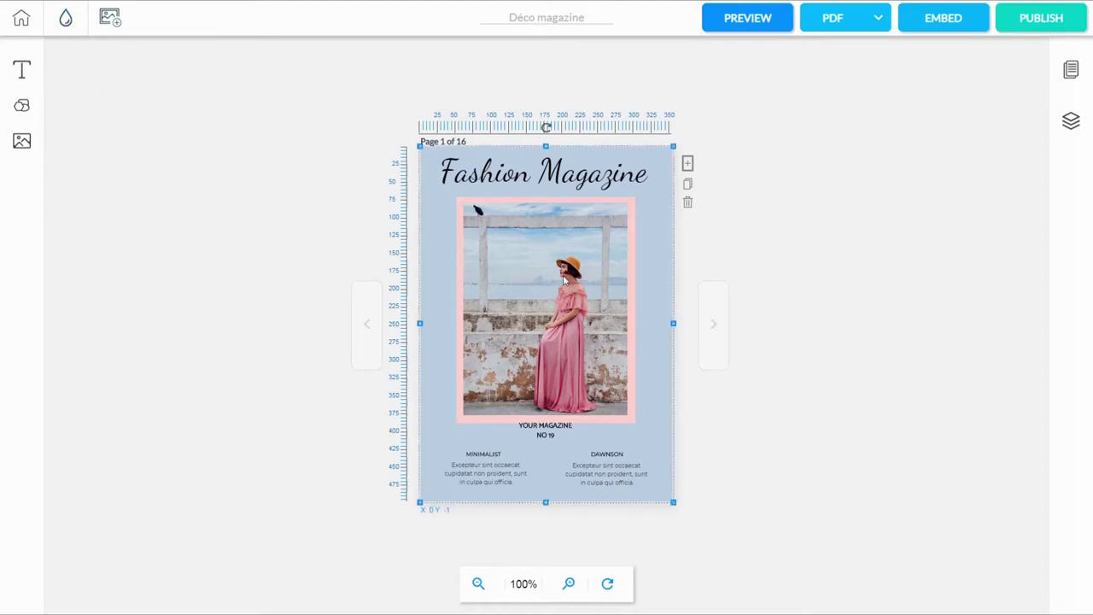
pyautogui.moveTo(435, 233); pyautogui.dragTo(439, 310)
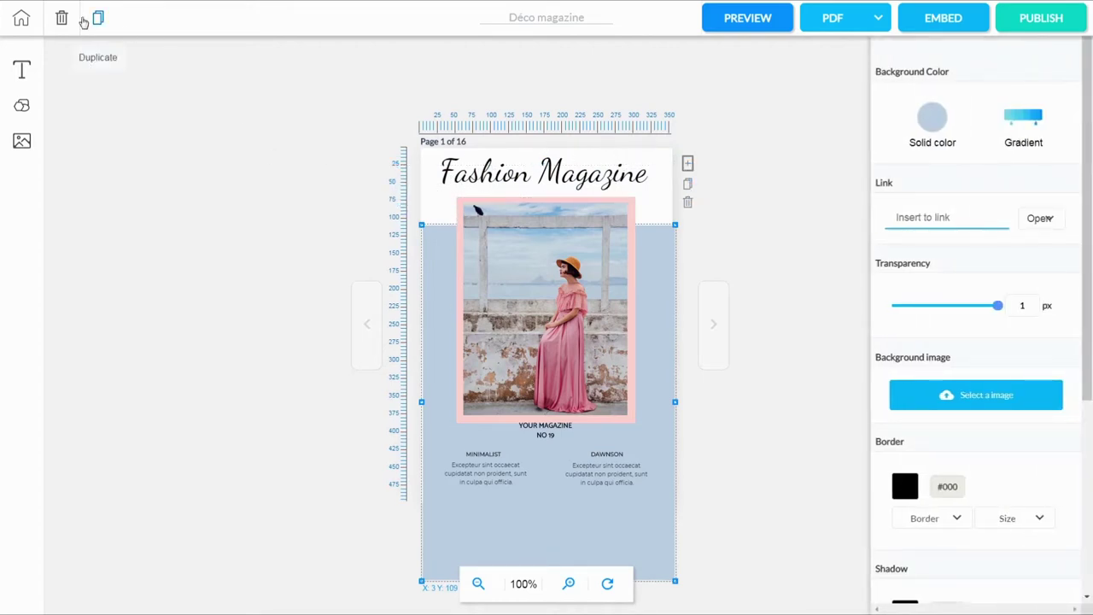
pyautogui.click(220, 106)
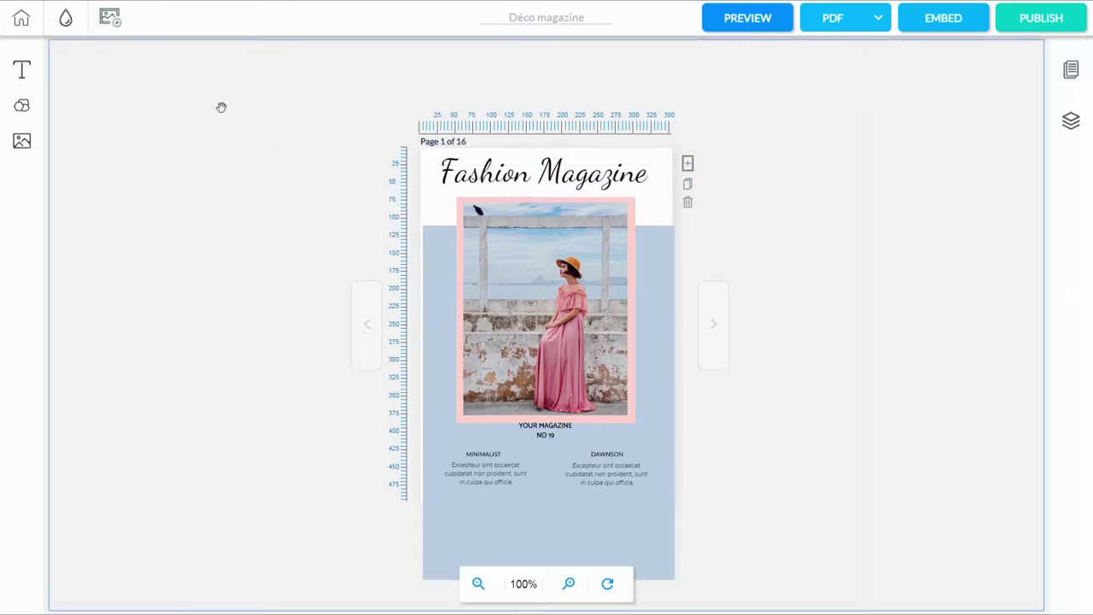
# - Try #964343 as the page background colour, reset it to #FFFFFF, and view the background image library without choosing an image
pyautogui.click(69, 19)
pyautogui.moveTo(94, 82); pyautogui.dragTo(133, 71)
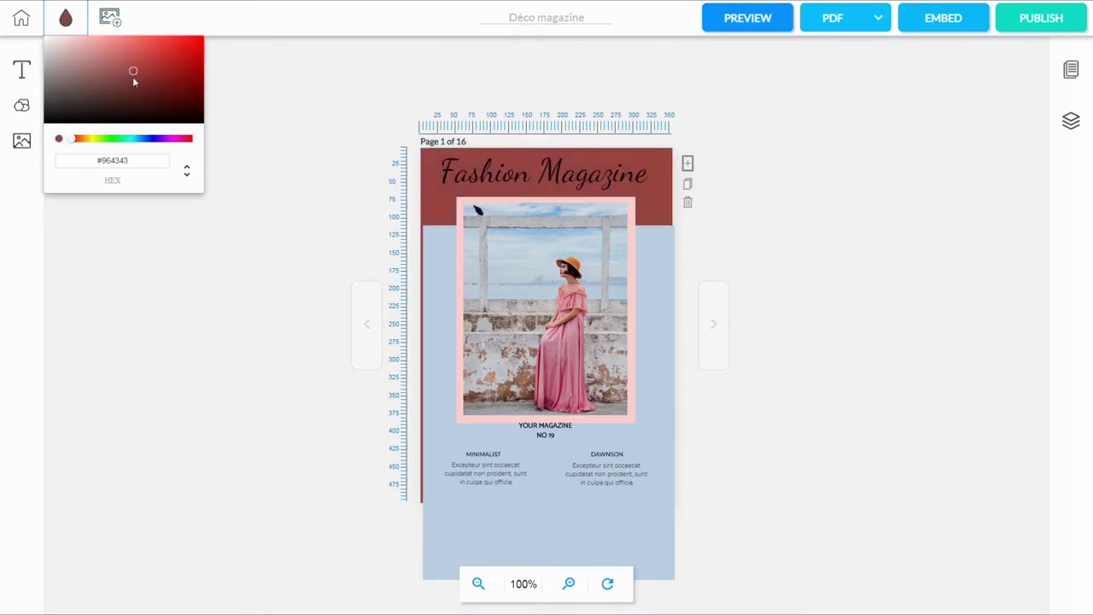
pyautogui.moveTo(133, 71); pyautogui.dragTo(31, 35)
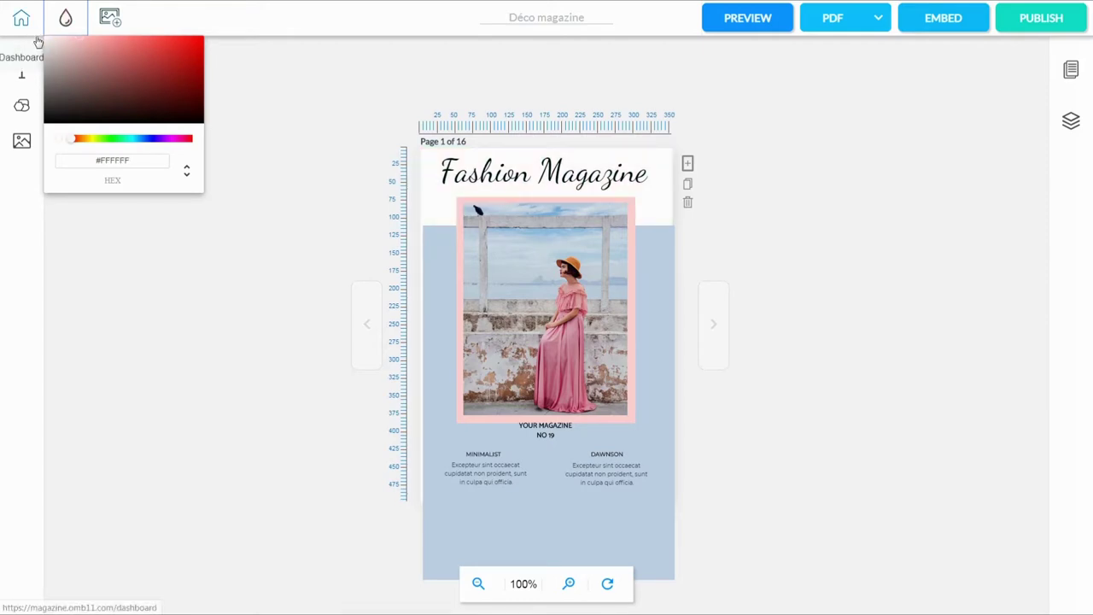
pyautogui.click(287, 151)
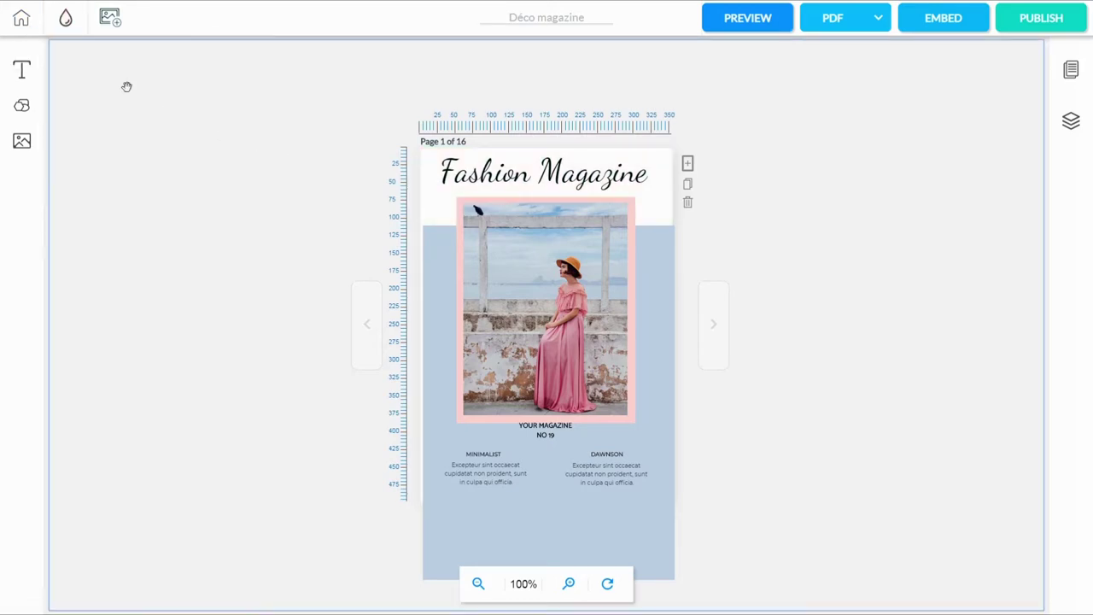
pyautogui.click(109, 19)
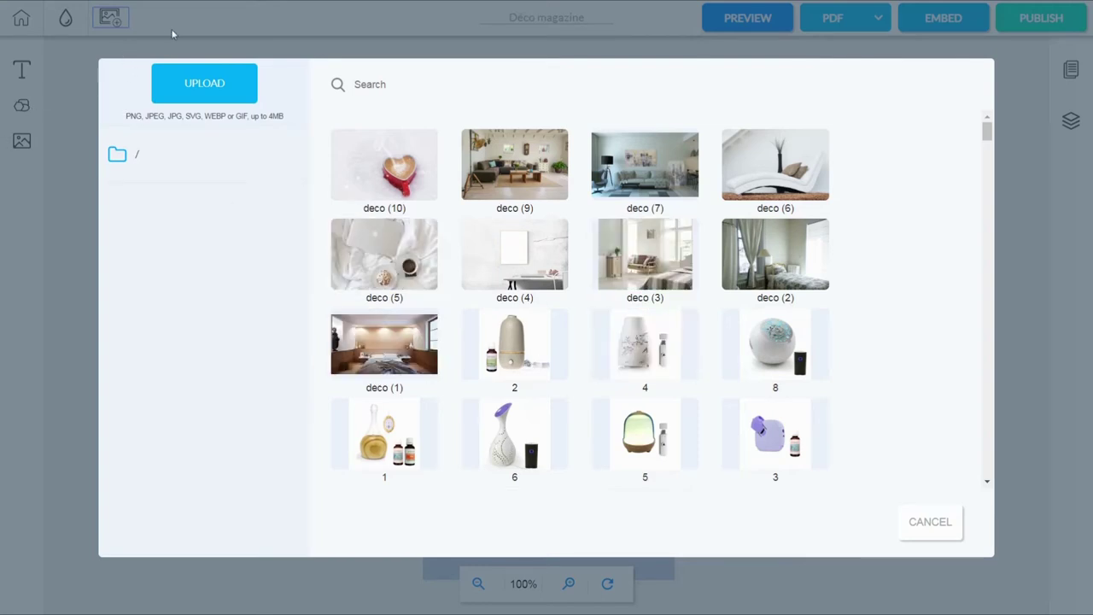
pyautogui.click(928, 522)
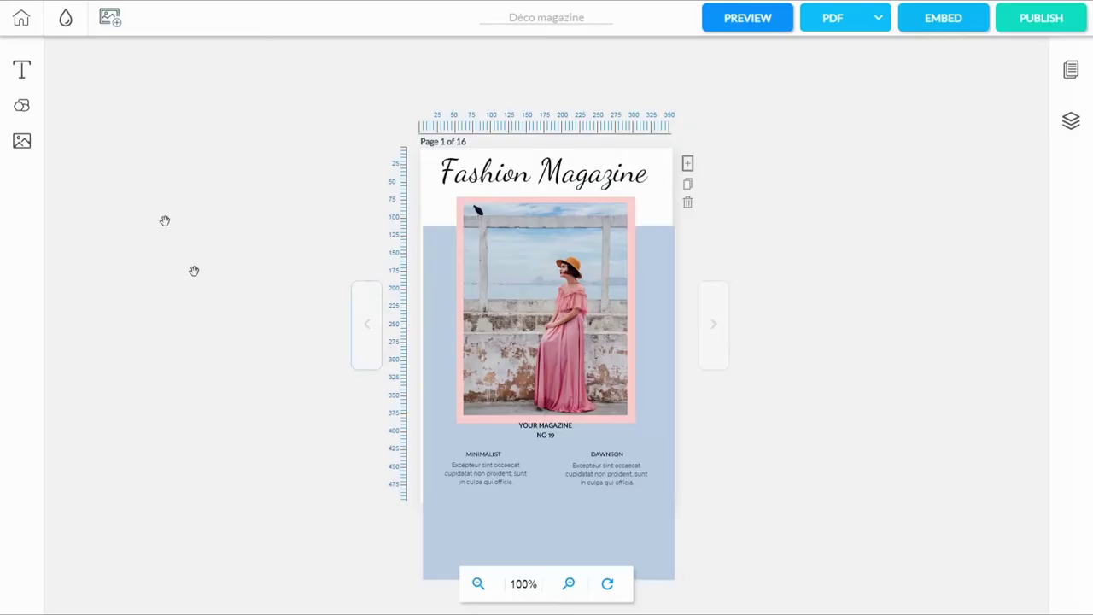
# - Add a square shape to the cover and place it over the photo's lower-left corner at about X 16, Y 295
pyautogui.click(23, 107)
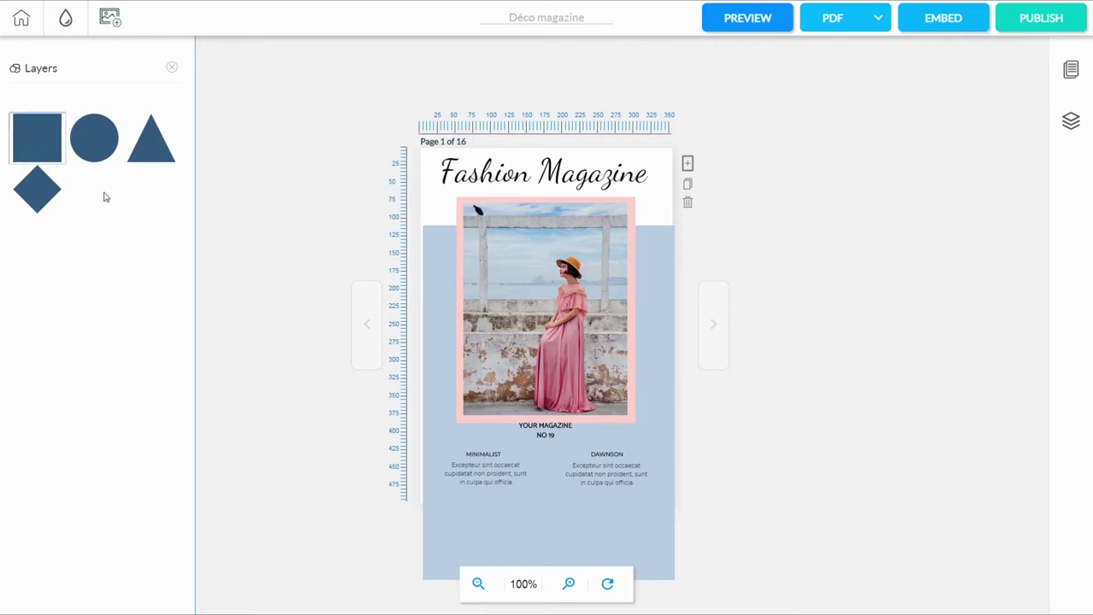
pyautogui.click(36, 136)
pyautogui.moveTo(564, 234); pyautogui.dragTo(567, 296)
pyautogui.moveTo(627, 248); pyautogui.dragTo(567, 305)
pyautogui.moveTo(521, 368); pyautogui.dragTo(472, 420)
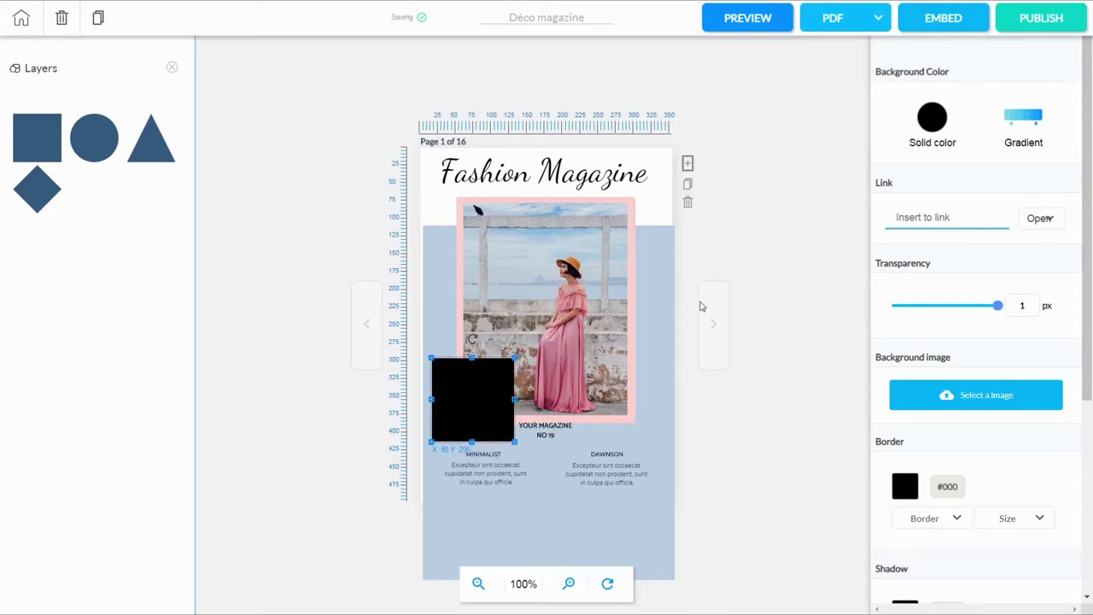
# - Fill the square with the solid grey-brown colour #8F7C7C and keep the square selected
pyautogui.click(929, 120)
pyautogui.moveTo(908, 234); pyautogui.dragTo(928, 191)
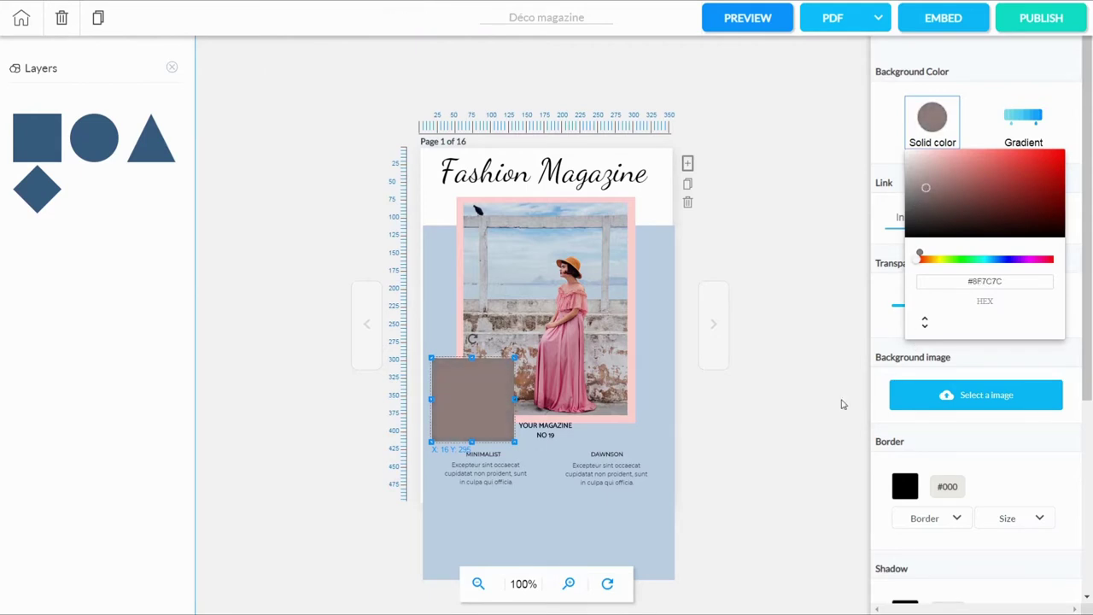
pyautogui.click(742, 288)
pyautogui.click(540, 411)
pyautogui.click(496, 394)
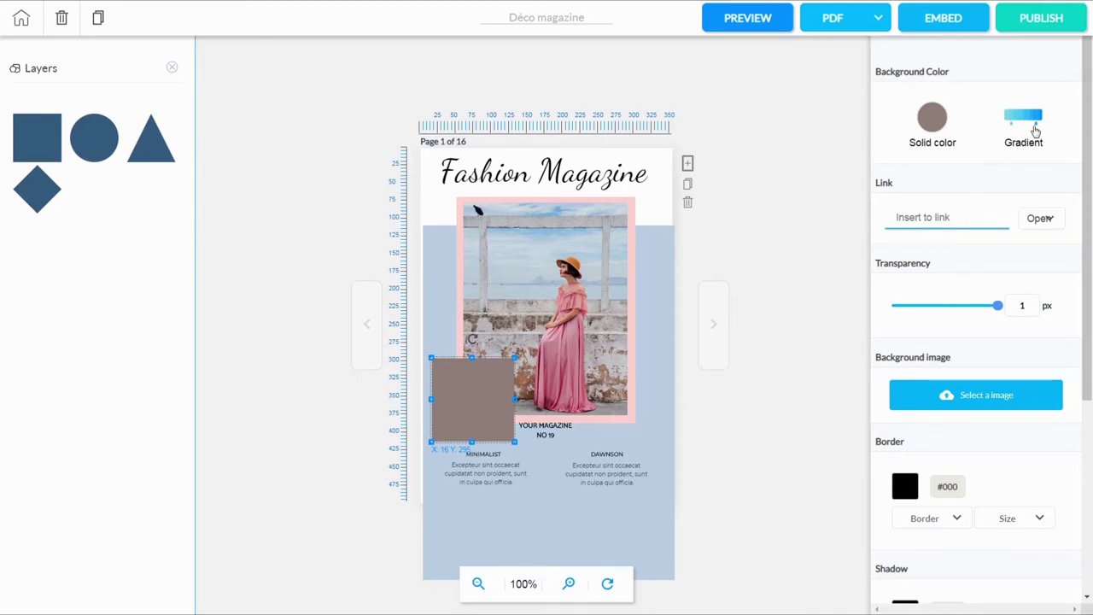
# - Give the square a gradient background running from dark red #592323 to black
pyautogui.click(1025, 122)
pyautogui.moveTo(1001, 234)
pyautogui.mouseDown()
pyautogui.moveTo(928, 227)
pyautogui.moveTo(993, 247)
pyautogui.mouseUp()
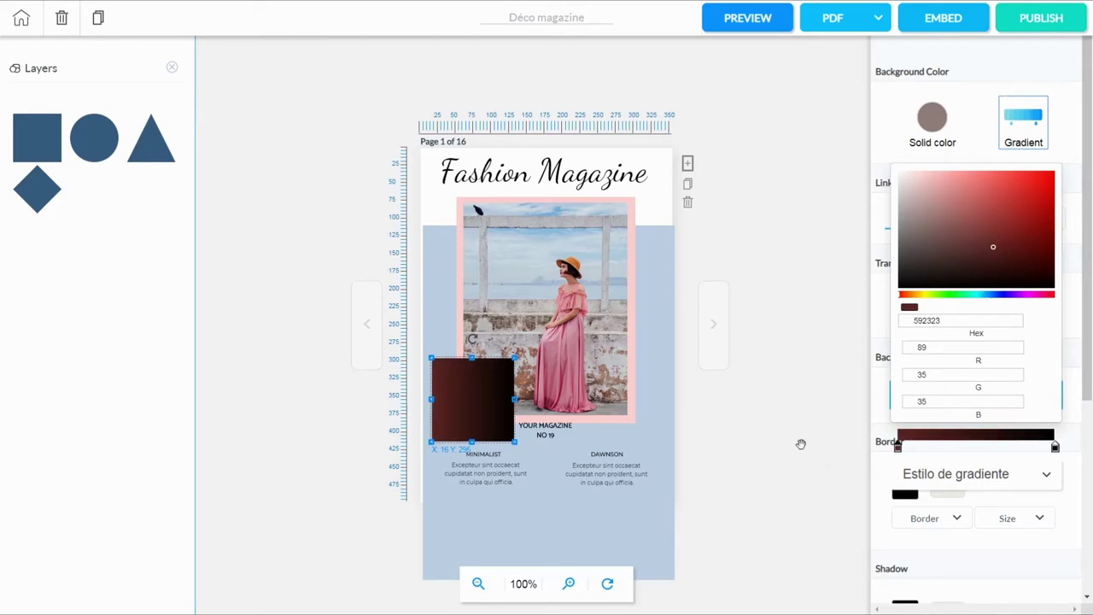
pyautogui.click(793, 415)
pyautogui.click(478, 426)
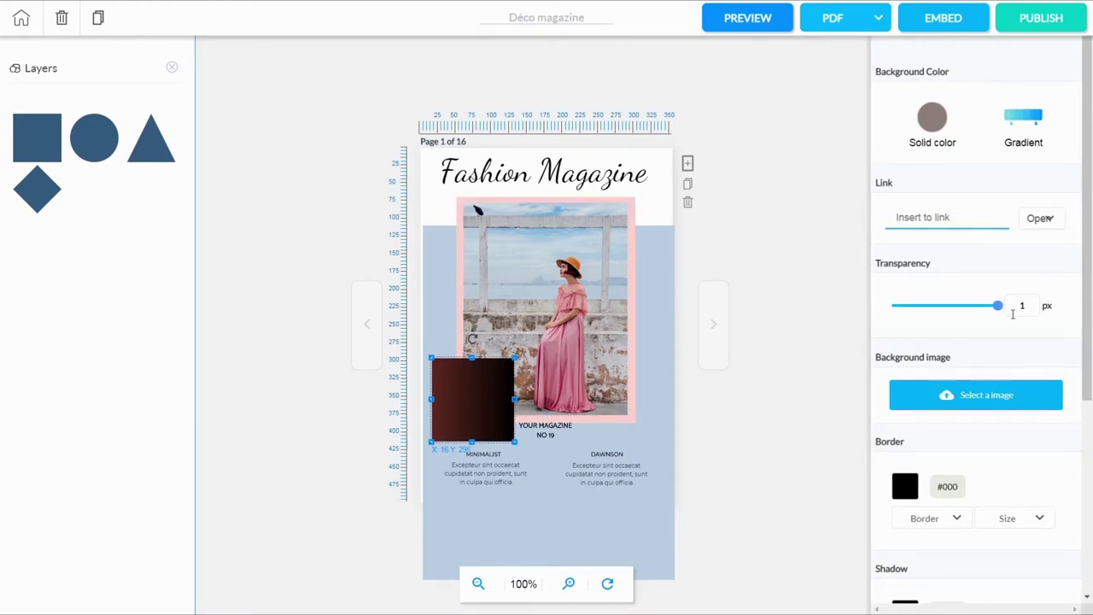
# - Set the square's transparency to 0.44 and view the options for how its link opens
pyautogui.moveTo(998, 307); pyautogui.dragTo(941, 316)
pyautogui.click(916, 219)
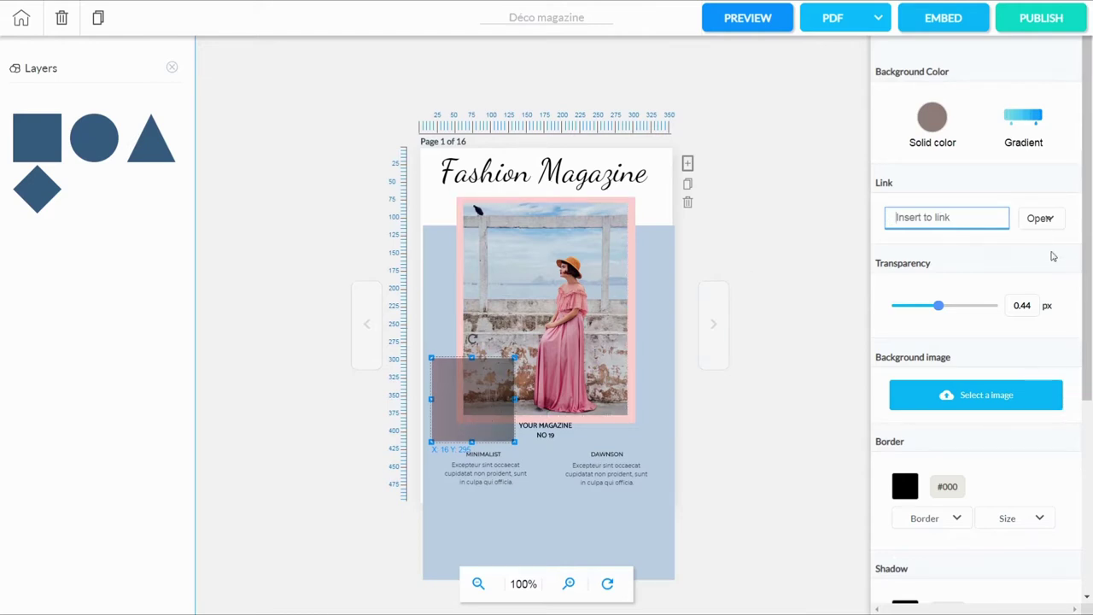
pyautogui.click(1047, 218)
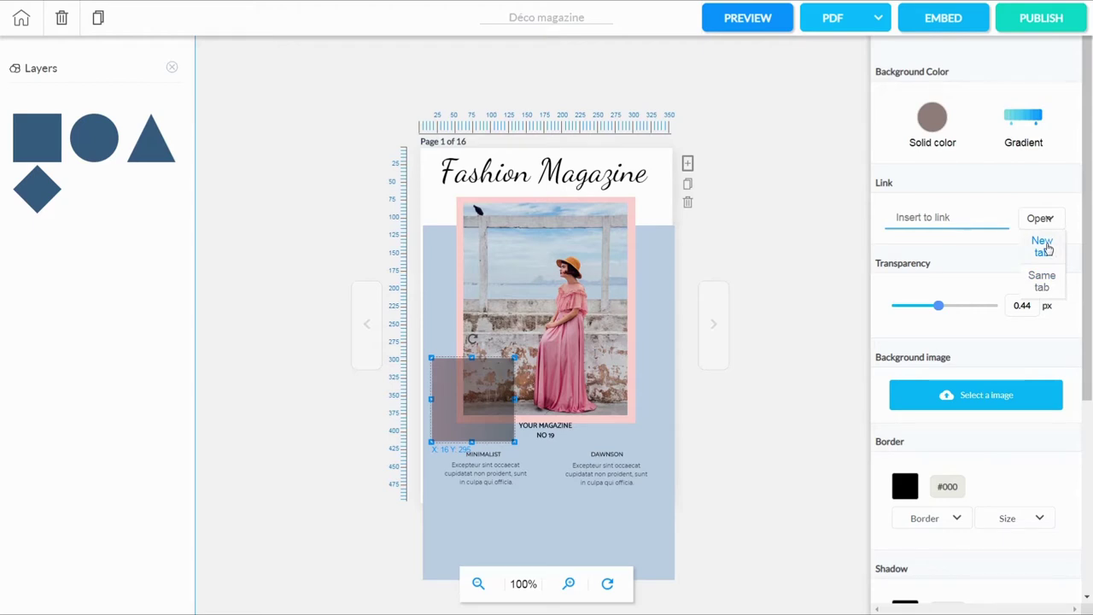
# - Try moving the cover photo down and to the right, and return it inside the pink frame
pyautogui.moveTo(1089, 282); pyautogui.dragTo(17, 444)
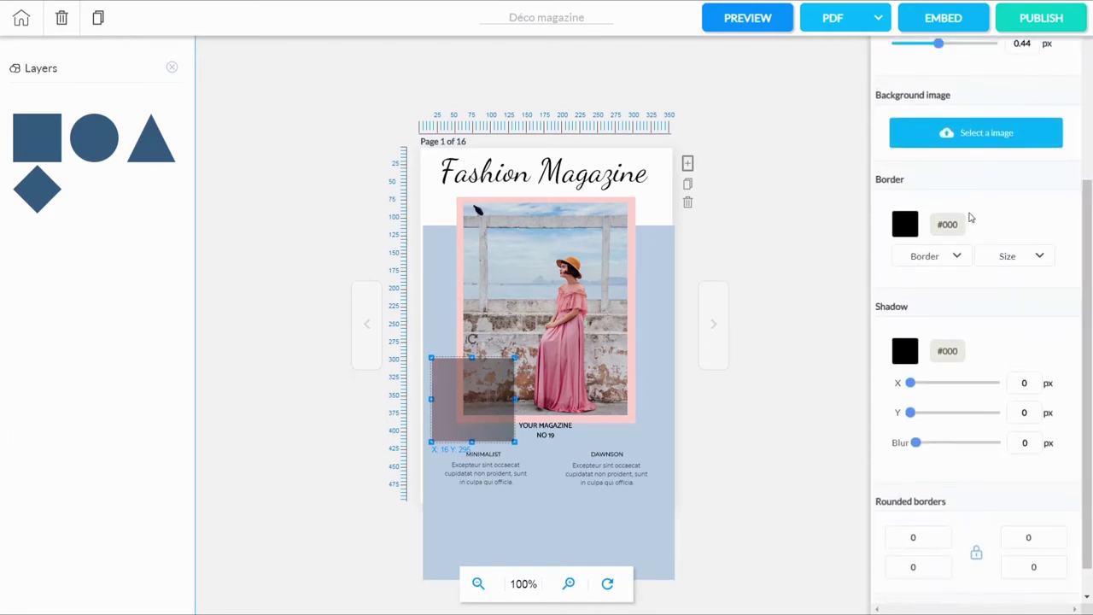
pyautogui.click(592, 433)
pyautogui.click(456, 252)
pyautogui.click(464, 212)
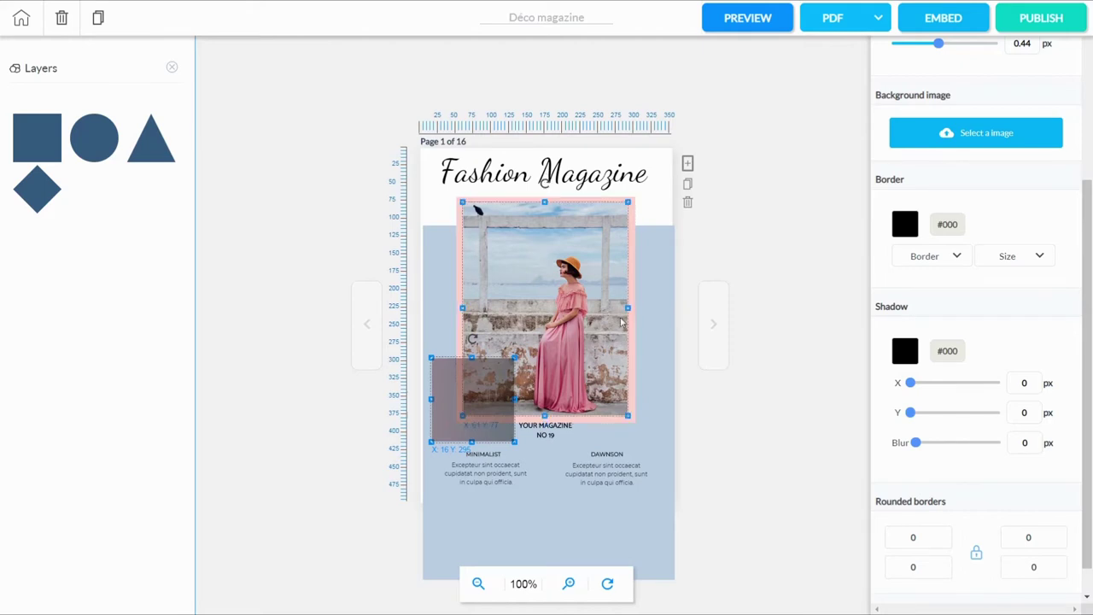
pyautogui.doubleClick(571, 318)
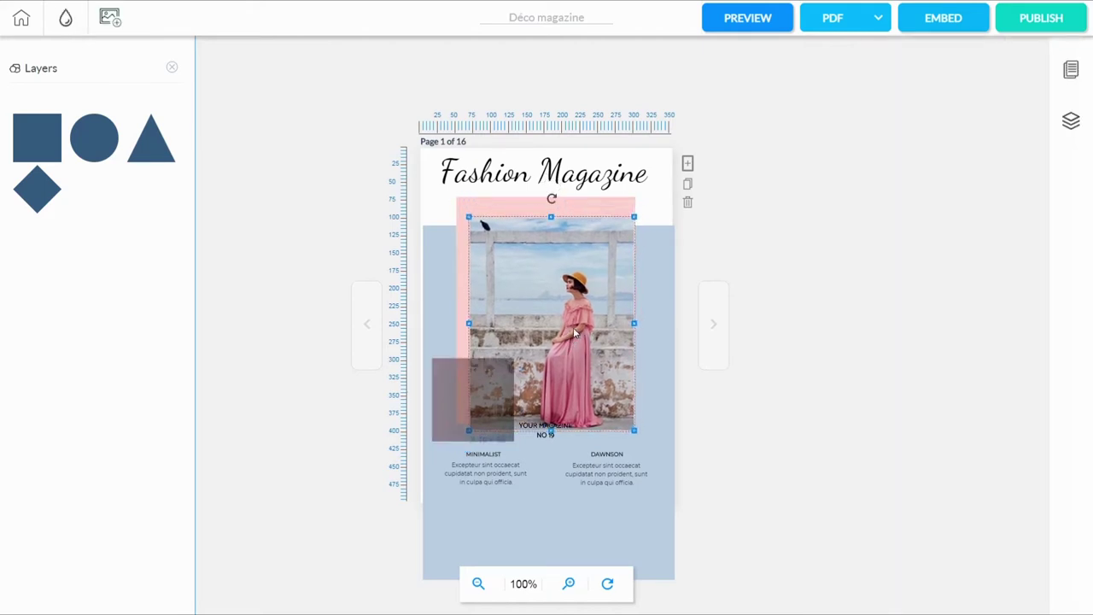
pyautogui.moveTo(573, 316); pyautogui.dragTo(572, 318)
# - Select the semi-transparent square and set its border size to 3
pyautogui.click(496, 397)
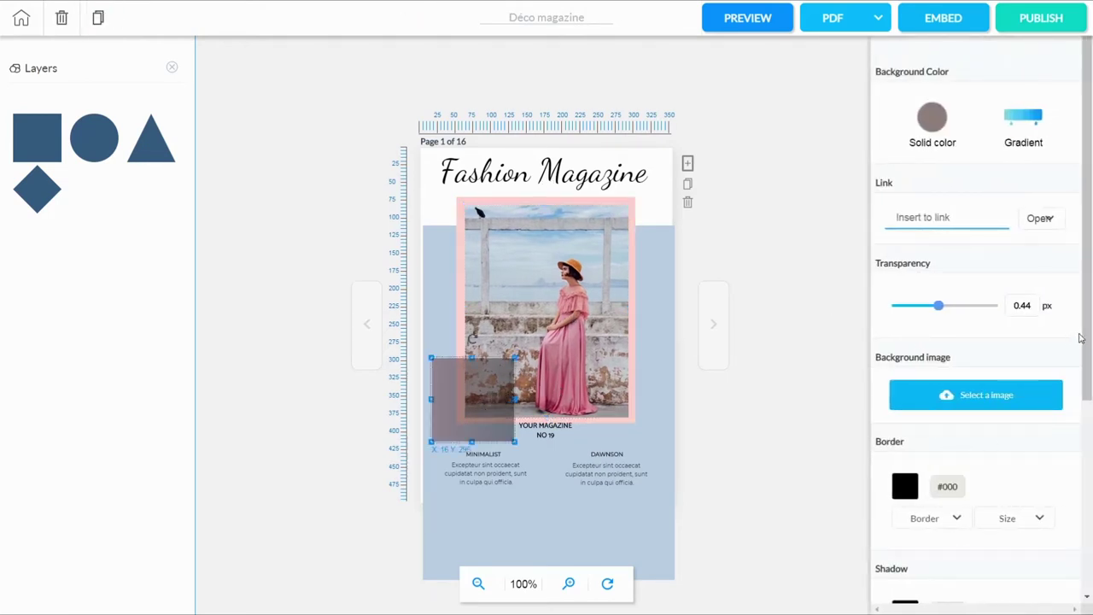
pyautogui.moveTo(1088, 341); pyautogui.dragTo(1085, 534)
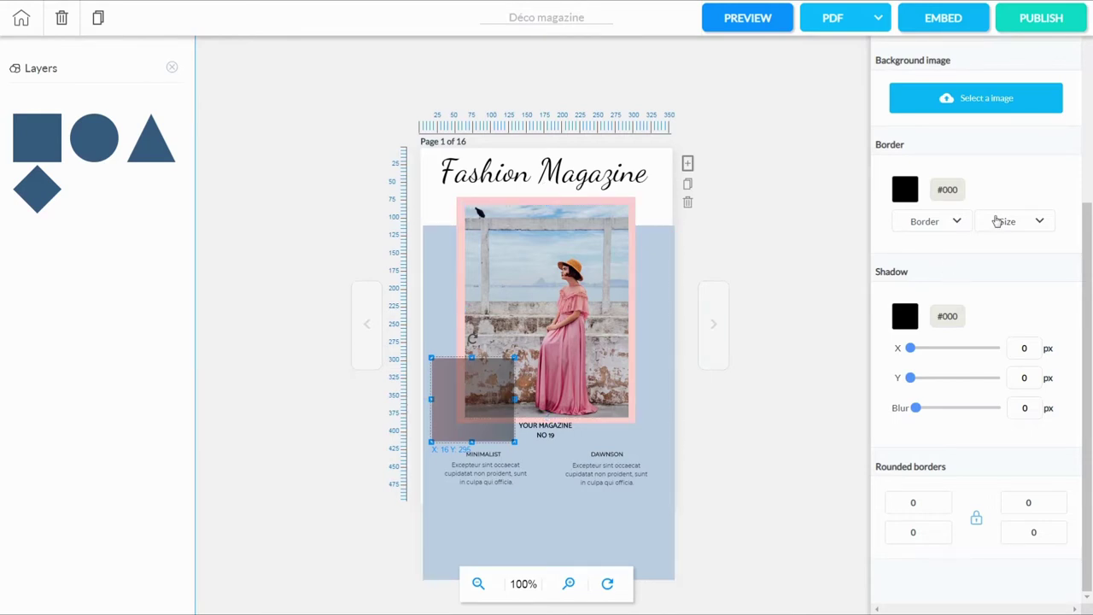
pyautogui.click(1038, 221)
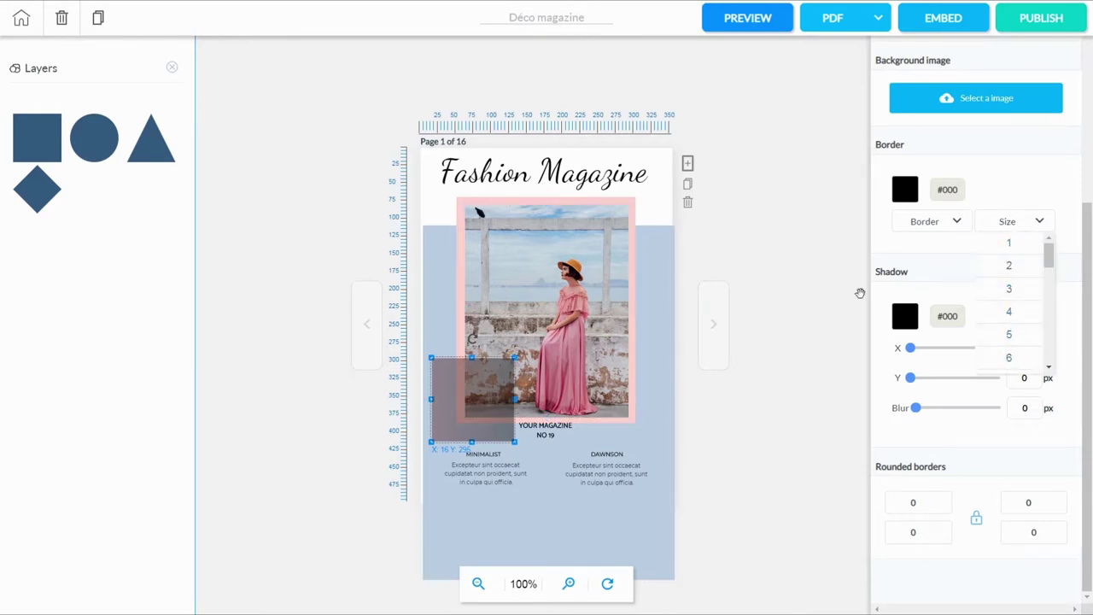
pyautogui.click(1011, 292)
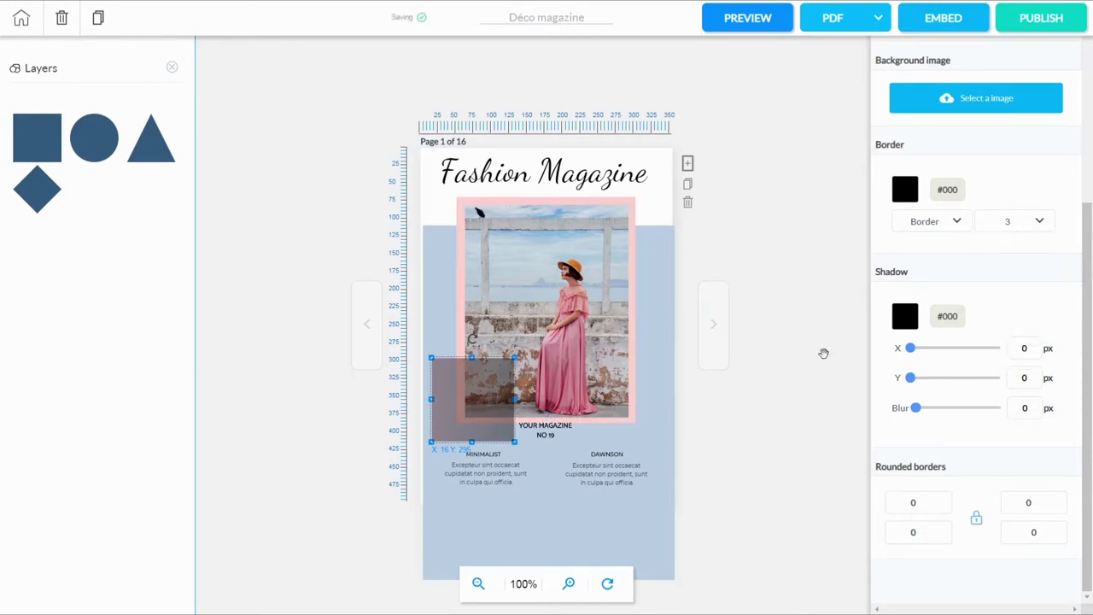
# - Give the semi-transparent square a solid border of size 6 in near-black #090909
pyautogui.click(1040, 224)
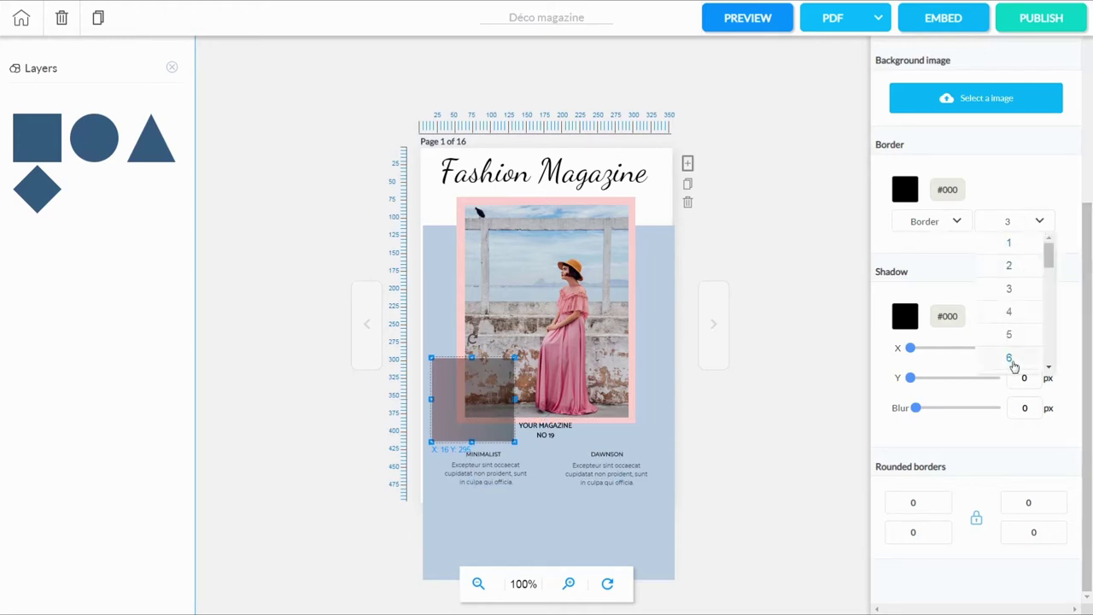
pyautogui.click(1013, 359)
pyautogui.click(957, 223)
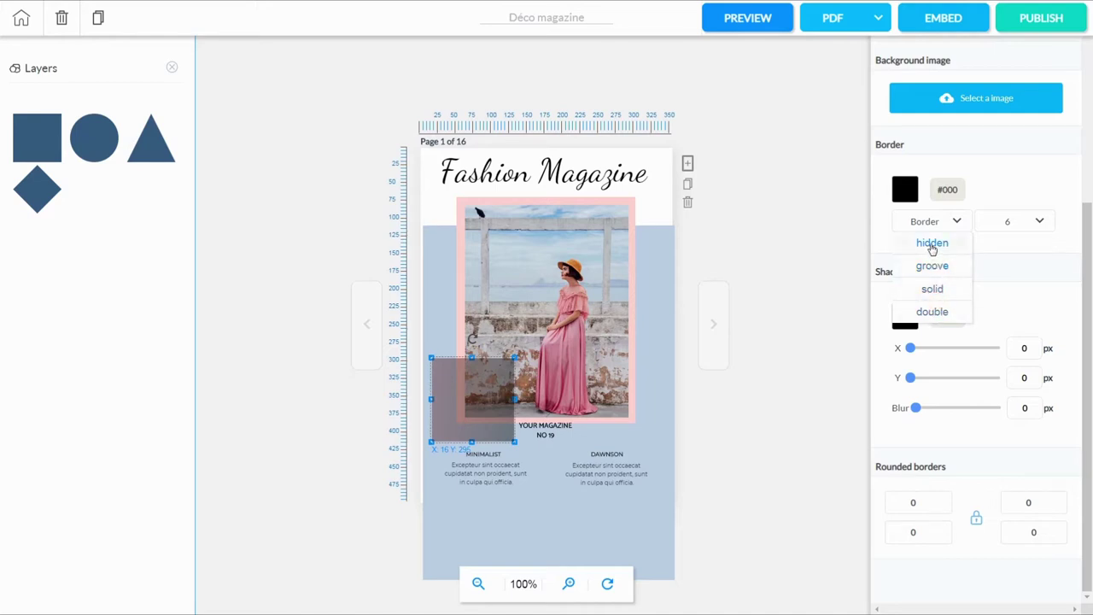
pyautogui.click(937, 290)
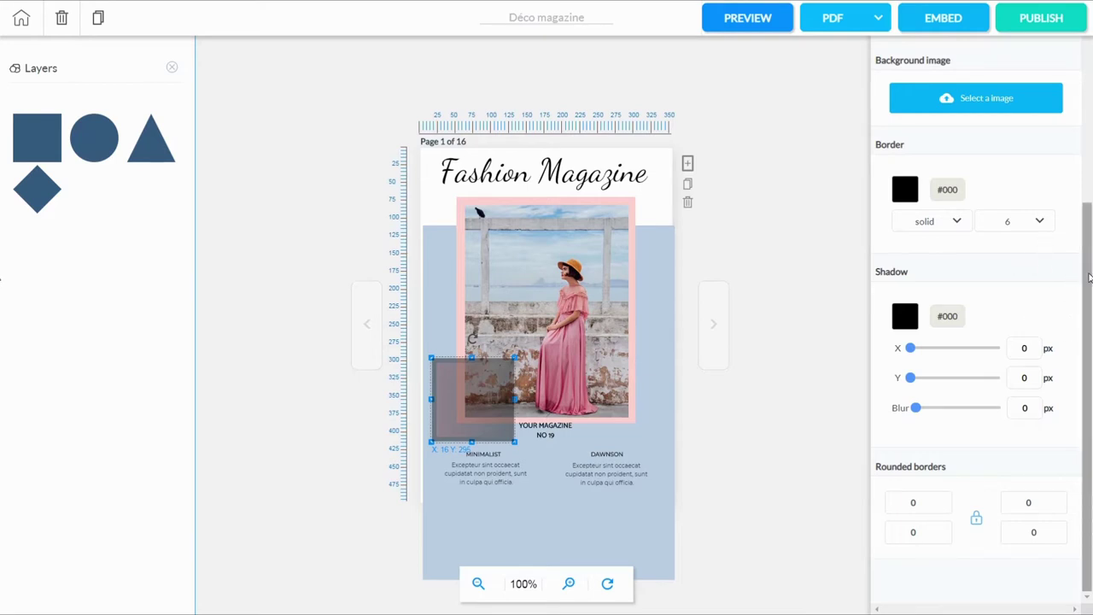
pyautogui.click(910, 197)
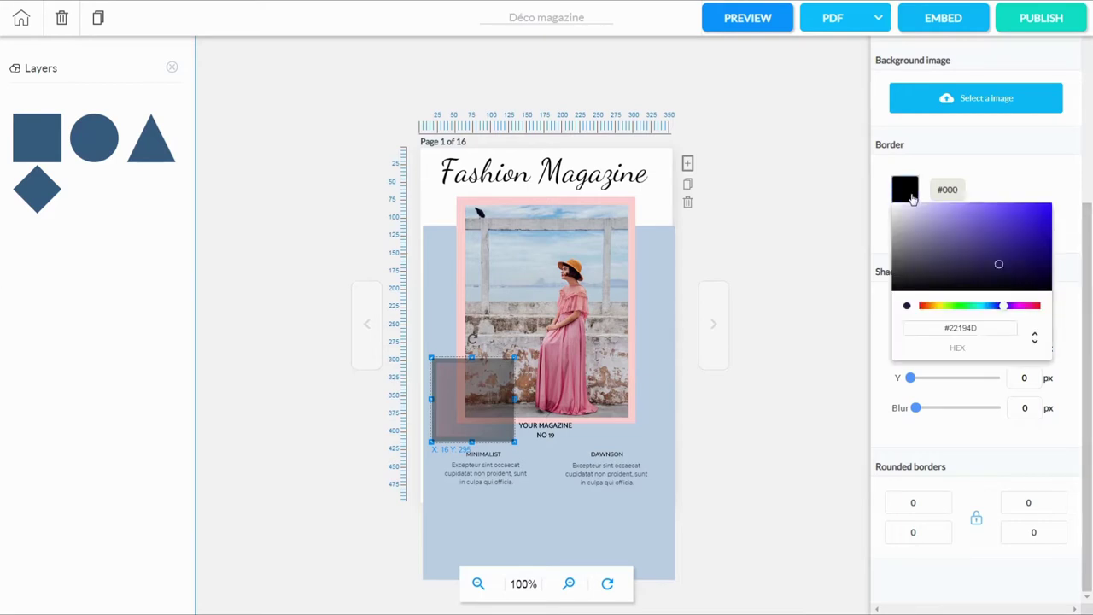
pyautogui.moveTo(1000, 267)
pyautogui.mouseDown()
pyautogui.moveTo(906, 281)
pyautogui.moveTo(909, 313)
pyautogui.mouseUp()
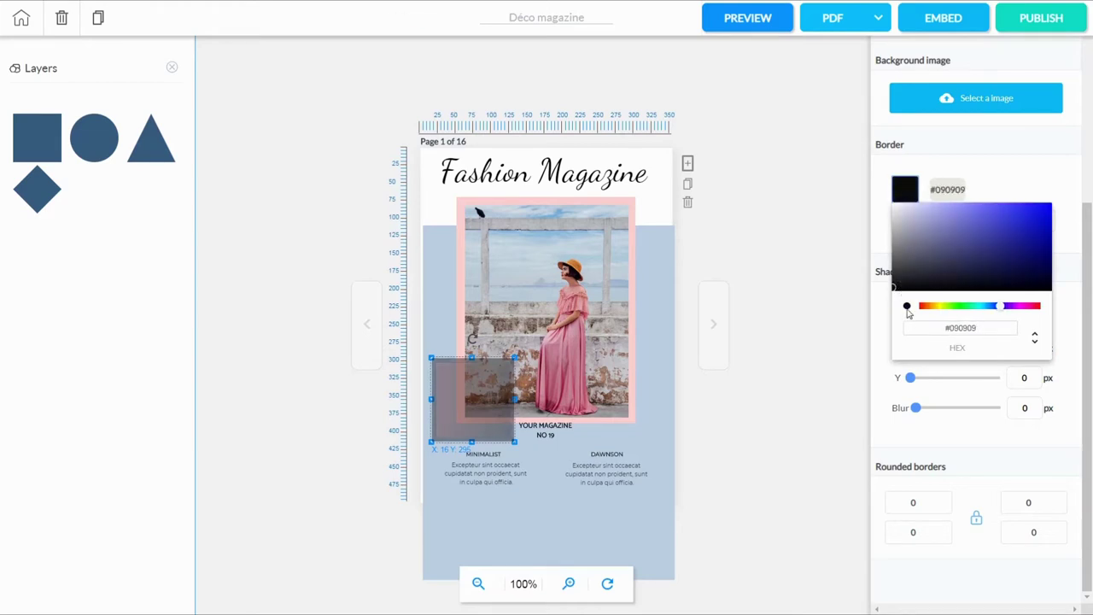
pyautogui.click(1023, 182)
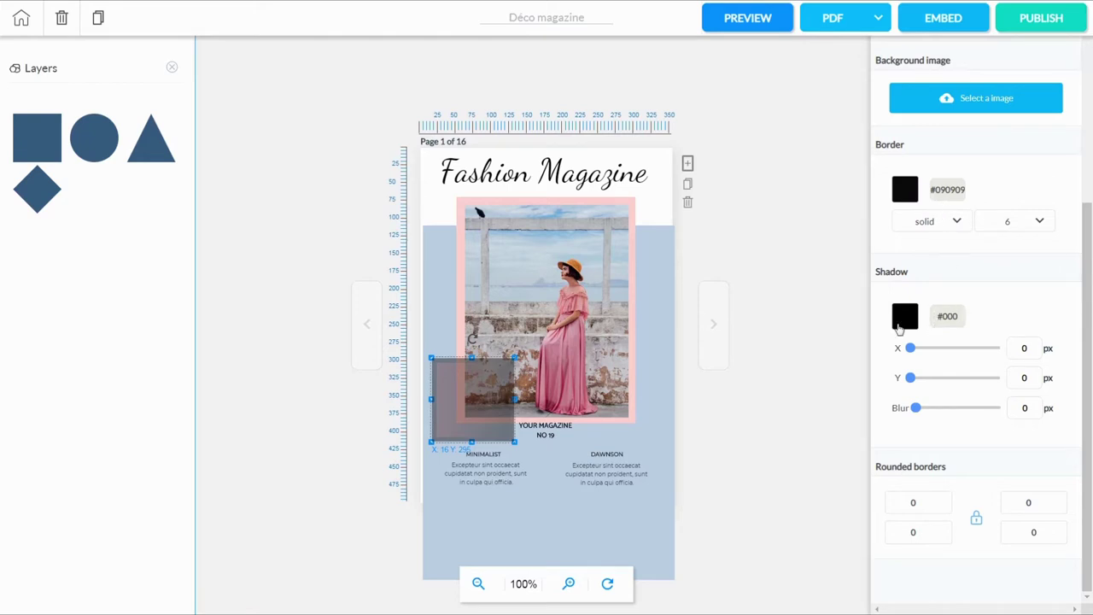
# - Give the square a dark grey #373131 shadow offset 20 px in X and 30 px in Y
pyautogui.click(904, 318)
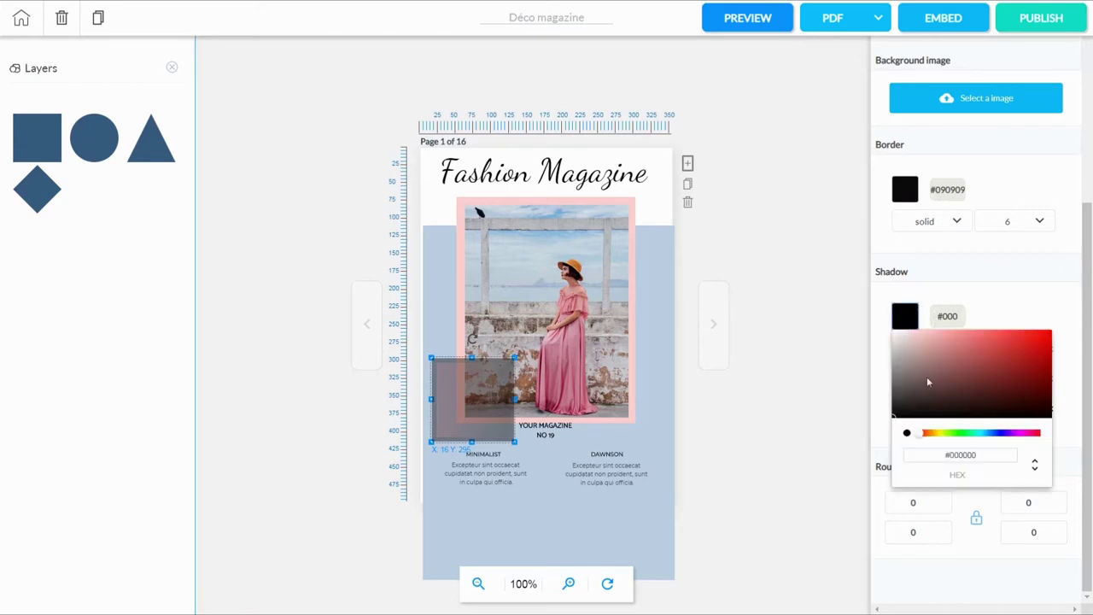
pyautogui.moveTo(912, 366)
pyautogui.mouseDown()
pyautogui.moveTo(927, 382)
pyautogui.moveTo(910, 401)
pyautogui.mouseUp()
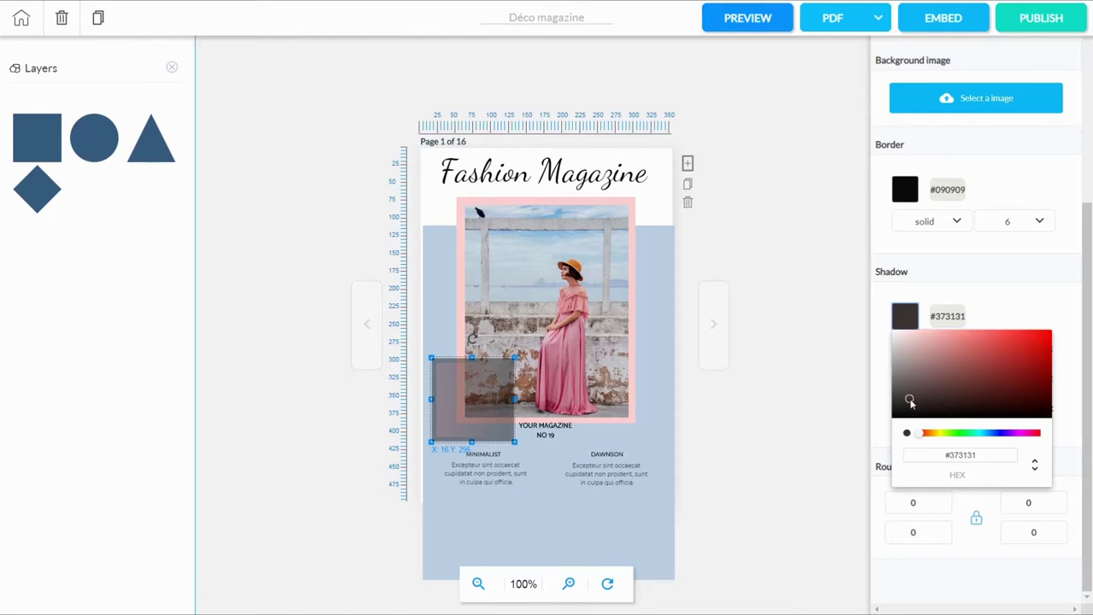
pyautogui.click(1015, 308)
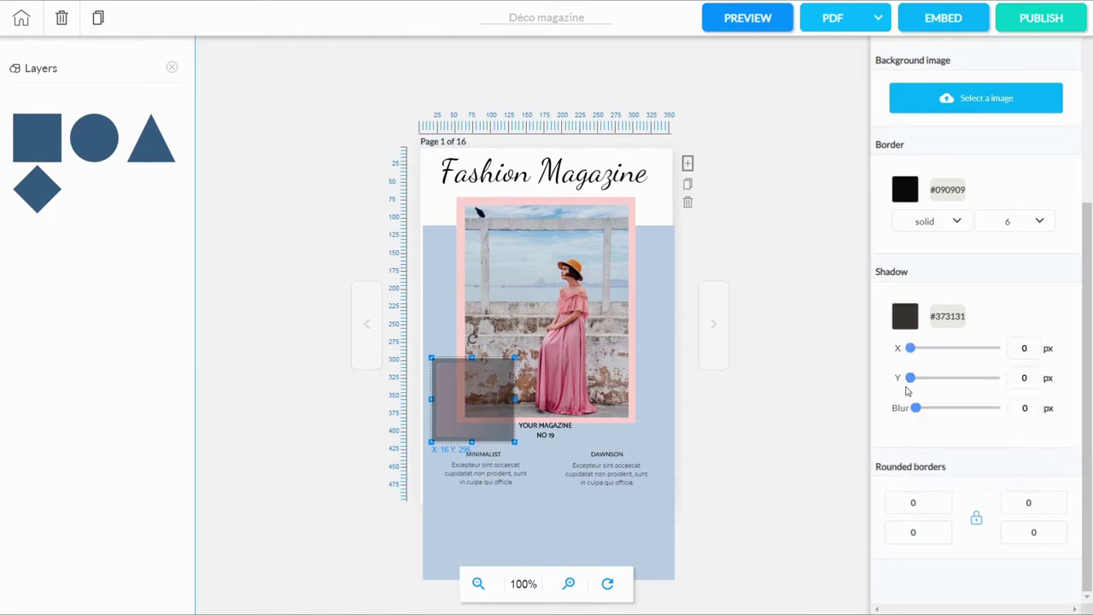
pyautogui.moveTo(909, 349); pyautogui.dragTo(937, 378)
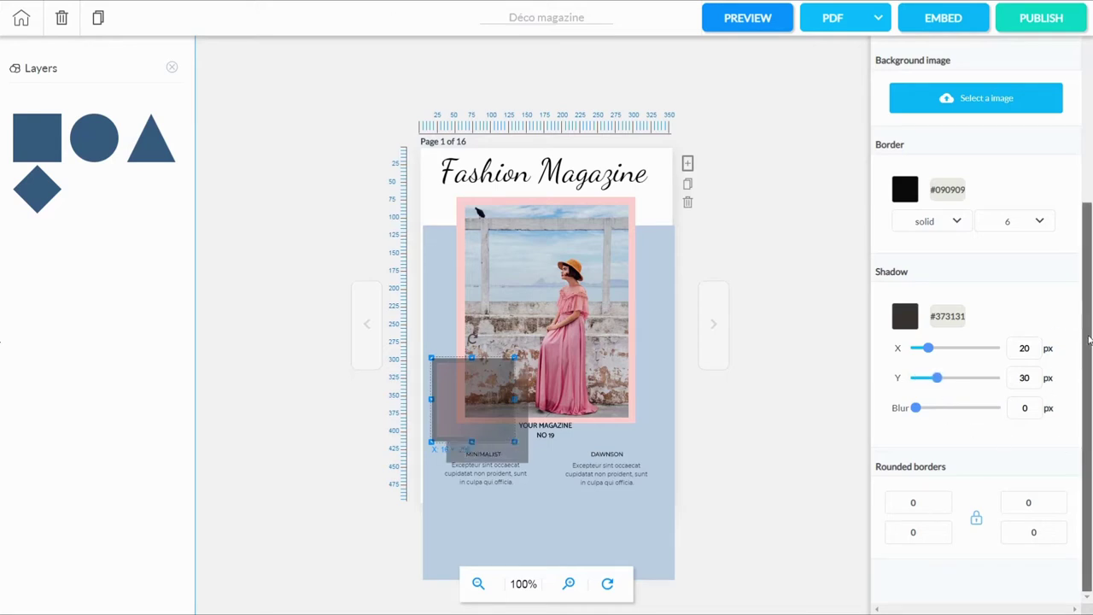
# - Set the square's top-left and bottom-left rounded border values to 10
pyautogui.moveTo(928, 505); pyautogui.dragTo(888, 510)
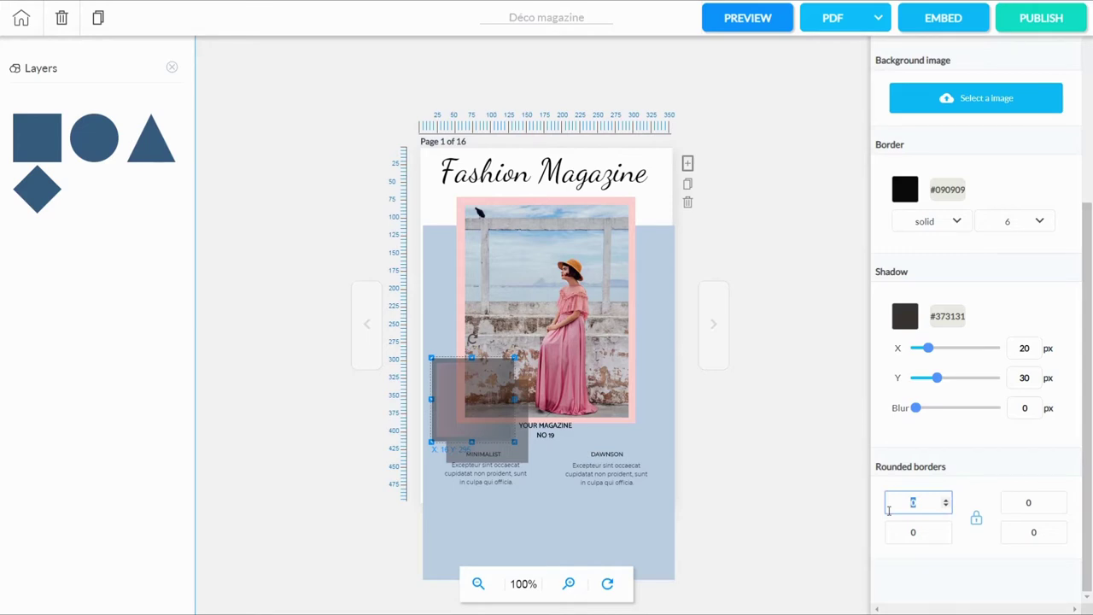
pyautogui.write('10')
pyautogui.press('Tab')
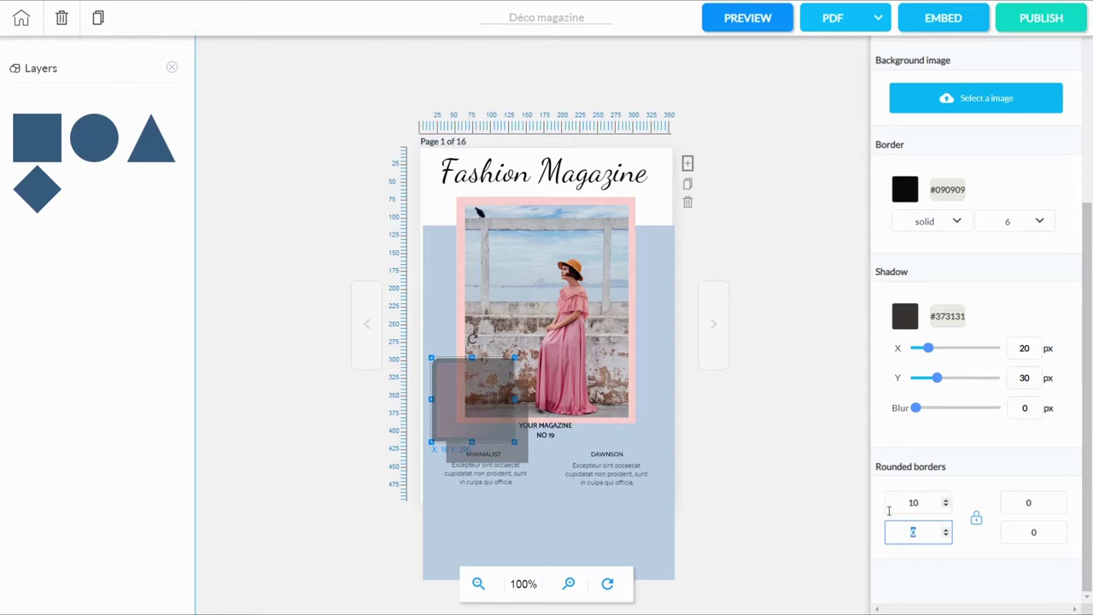
pyautogui.write('10')
pyautogui.click(540, 538)
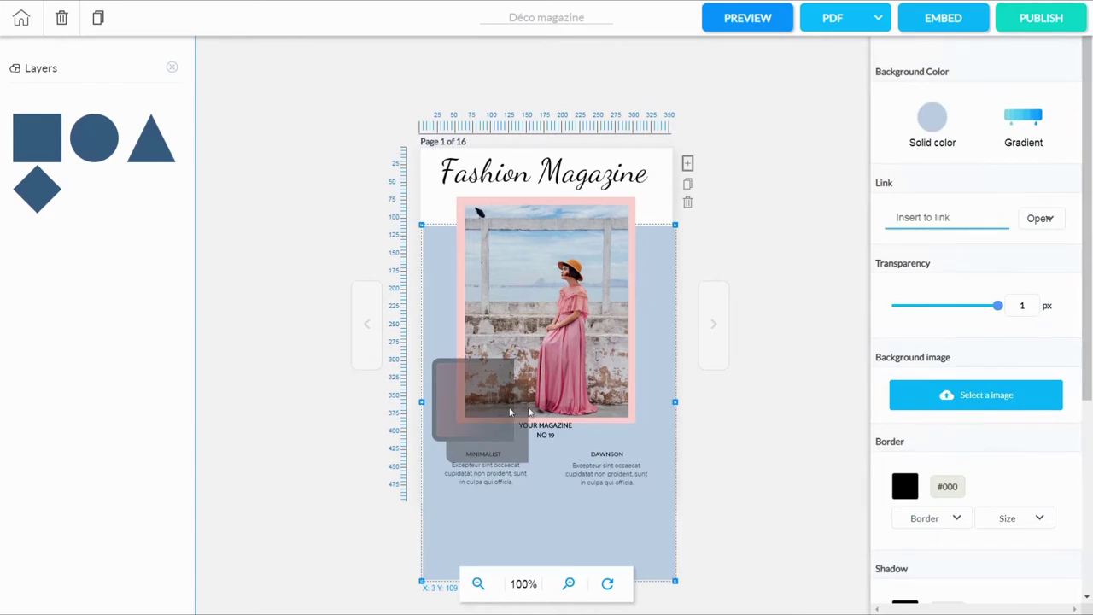
# - Delete the semi-transparent square from the cover and close the shapes list
pyautogui.click(479, 407)
pyautogui.rightClick(479, 408)
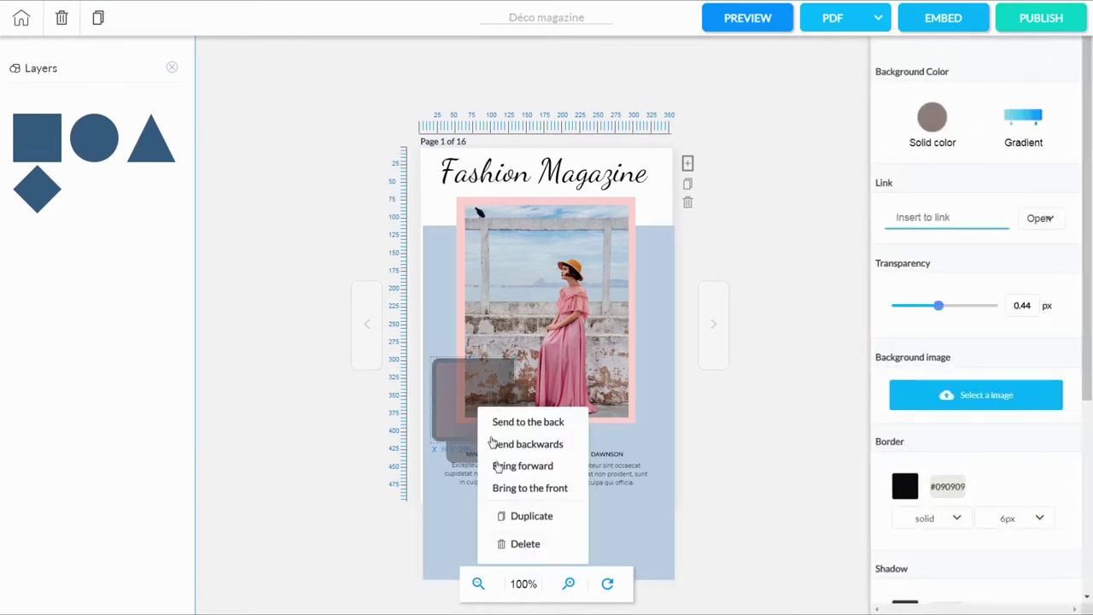
pyautogui.click(523, 548)
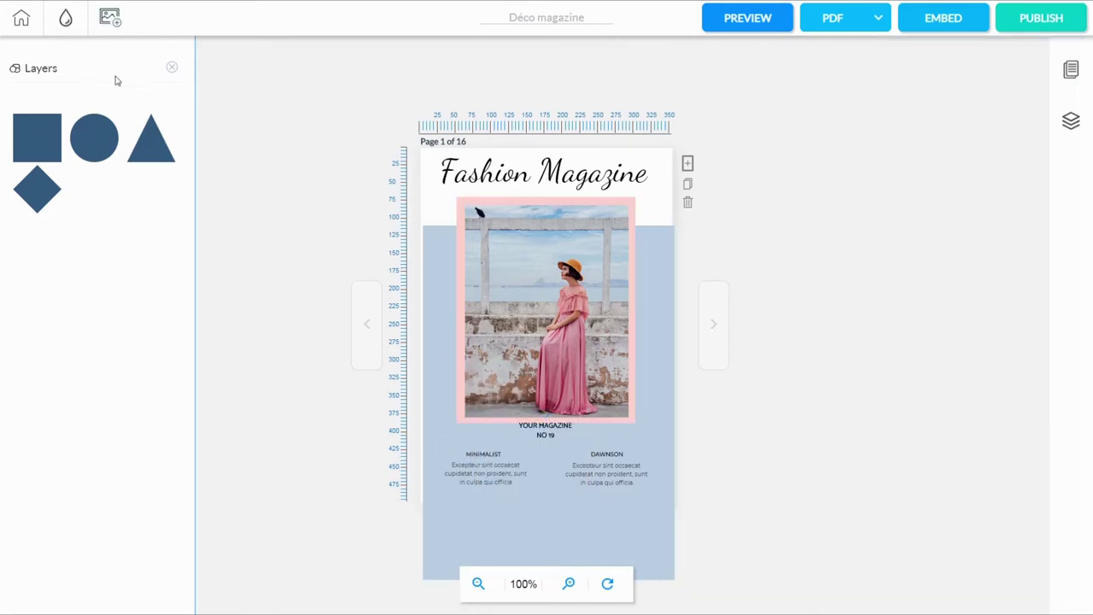
pyautogui.click(171, 68)
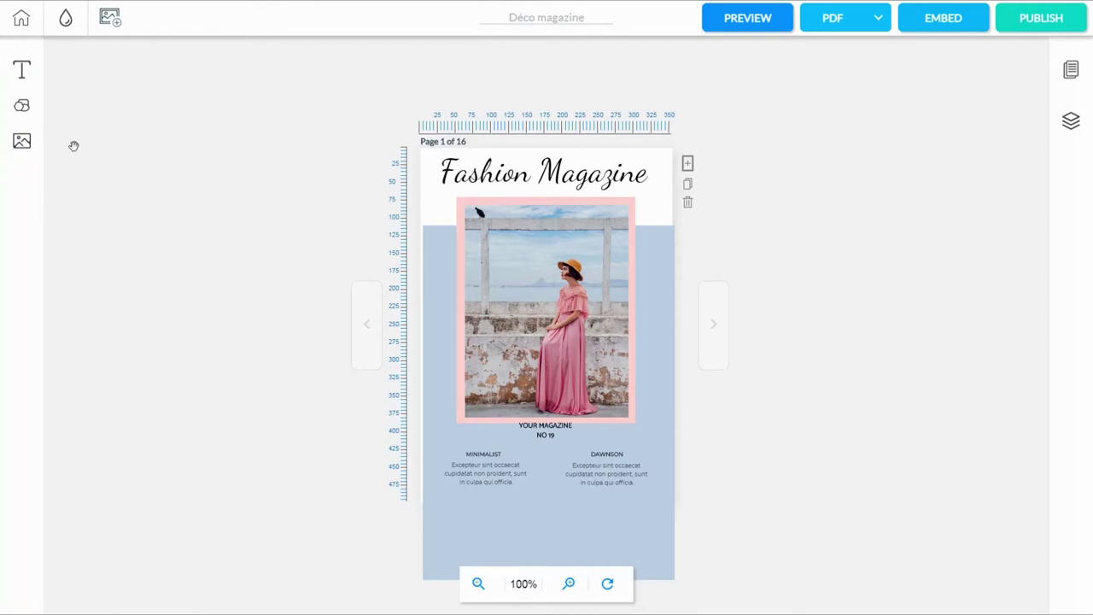
# - Try adding an image placeholder to the cover and viewing the image library, and delete the placeholder
pyautogui.click(22, 141)
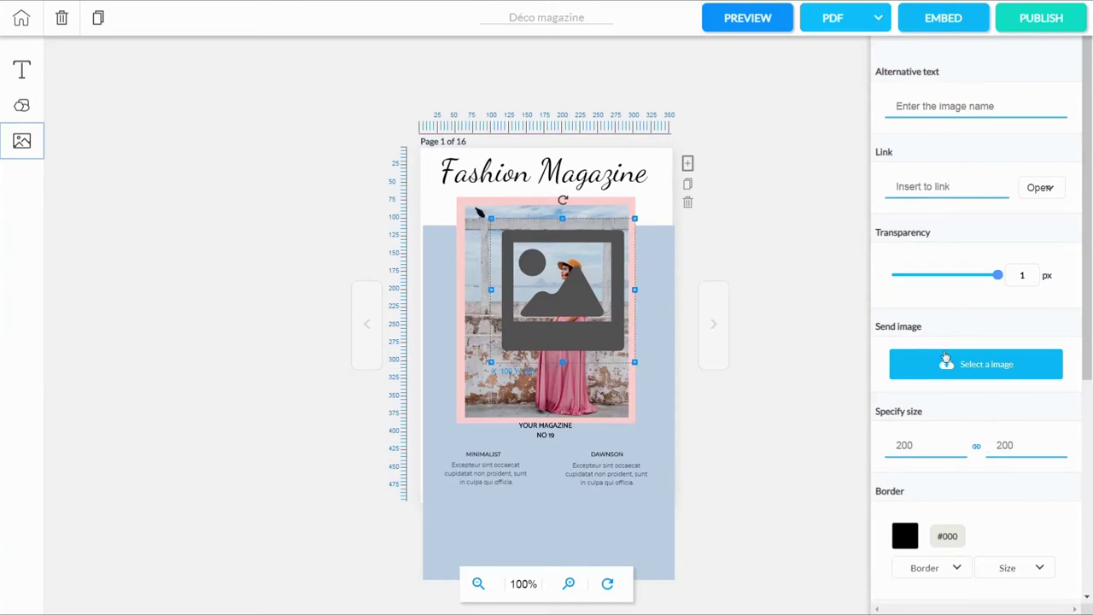
pyautogui.click(973, 379)
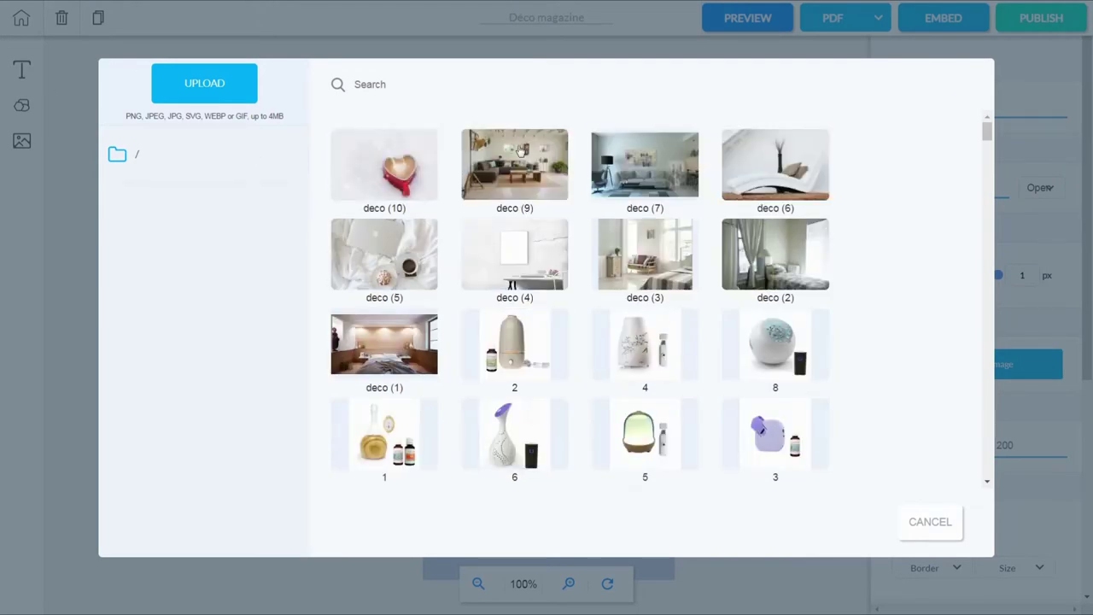
pyautogui.click(931, 525)
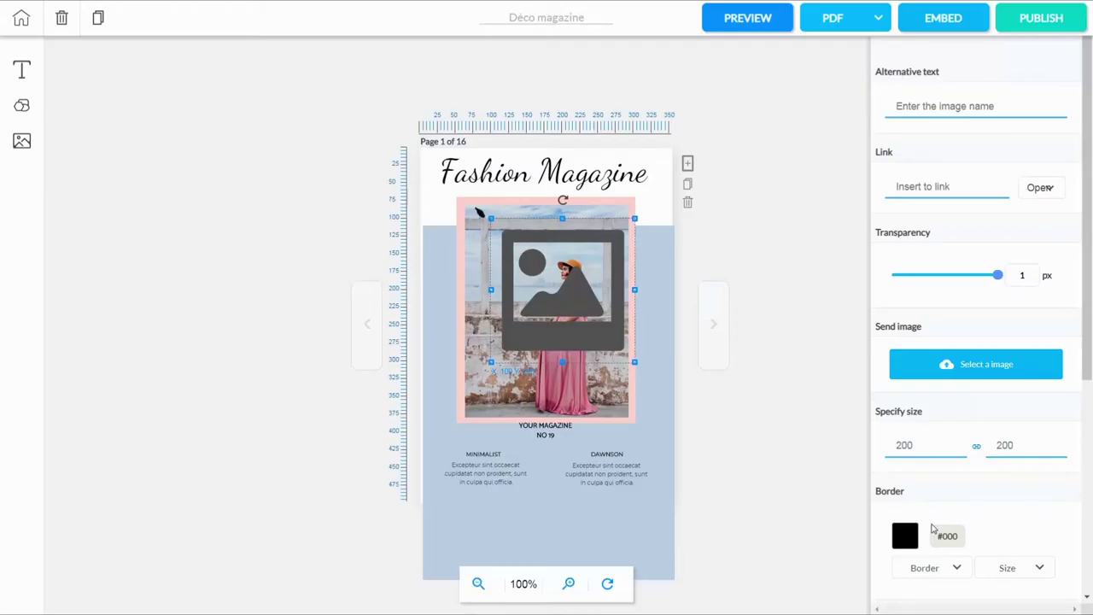
pyautogui.rightClick(570, 293)
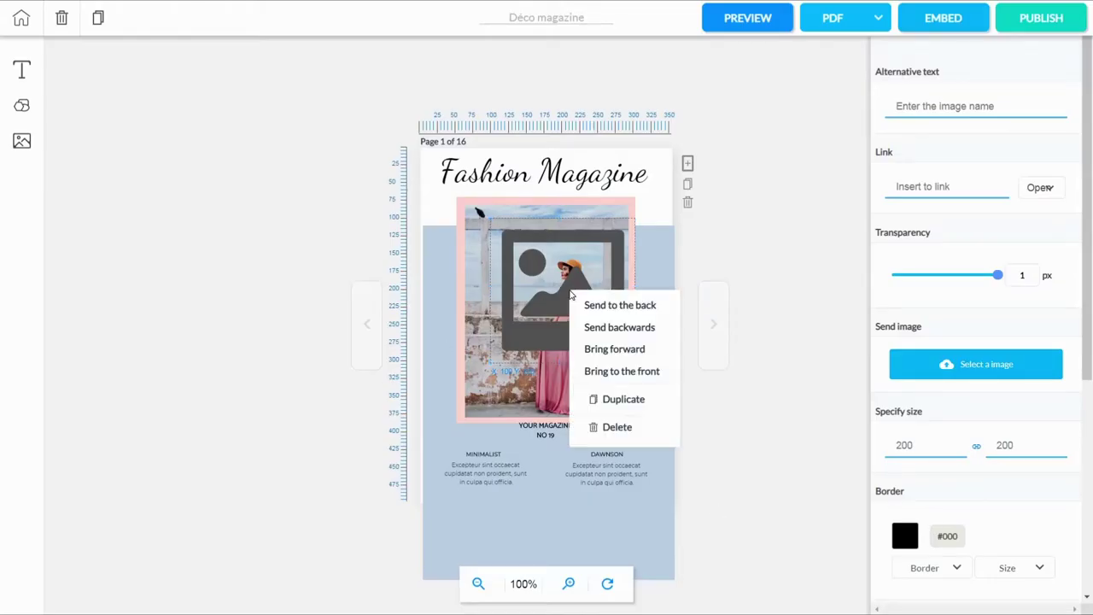
pyautogui.click(616, 437)
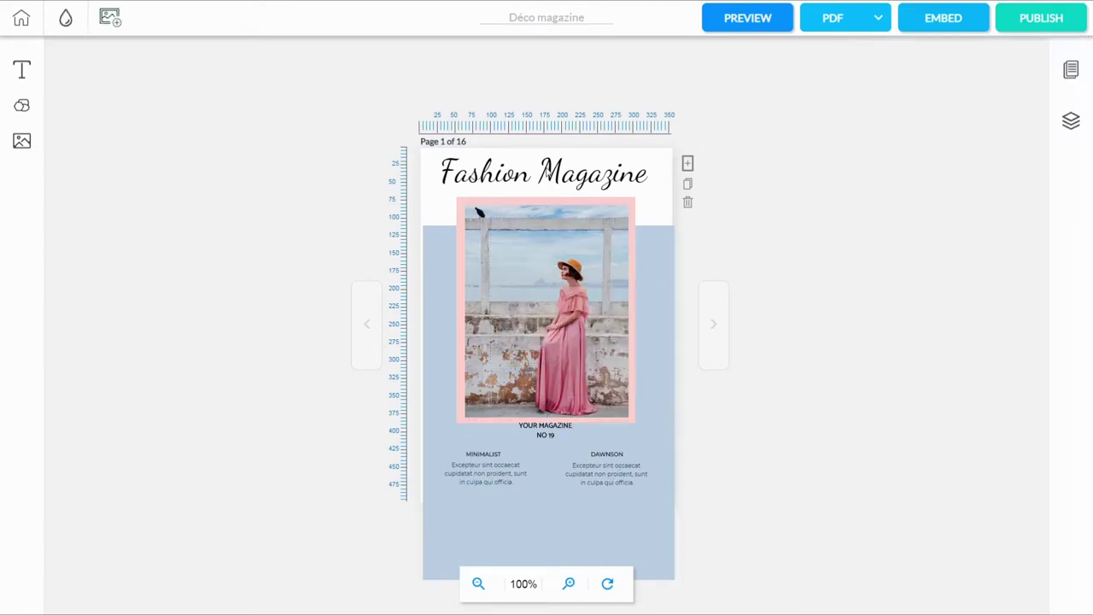
# - Move the blue background rectangle up to about X 1, Y 4 so it covers the whole cover page
pyautogui.moveTo(659, 325); pyautogui.dragTo(669, 188)
pyautogui.click(592, 232)
pyautogui.click(668, 224)
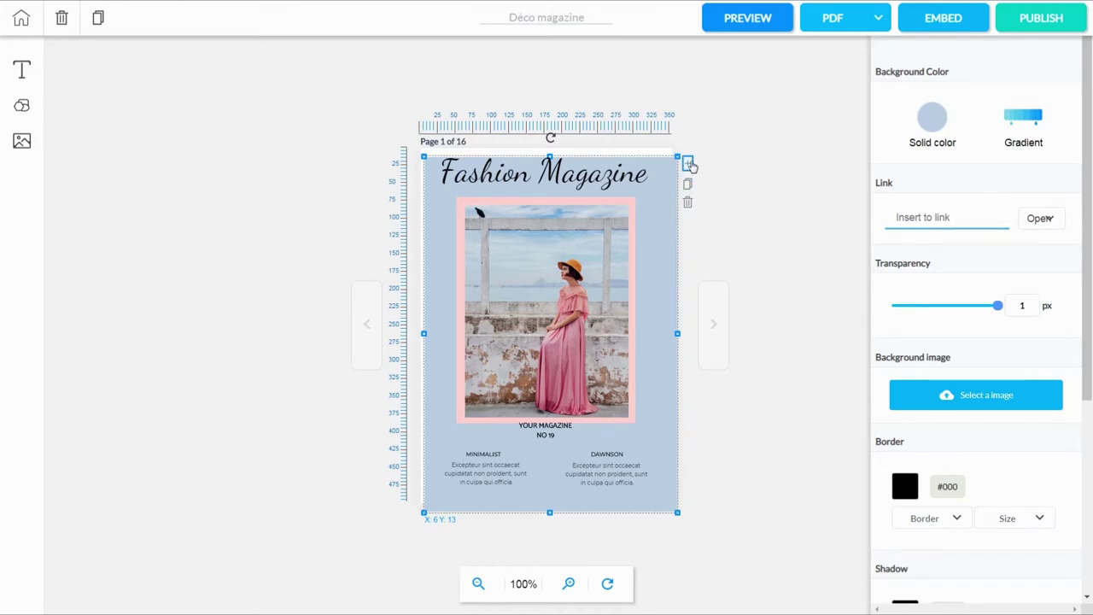
pyautogui.moveTo(650, 249); pyautogui.dragTo(646, 242)
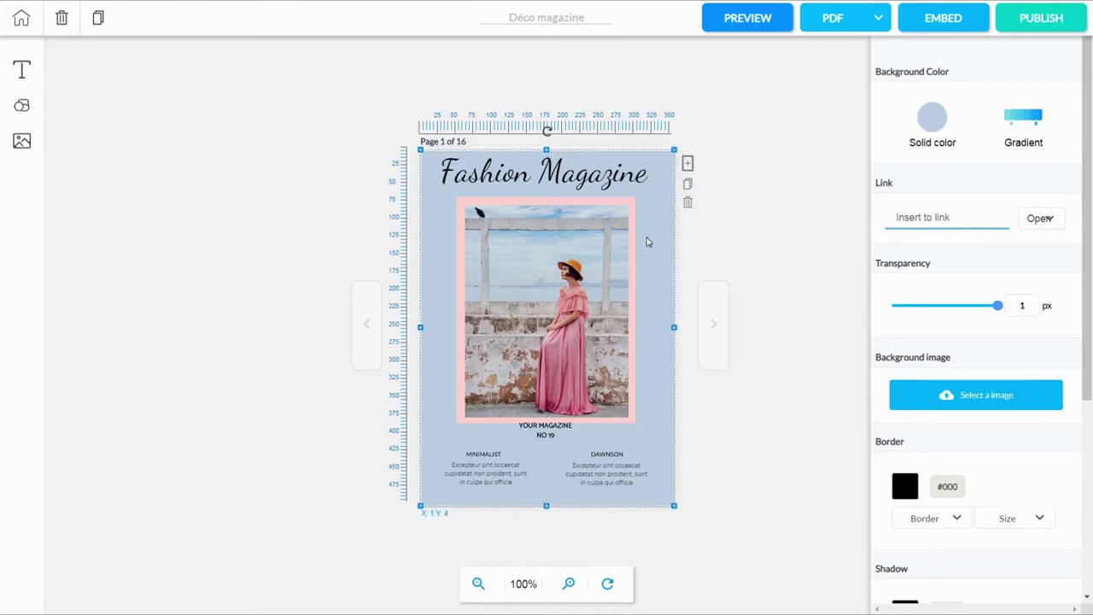
pyautogui.click(757, 125)
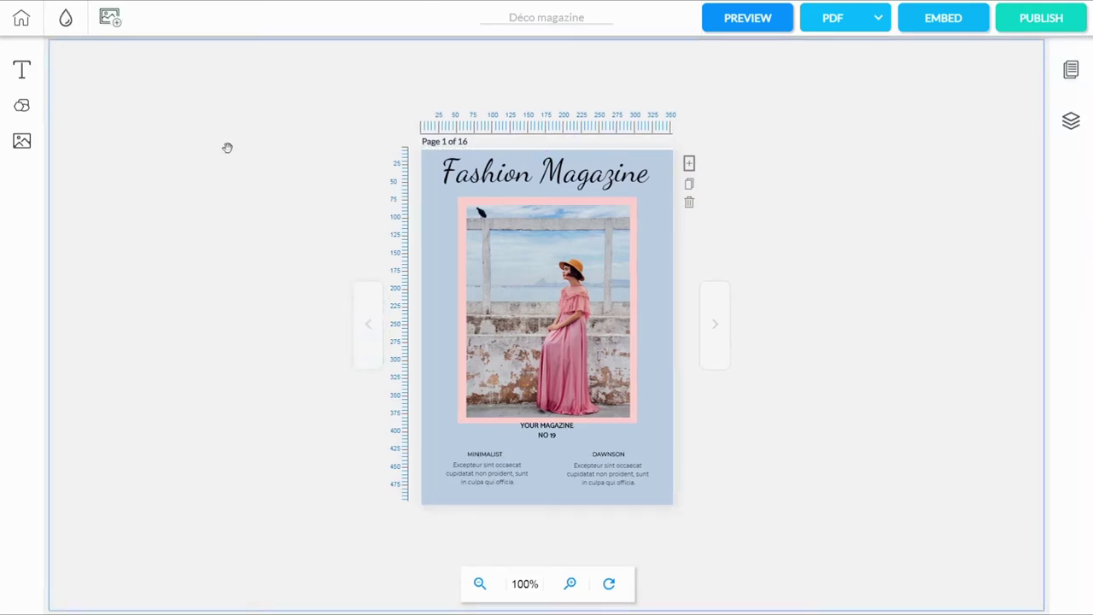
# - Open the cover title for editing and examine its font list and text colour options
pyautogui.click(558, 210)
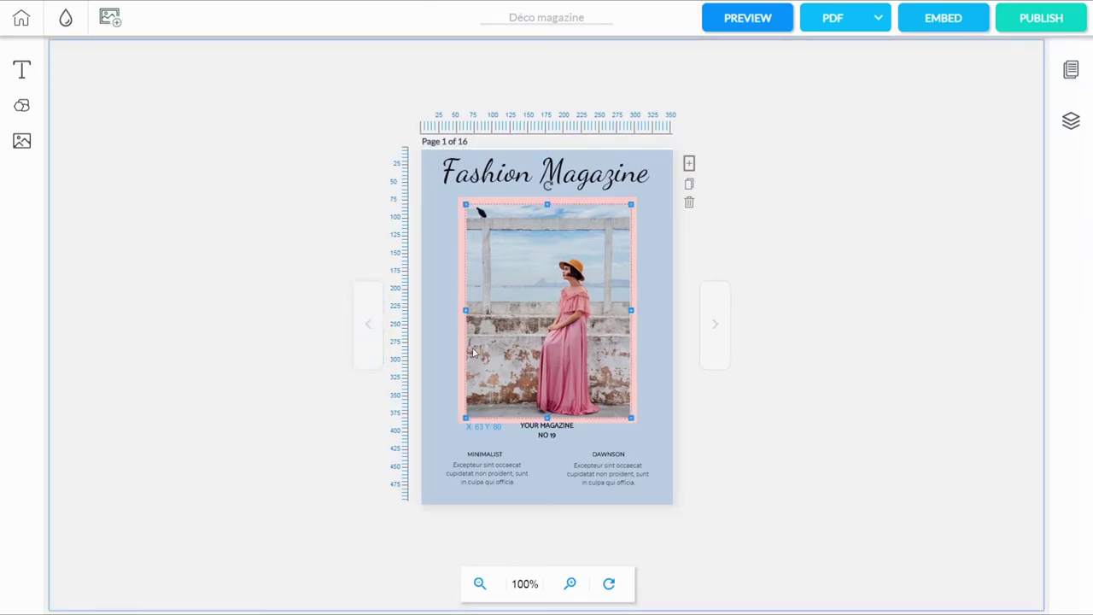
pyautogui.click(603, 181)
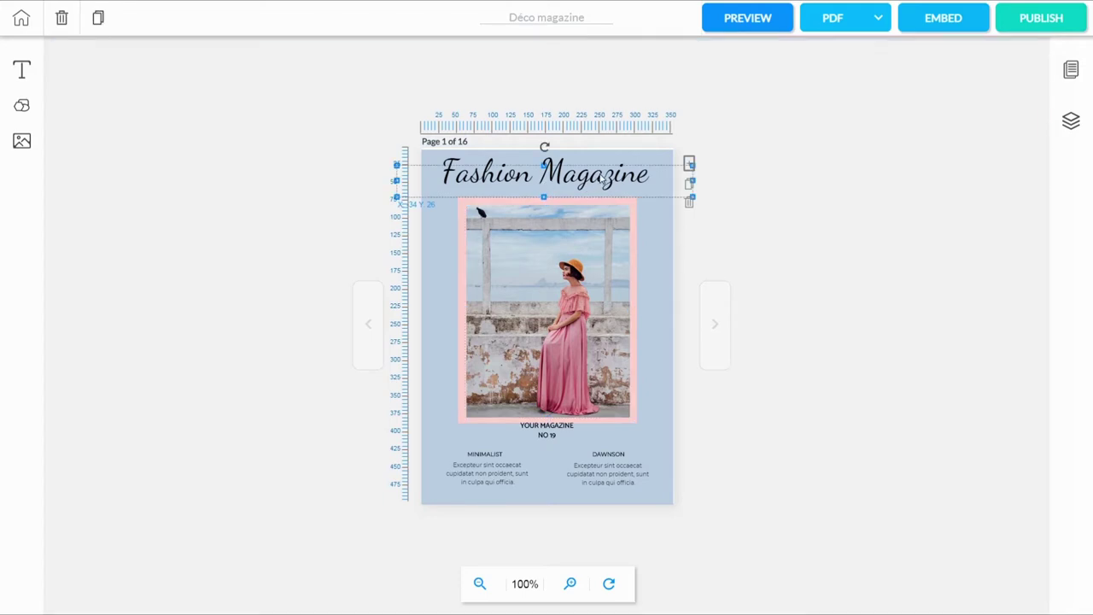
pyautogui.doubleClick(599, 180)
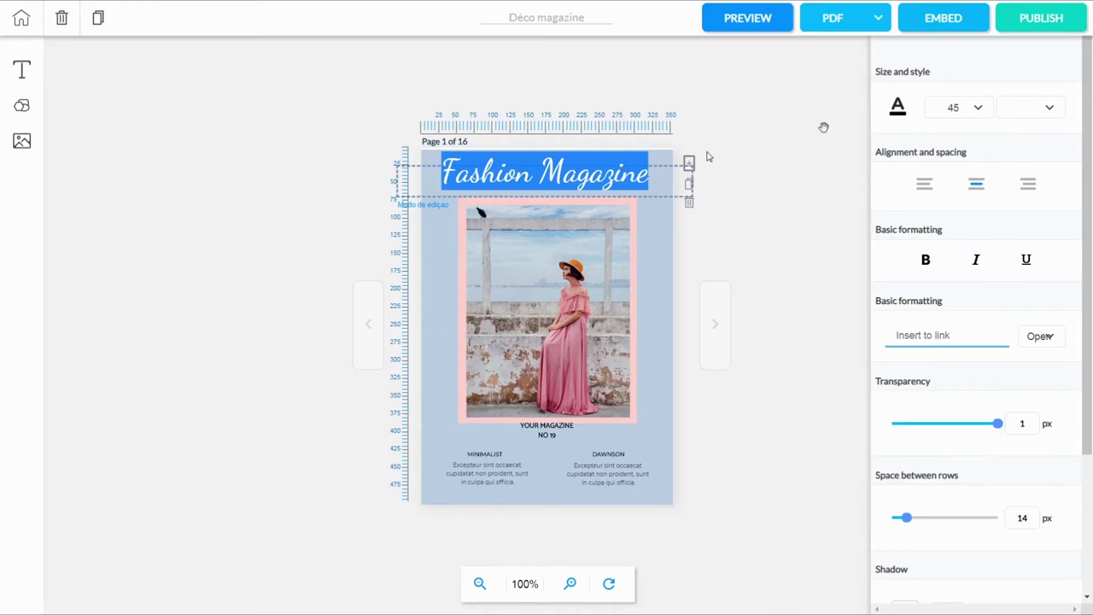
pyautogui.click(1051, 111)
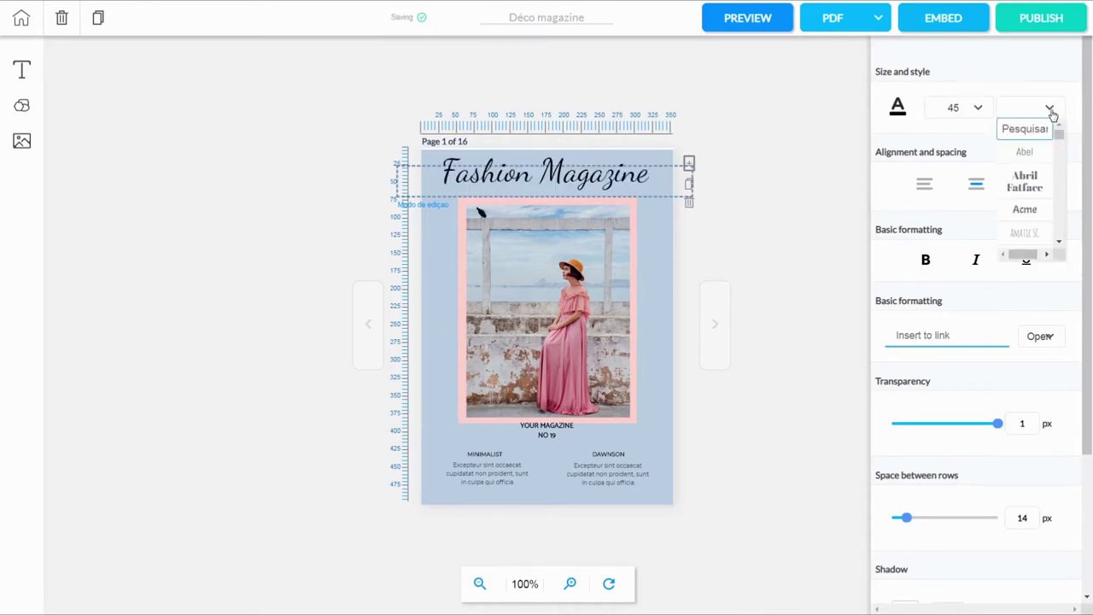
pyautogui.click(1051, 111)
pyautogui.click(1051, 111)
pyautogui.click(897, 112)
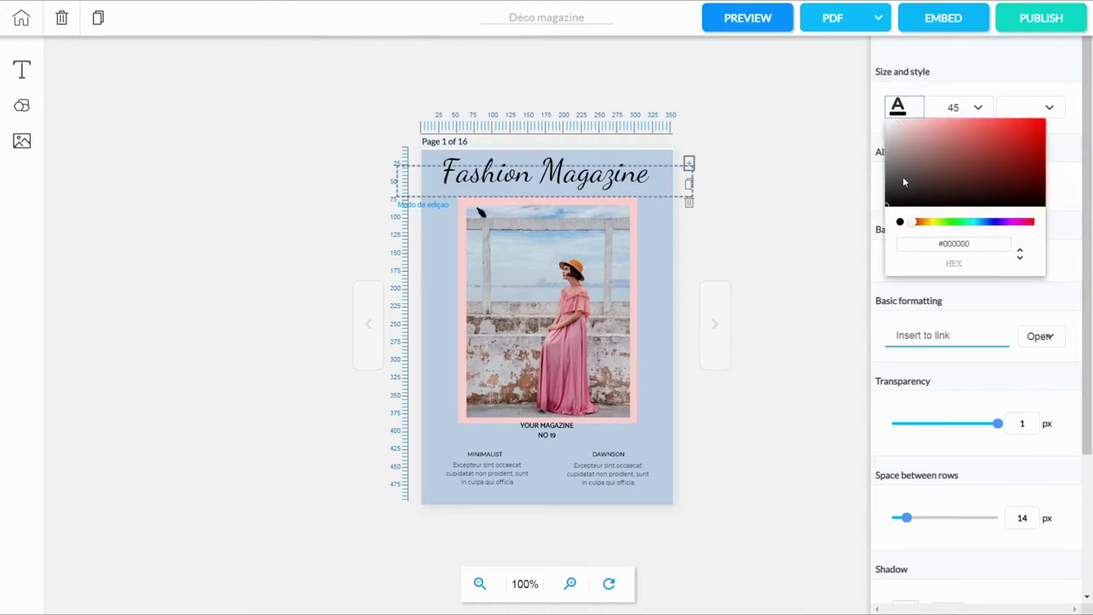
pyautogui.click(882, 117)
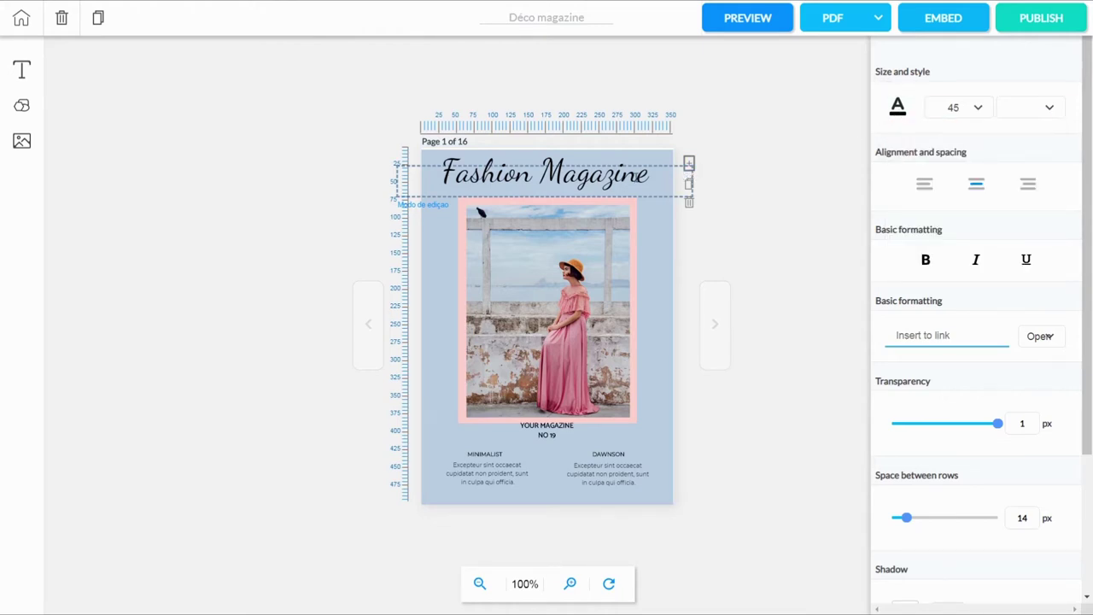
# - Replace the cover title "Fashion Magazine" with "Déco Magazine"
pyautogui.moveTo(647, 176); pyautogui.dragTo(427, 182)
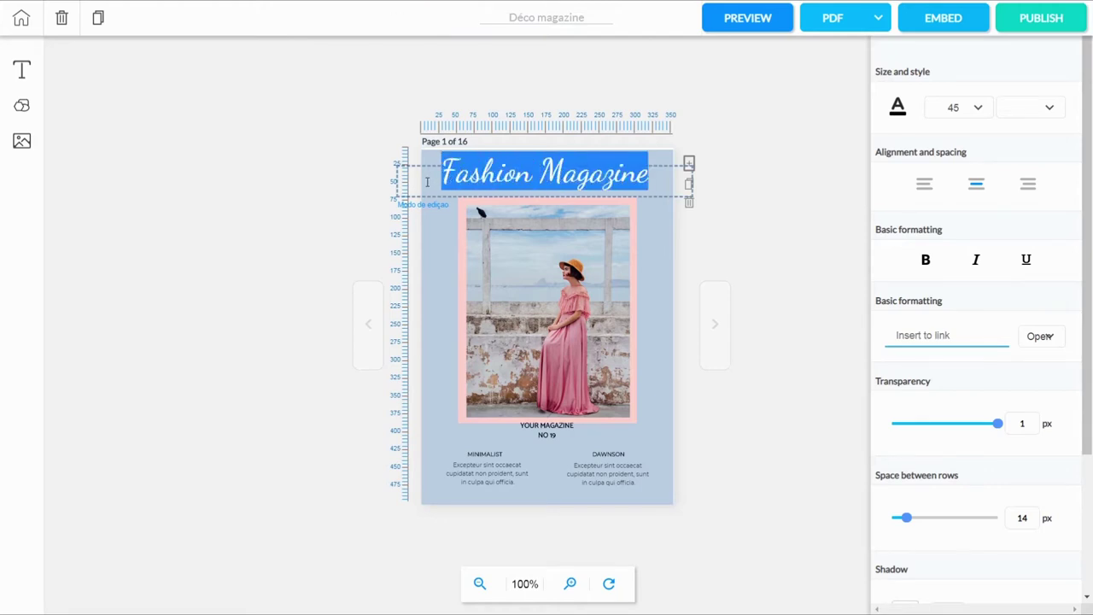
pyautogui.write('De')
pyautogui.write('é')
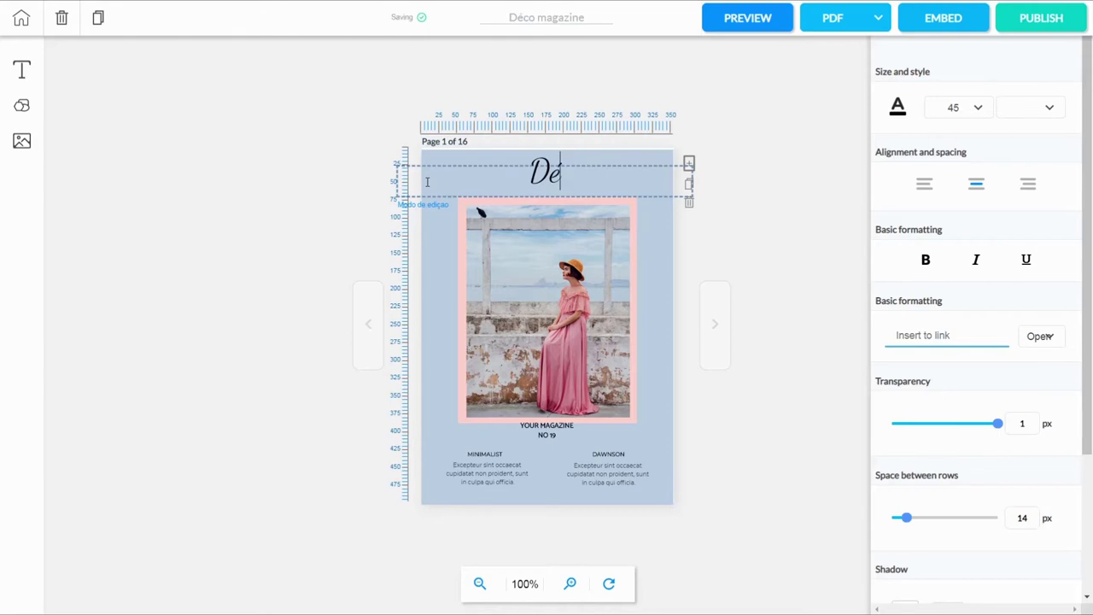
pyautogui.write('co ')
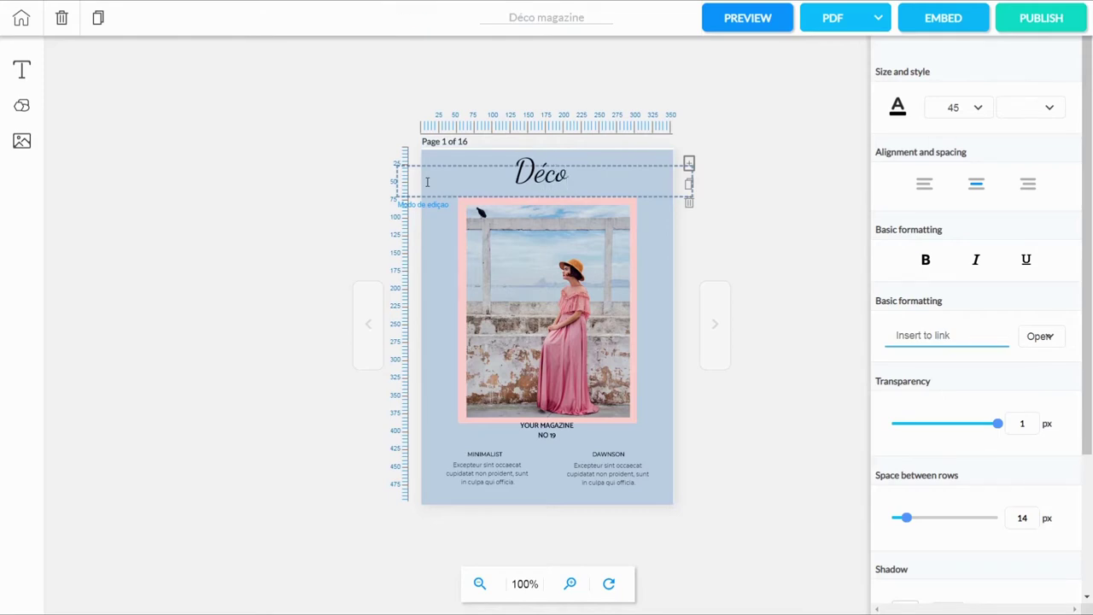
pyautogui.write('Magazine')
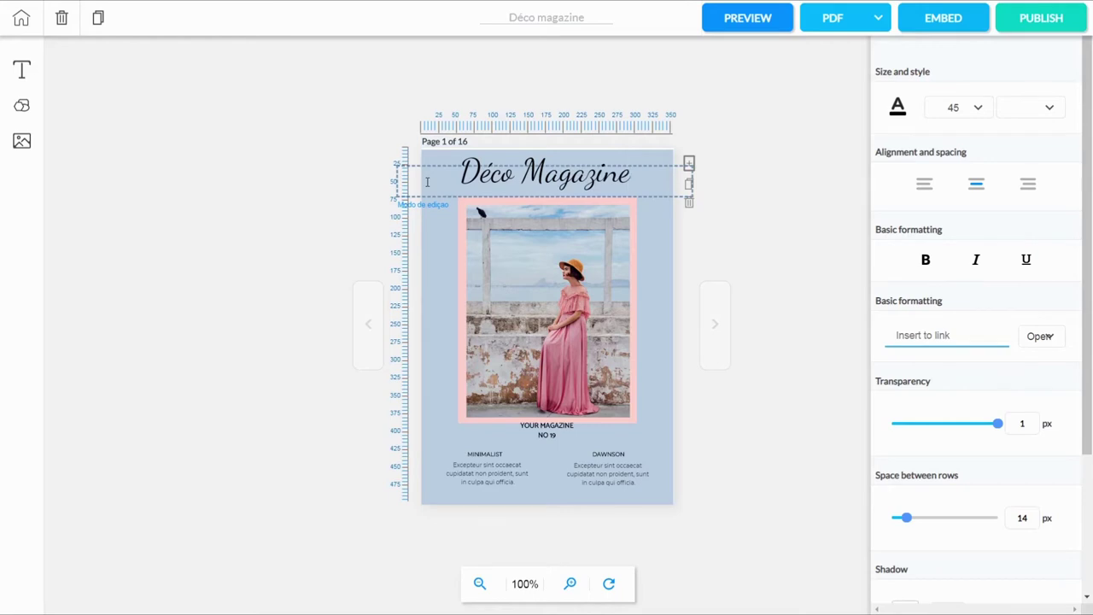
pyautogui.click(672, 425)
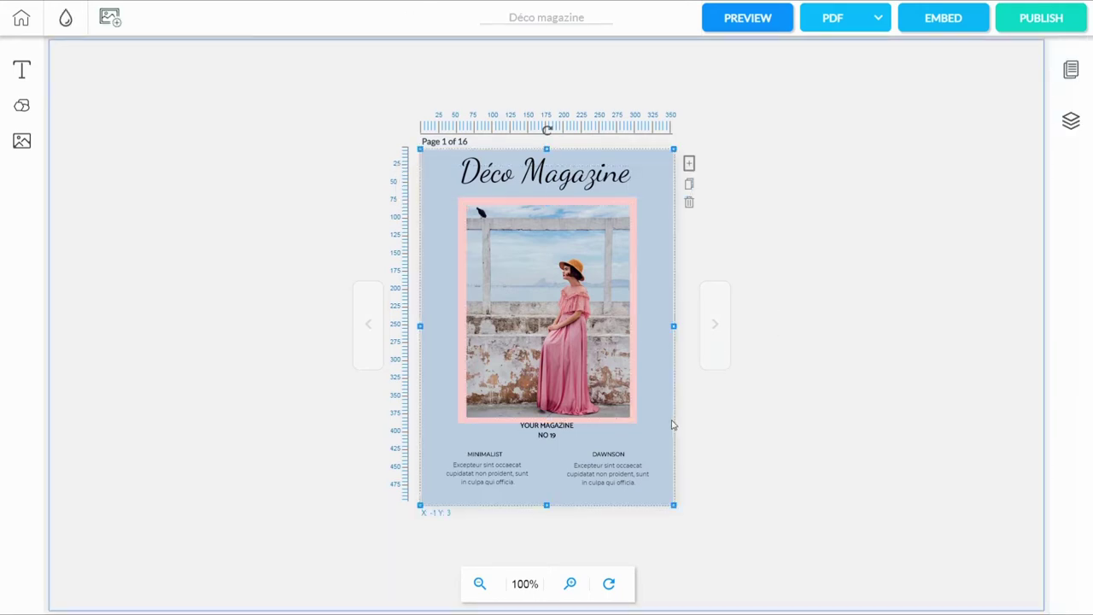
# - Change the cover's blue background rectangle to the solid colour #D6D9EC
pyautogui.click(654, 342)
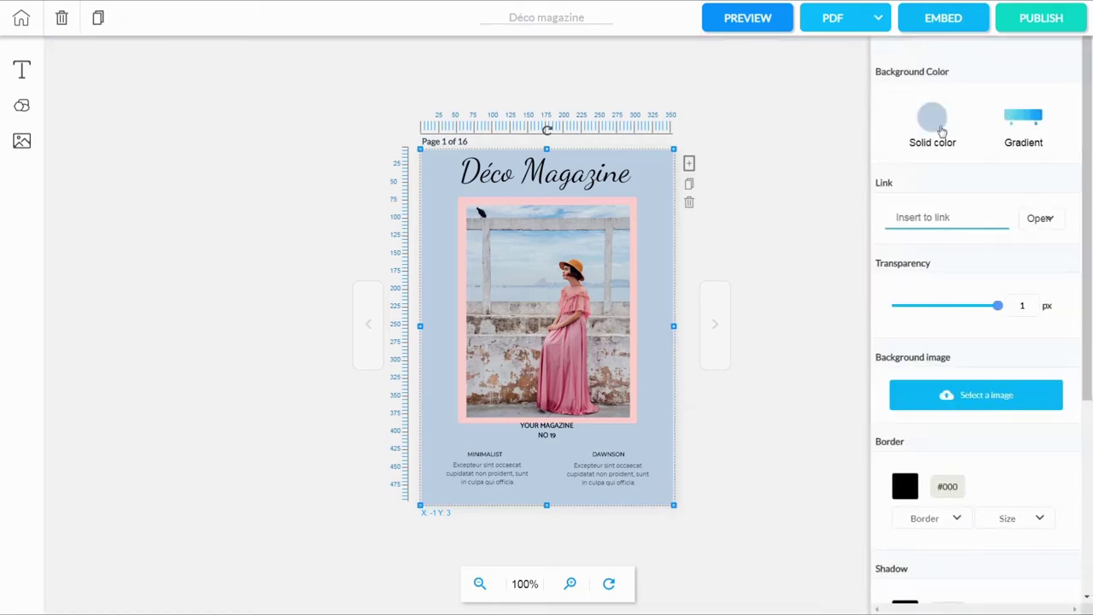
pyautogui.moveTo(657, 314)
pyautogui.mouseDown()
pyautogui.moveTo(658, 349)
pyautogui.moveTo(656, 309)
pyautogui.mouseUp()
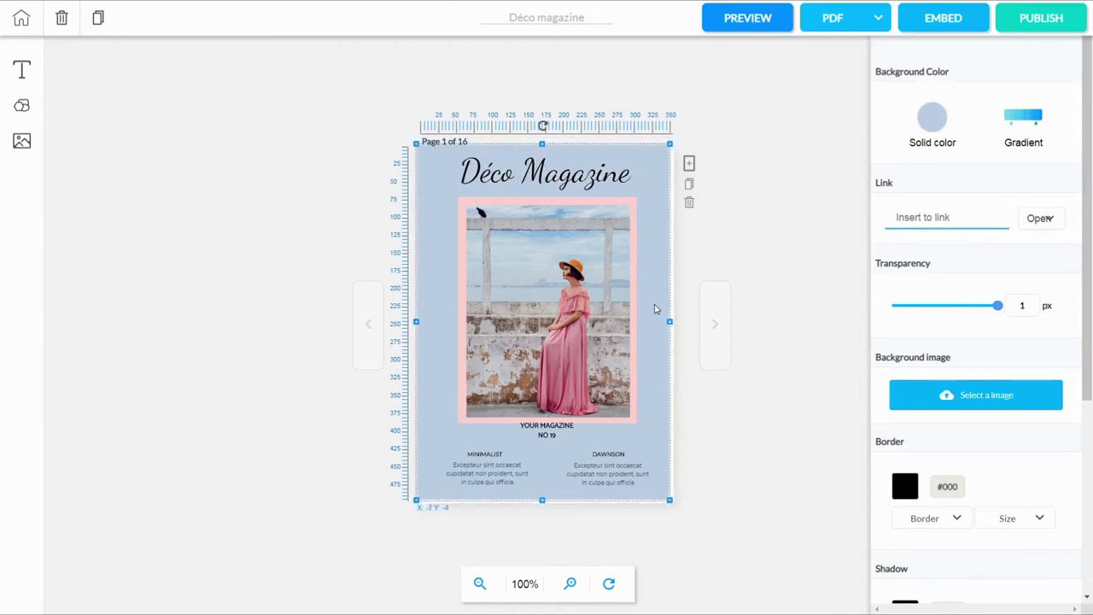
pyautogui.click(931, 124)
pyautogui.moveTo(931, 164)
pyautogui.mouseDown()
pyautogui.moveTo(915, 176)
pyautogui.moveTo(920, 161)
pyautogui.mouseUp()
# - Move the woman's photo off the cover page and recolour the pink frame rectangle behind it to #A49A9A
pyautogui.click(553, 360)
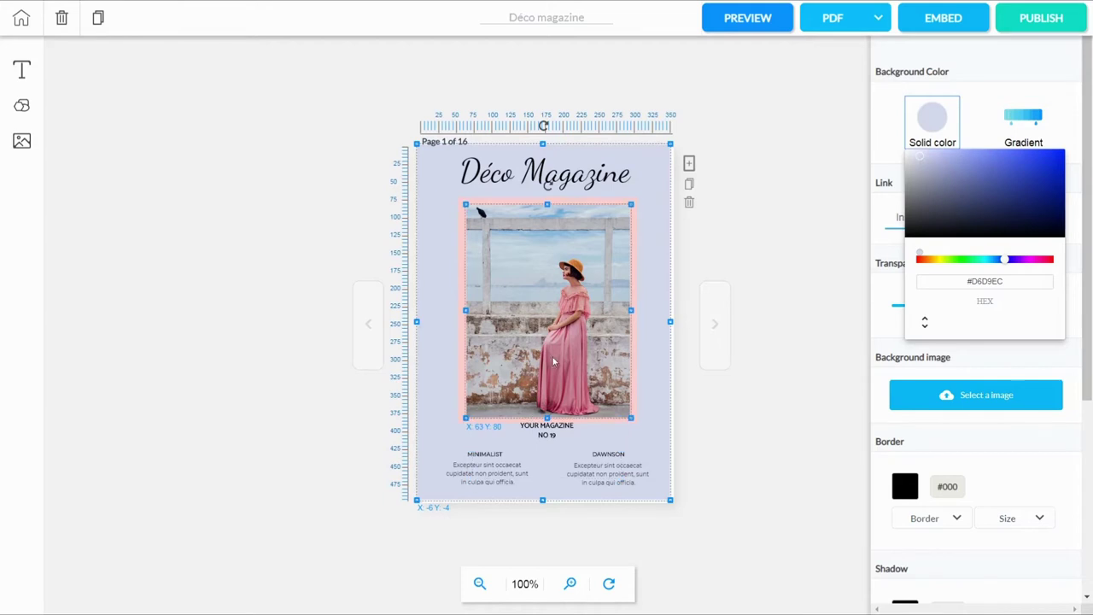
pyautogui.moveTo(602, 260); pyautogui.dragTo(334, 243)
pyautogui.click(547, 312)
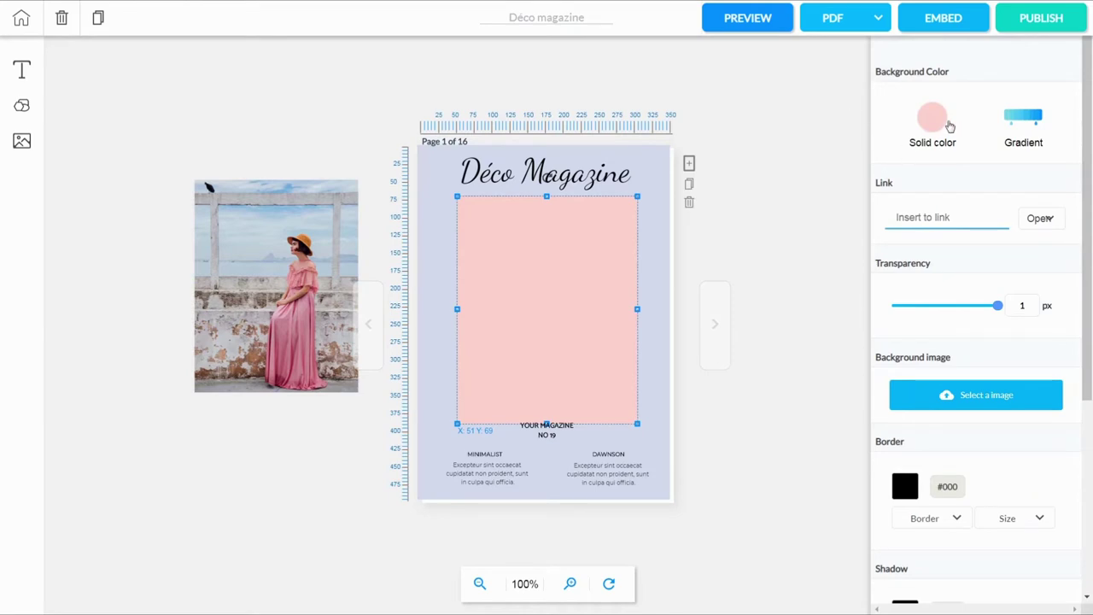
pyautogui.click(932, 120)
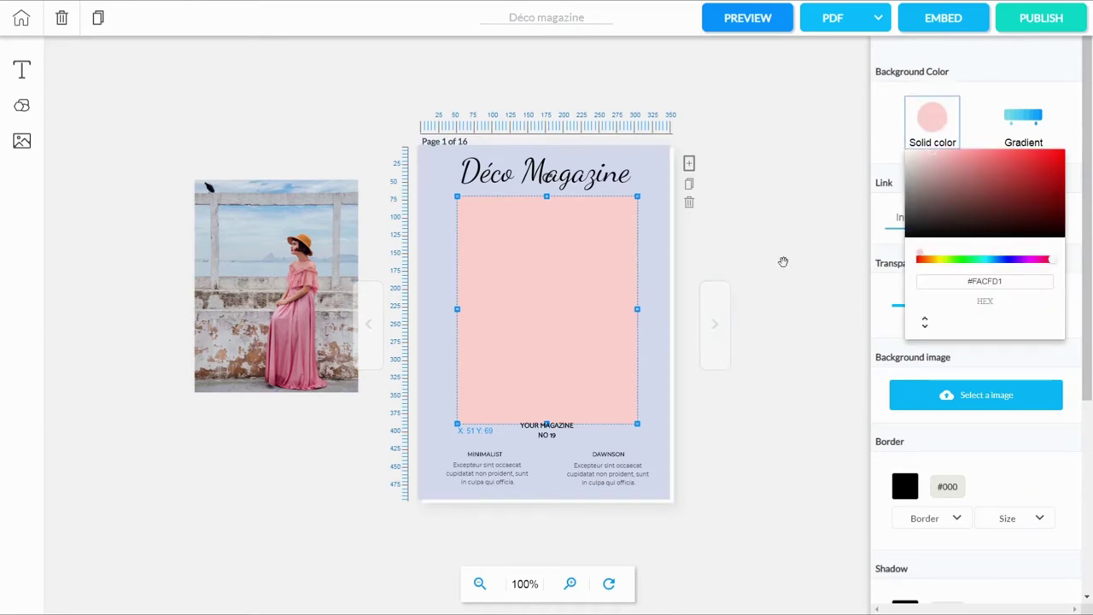
pyautogui.moveTo(932, 159); pyautogui.dragTo(916, 184)
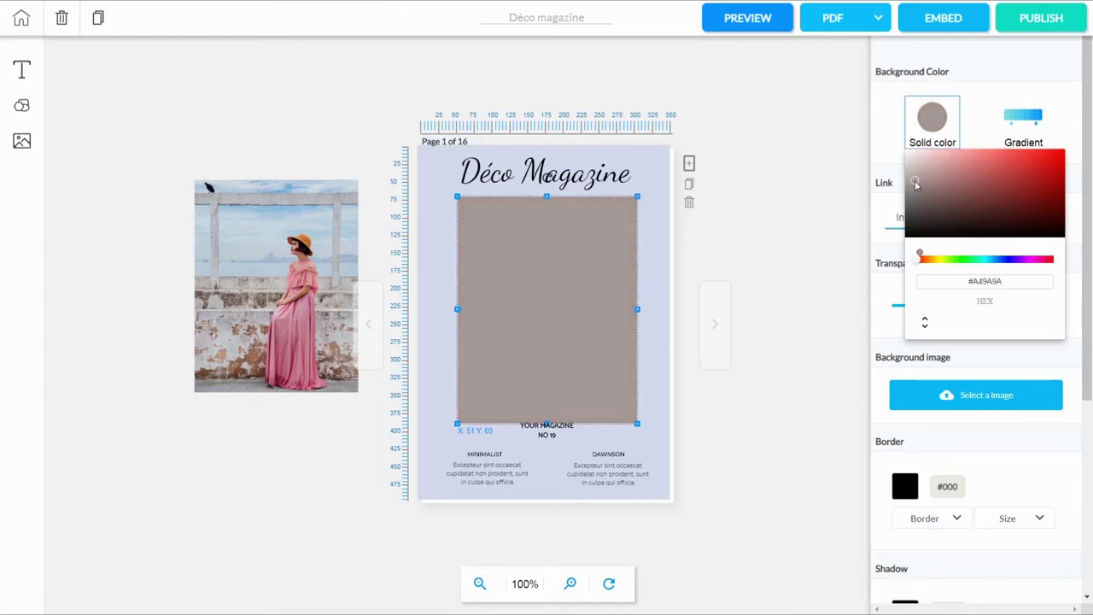
# - Move the woman's photo back onto the frame rectangle and delete the photo
pyautogui.moveTo(282, 282); pyautogui.dragTo(577, 292)
pyautogui.rightClick(555, 294)
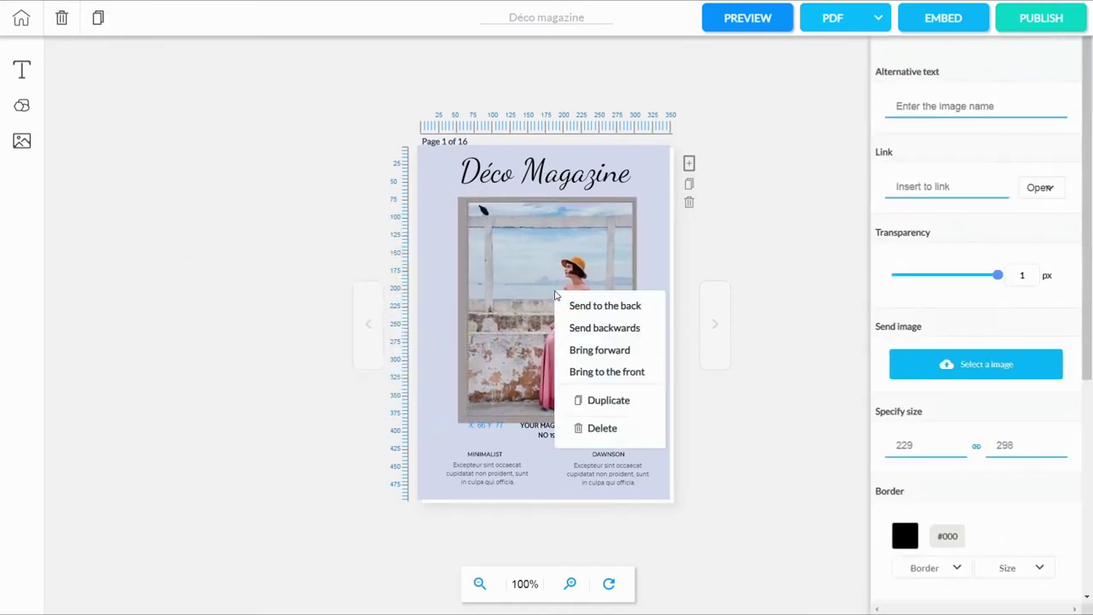
pyautogui.rightClick(540, 266)
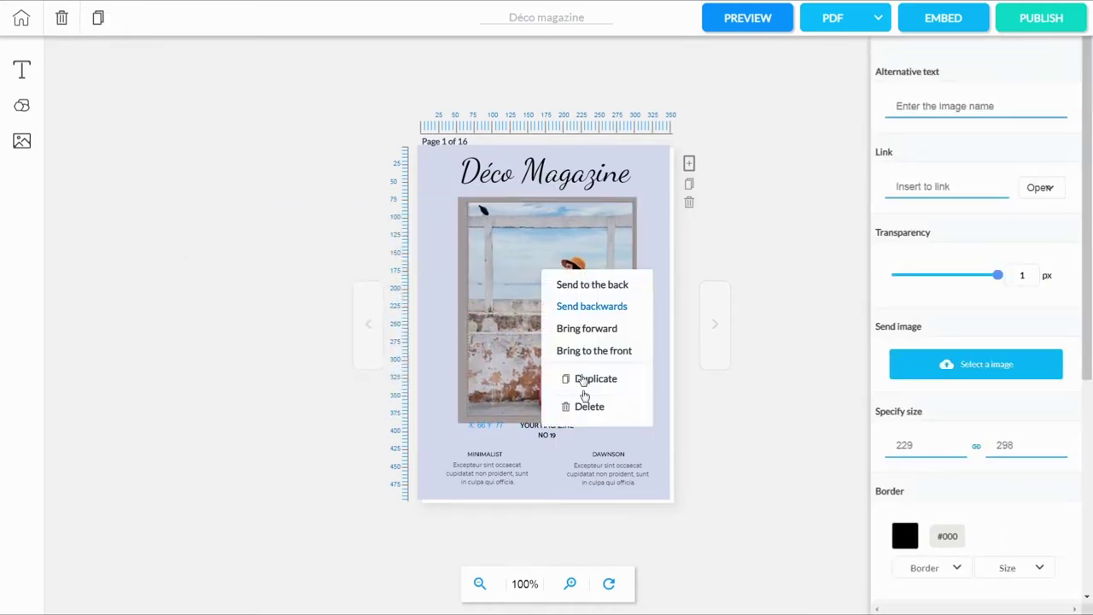
pyautogui.click(586, 407)
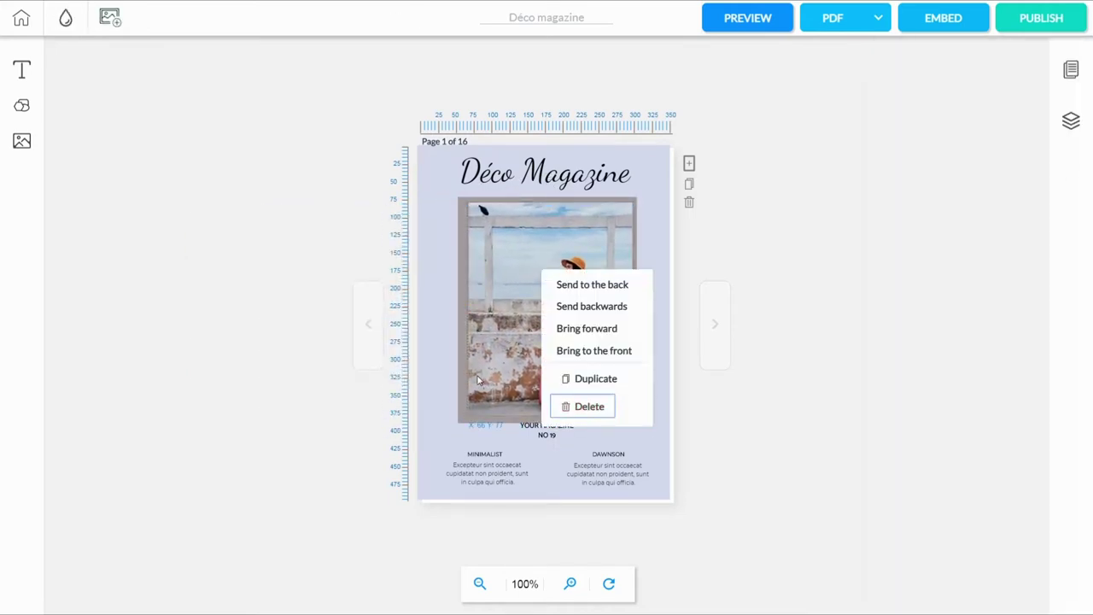
# - Add an image to the cover and fill it with the library picture deco (3)
pyautogui.click(19, 141)
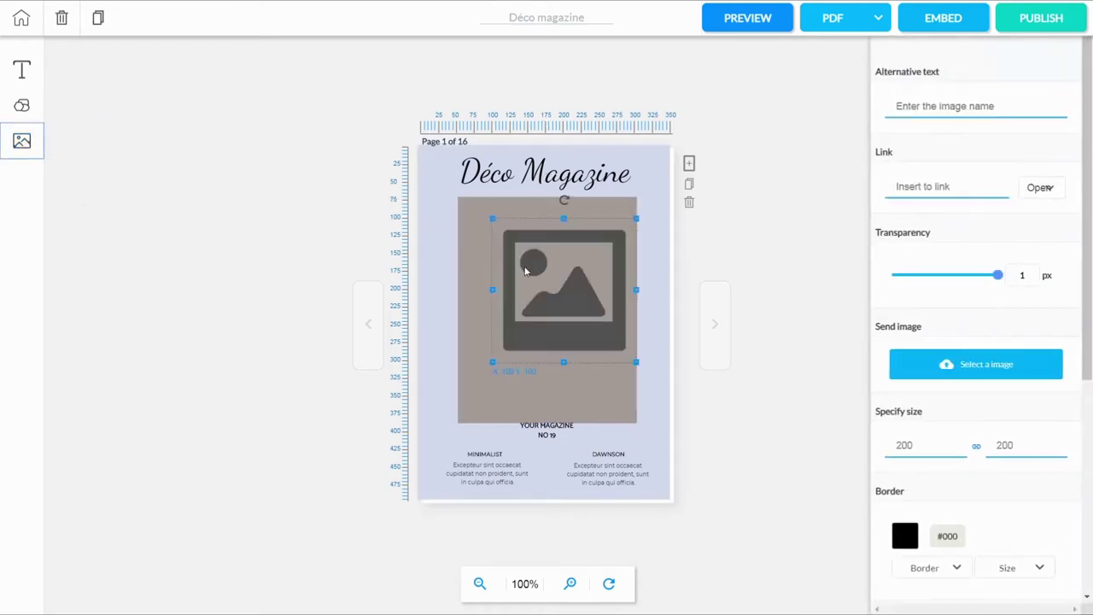
pyautogui.click(973, 369)
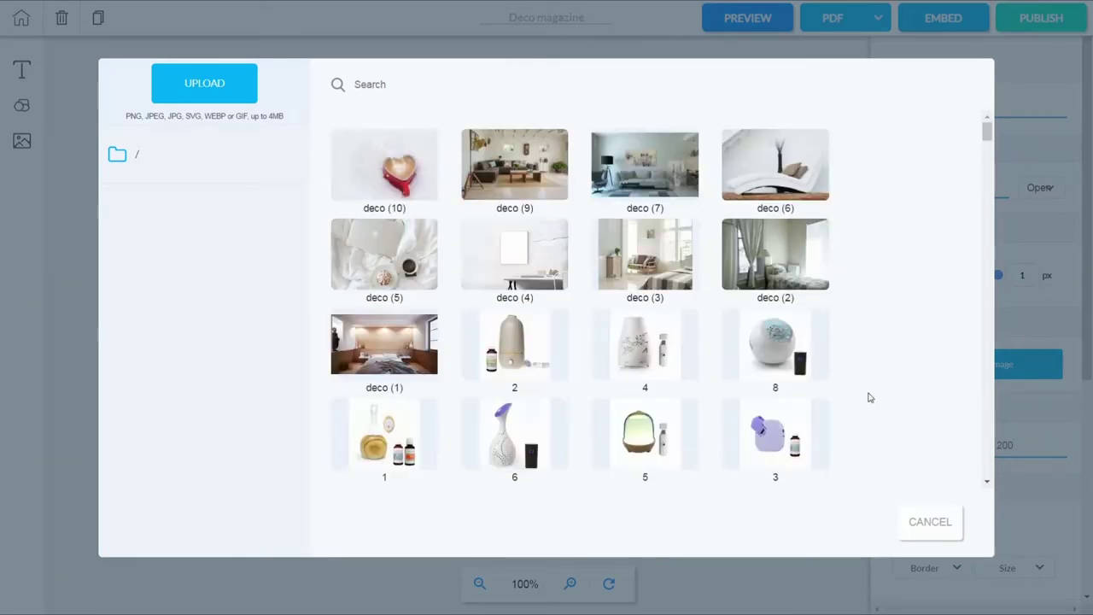
pyautogui.moveTo(763, 384)
pyautogui.moveTo(772, 444)
pyautogui.moveTo(636, 272)
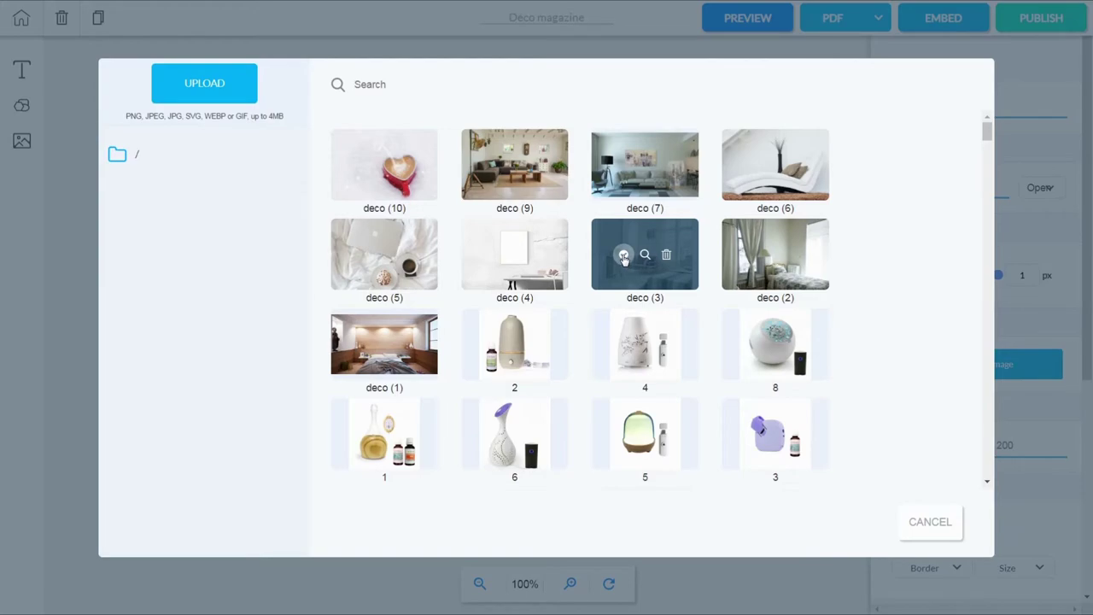
pyautogui.click(623, 256)
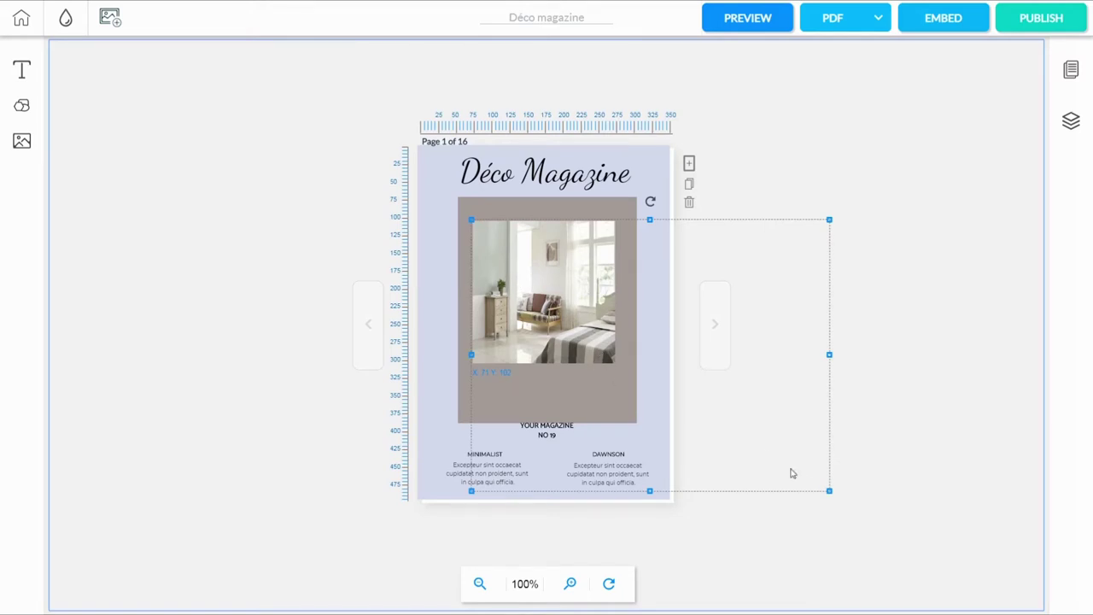
# - Resize the room picture to about 235 by 299 and place it inside the frame at about X 59, Y 78
pyautogui.moveTo(831, 493); pyautogui.dragTo(630, 412)
pyautogui.moveTo(595, 351); pyautogui.dragTo(589, 340)
pyautogui.click(603, 421)
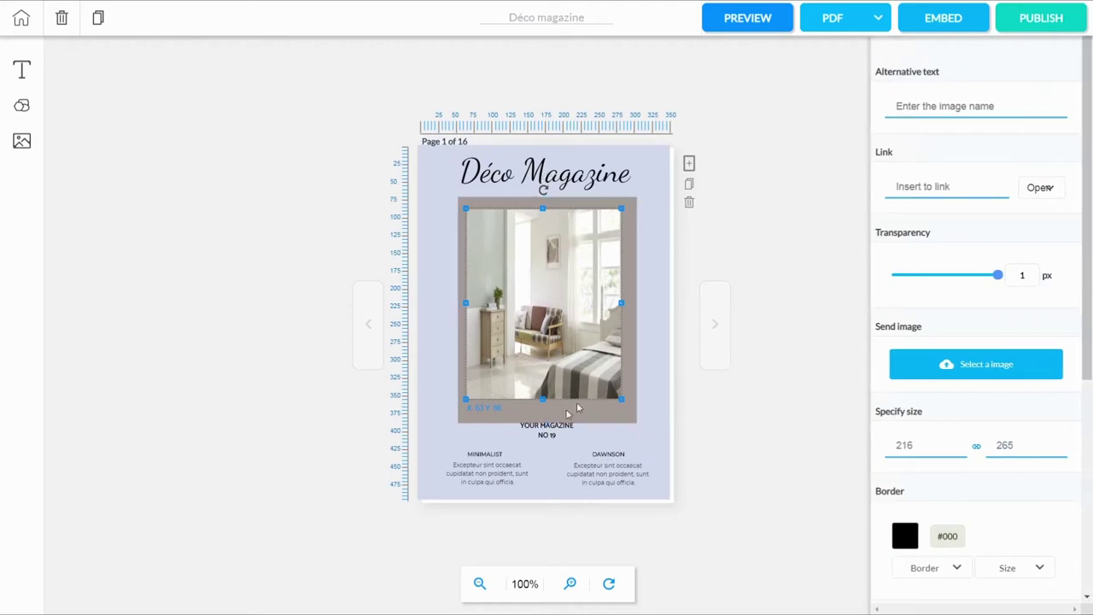
pyautogui.click(620, 399)
pyautogui.moveTo(620, 399); pyautogui.dragTo(631, 415)
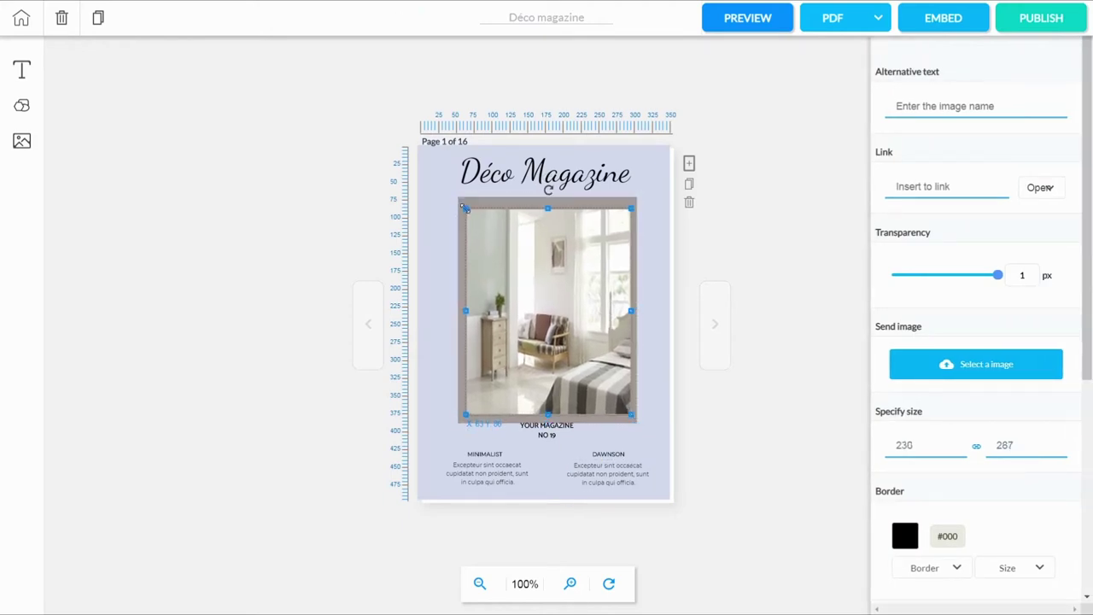
pyautogui.moveTo(464, 207); pyautogui.dragTo(460, 201)
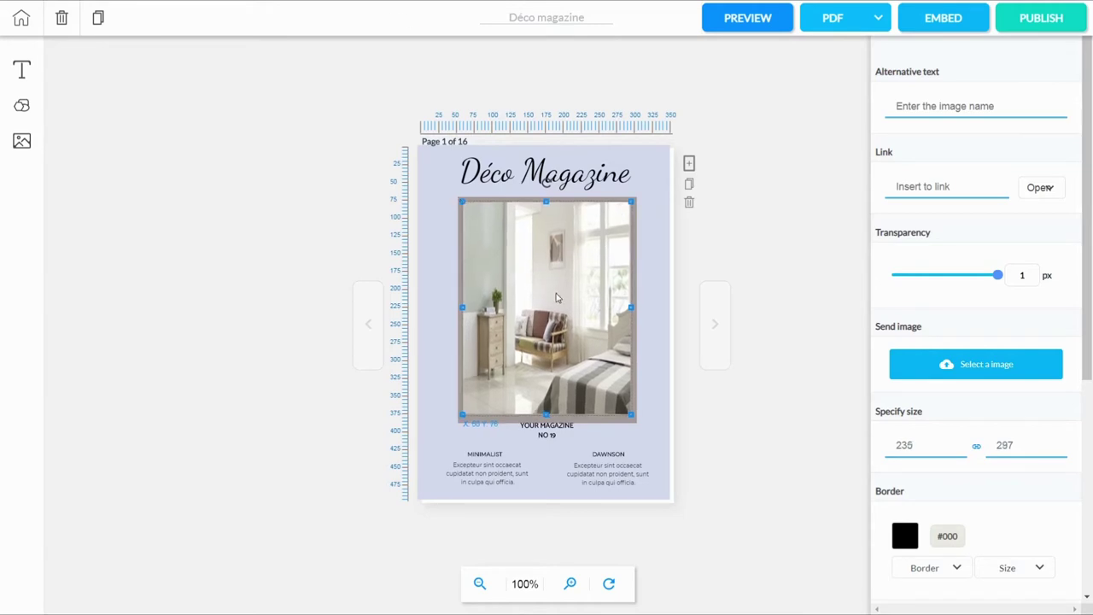
pyautogui.moveTo(555, 299); pyautogui.dragTo(557, 301)
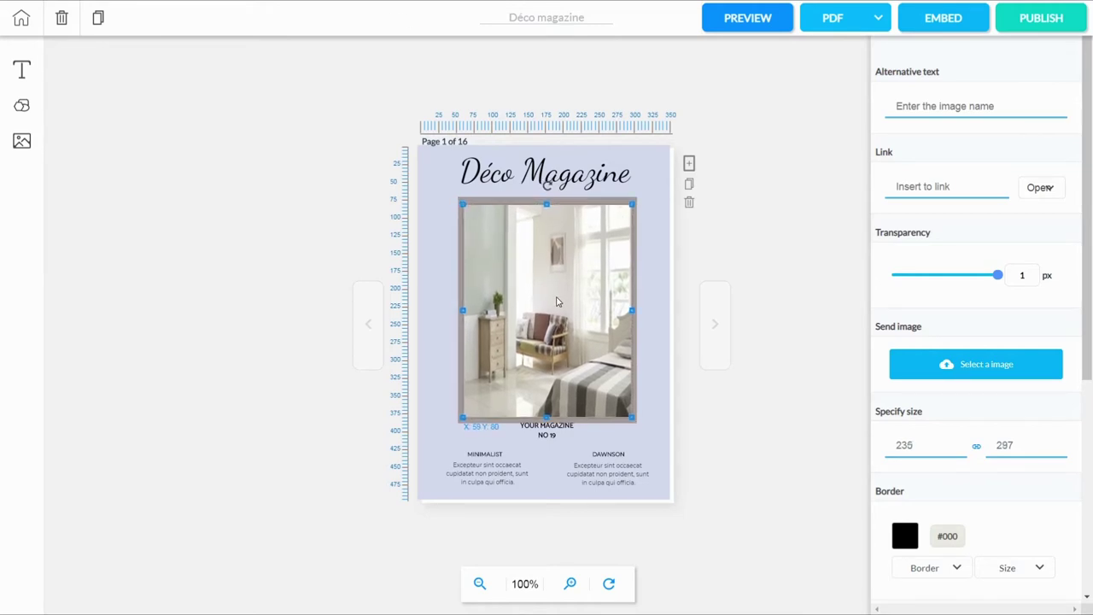
pyautogui.moveTo(545, 203); pyautogui.dragTo(544, 199)
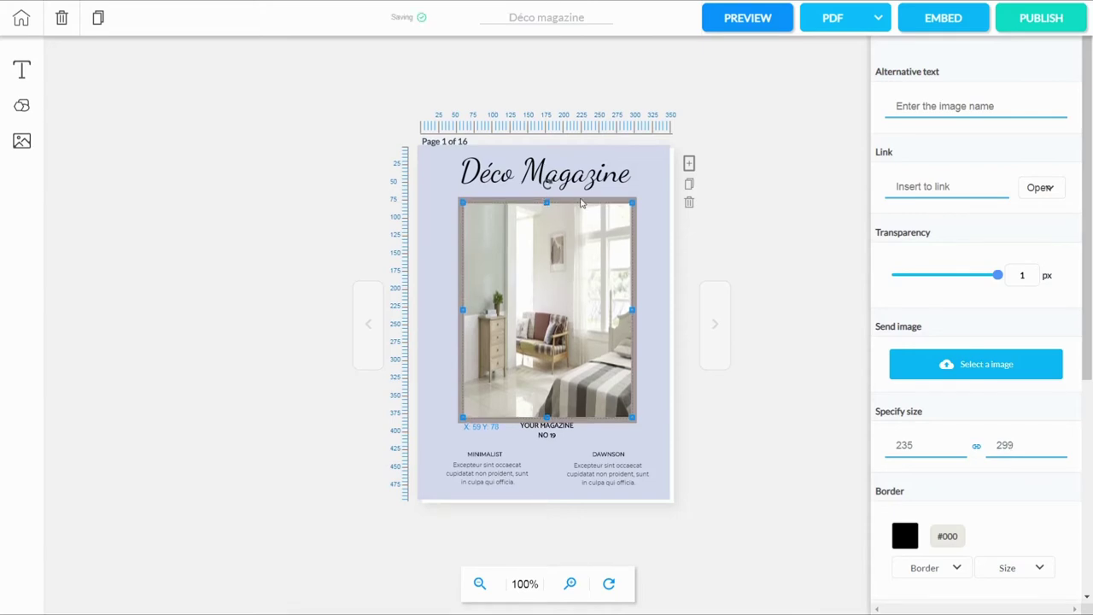
pyautogui.click(653, 179)
pyautogui.click(640, 139)
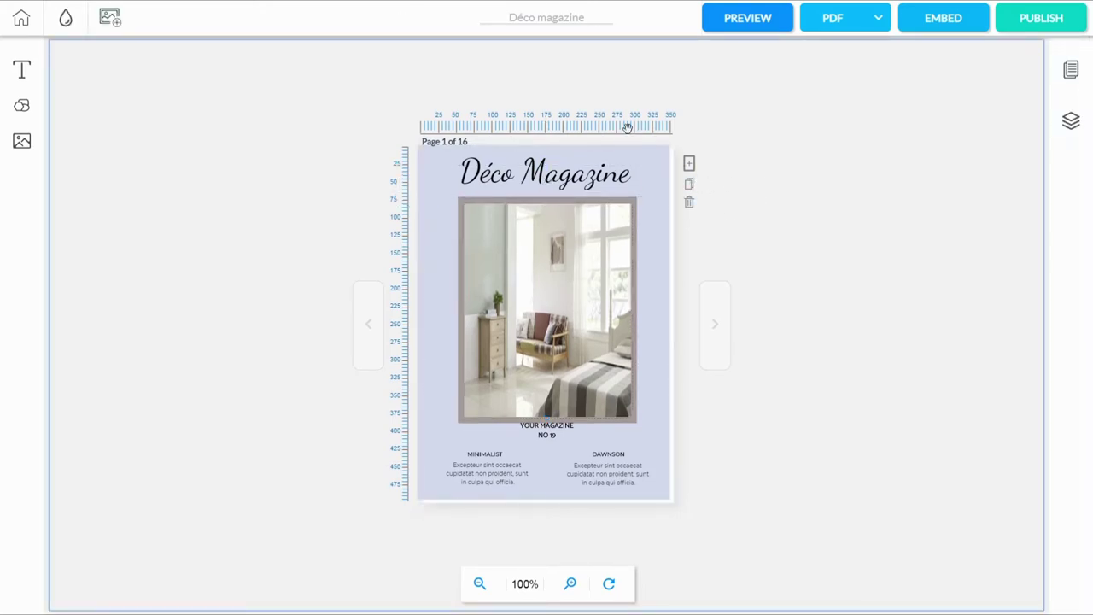
# - Try out a horizontal and a vertical ruler guide on the cover, and remove both guides
pyautogui.moveTo(628, 128); pyautogui.dragTo(629, 239)
pyautogui.moveTo(406, 299); pyautogui.dragTo(444, 302)
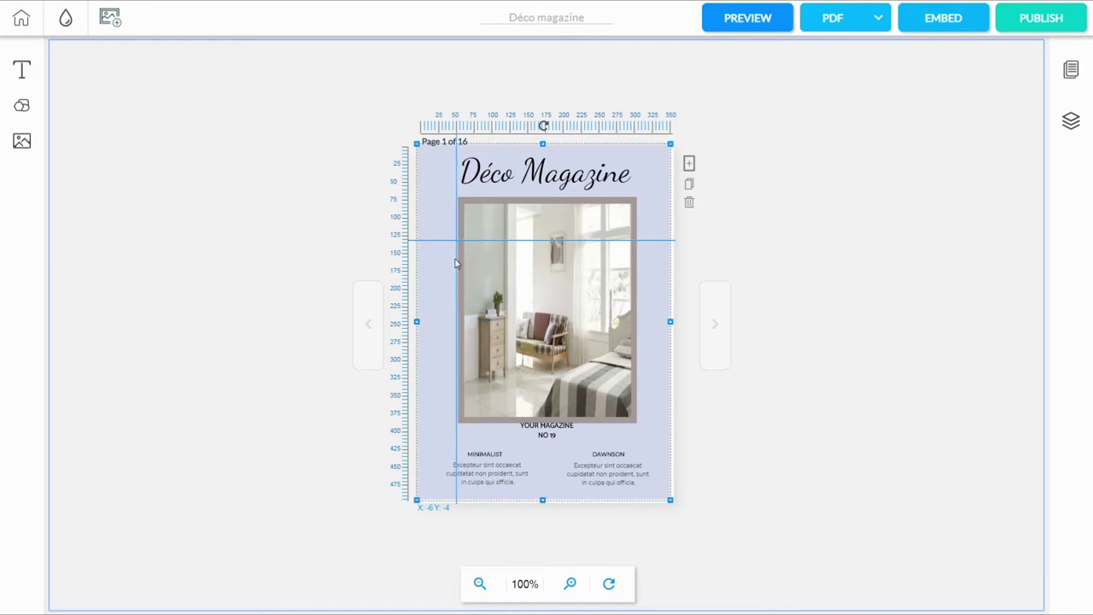
pyautogui.moveTo(453, 239); pyautogui.dragTo(386, 267)
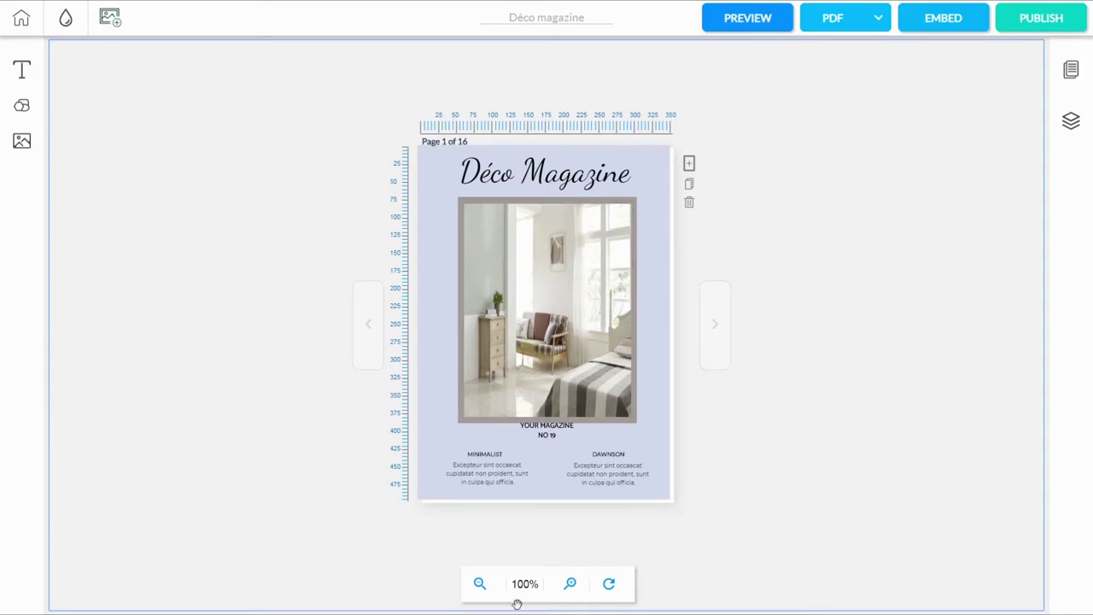
# - Replace the "YOUR MAGAZINE NO 19" text with "Votre magazine N°1" and shift the text box down to about X 74, Y 388
pyautogui.click(549, 433)
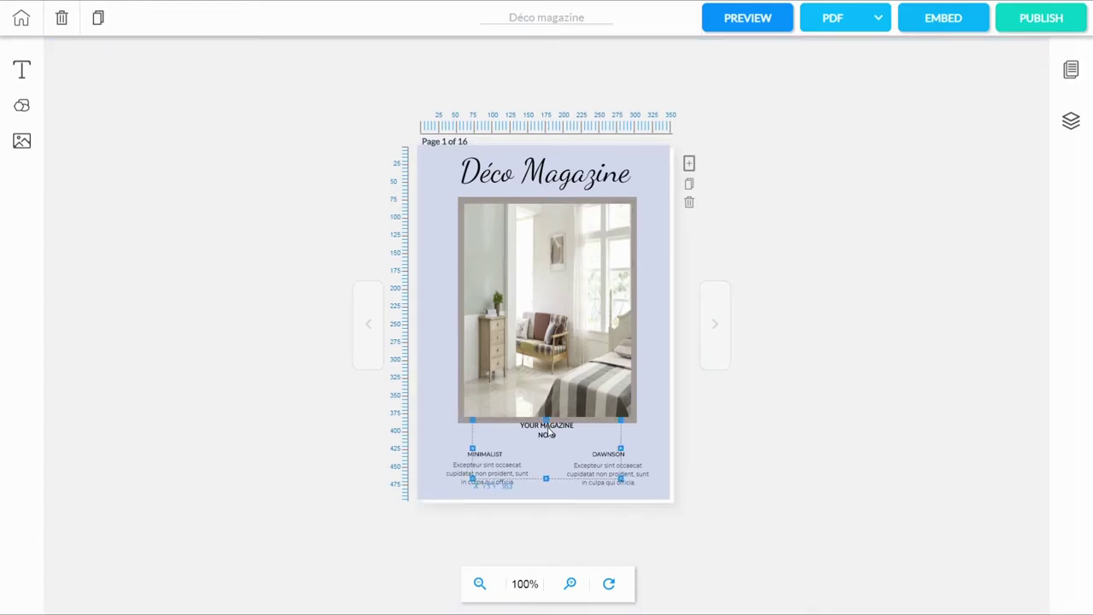
pyautogui.moveTo(555, 441); pyautogui.dragTo(516, 425)
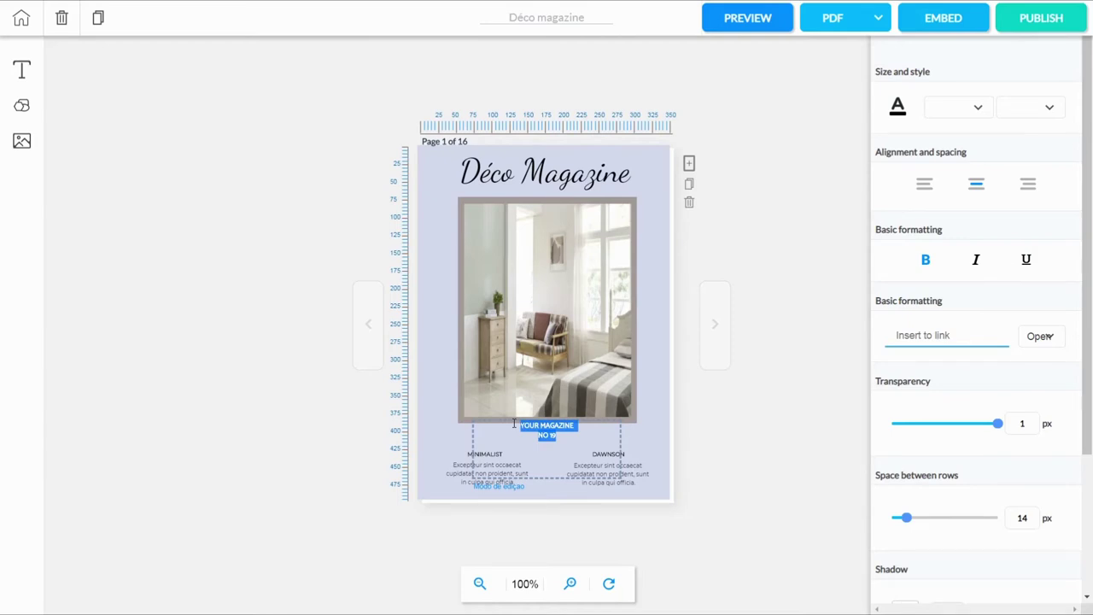
pyautogui.write('Votre ma')
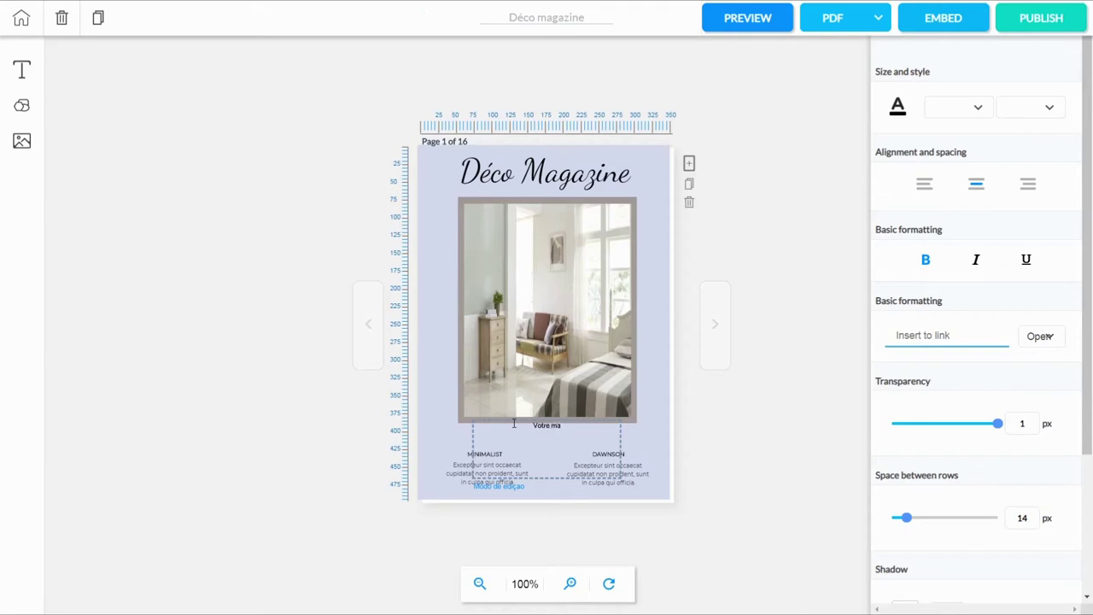
pyautogui.write('gazine N°1')
pyautogui.click(518, 424)
pyautogui.press('Return')
pyautogui.press('BackSpace')
pyautogui.click(654, 418)
pyautogui.click(544, 444)
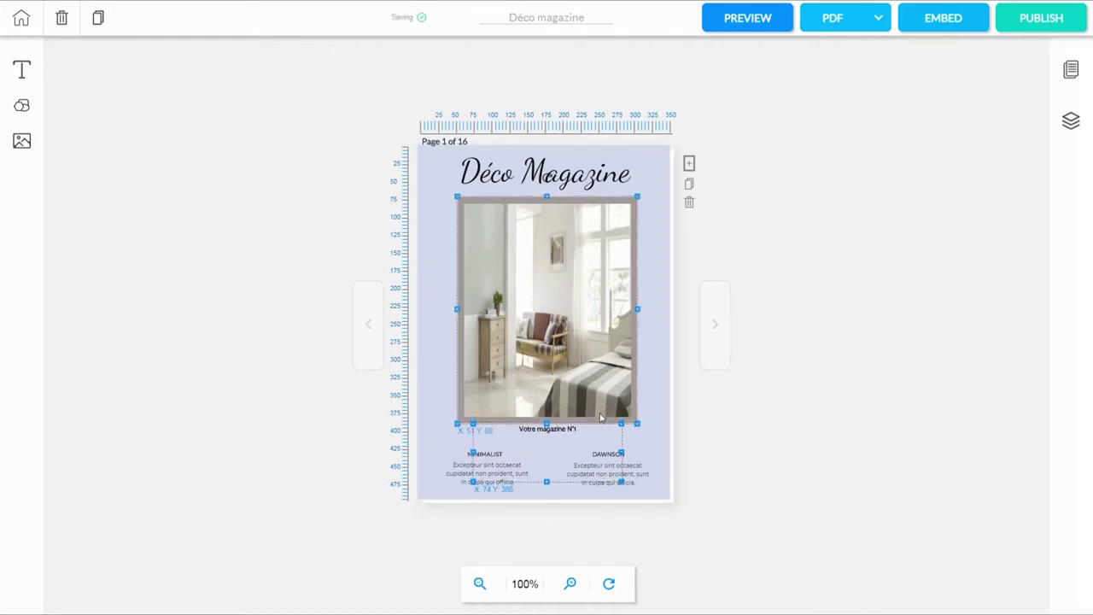
pyautogui.click(642, 447)
pyautogui.click(483, 447)
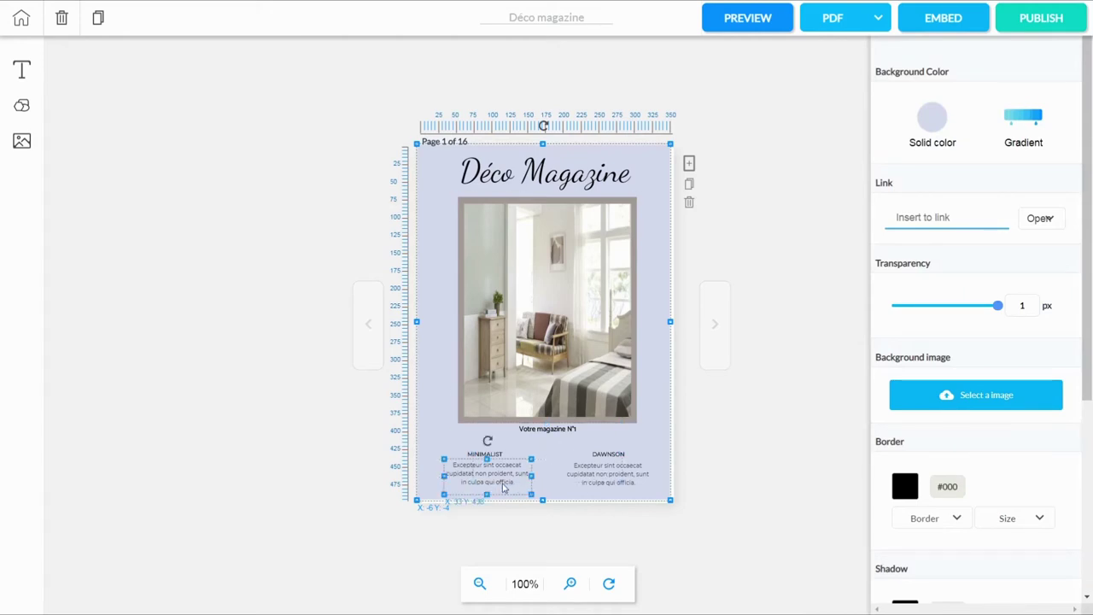
pyautogui.click(456, 485)
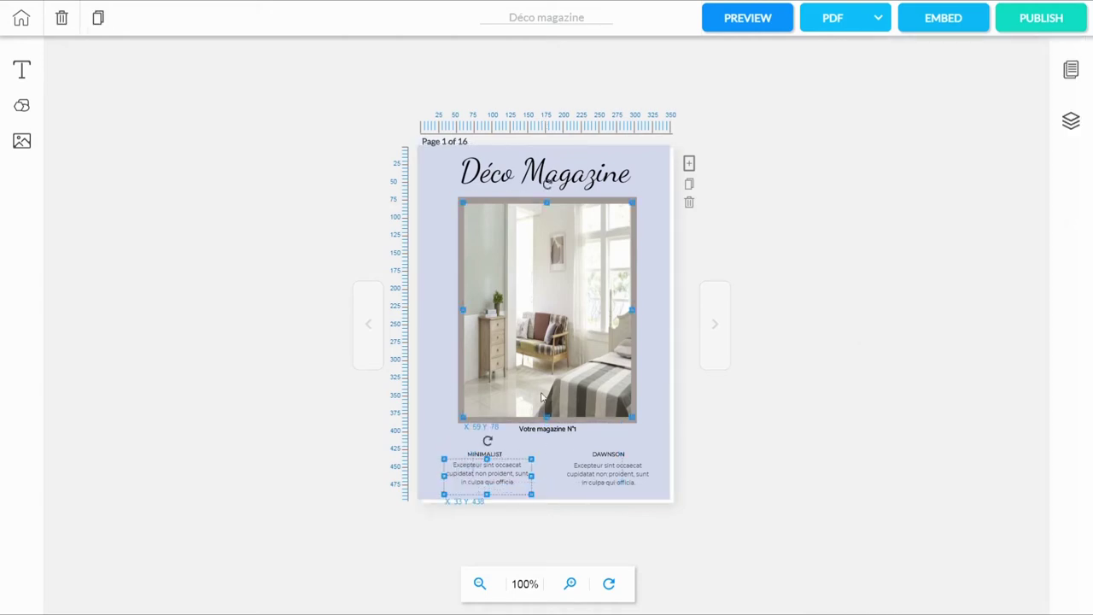
pyautogui.keyDown('shift'); pyautogui.click(624, 474); pyautogui.keyUp('shift')
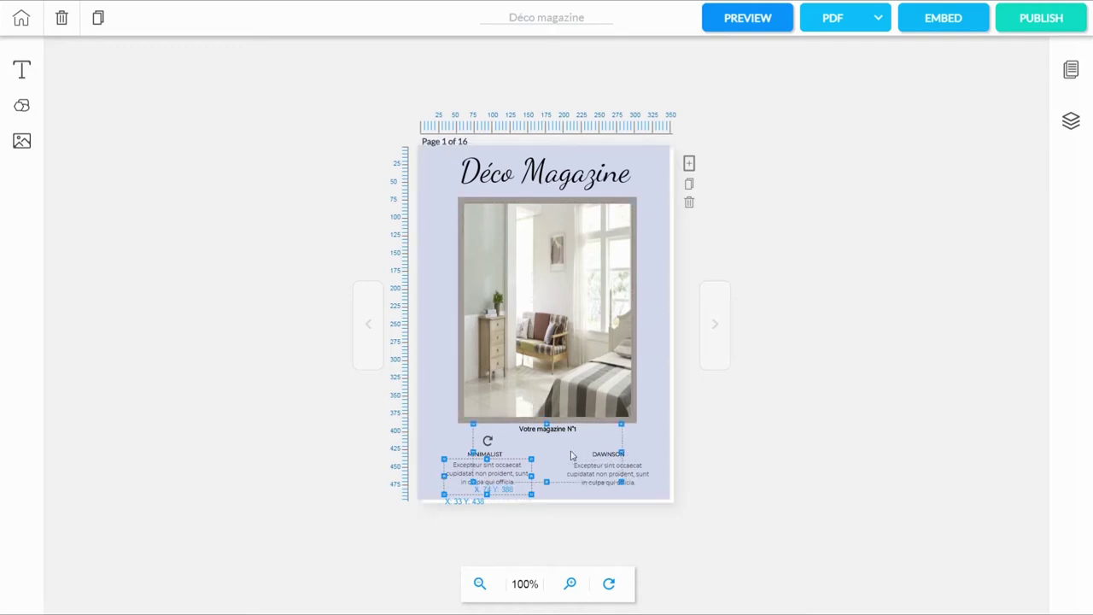
# - Move the lavender background rectangle to X 0, Y 0 so it covers the whole cover page
pyautogui.click(424, 459)
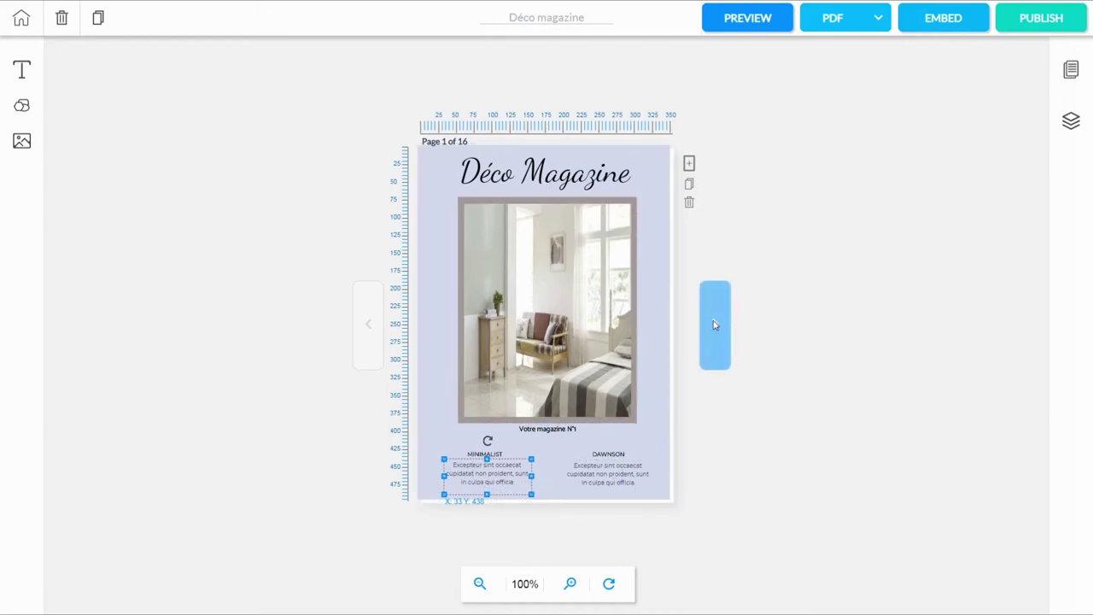
pyautogui.moveTo(657, 351); pyautogui.dragTo(661, 353)
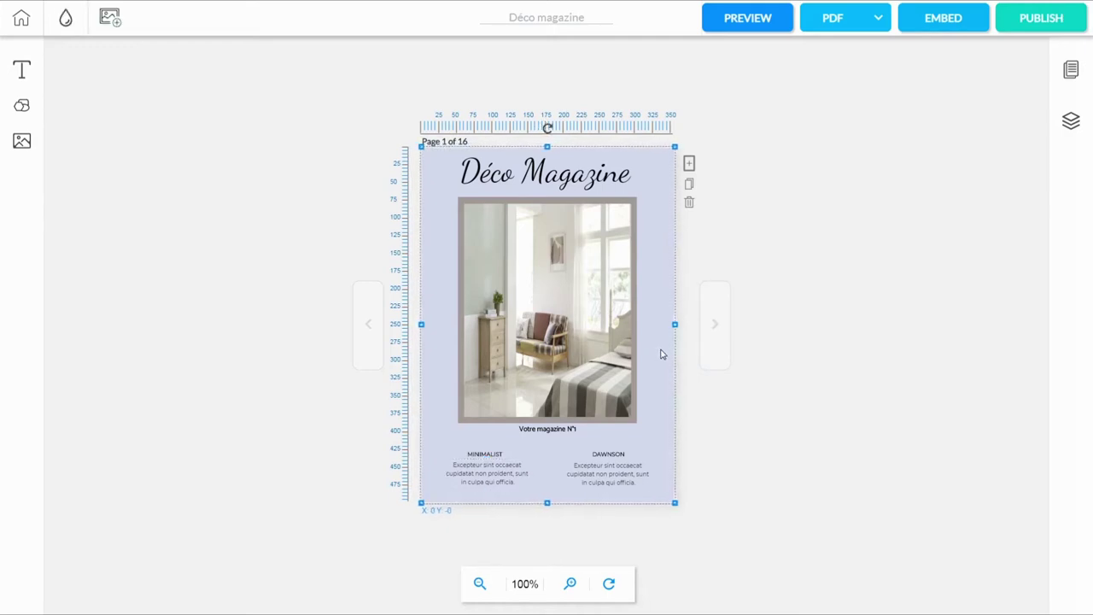
# - Examine the layer-order, duplicate and delete options available for the cover's background rectangle
pyautogui.rightClick(661, 353)
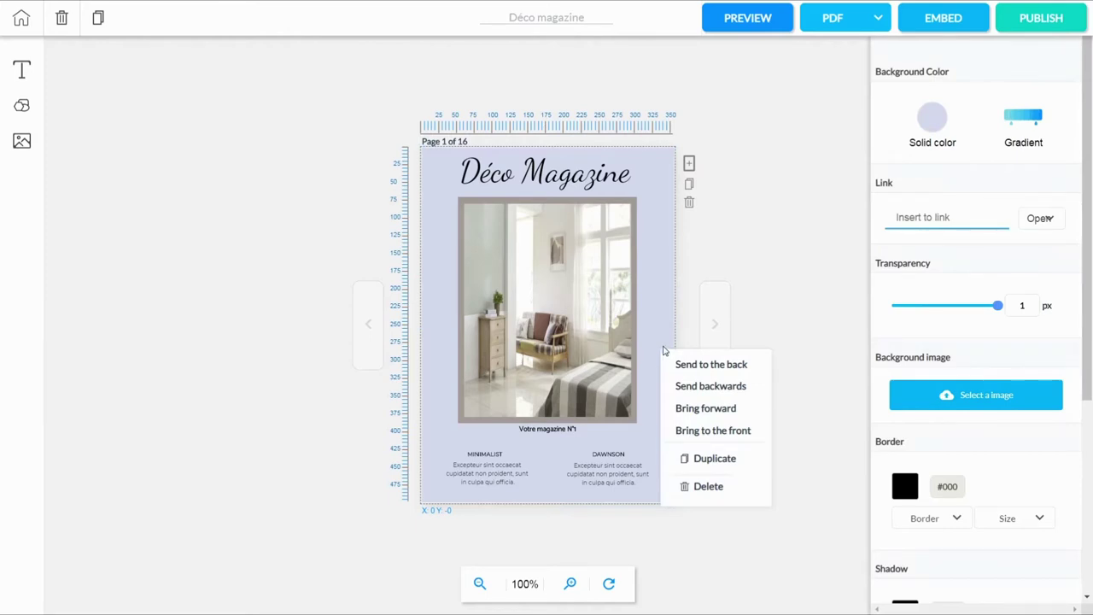
pyautogui.click(804, 284)
pyautogui.click(658, 391)
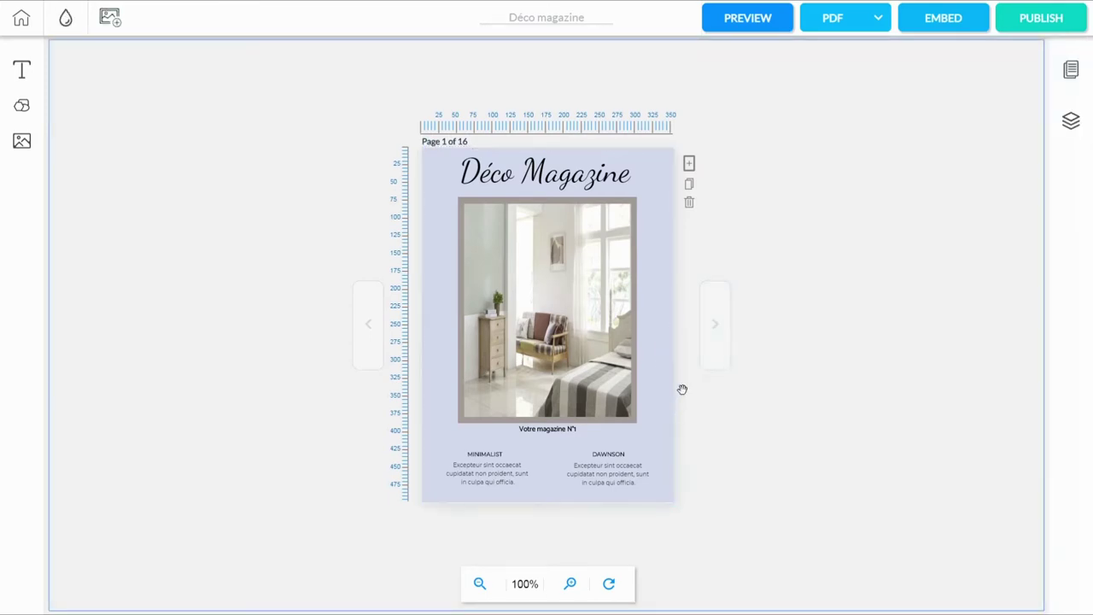
pyautogui.rightClick(666, 395)
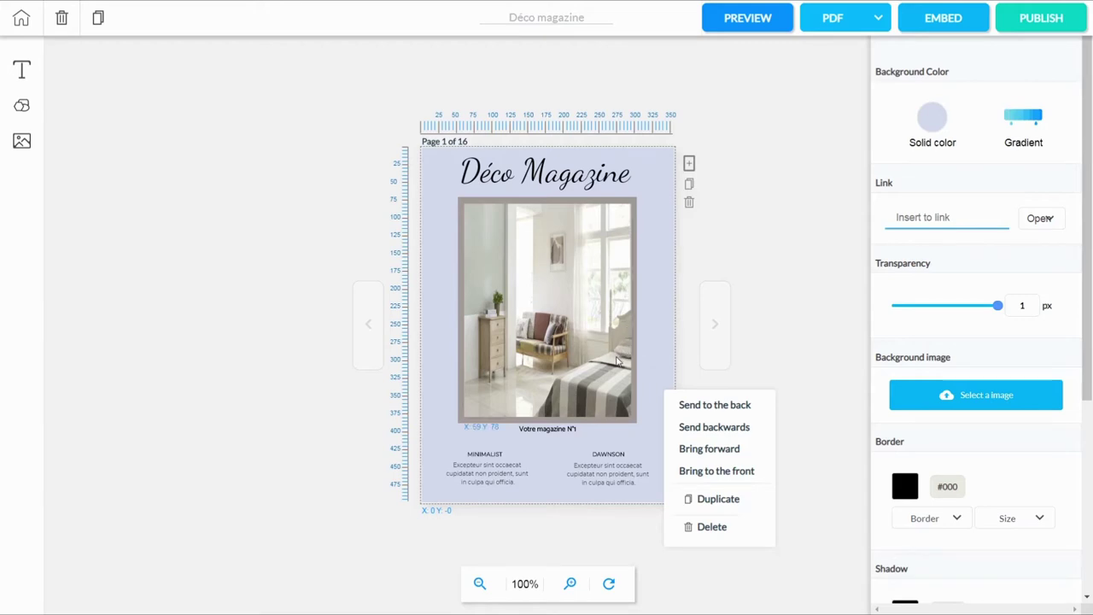
pyautogui.click(596, 422)
pyautogui.click(653, 350)
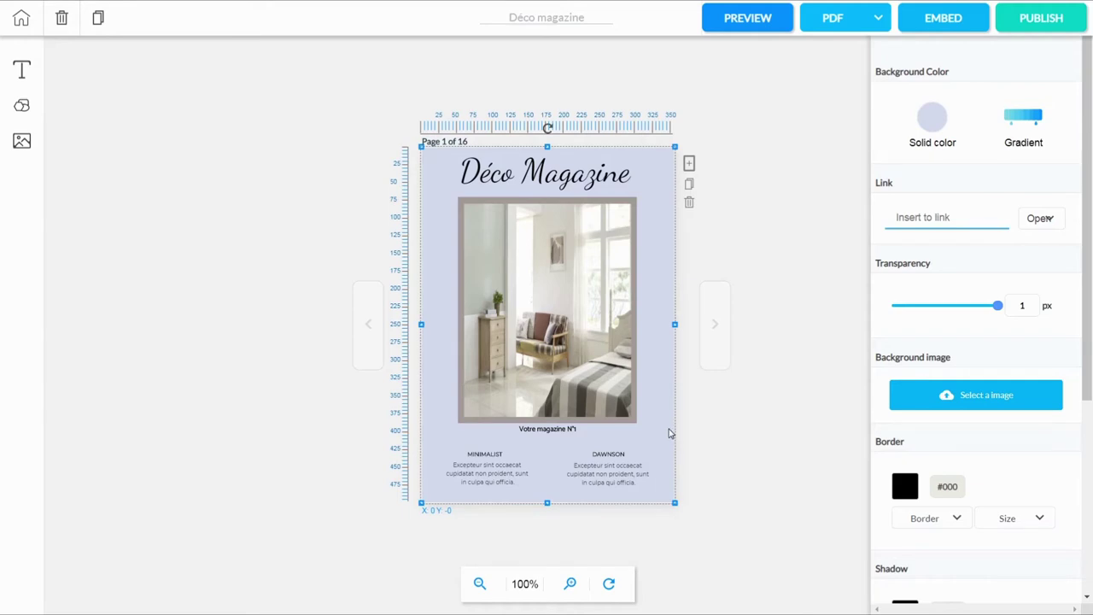
pyautogui.rightClick(670, 434)
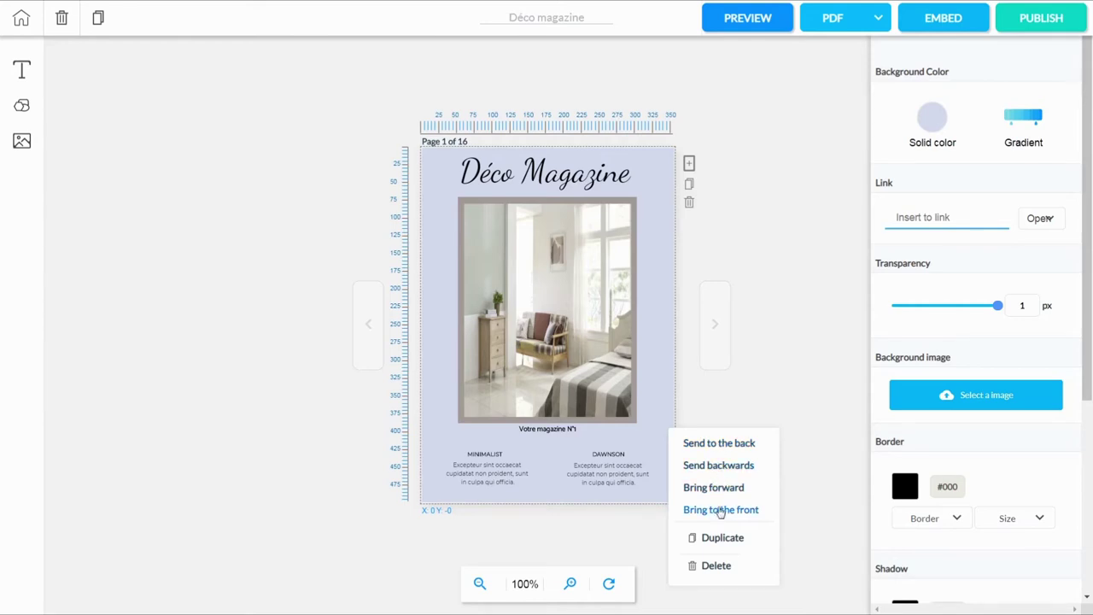
# - Try bringing the cover's lavender background rectangle to the front of the other elements
pyautogui.click(720, 510)
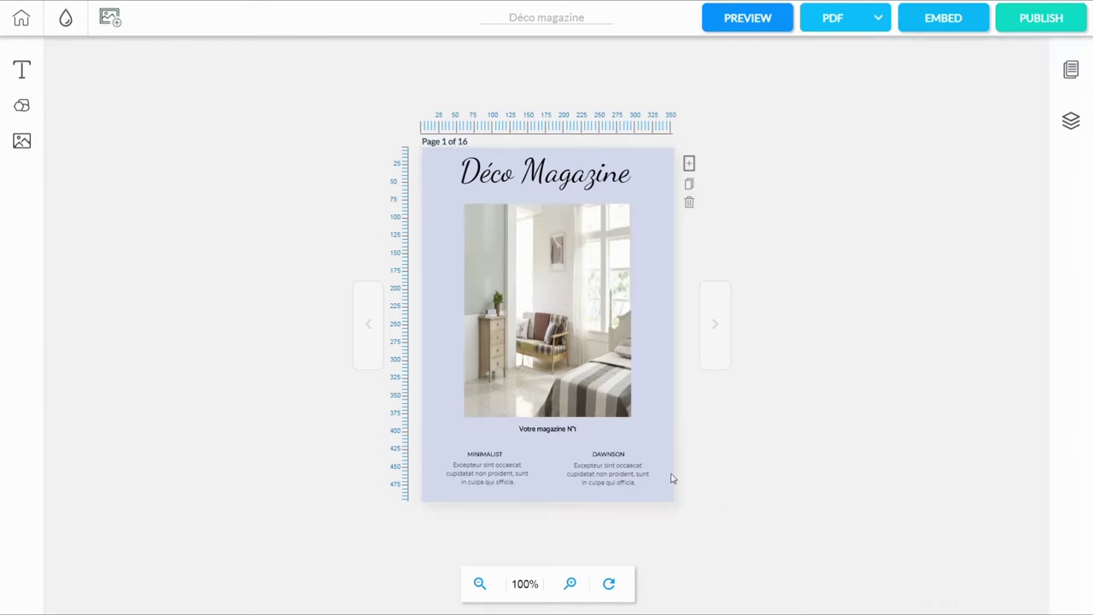
pyautogui.click(658, 429)
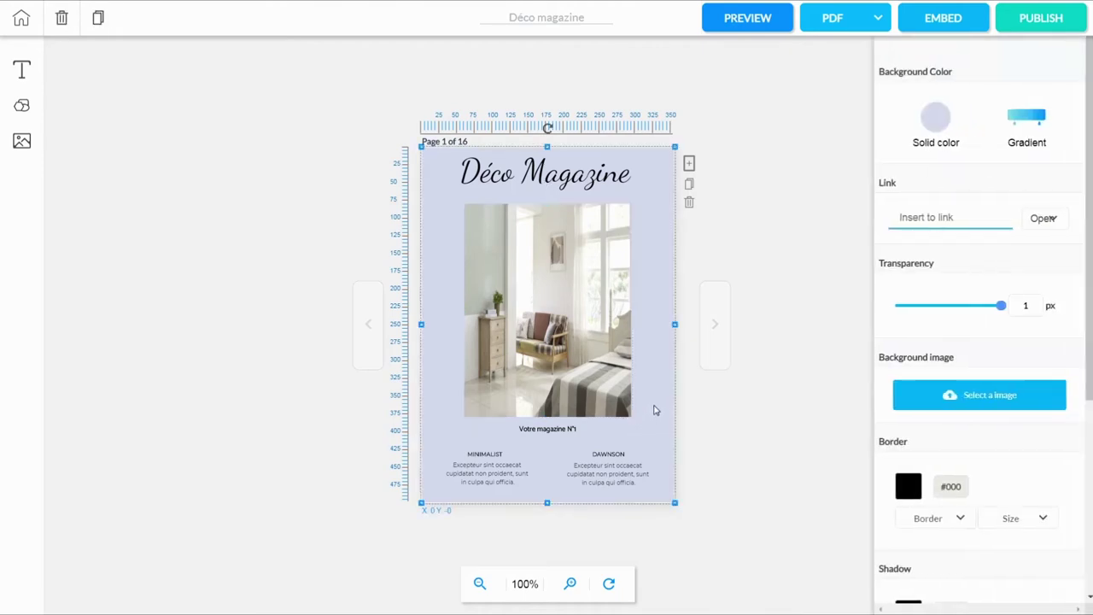
pyautogui.rightClick(655, 406)
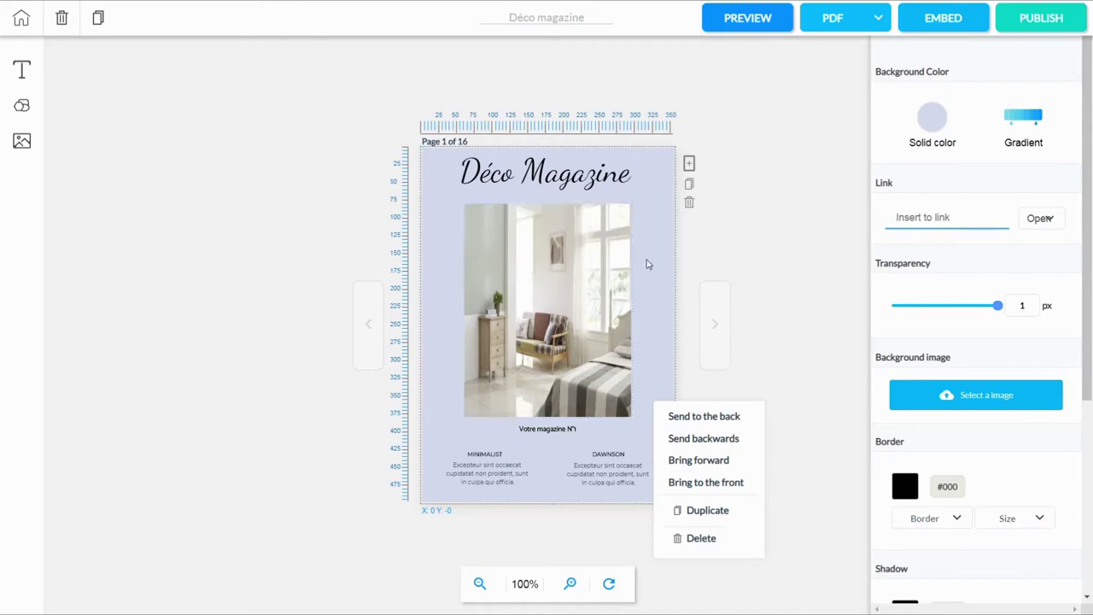
pyautogui.click(706, 484)
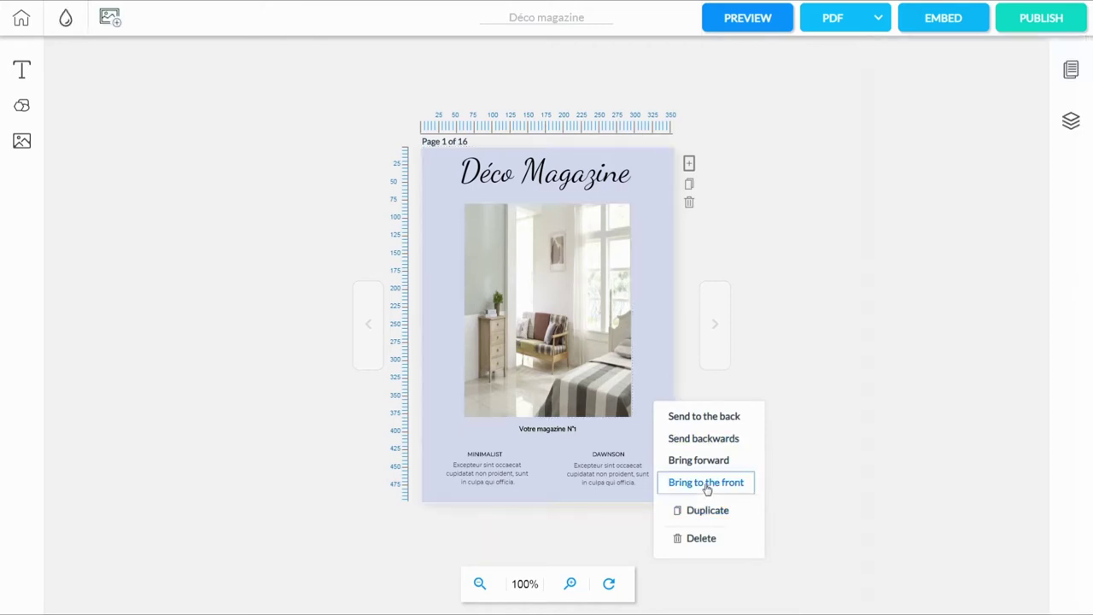
pyautogui.click(664, 415)
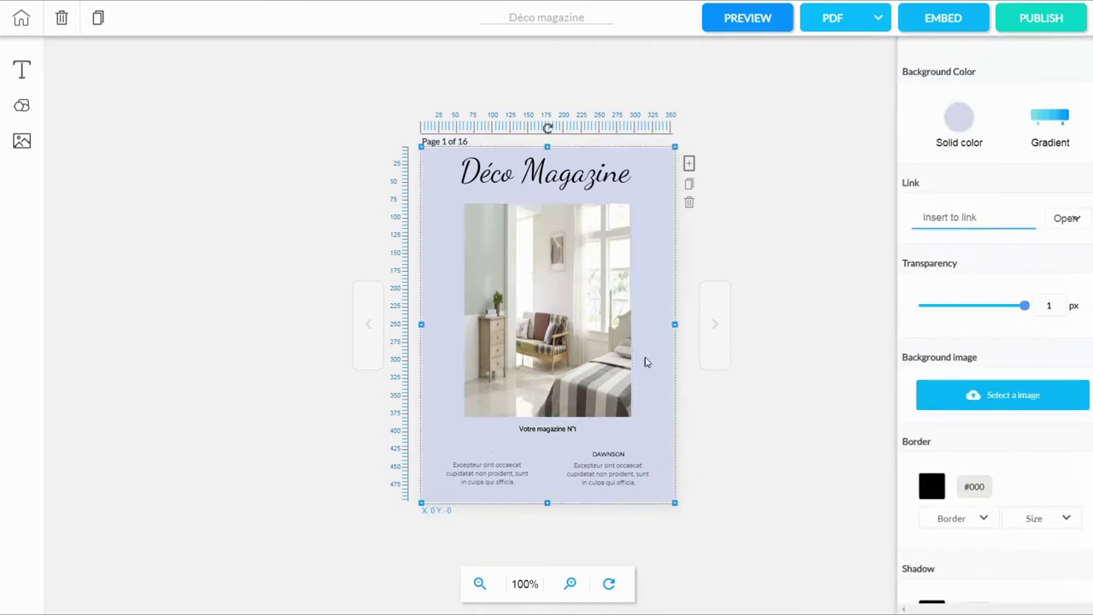
pyautogui.rightClick(660, 374)
pyautogui.click(695, 451)
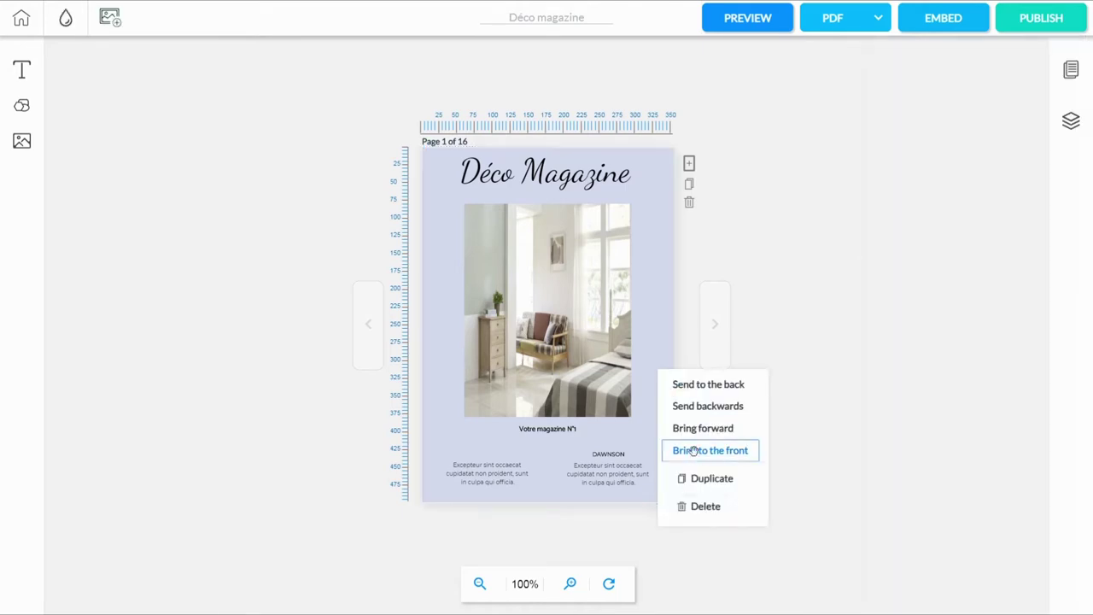
# - Send the cover's lavender background rectangle to the back, behind the picture frame and all the texts
pyautogui.click(651, 410)
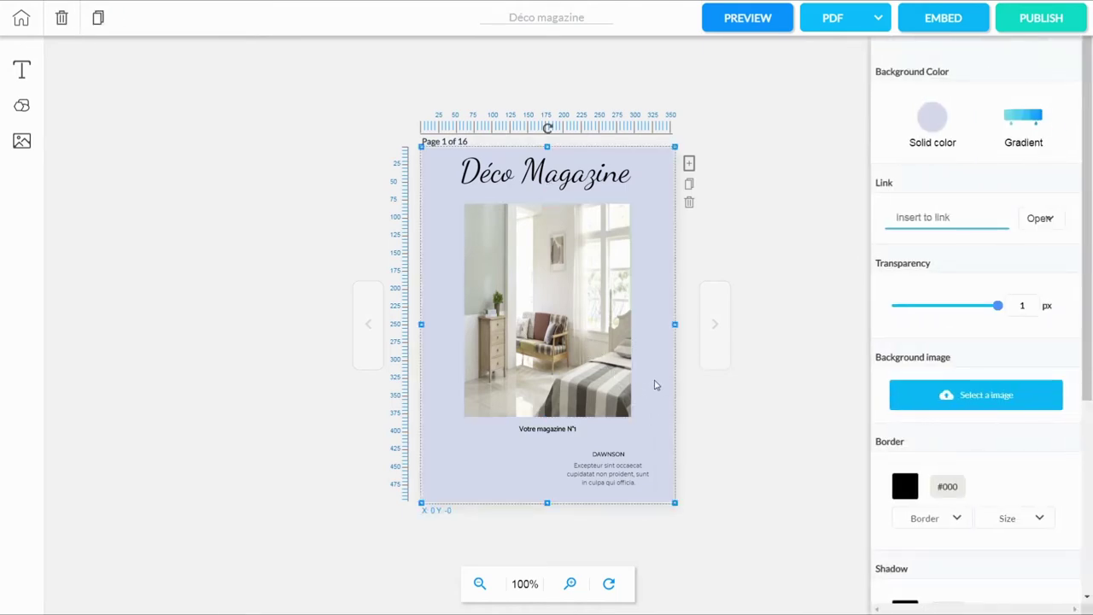
pyautogui.rightClick(654, 381)
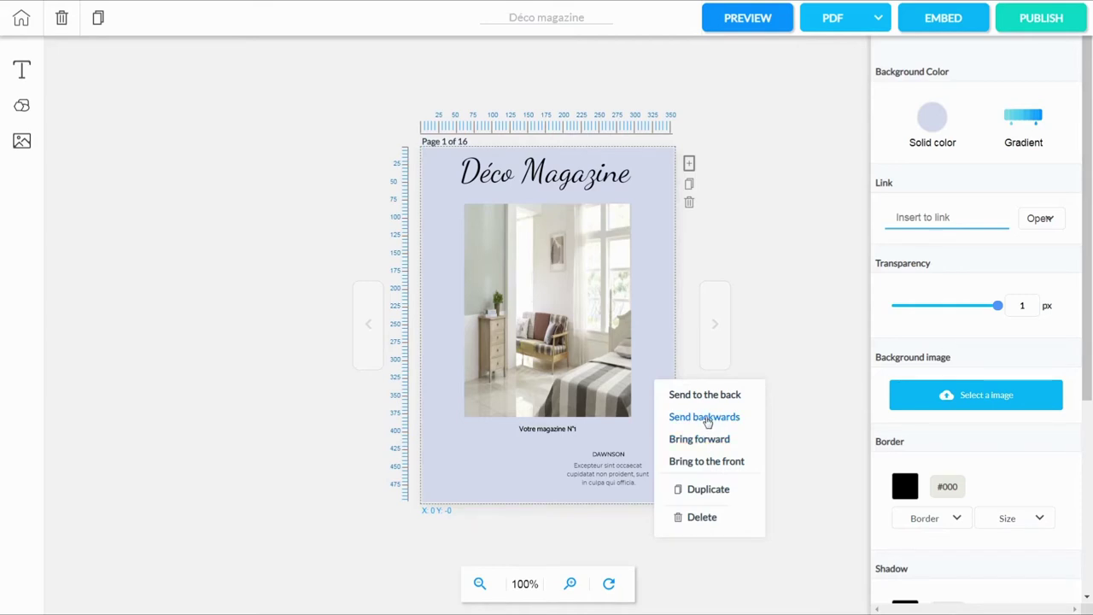
pyautogui.click(706, 393)
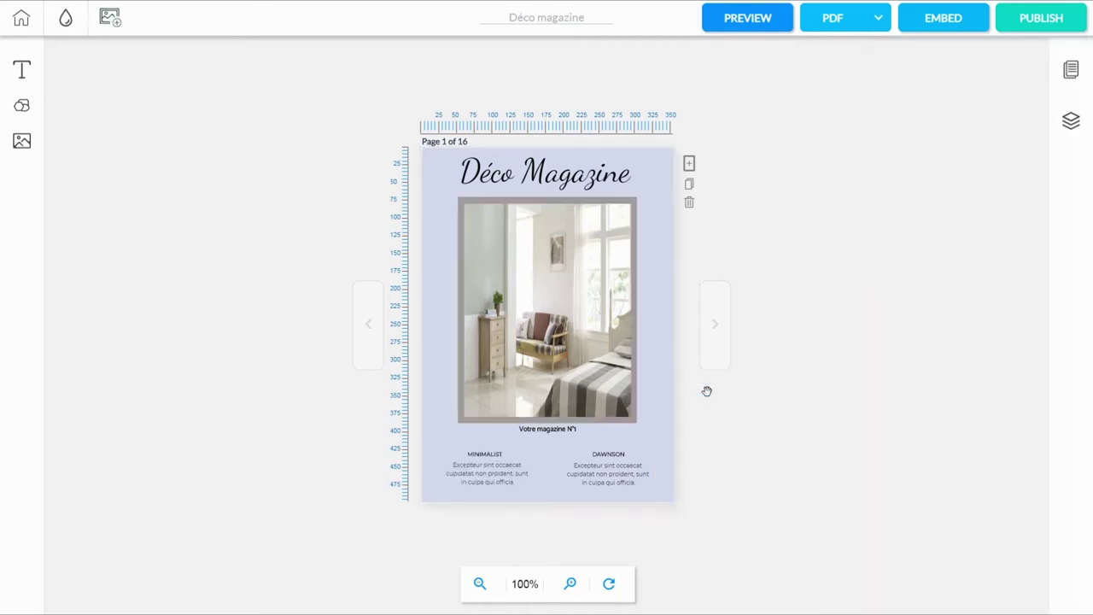
pyautogui.click(654, 454)
pyautogui.click(750, 438)
pyautogui.click(646, 447)
pyautogui.click(679, 291)
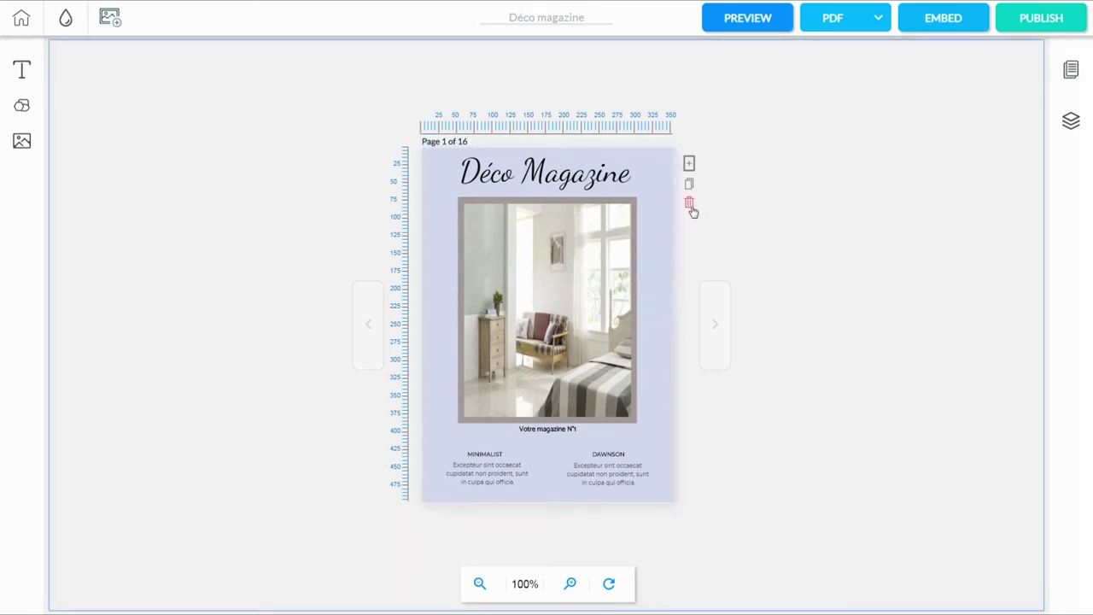
# - Delete the model photo, the "Lifestyle" text and the pink rectangle from page 2
pyautogui.click(718, 327)
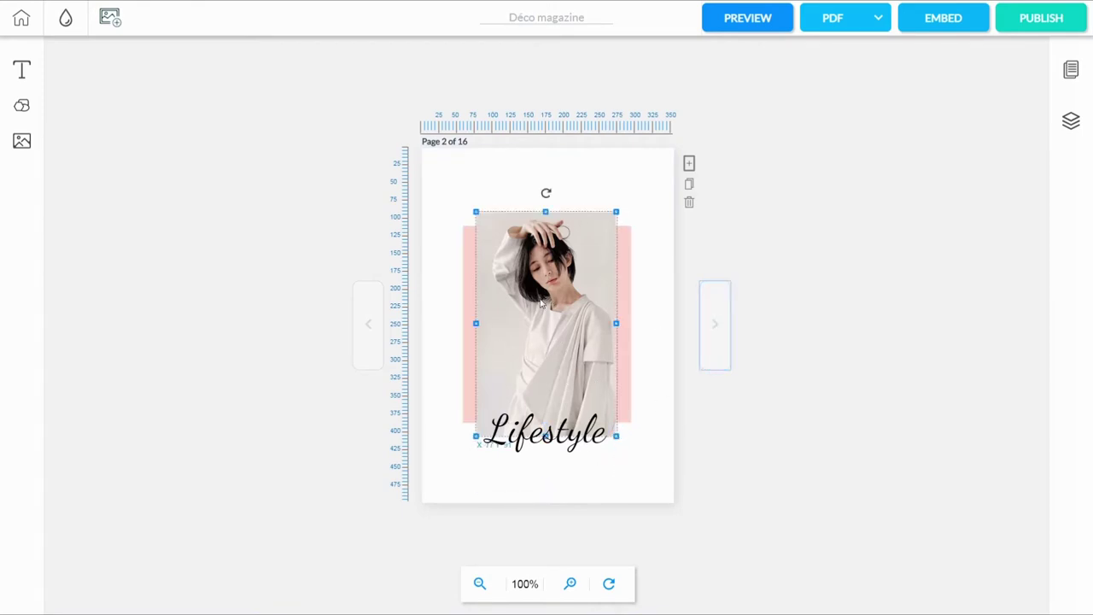
pyautogui.click(573, 327)
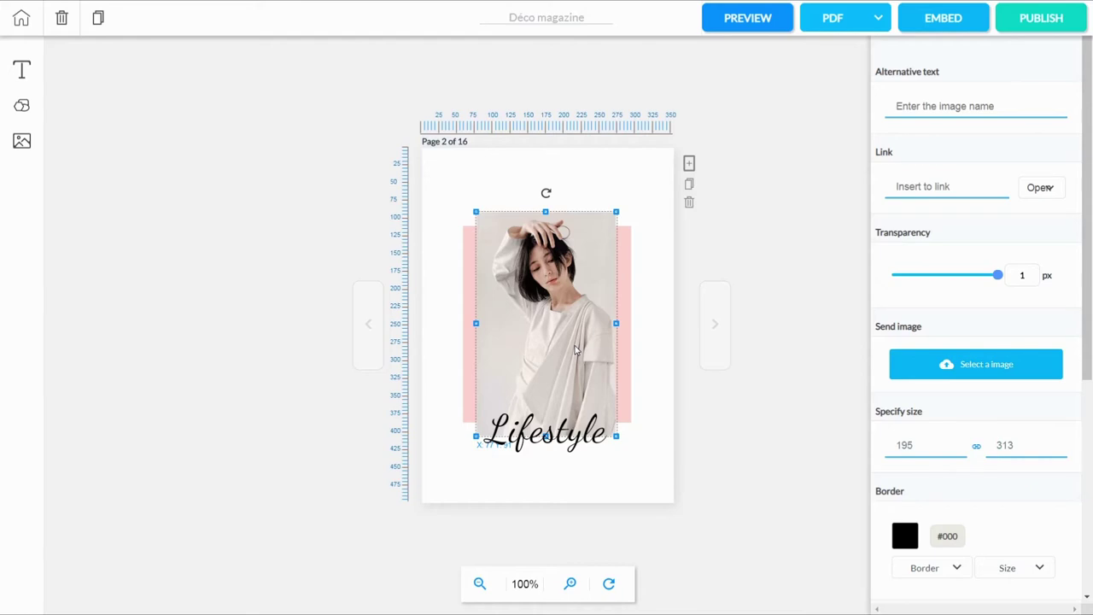
pyautogui.rightClick(576, 351)
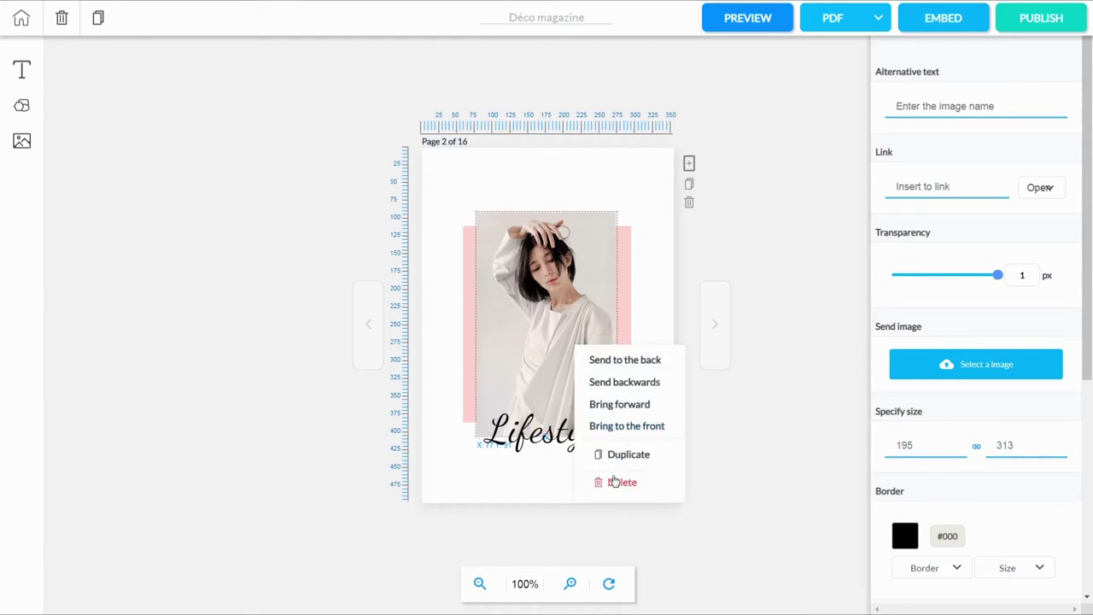
pyautogui.click(612, 481)
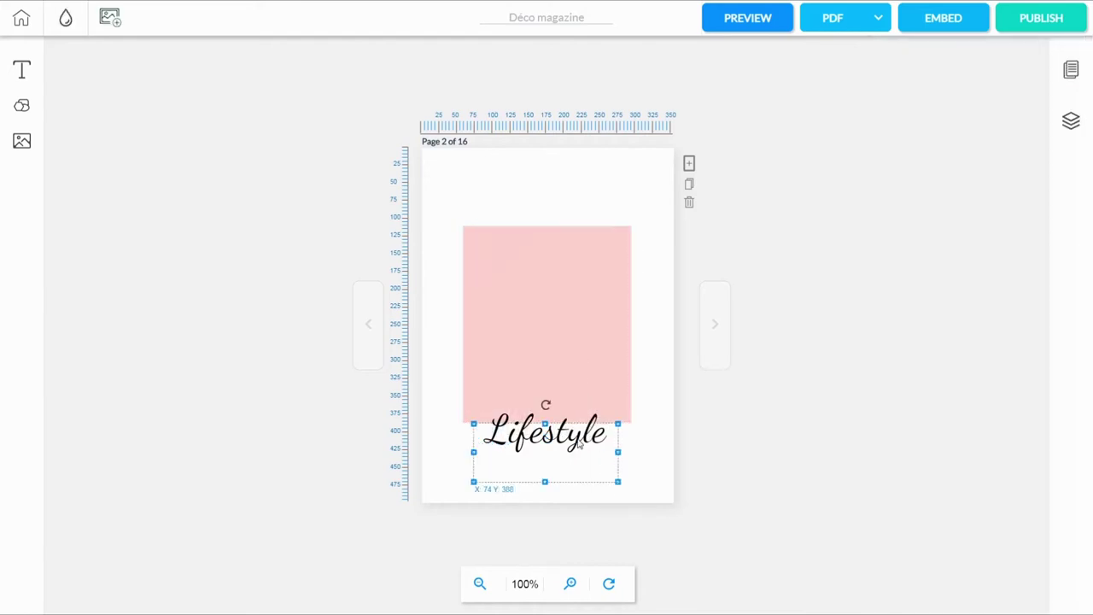
pyautogui.rightClick(579, 441)
pyautogui.click(621, 575)
pyautogui.click(538, 365)
pyautogui.rightClick(538, 365)
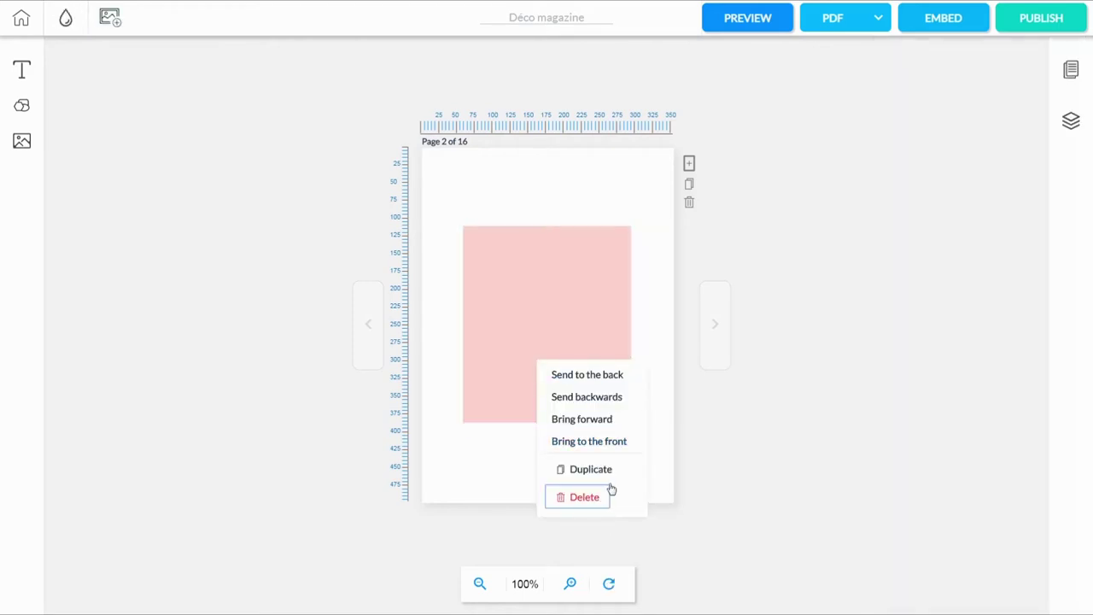
pyautogui.click(610, 489)
# - Examine the template layouts of the pages following page 2, and return to page 2
pyautogui.click(713, 354)
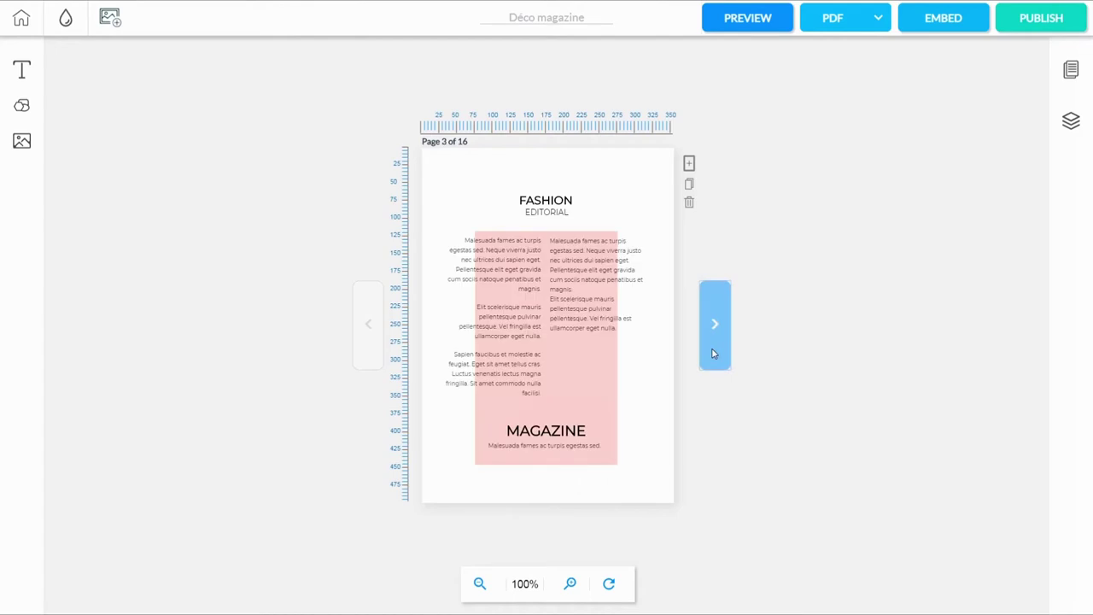
pyautogui.click(713, 354)
pyautogui.click(713, 354)
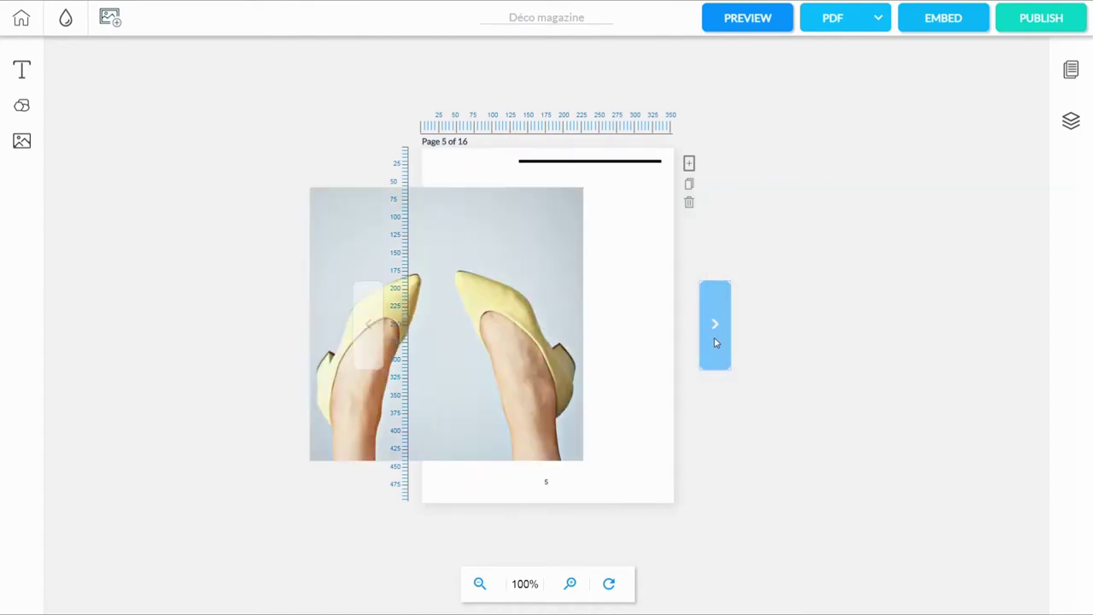
pyautogui.click(716, 342)
pyautogui.click(360, 350)
pyautogui.click(361, 344)
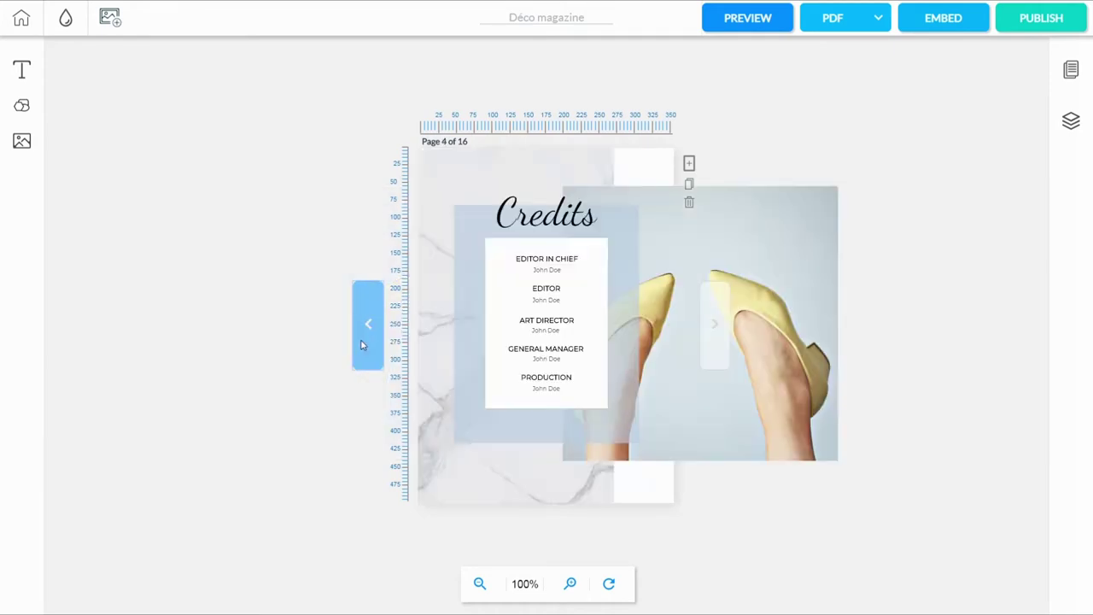
pyautogui.click(360, 344)
pyautogui.click(361, 344)
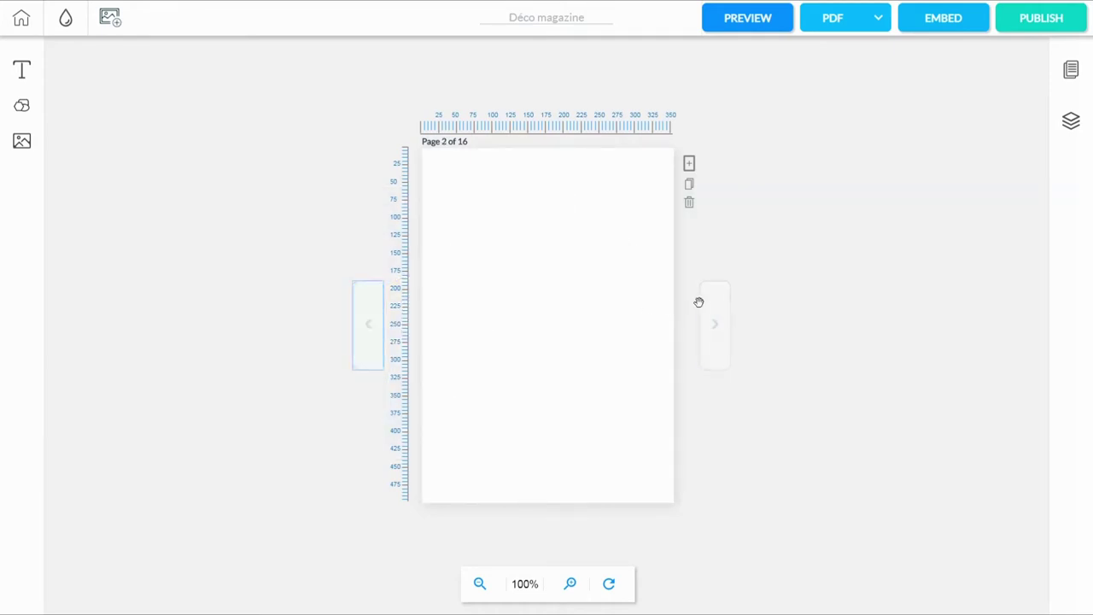
# - Review pages 3 to 5 again and compare them with the cover and the emptied page 2
pyautogui.click(722, 321)
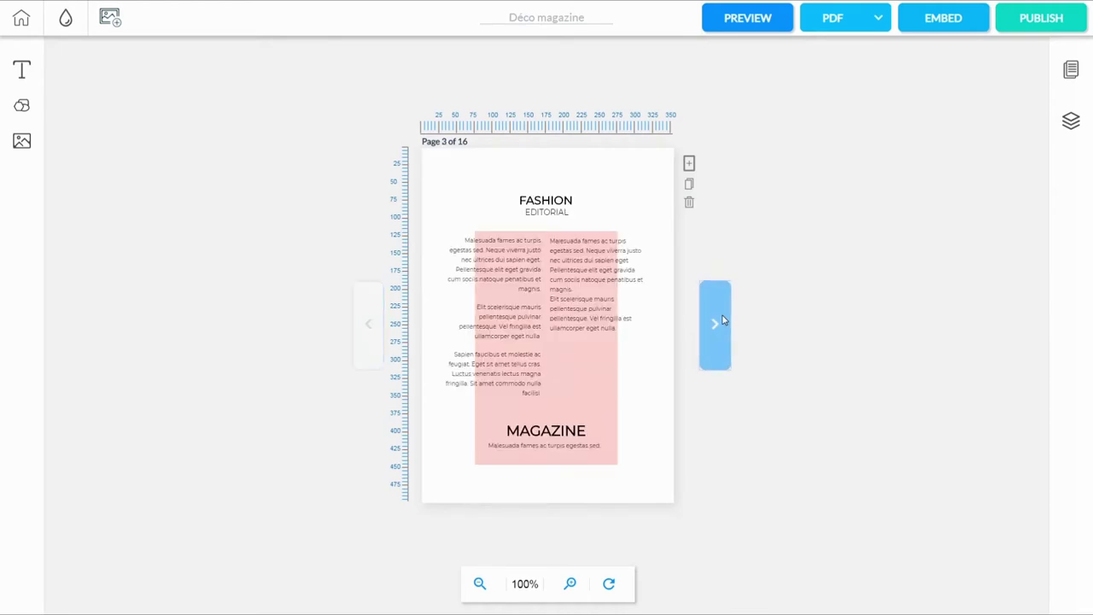
pyautogui.click(722, 320)
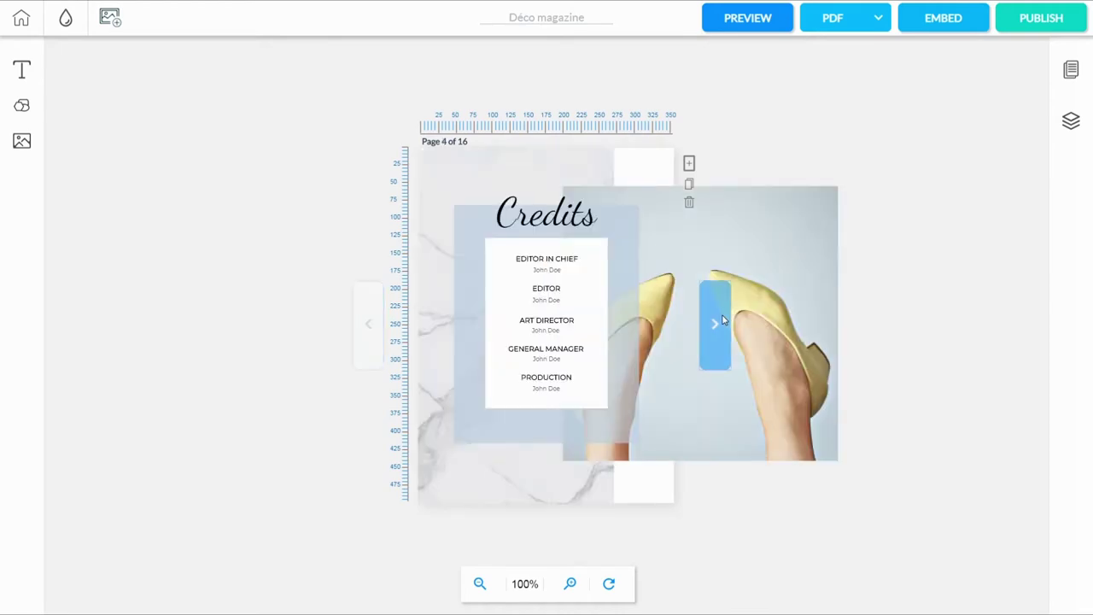
pyautogui.click(722, 320)
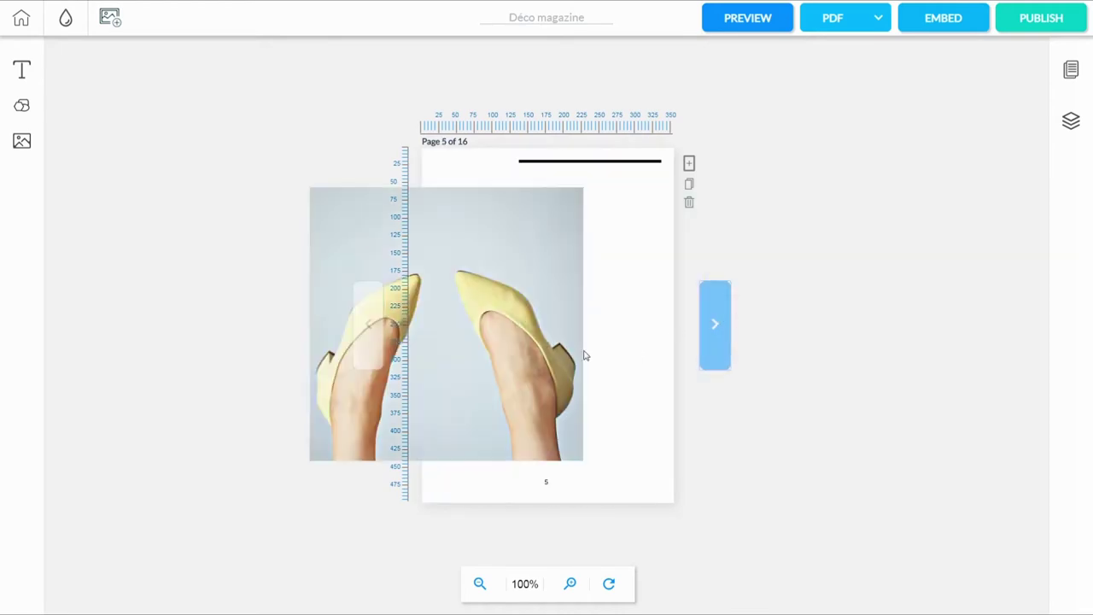
pyautogui.click(375, 342)
pyautogui.click(381, 346)
pyautogui.click(381, 346)
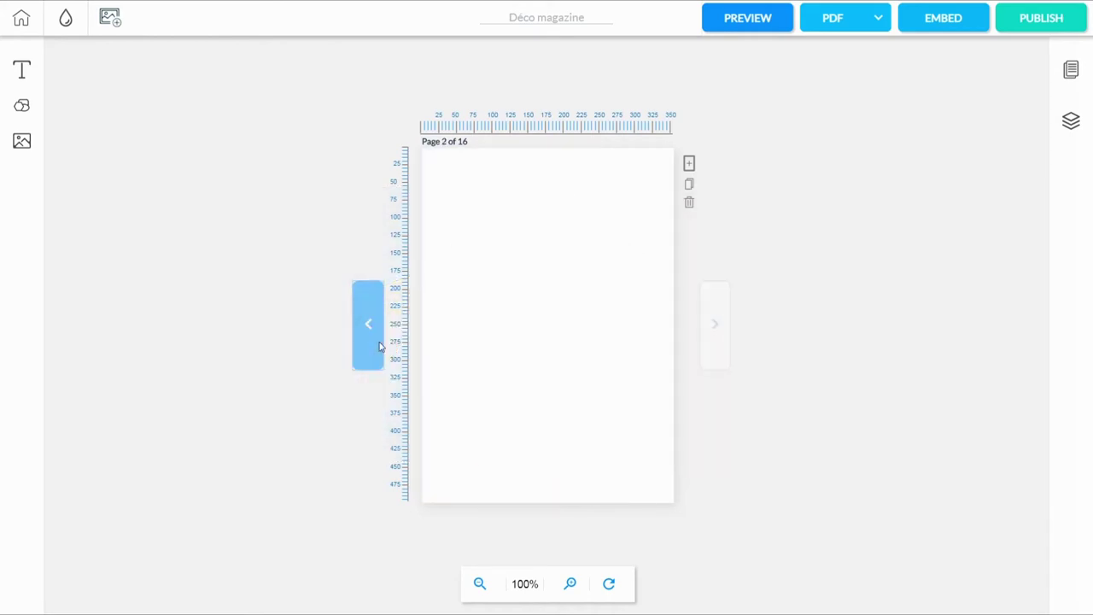
pyautogui.click(381, 346)
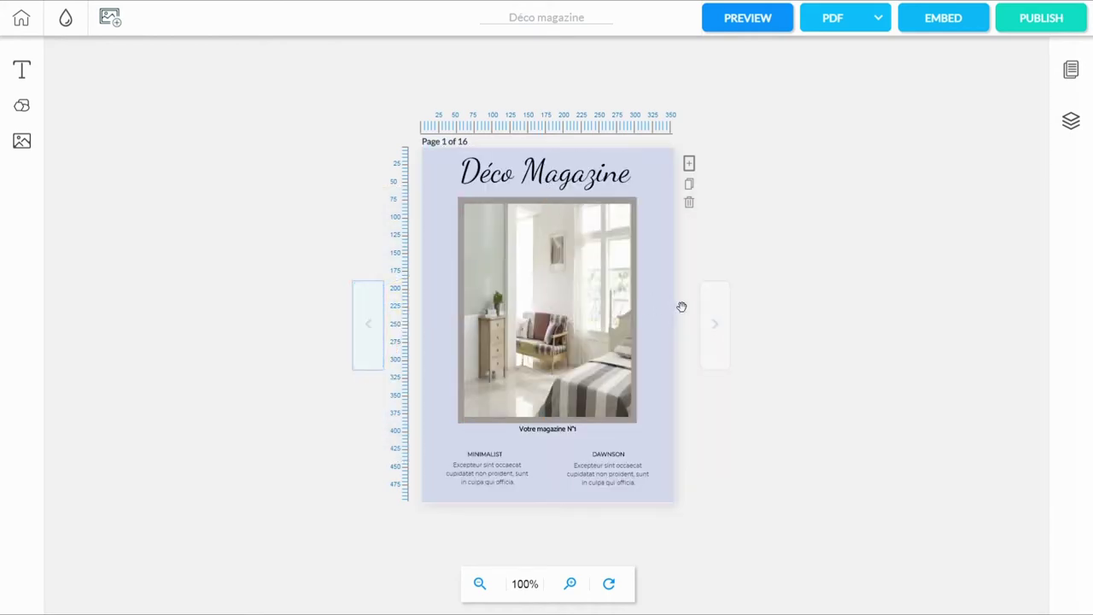
pyautogui.click(715, 325)
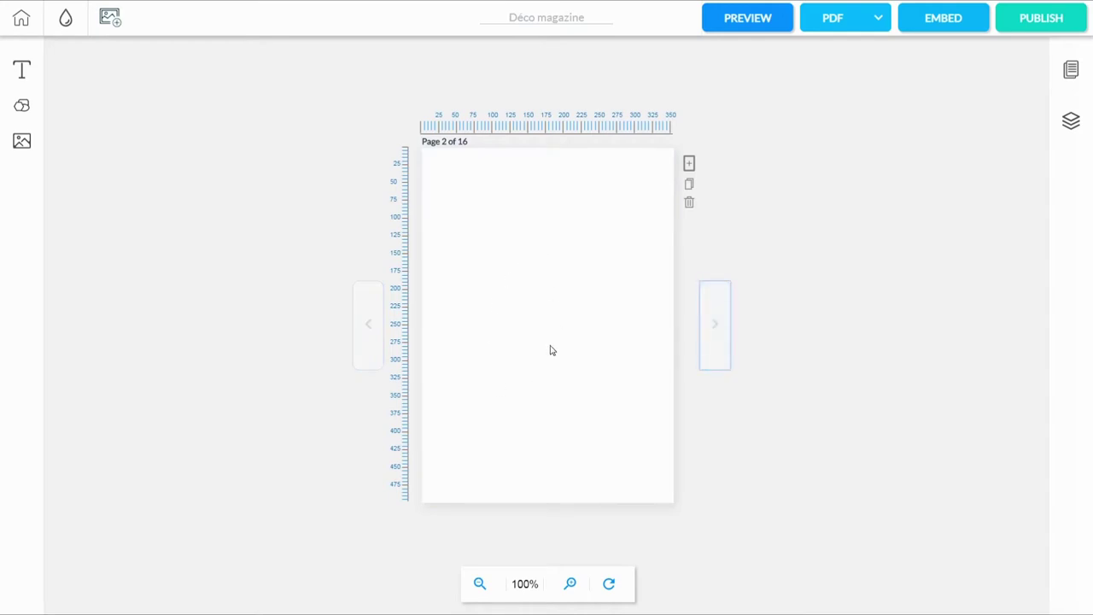
pyautogui.click(364, 346)
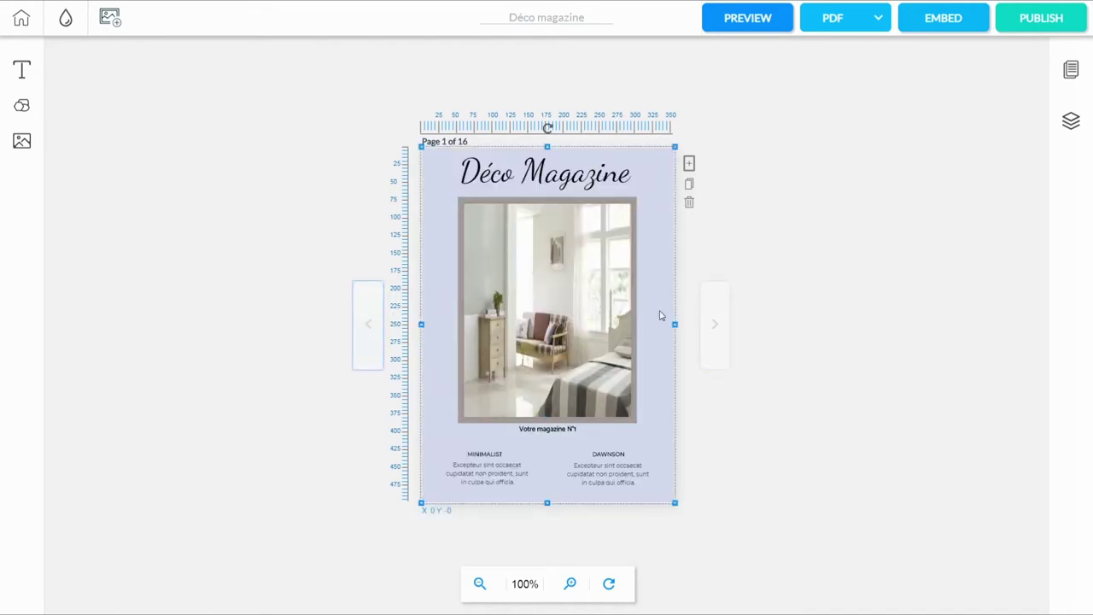
# - Add a text box near the top of empty page 2 and open its placeholder text for editing
pyautogui.click(715, 329)
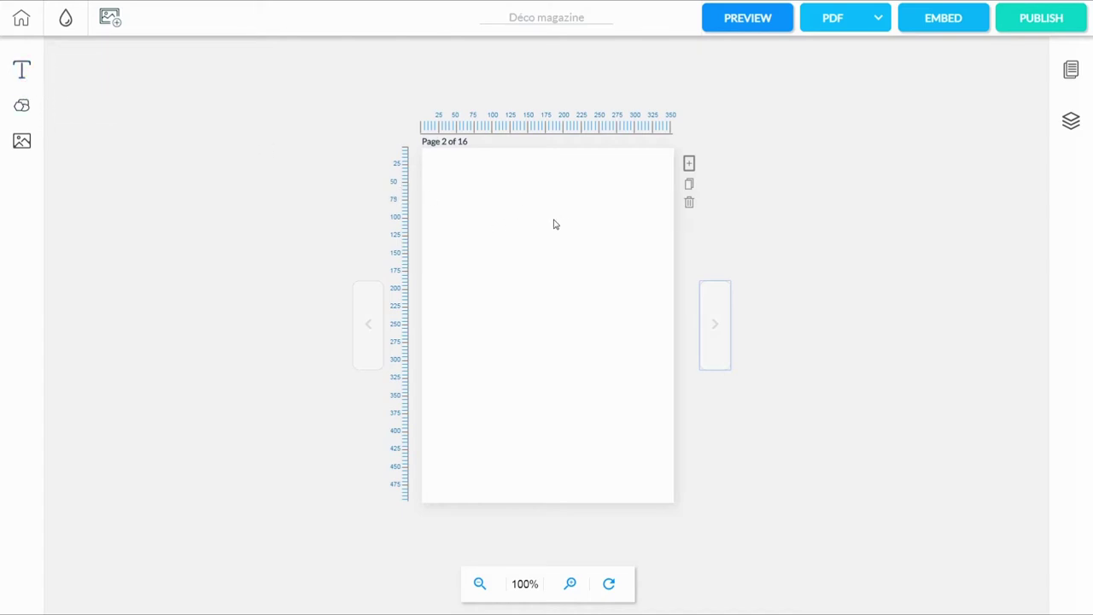
pyautogui.click(22, 73)
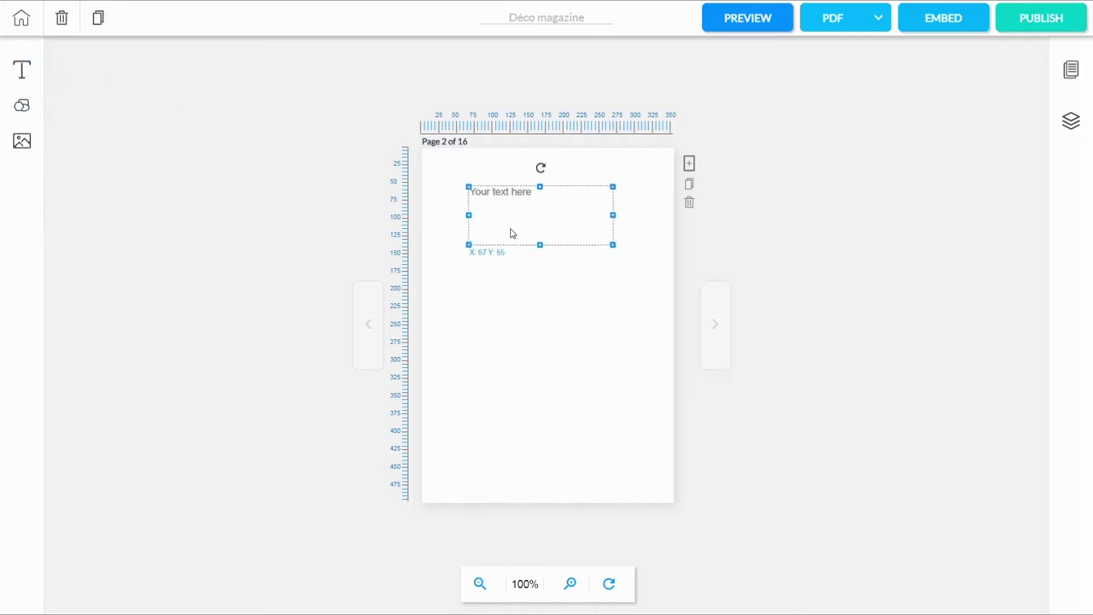
pyautogui.moveTo(516, 240); pyautogui.dragTo(510, 224)
pyautogui.doubleClick(520, 202)
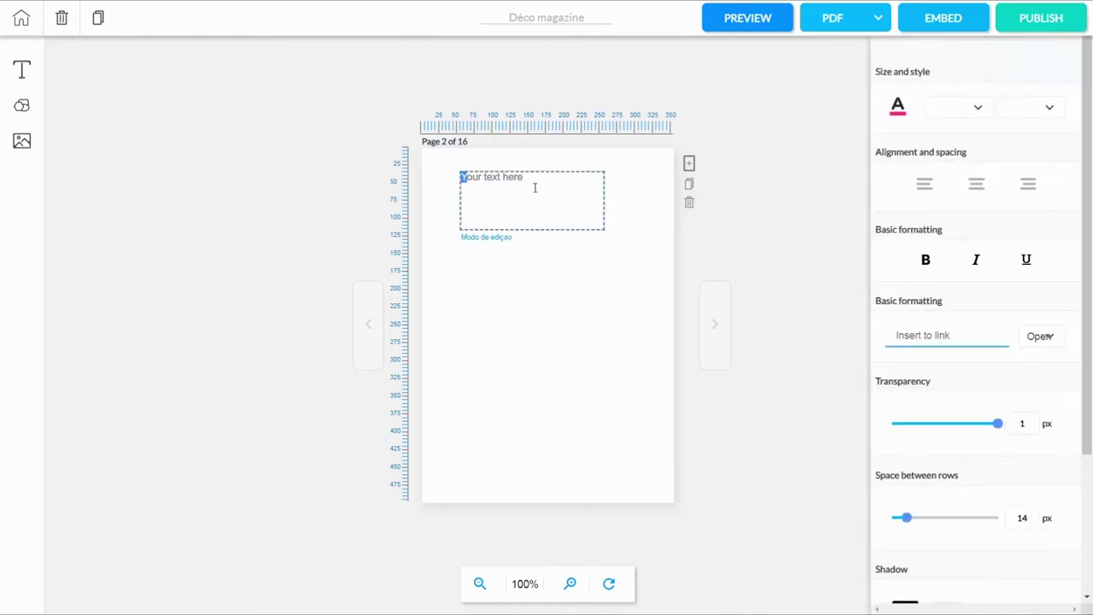
# - Set the font of page 2's new text box to Arimo and its size to 12
pyautogui.click(1052, 111)
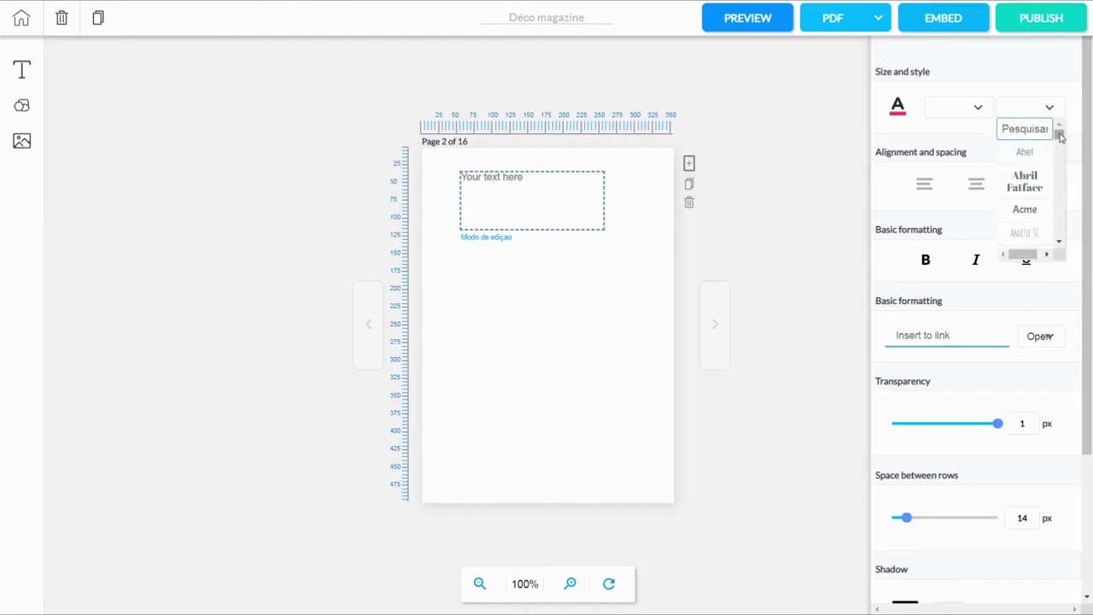
pyautogui.moveTo(1059, 137); pyautogui.dragTo(1062, 143)
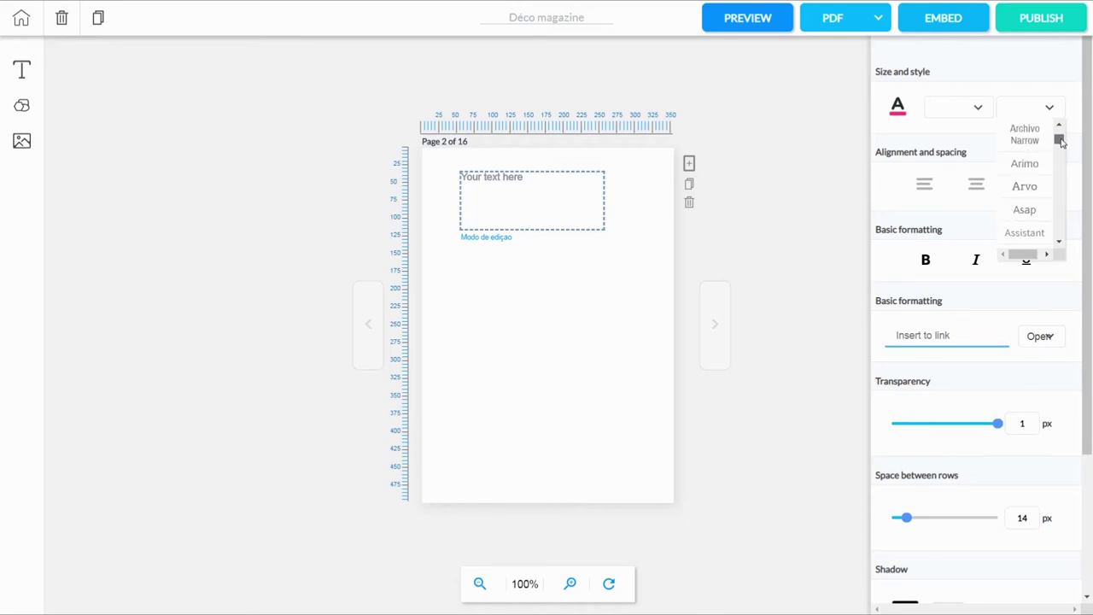
pyautogui.click(1025, 164)
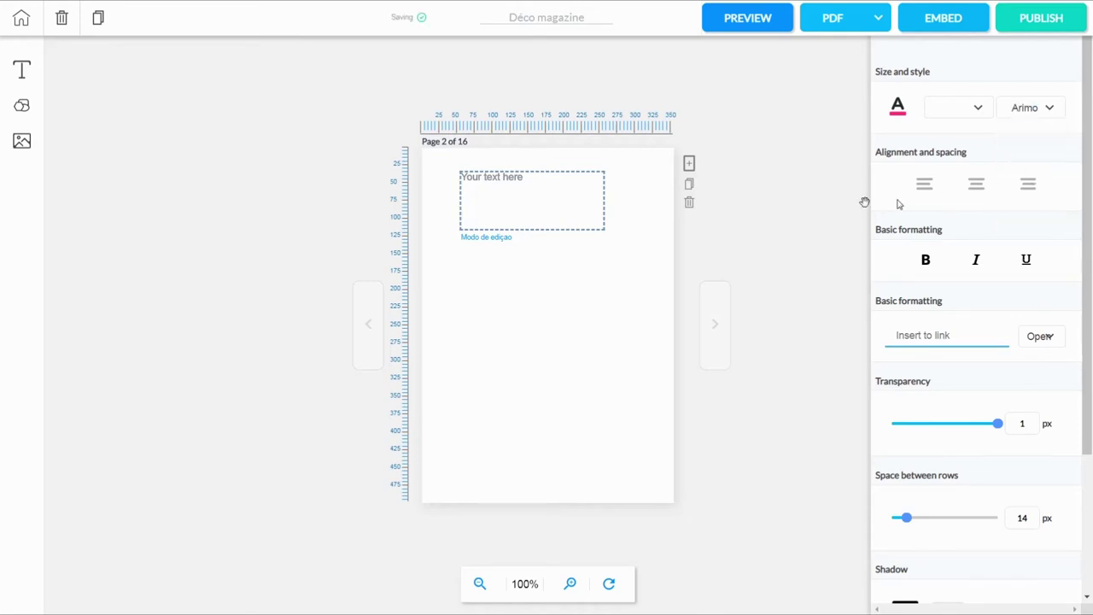
pyautogui.click(971, 111)
pyautogui.click(954, 223)
# - Set the placeholder text's font size to 18 and turn on bold
pyautogui.click(969, 108)
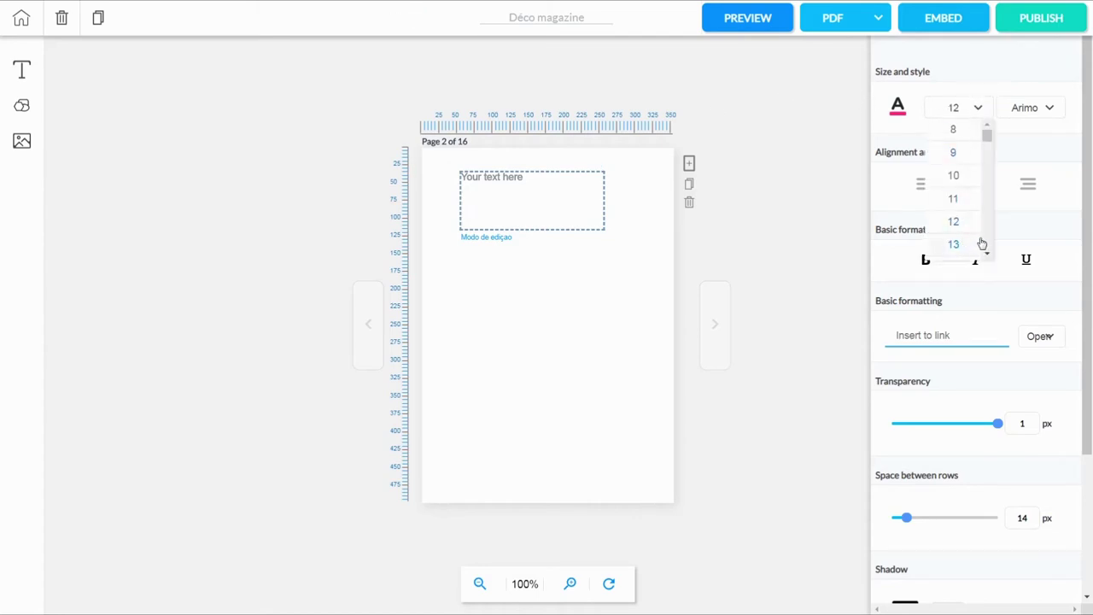
pyautogui.scroll(-3, 980, 252)
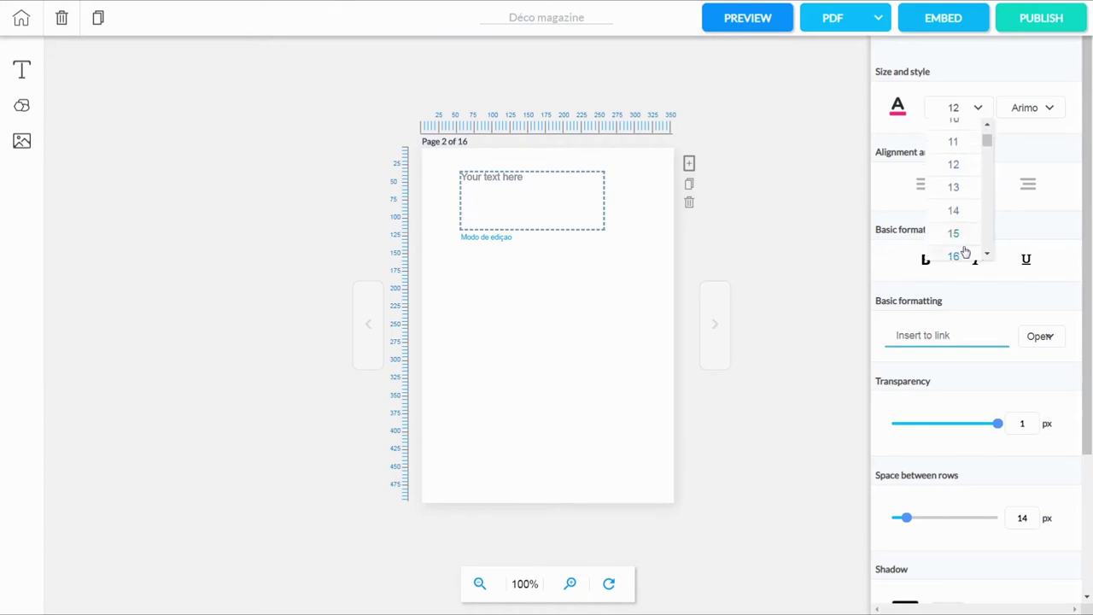
pyautogui.click(986, 254)
pyautogui.click(987, 254)
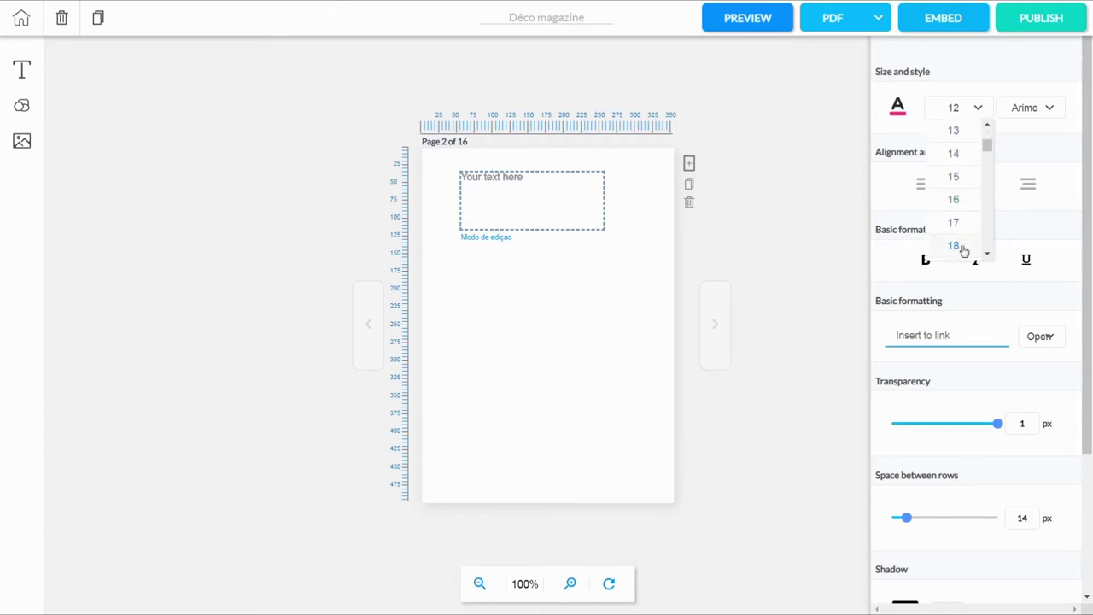
pyautogui.click(958, 246)
pyautogui.click(924, 261)
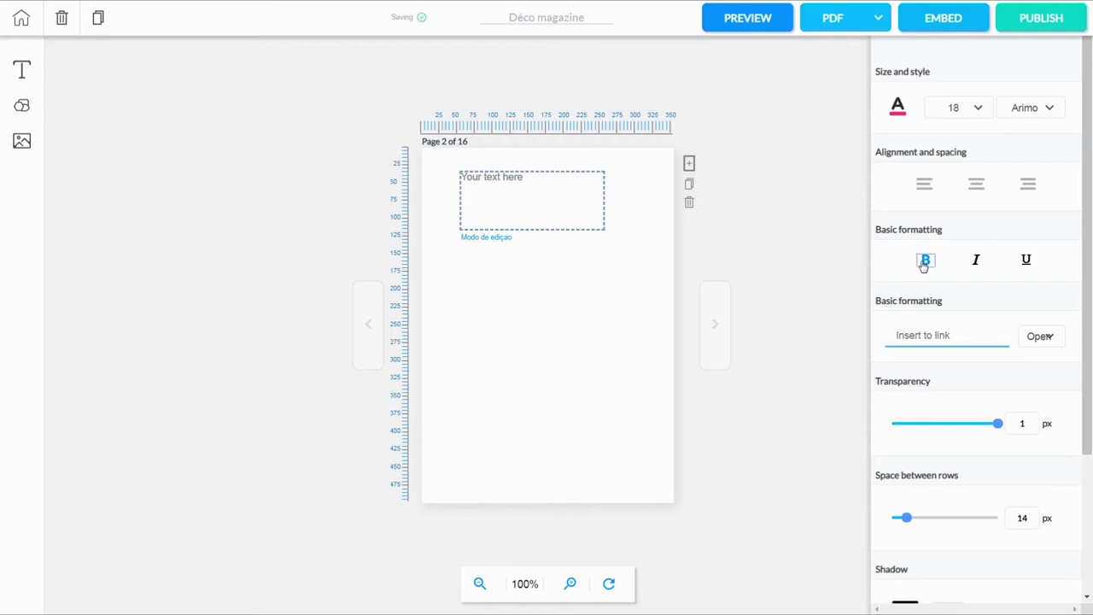
# - Replace the placeholder on page 2 with "Table des matières" and make it bold
pyautogui.click(526, 194)
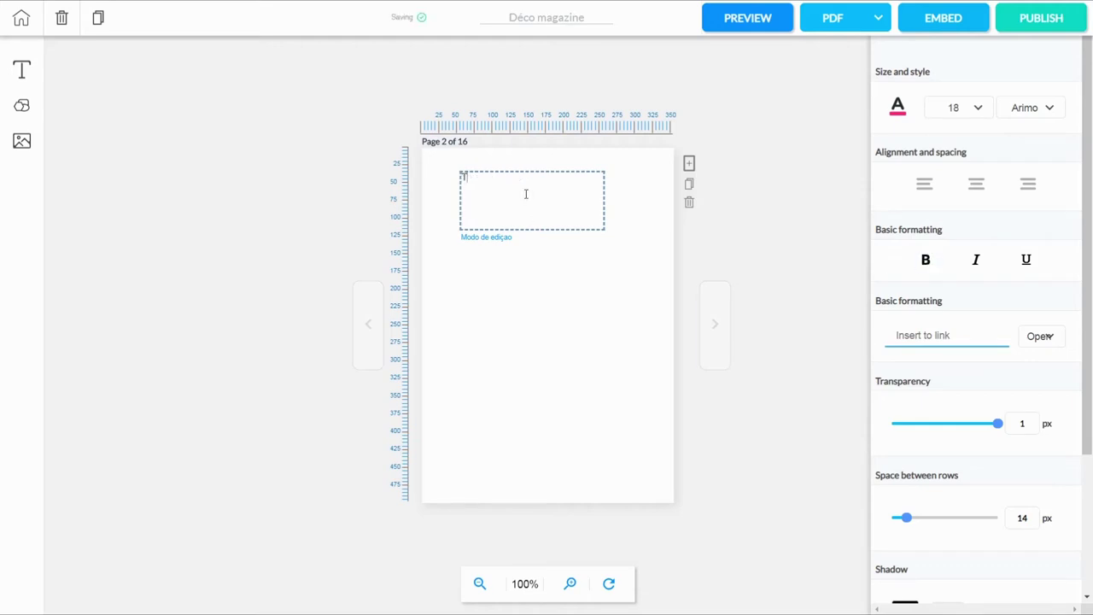
pyautogui.write('Table des mati')
pyautogui.write('es')
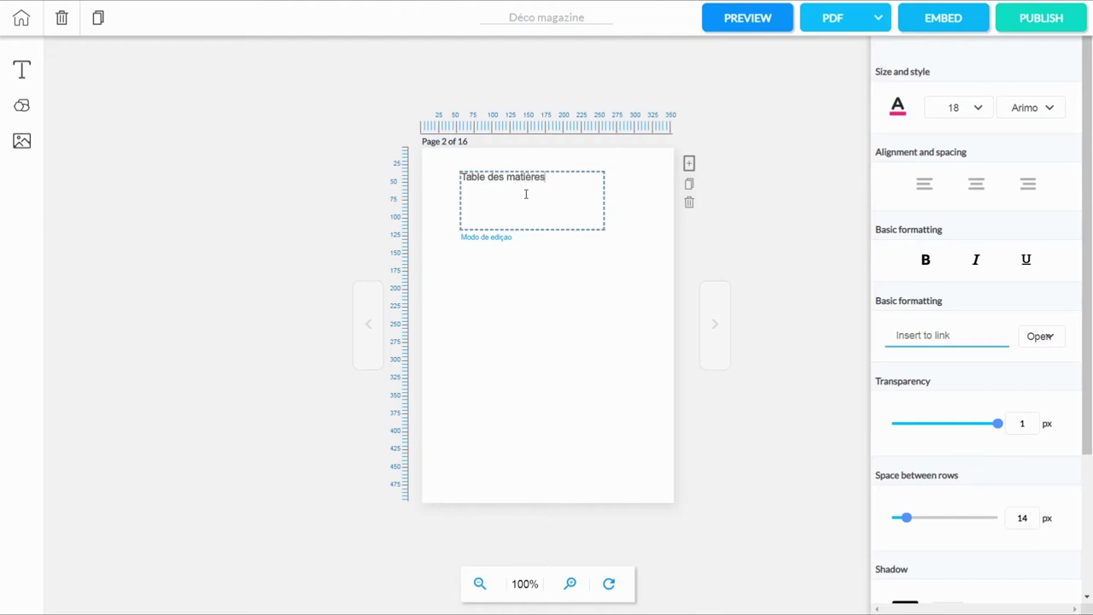
pyautogui.moveTo(554, 180); pyautogui.dragTo(446, 181)
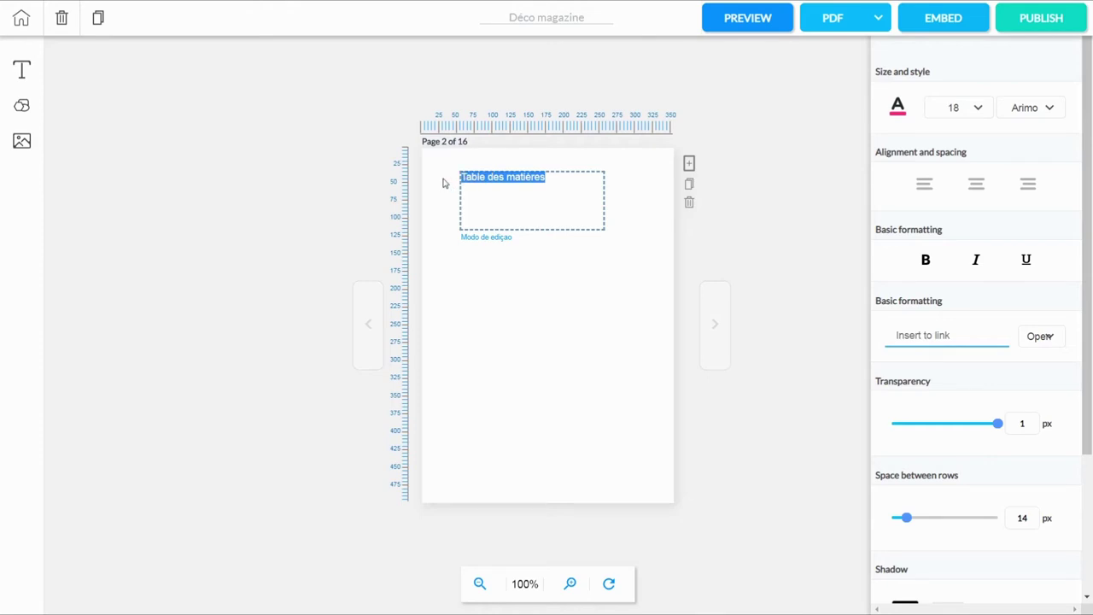
pyautogui.click(926, 261)
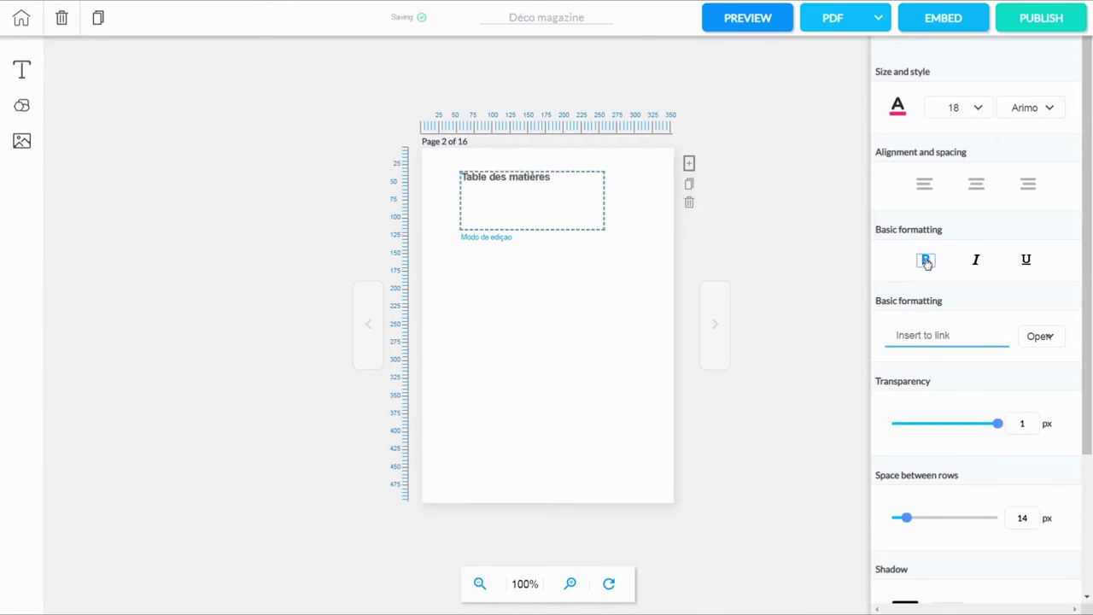
# - Set the font size of the "Table des matières" heading to 22
pyautogui.click(979, 109)
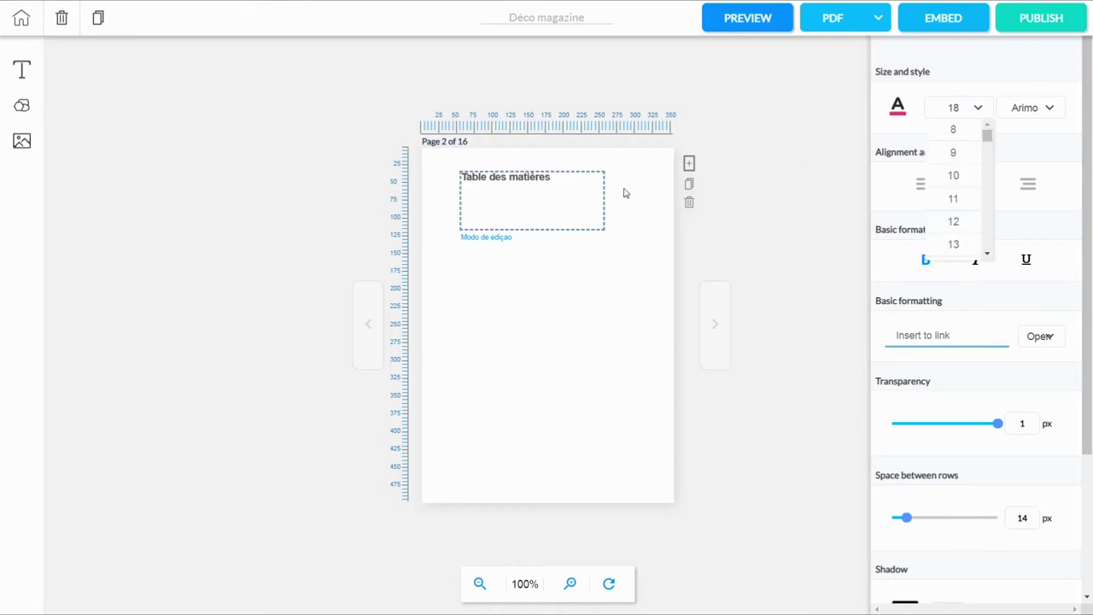
pyautogui.moveTo(562, 181); pyautogui.dragTo(438, 179)
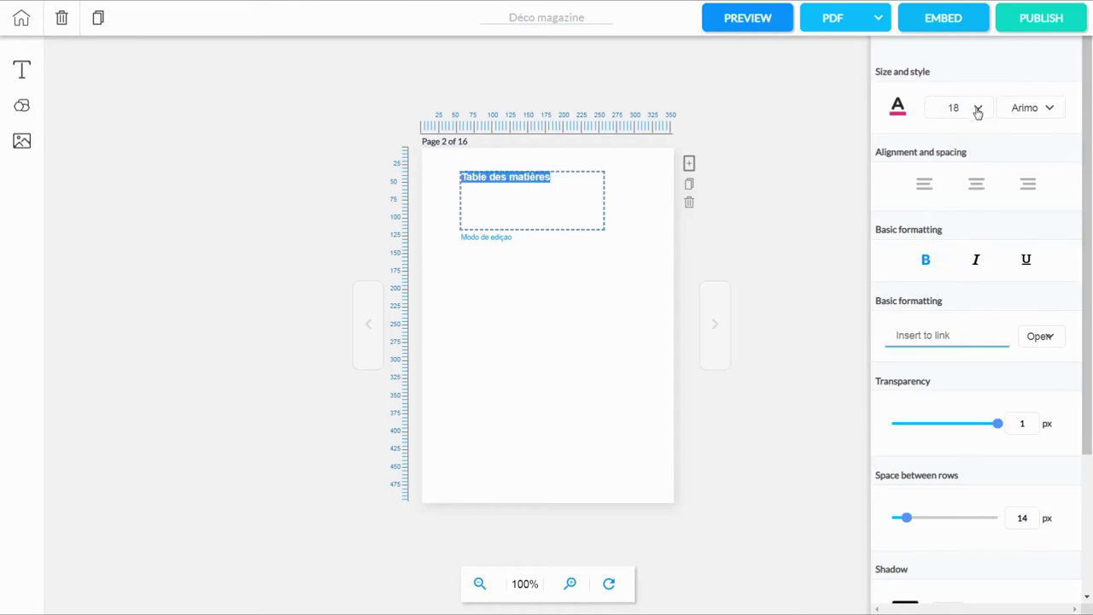
pyautogui.click(978, 110)
pyautogui.click(987, 254)
pyautogui.scroll(-5, 987, 254)
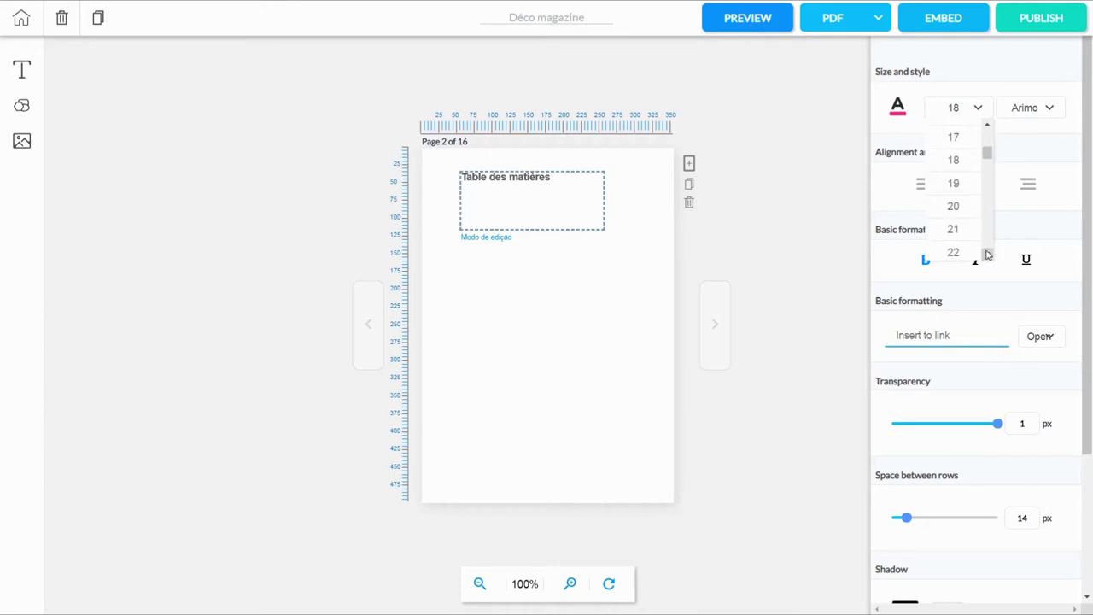
pyautogui.click(955, 252)
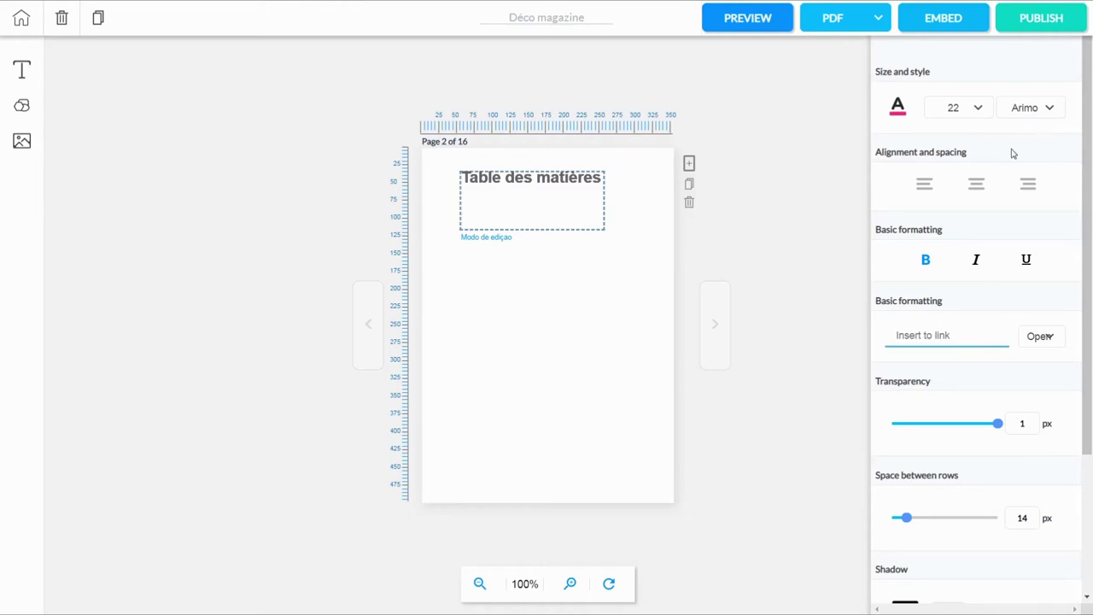
# - Move the heading up to the top of page 2 and replace its text with "Sommaire"
pyautogui.click(556, 272)
pyautogui.moveTo(532, 187); pyautogui.dragTo(548, 170)
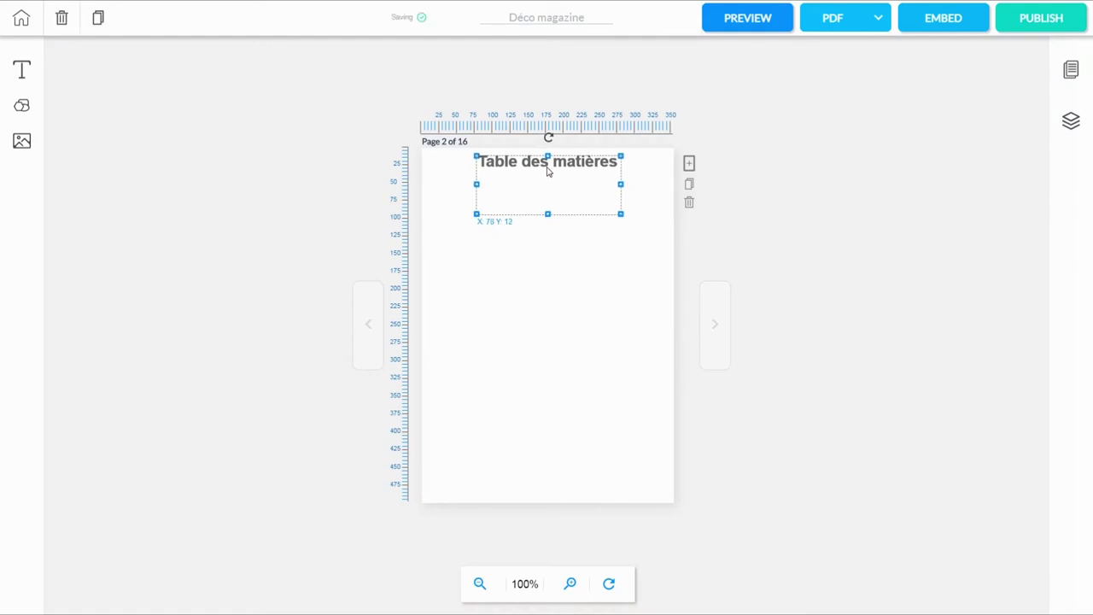
pyautogui.moveTo(615, 170); pyautogui.dragTo(456, 165)
pyautogui.doubleClick(615, 170)
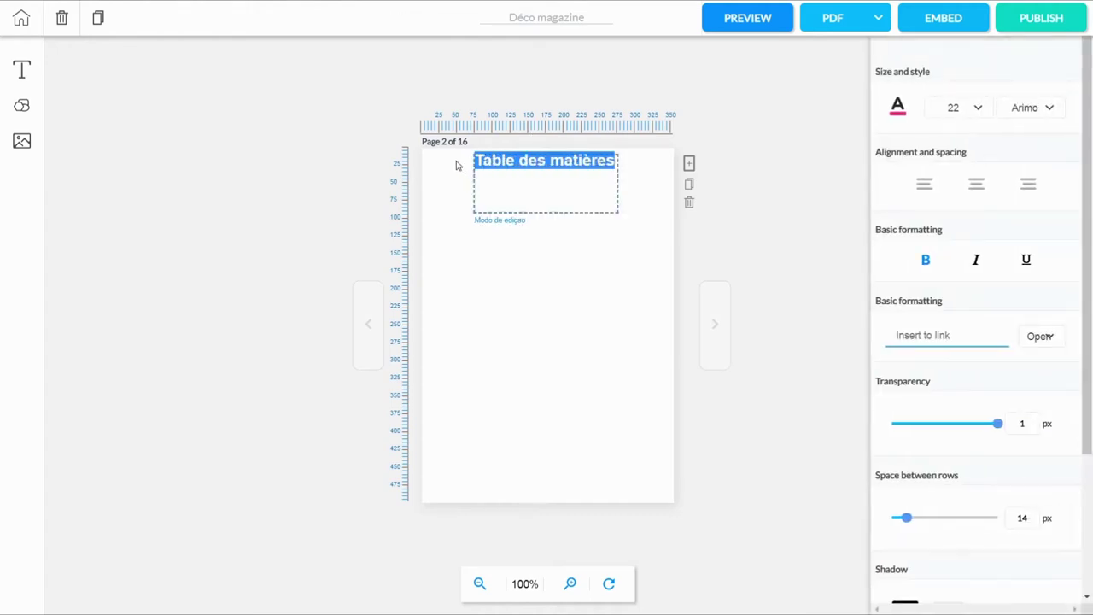
pyautogui.write('Somma')
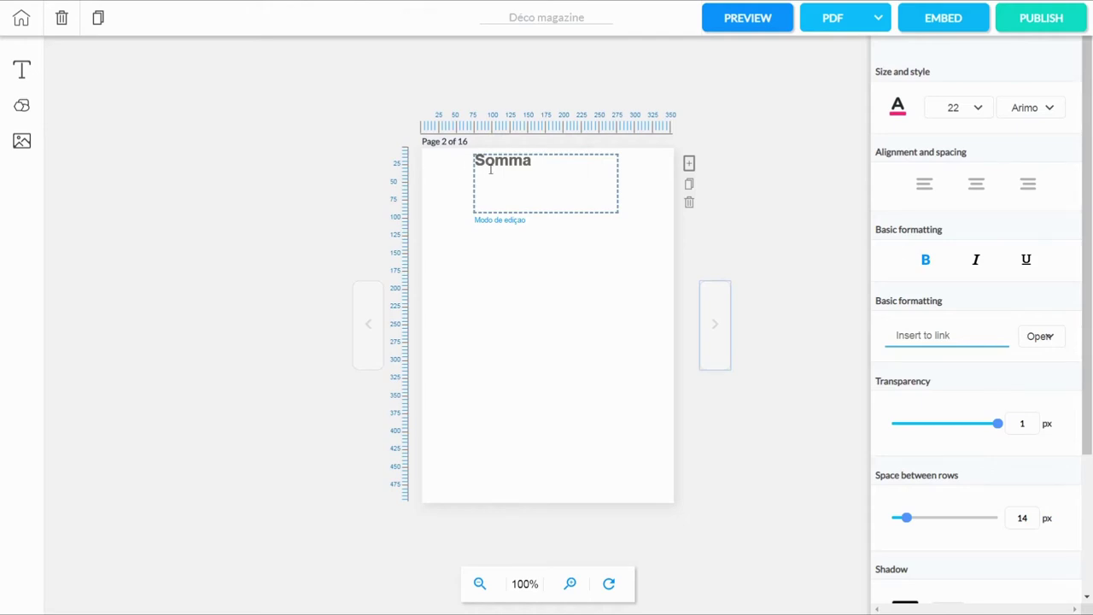
pyautogui.write('ire')
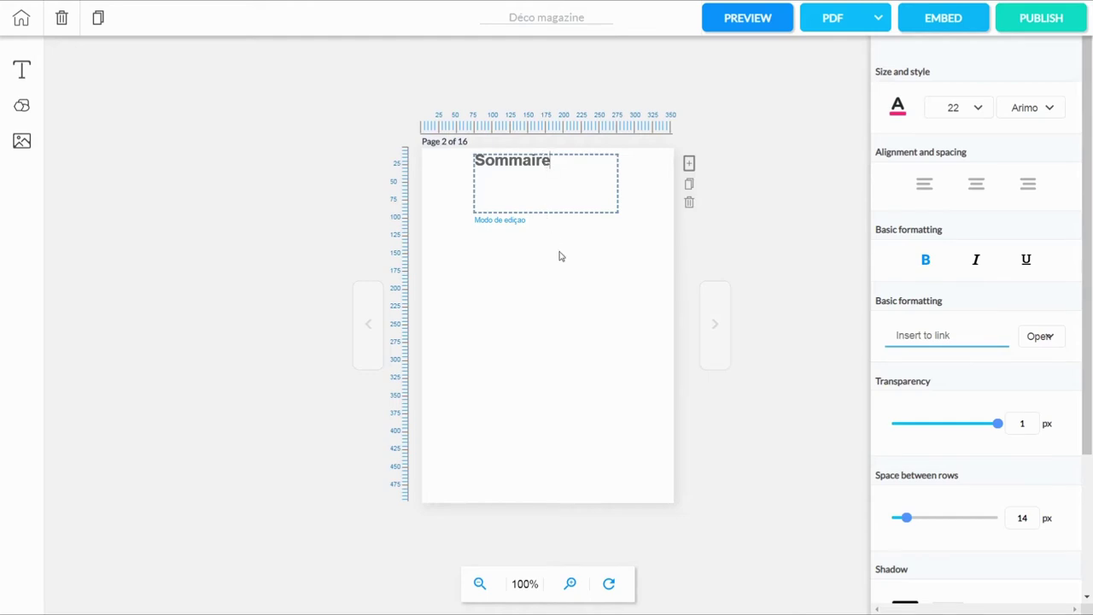
# - Shift the "Sommaire" heading right to about X 116, Y 11 so it sits centred on the page
pyautogui.click(537, 190)
pyautogui.moveTo(537, 191); pyautogui.dragTo(566, 191)
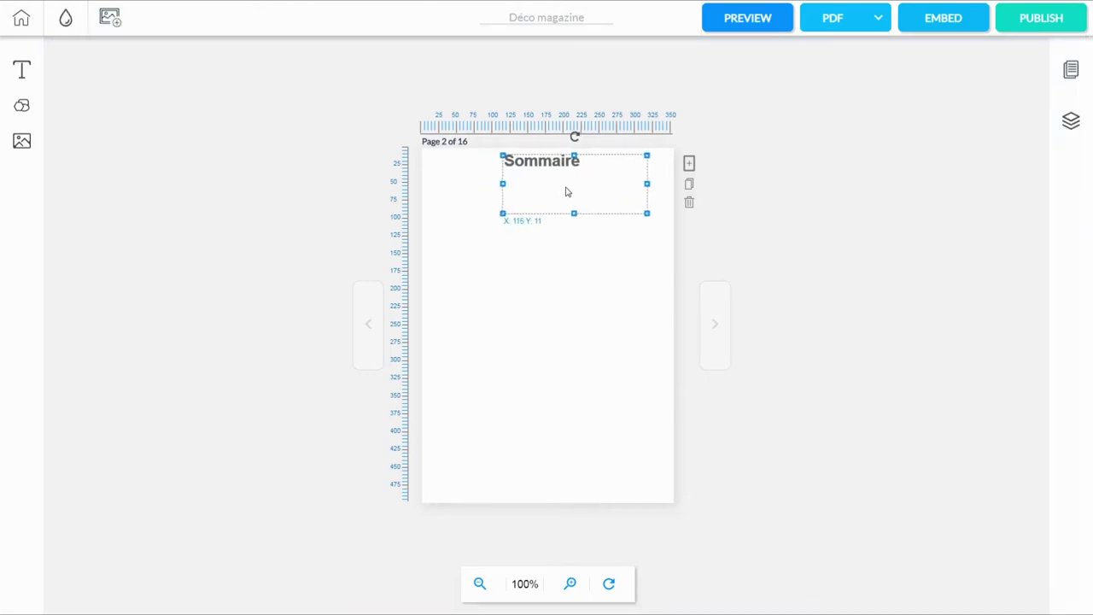
pyautogui.click(546, 242)
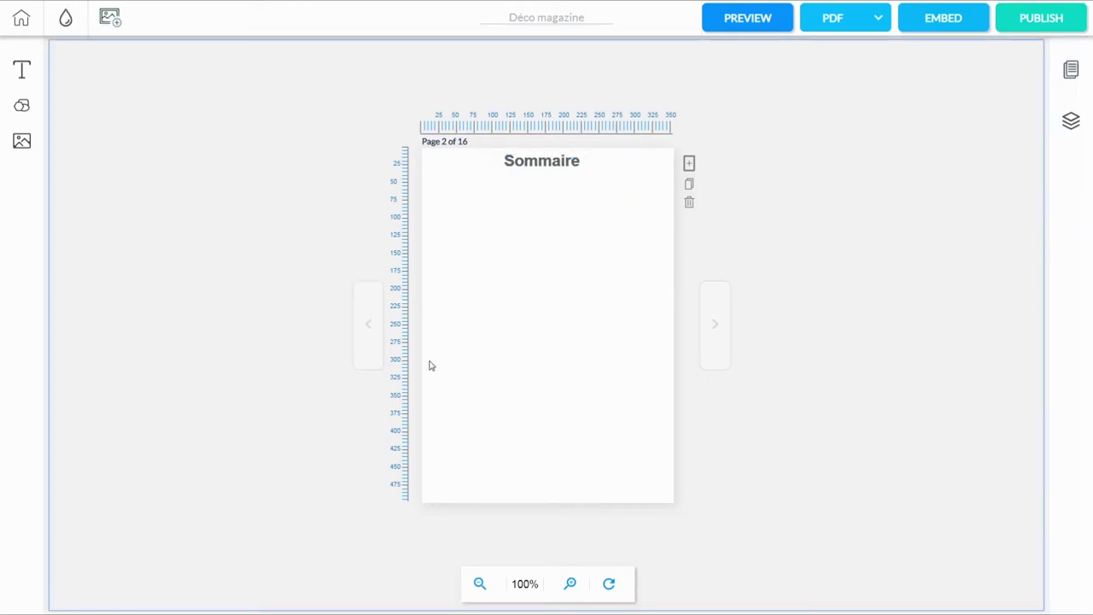
# - Add a second text box below the heading at about X 29, Y 57 and open its placeholder text for editing
pyautogui.click(22, 77)
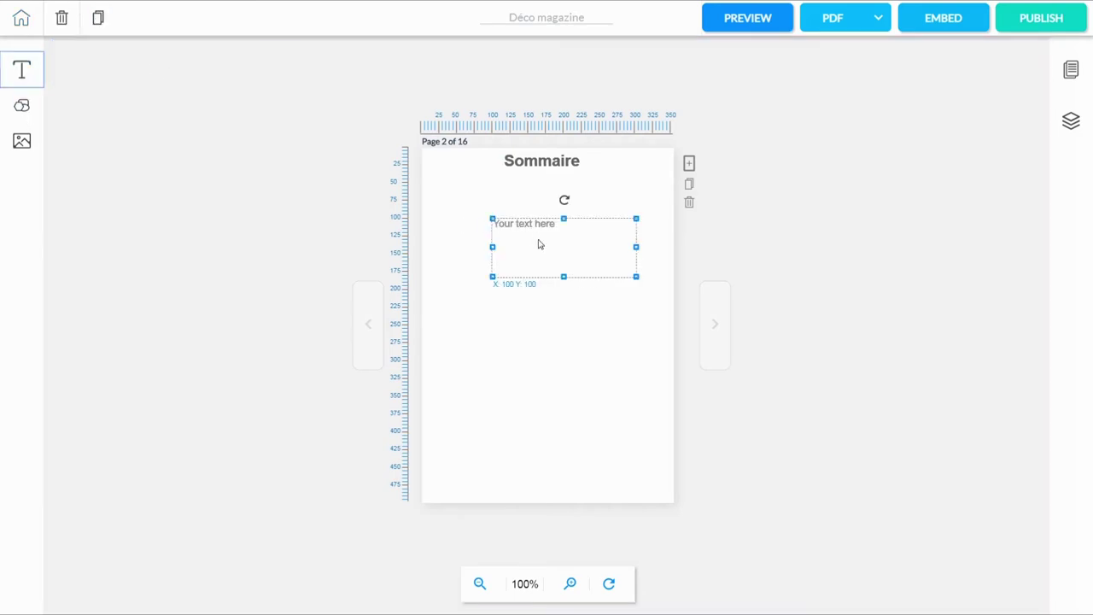
pyautogui.moveTo(529, 231); pyautogui.dragTo(487, 213)
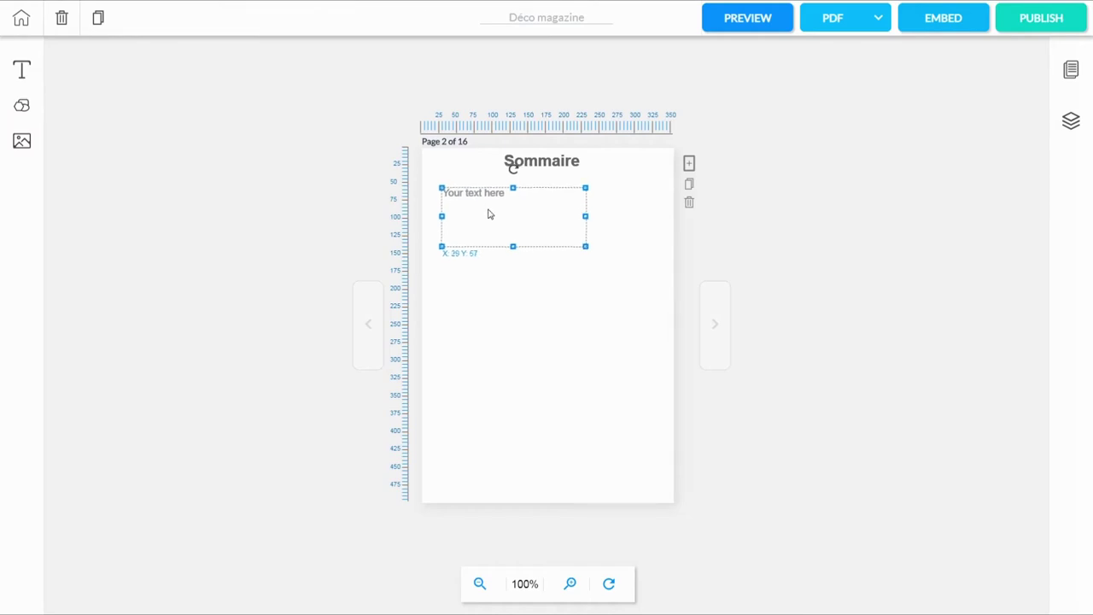
pyautogui.doubleClick(445, 195)
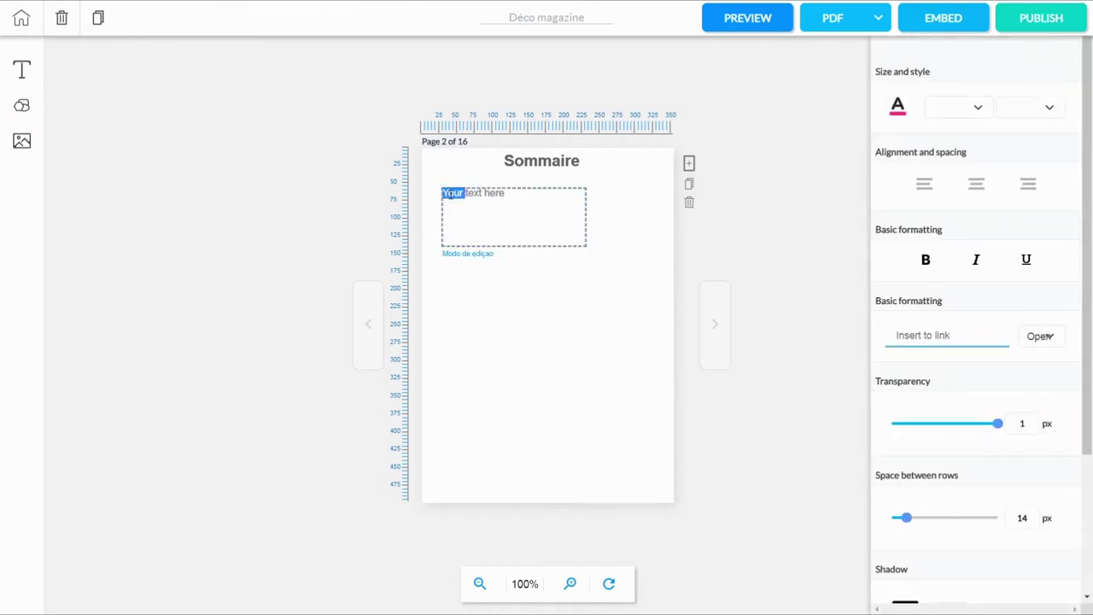
pyautogui.click(491, 210)
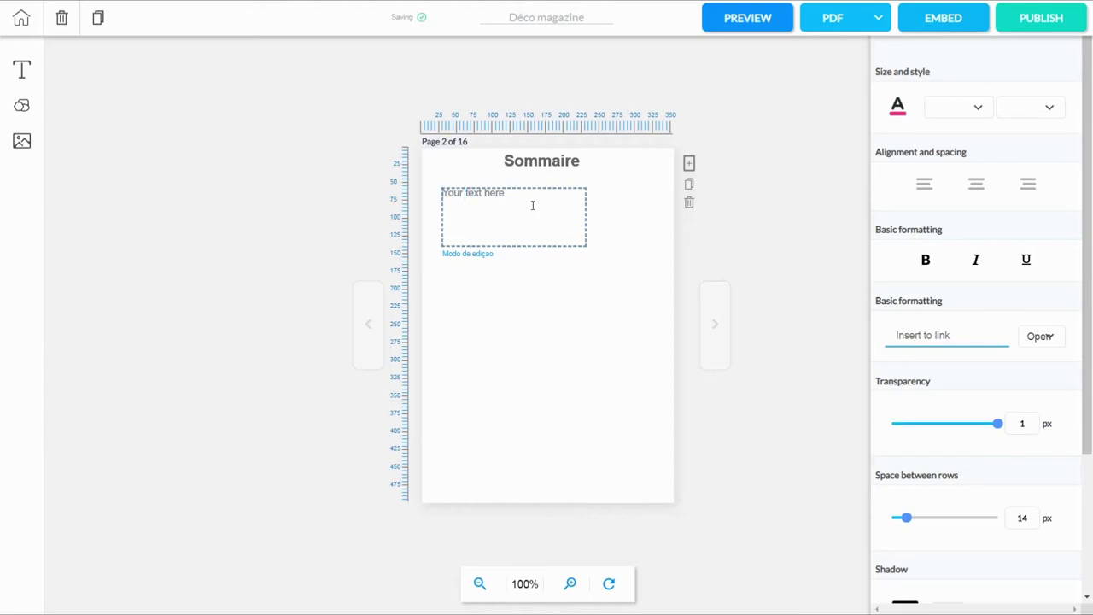
# - Set the font size of the text box below the heading to 16
pyautogui.click(979, 109)
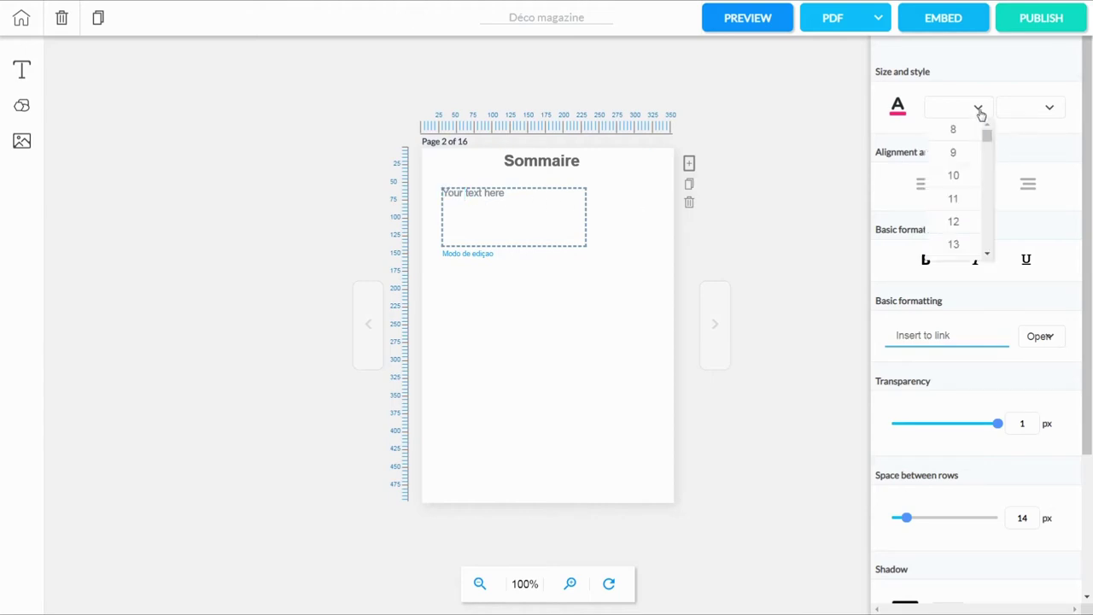
pyautogui.click(988, 256)
pyautogui.click(988, 256)
pyautogui.click(988, 256)
pyautogui.click(988, 256)
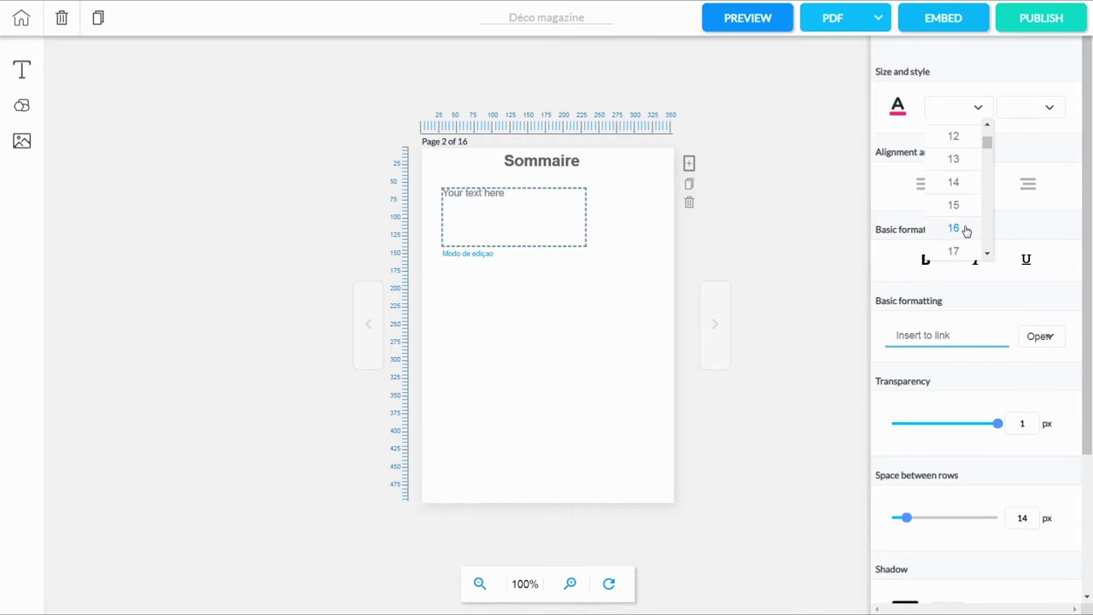
pyautogui.click(964, 229)
# - Set the font of the text box below the heading to Arimo
pyautogui.click(1053, 107)
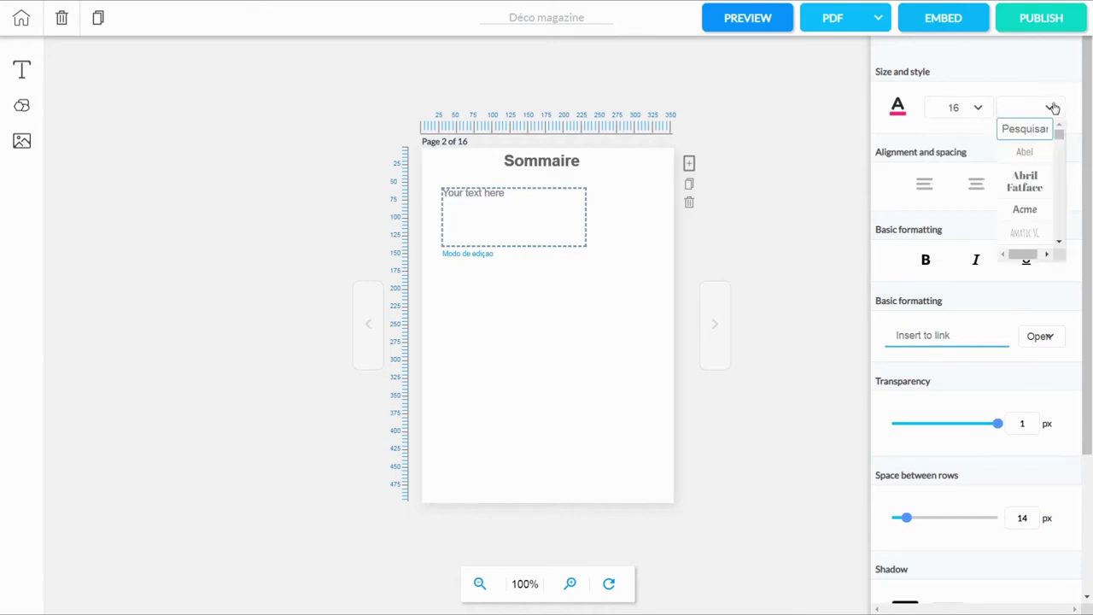
pyautogui.click(1059, 244)
pyautogui.click(1060, 243)
pyautogui.click(1060, 244)
pyautogui.click(1059, 243)
pyautogui.click(1034, 206)
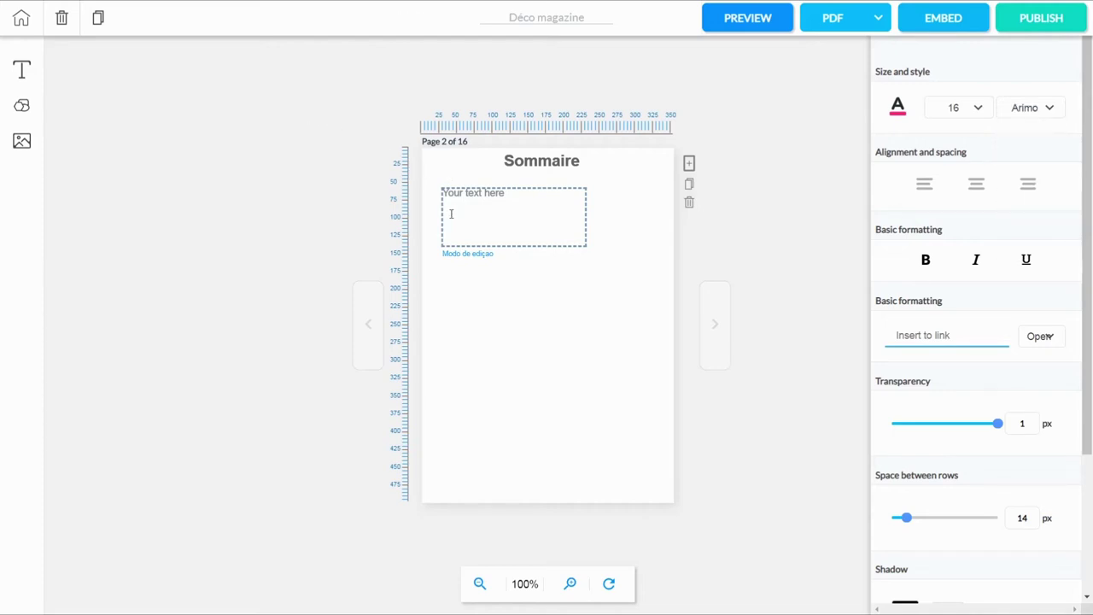
# - Replace the placeholder with three numbered lines: "1) gfhjgfkfjhql", "2) gvqhgfkfjhk" and "3) hgkfbfbkfjn"
pyautogui.click(479, 205)
pyautogui.write('1')
pyautogui.write('0')
pyautogui.press('BackSpace')
pyautogui.write('gfhjgfkljhql')
pyautogui.press('Return')
pyautogui.write('2')
pyautogui.write('a')
pyautogui.write(')')
pyautogui.write(' gvqhgfkfjhk')
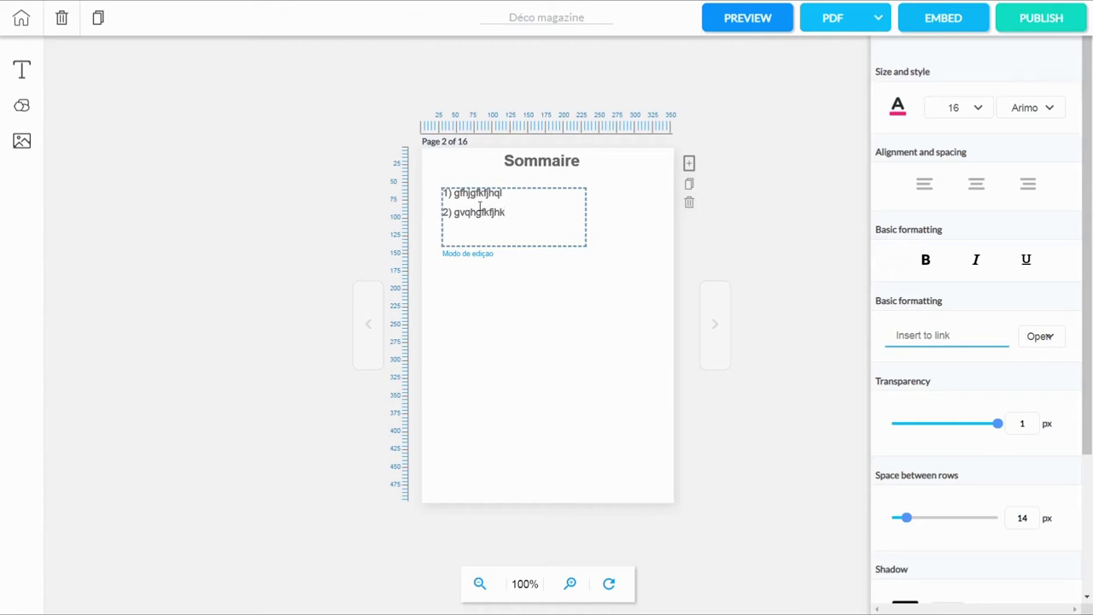
pyautogui.write(') hgkfbfbkfjn')
# - Copy the three numbered lines and paste them below the existing ones in the same text box
pyautogui.moveTo(511, 236); pyautogui.dragTo(431, 192)
pyautogui.hotkey('ctrl', 'c')
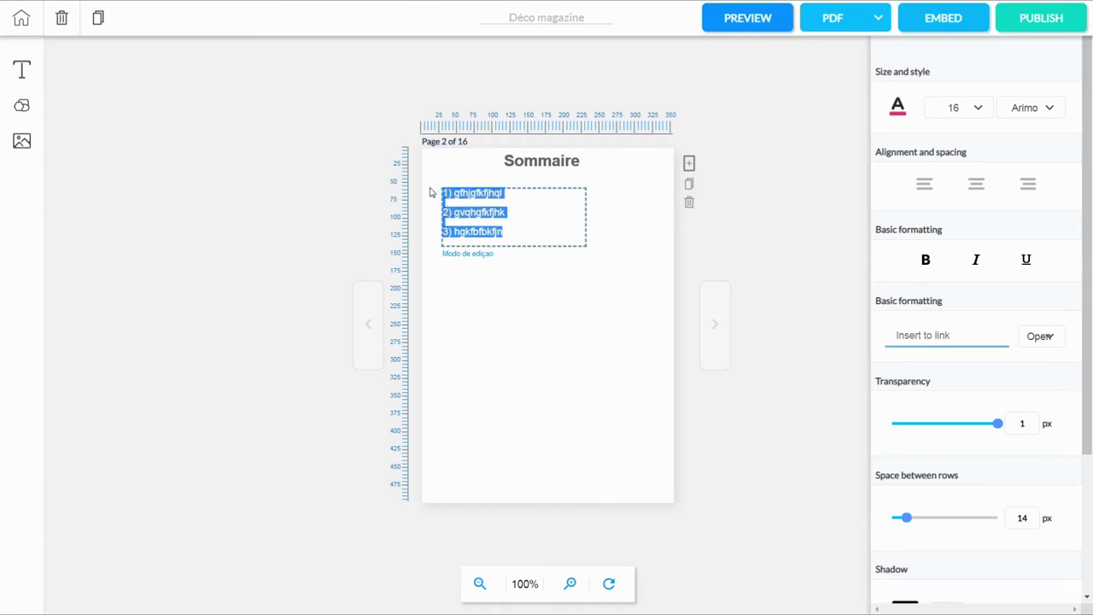
pyautogui.click(547, 237)
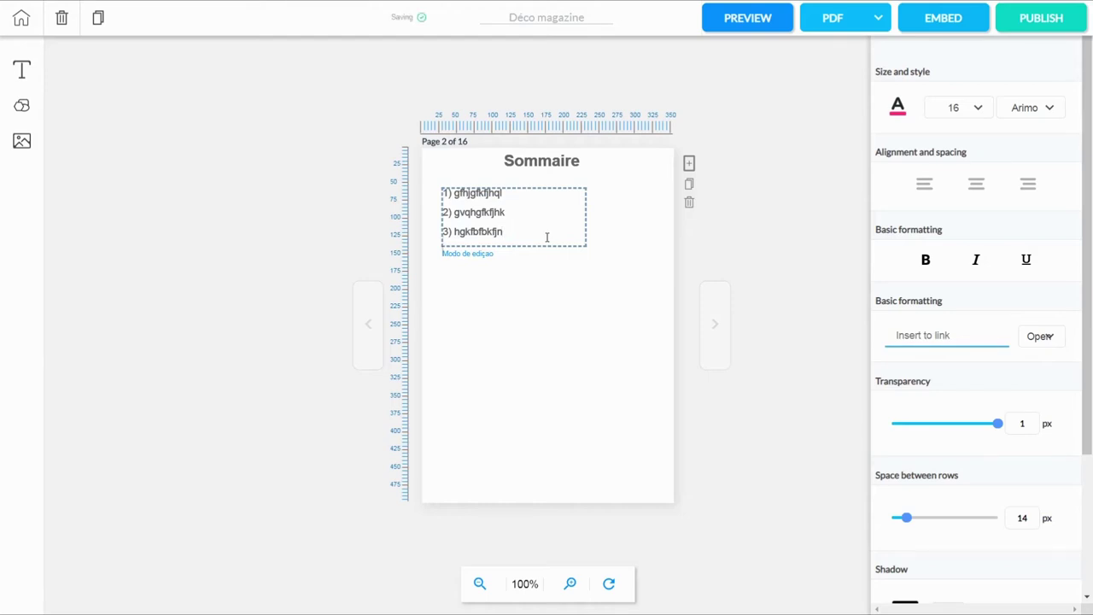
pyautogui.hotkey('ctrl', 'v')
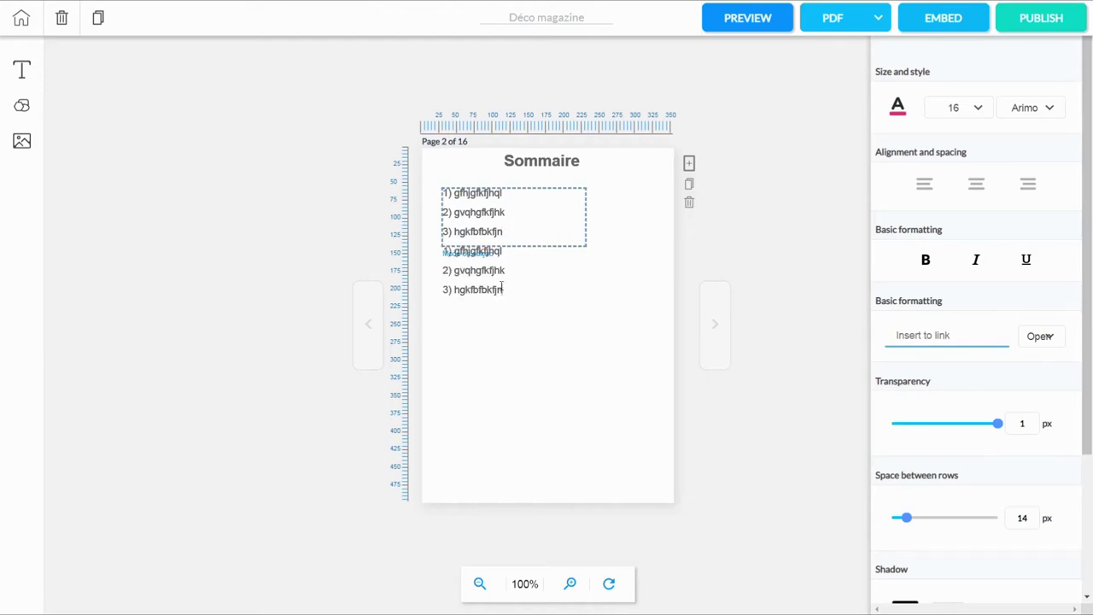
# - Renumber the three pasted lines as 4), 5) and 6), and finish editing the text box
pyautogui.click(451, 253)
pyautogui.press('BackSpace')
pyautogui.write('4)')
pyautogui.press('Num_Lock')
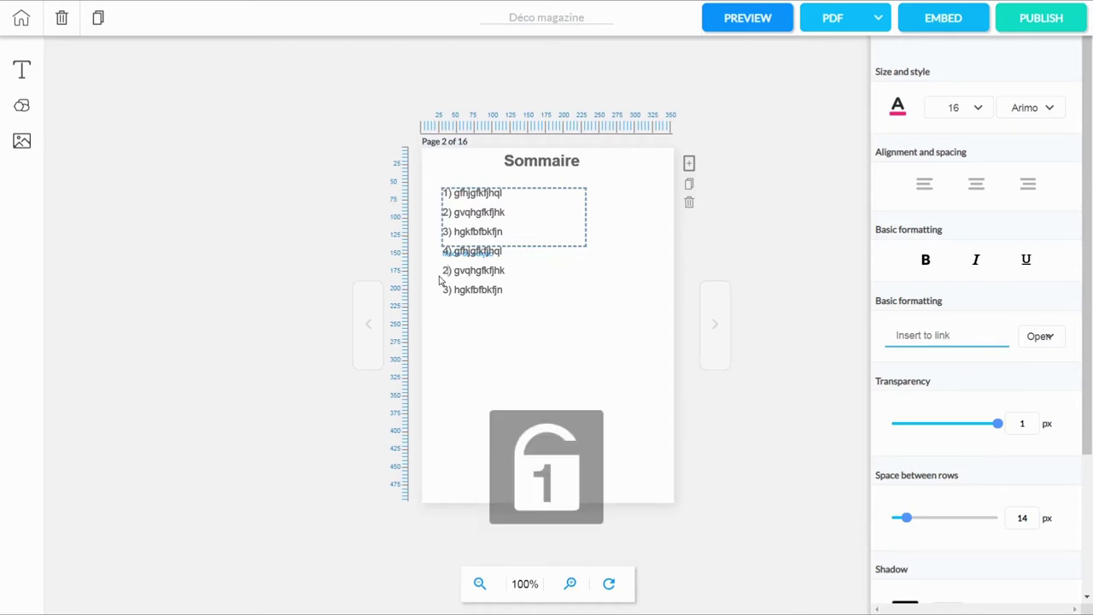
pyautogui.press('BackSpace')
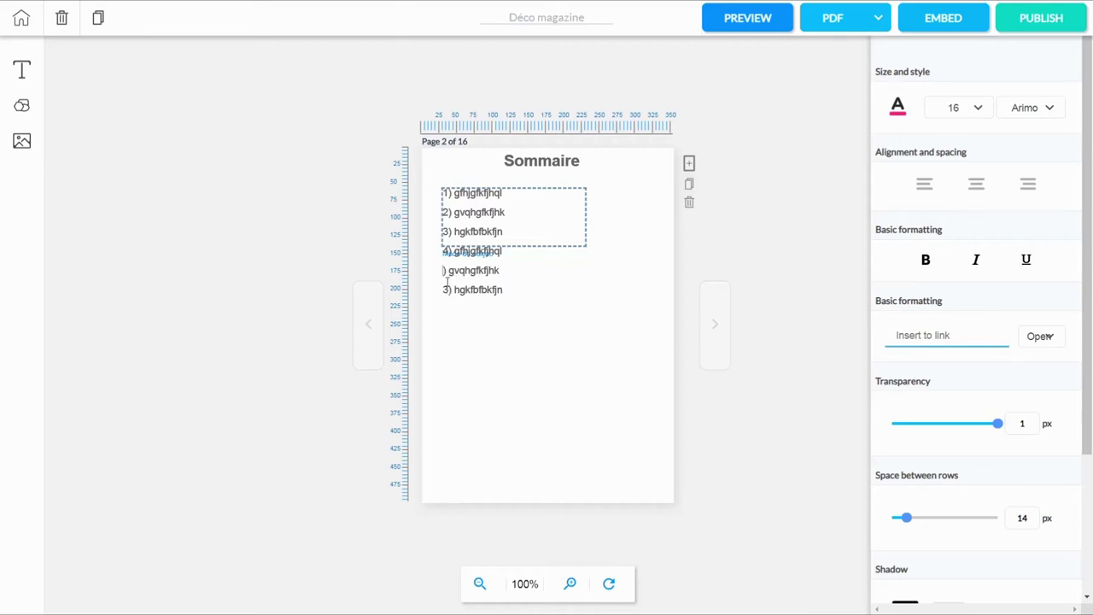
pyautogui.press('capslock')
pyautogui.write('5')
pyautogui.write('6')
pyautogui.click(453, 343)
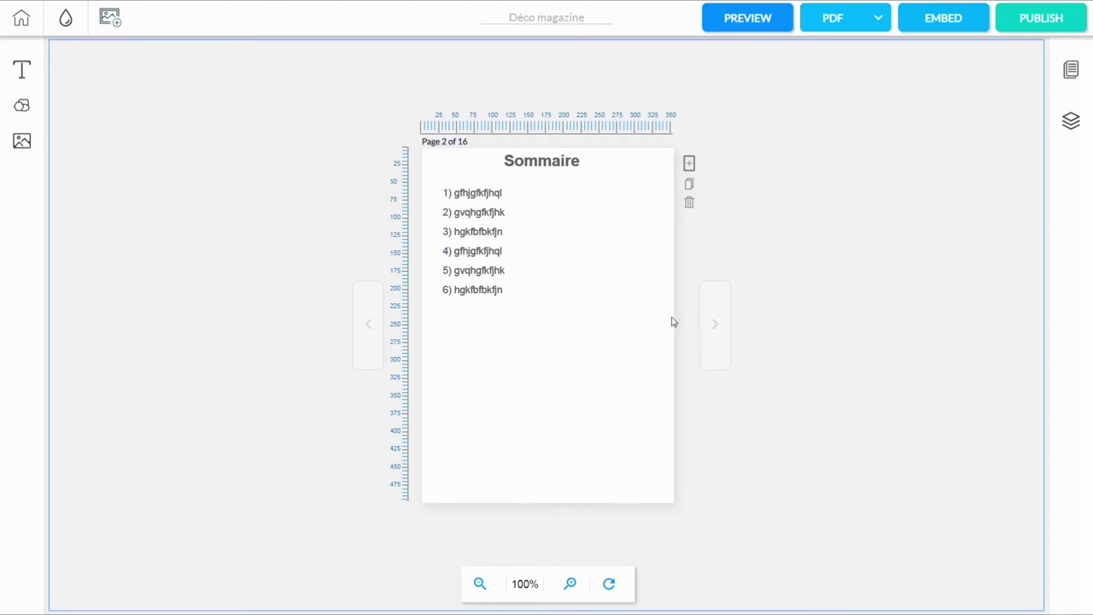
# - Delete the "FASHION EDITORIAL" page that follows the Sommaire page
pyautogui.click(716, 333)
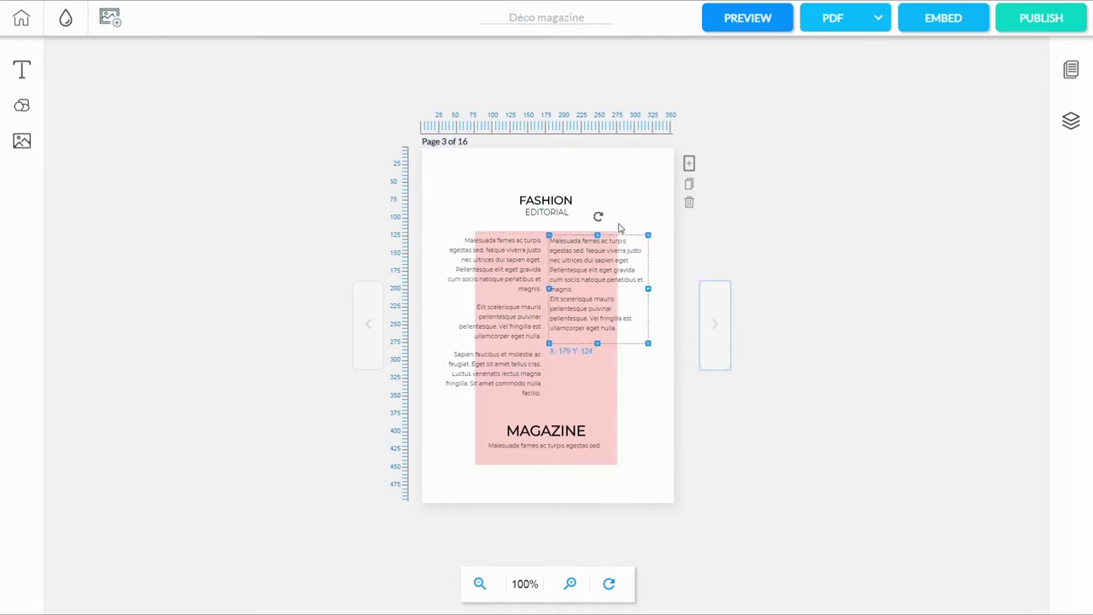
pyautogui.click(690, 203)
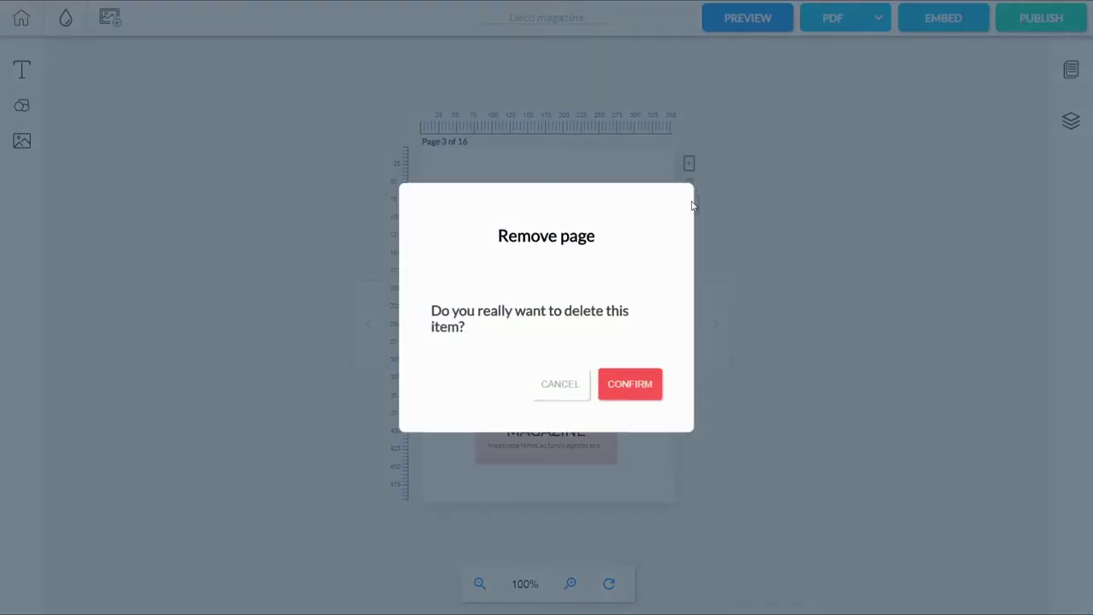
pyautogui.click(623, 393)
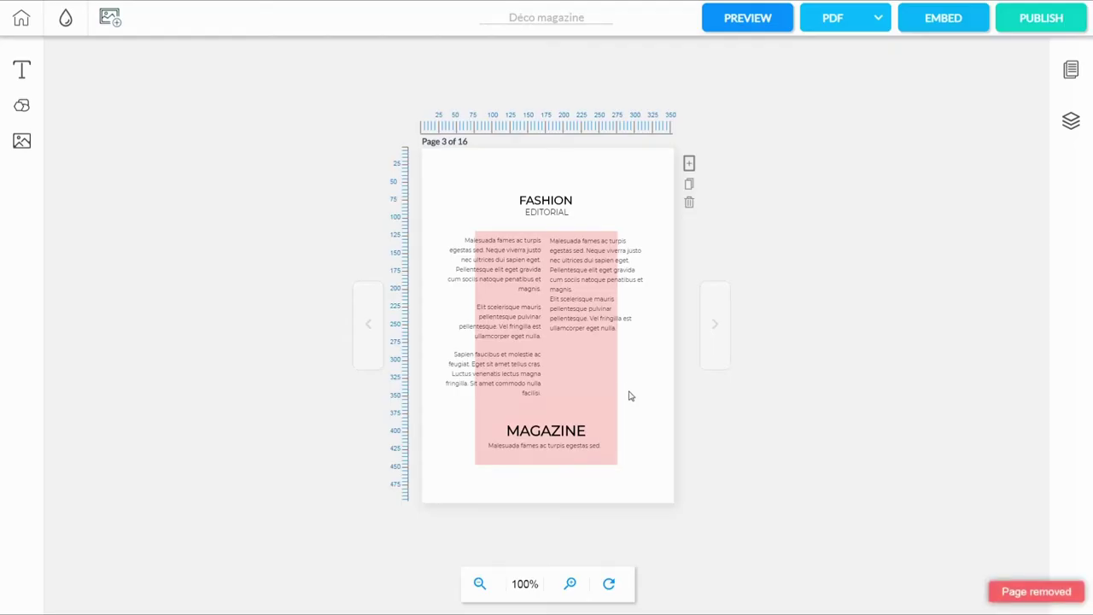
# - Delete the "Credits" page that follows the Sommaire page
pyautogui.click(717, 327)
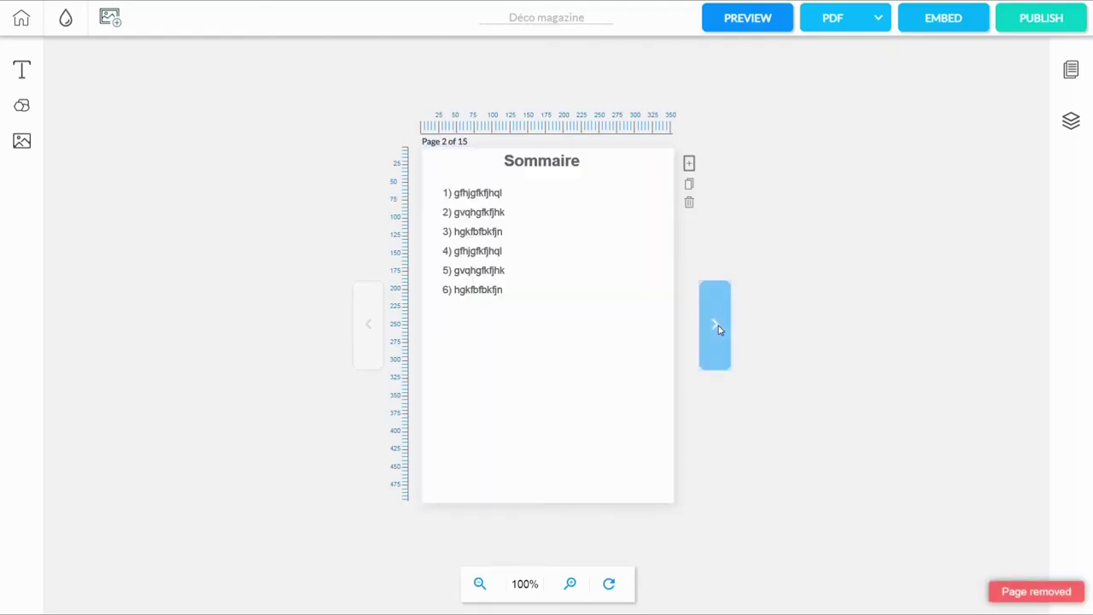
pyautogui.click(717, 325)
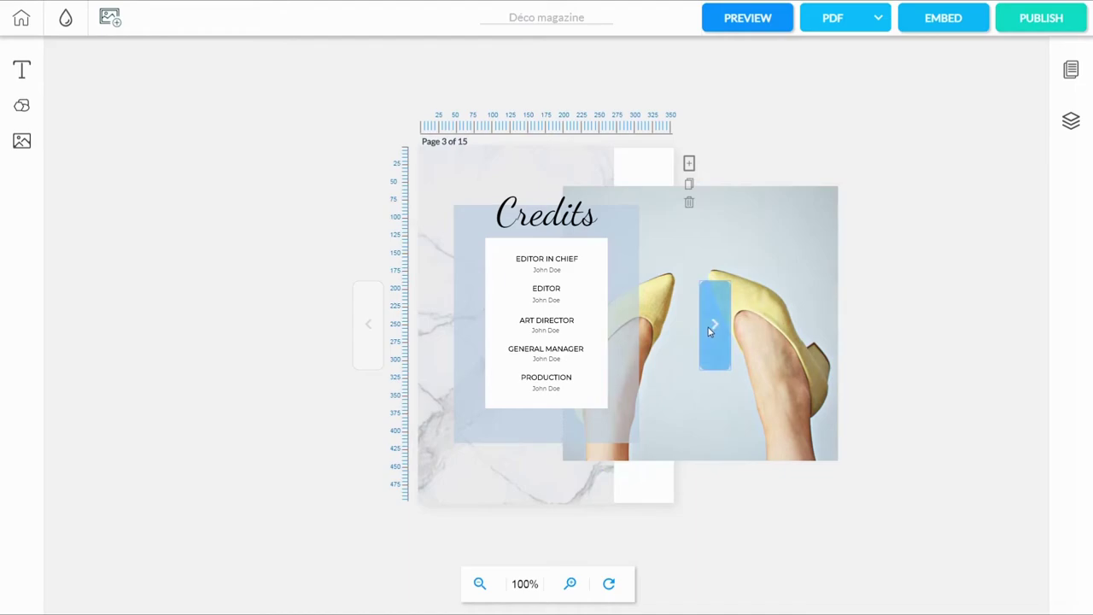
pyautogui.click(689, 202)
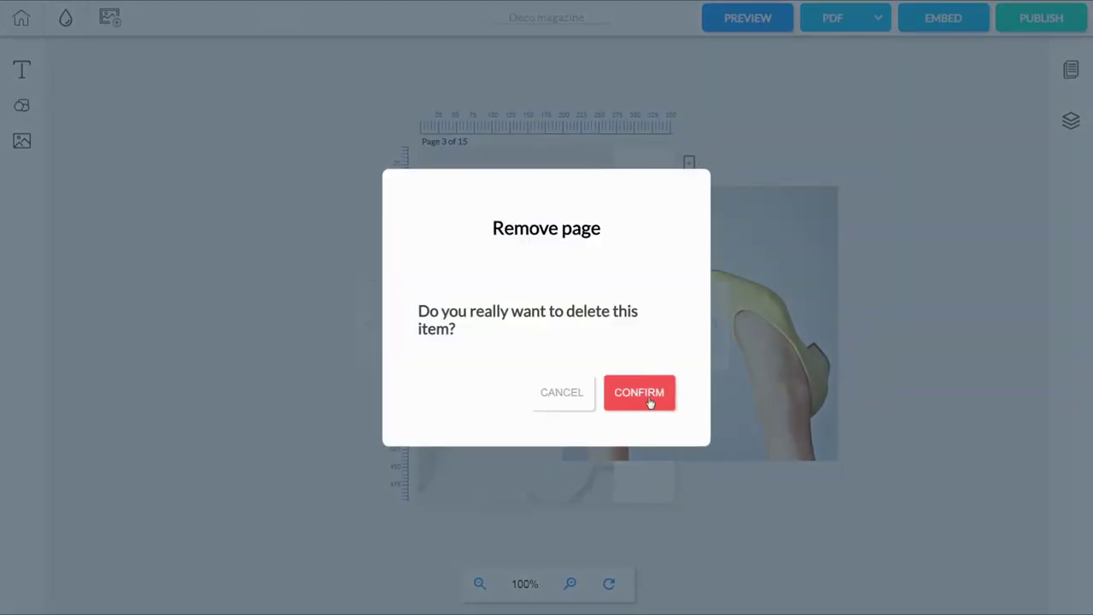
pyautogui.click(649, 394)
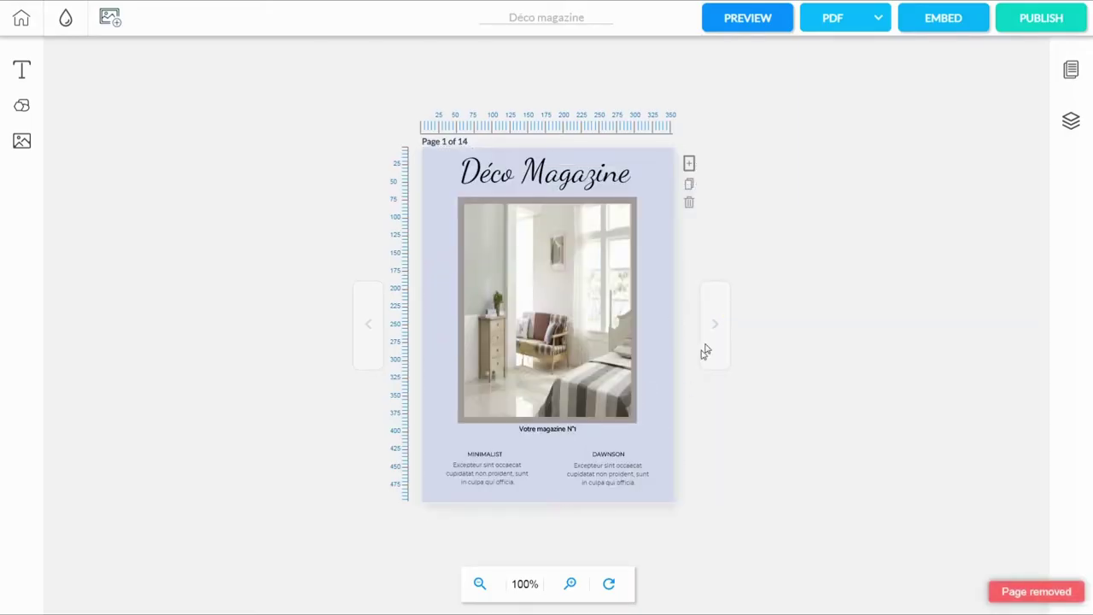
# - On page 3, move the yellow shoes photo further onto the page and replace it with the image "deco (9)"
pyautogui.click(720, 327)
pyautogui.click(720, 327)
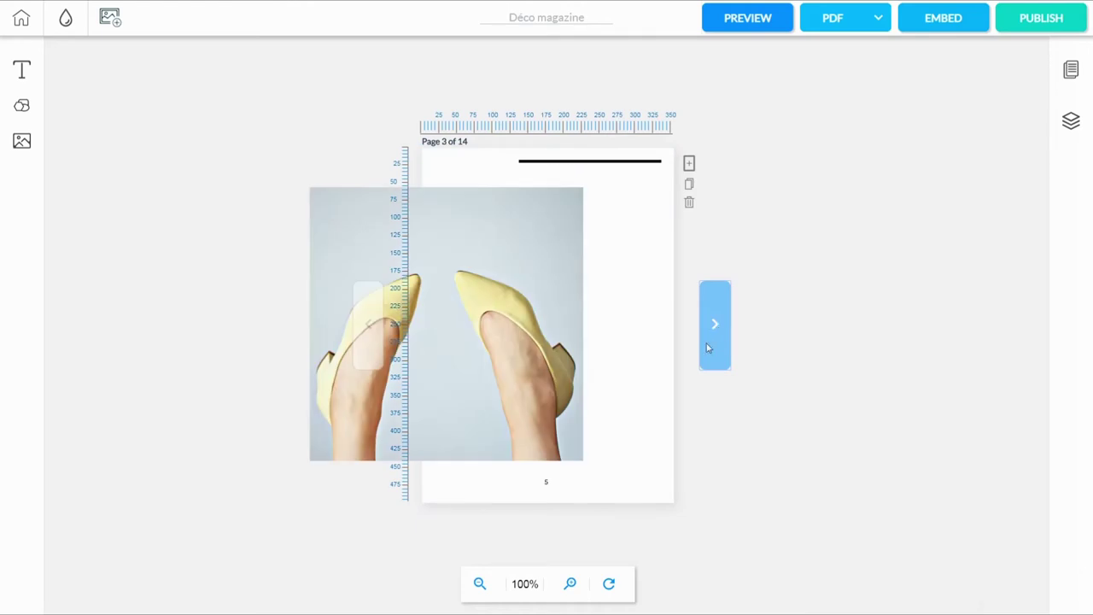
pyautogui.click(517, 358)
pyautogui.moveTo(518, 339); pyautogui.dragTo(577, 335)
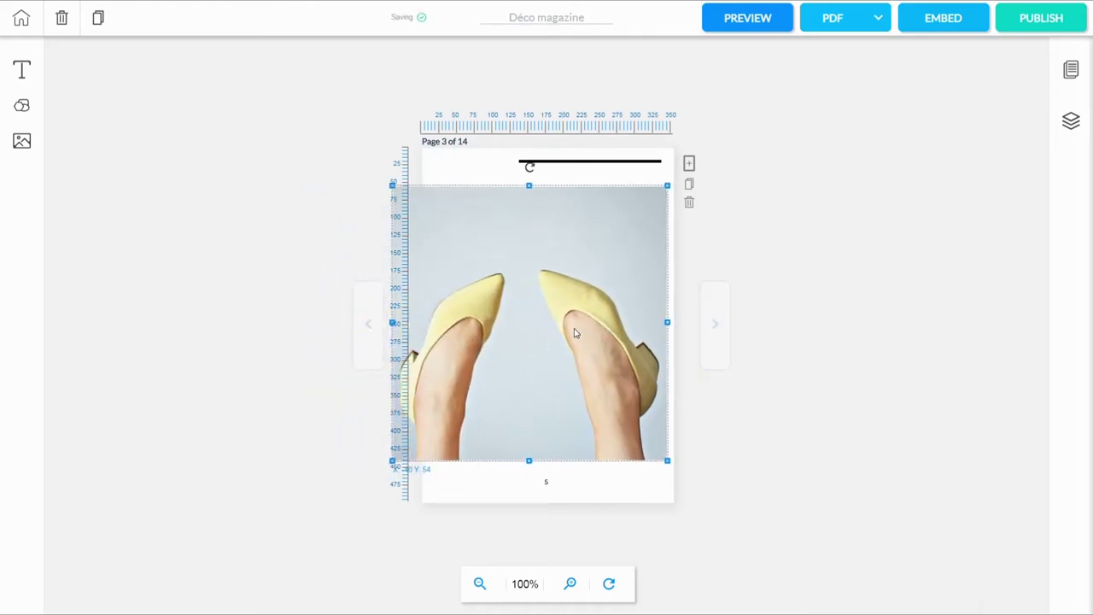
pyautogui.click(1000, 366)
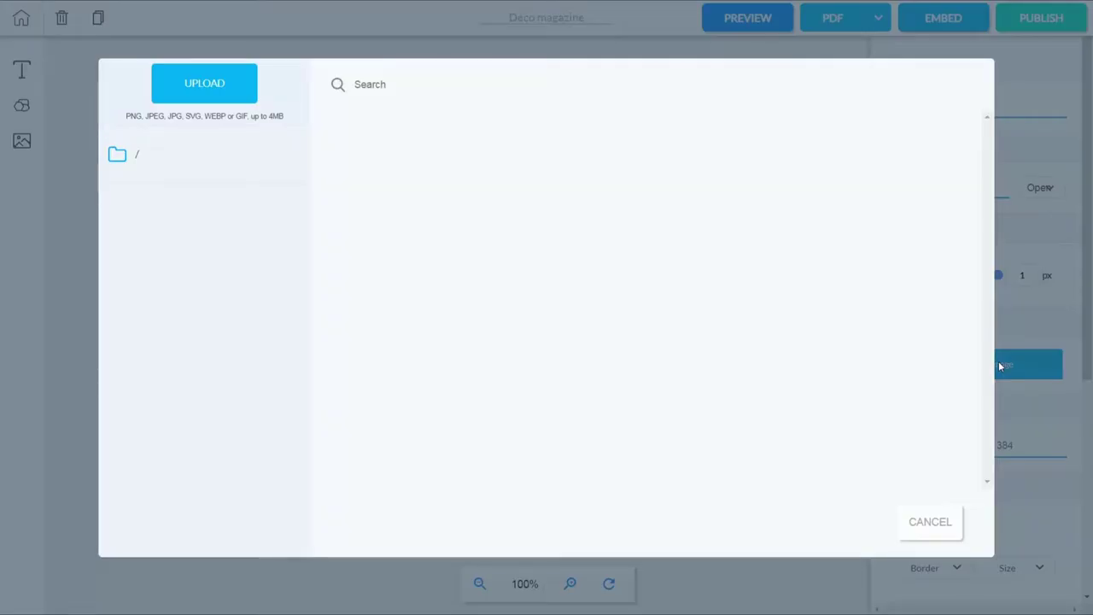
pyautogui.moveTo(537, 283)
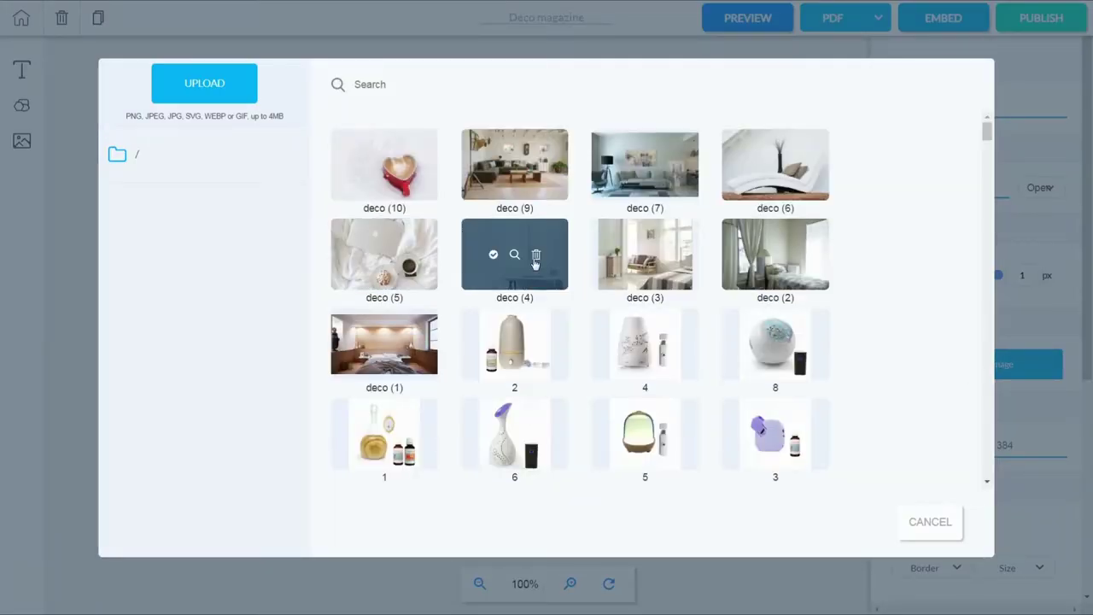
pyautogui.click(493, 165)
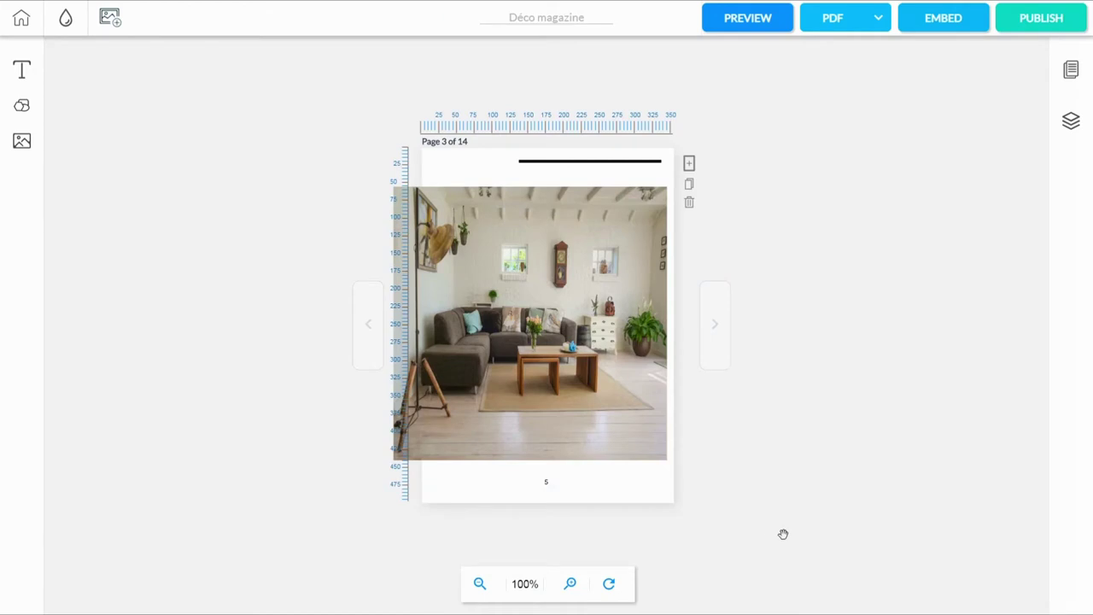
# - Resize the living room photo to about 312 × 321 and position it at about X 20, Y 43 below the black line
pyautogui.moveTo(665, 457); pyautogui.dragTo(558, 353)
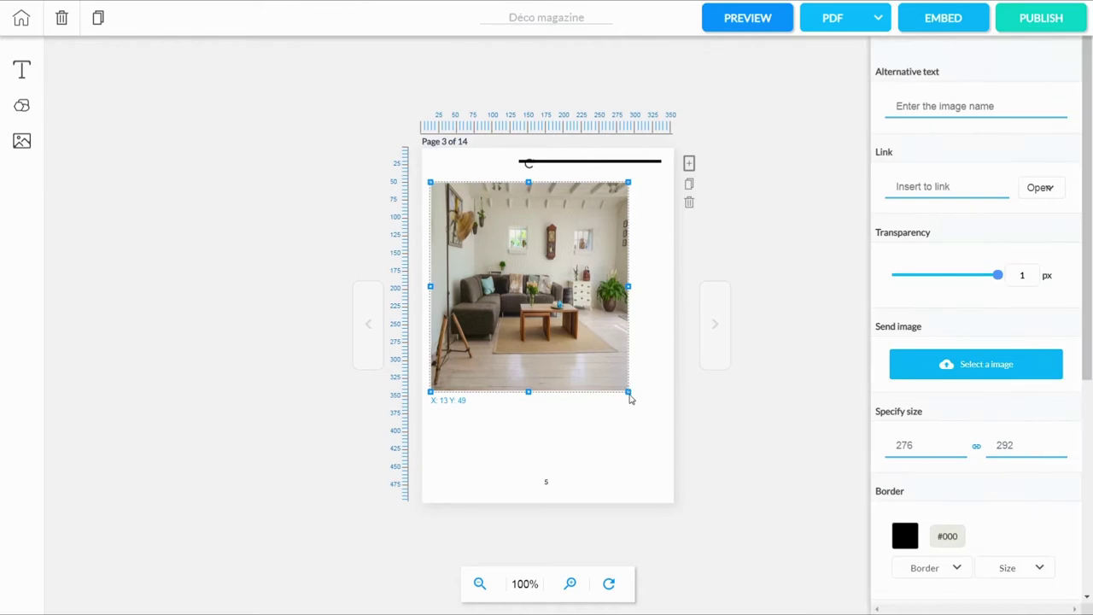
pyautogui.click(659, 415)
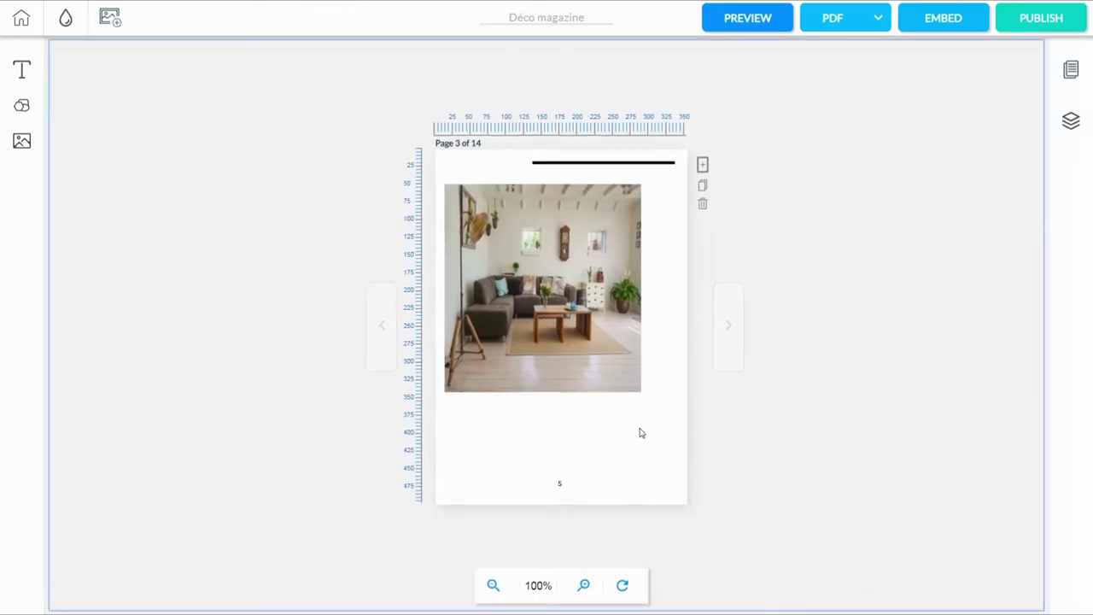
pyautogui.click(630, 343)
pyautogui.moveTo(638, 353); pyautogui.dragTo(653, 369)
pyautogui.moveTo(585, 322); pyautogui.dragTo(588, 311)
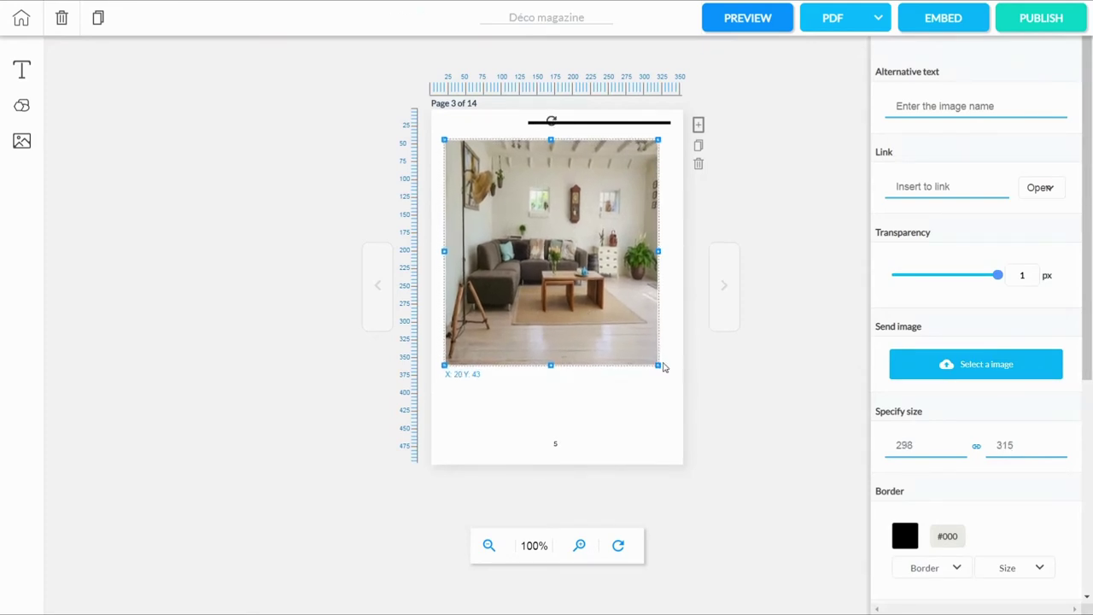
pyautogui.moveTo(656, 363); pyautogui.dragTo(668, 369)
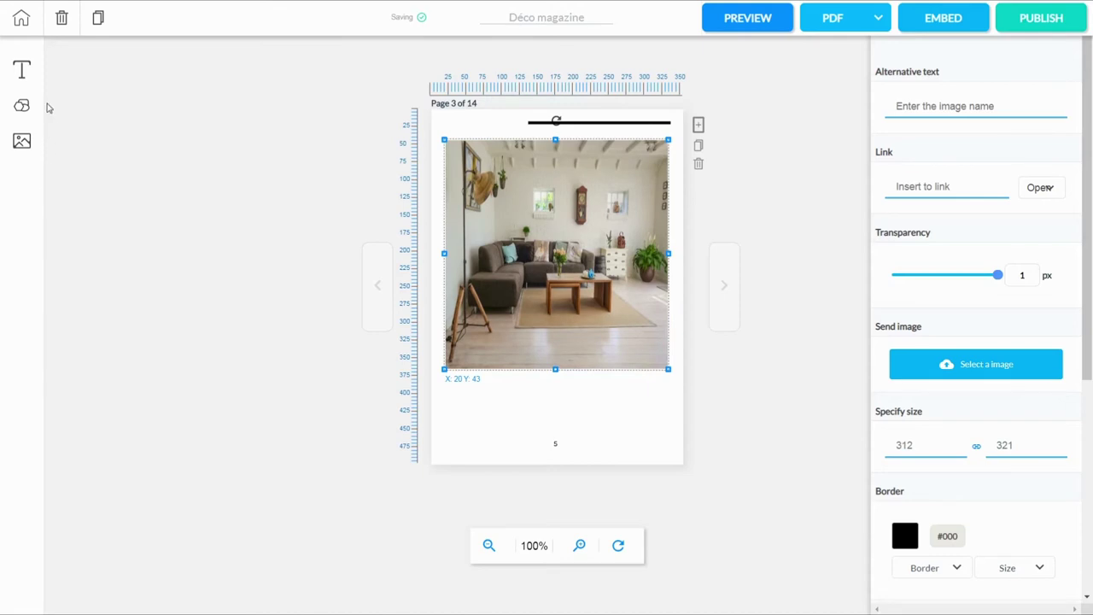
# - Add a text box to page 3 and place it below the photo at about X 50, Y 384
pyautogui.click(23, 77)
pyautogui.click(525, 228)
pyautogui.click(525, 228)
pyautogui.moveTo(525, 228); pyautogui.dragTo(488, 422)
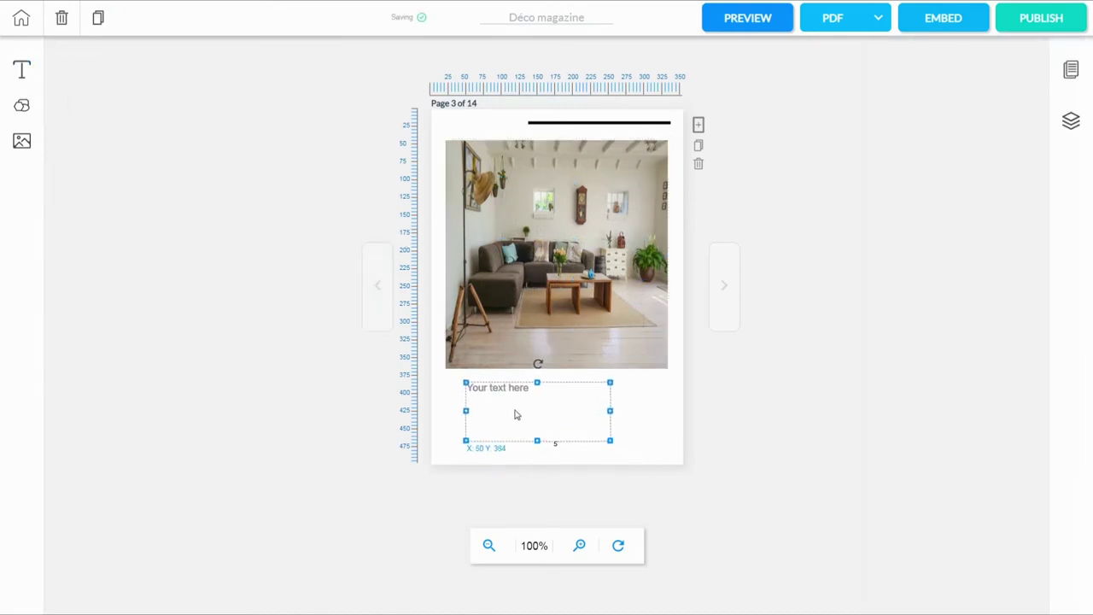
# - Replace the placeholder in the text box below the photo with "Travaillons avec les bons outils."
pyautogui.doubleClick(530, 392)
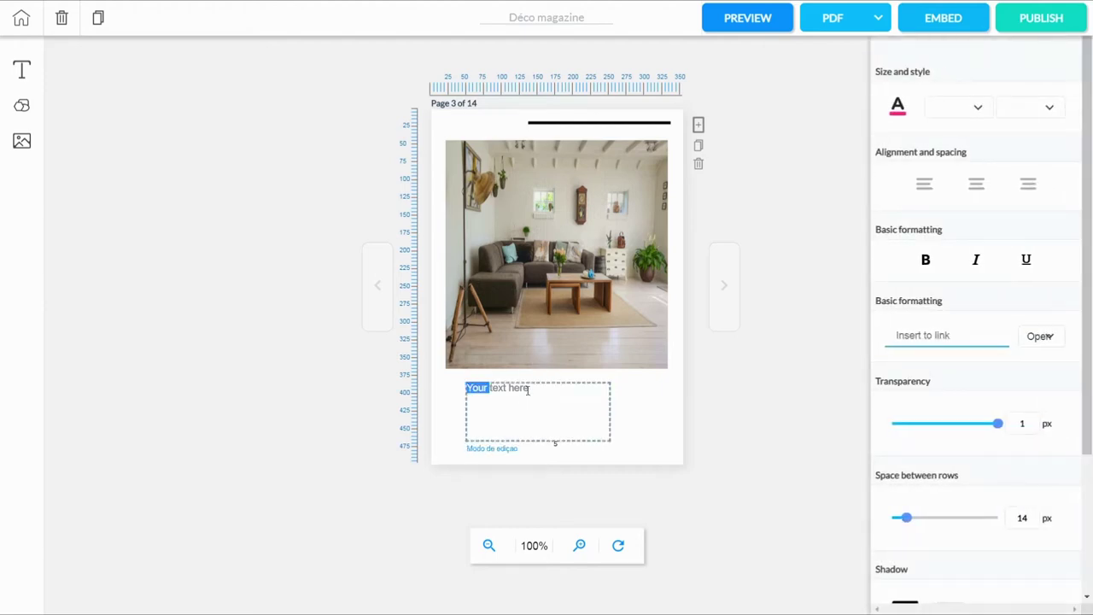
pyautogui.click(528, 390)
pyautogui.hotkey('ctrl', 'a')
pyautogui.write('Travaa')
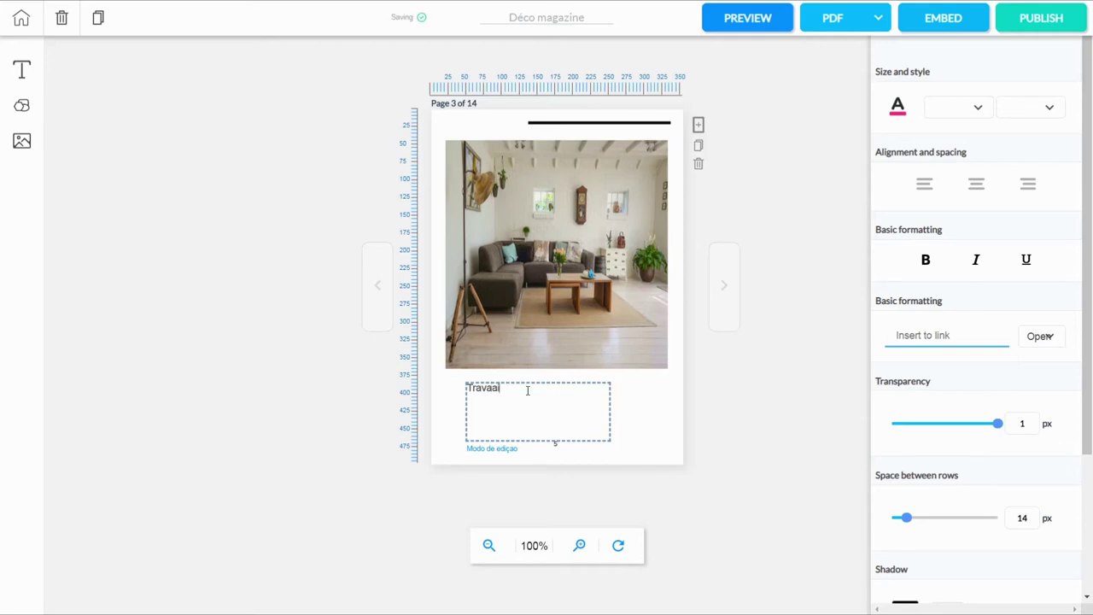
pyautogui.write('illons avec les b')
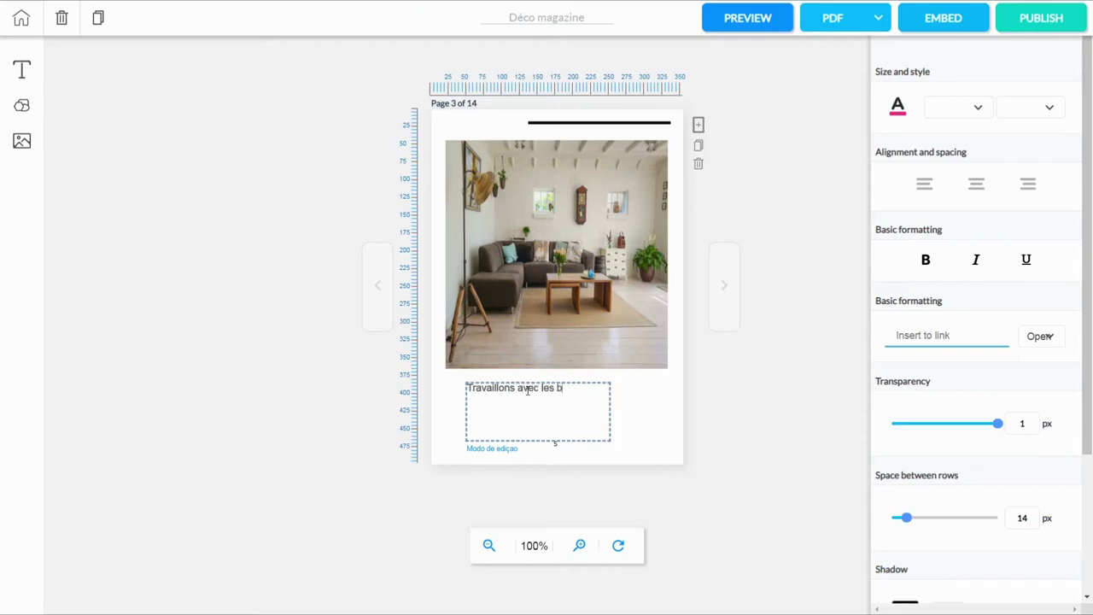
pyautogui.write('ons outils.')
# - Copy the sentence without its full stop and paste it five times after the original in the same text box
pyautogui.moveTo(607, 390); pyautogui.dragTo(466, 391)
pyautogui.hotkey('ctrl', 'c')
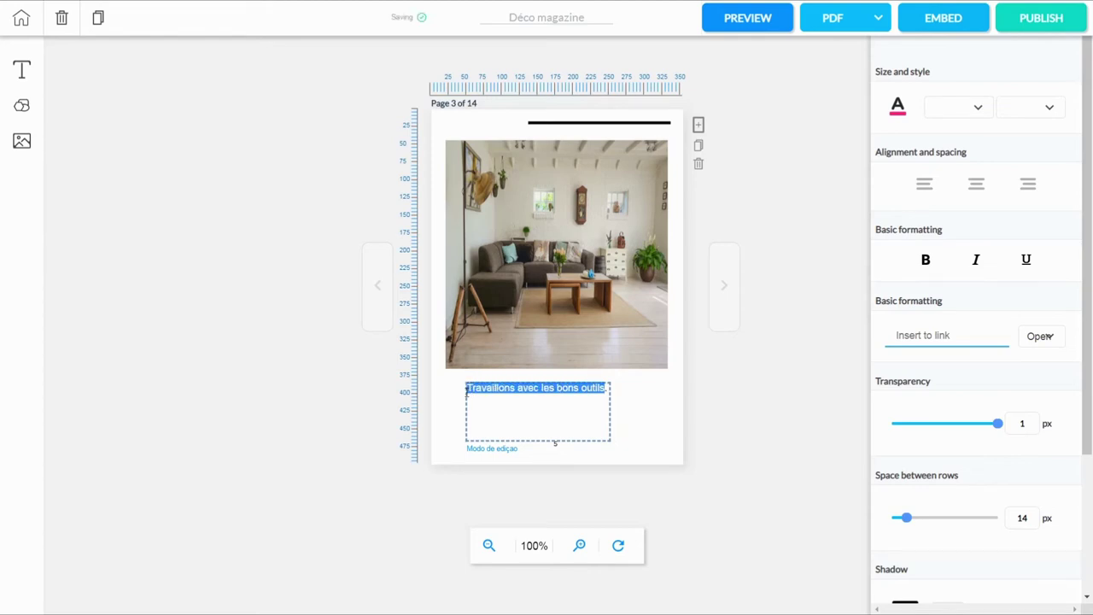
pyautogui.click(596, 398)
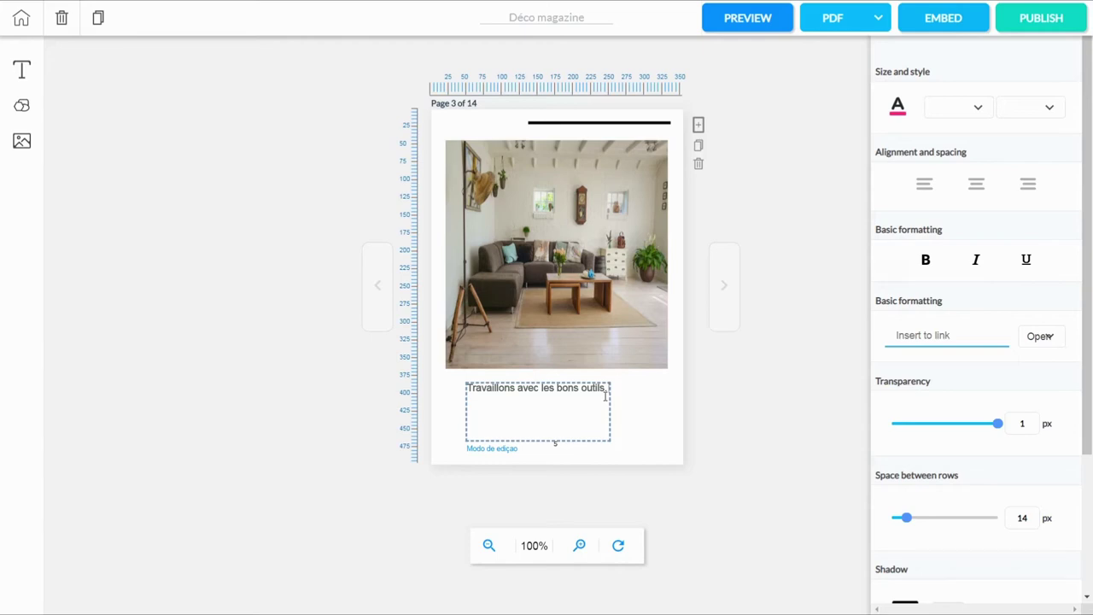
pyautogui.hotkey('ctrl', 'v')
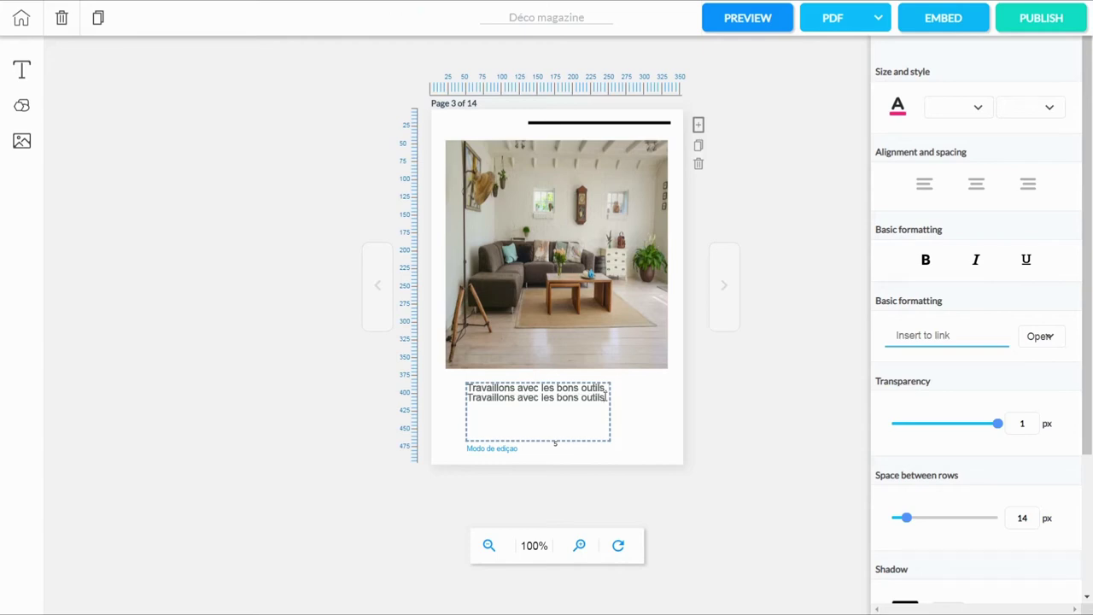
pyautogui.hotkey('ctrl', 'v')
pyautogui.hotkey('ctrl', 'v')
pyautogui.hotkey('ctrl', 'v')
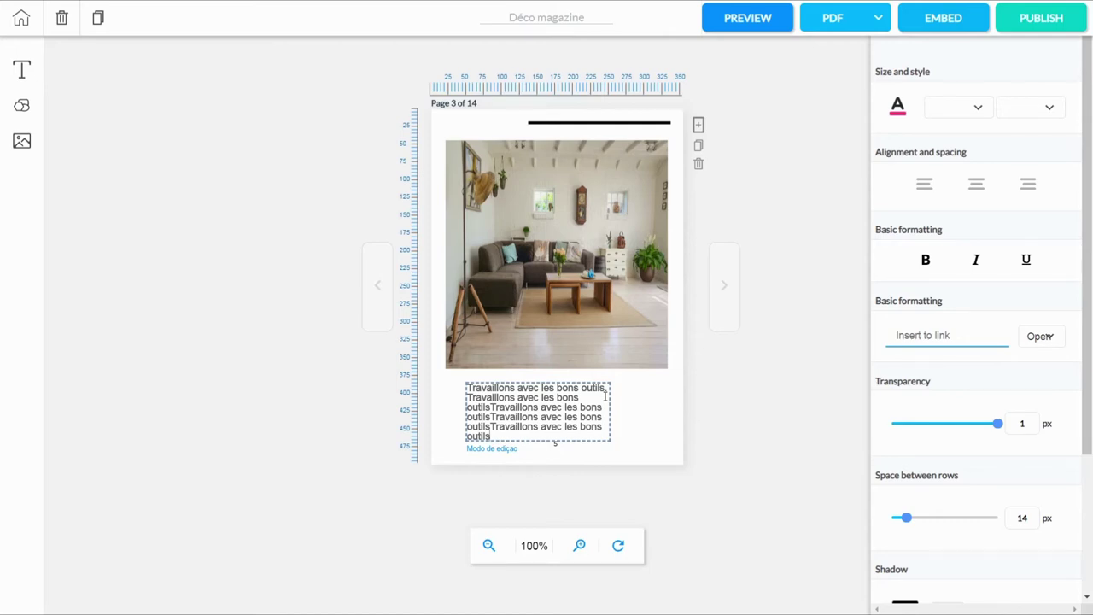
pyautogui.hotkey('ctrl', 'v')
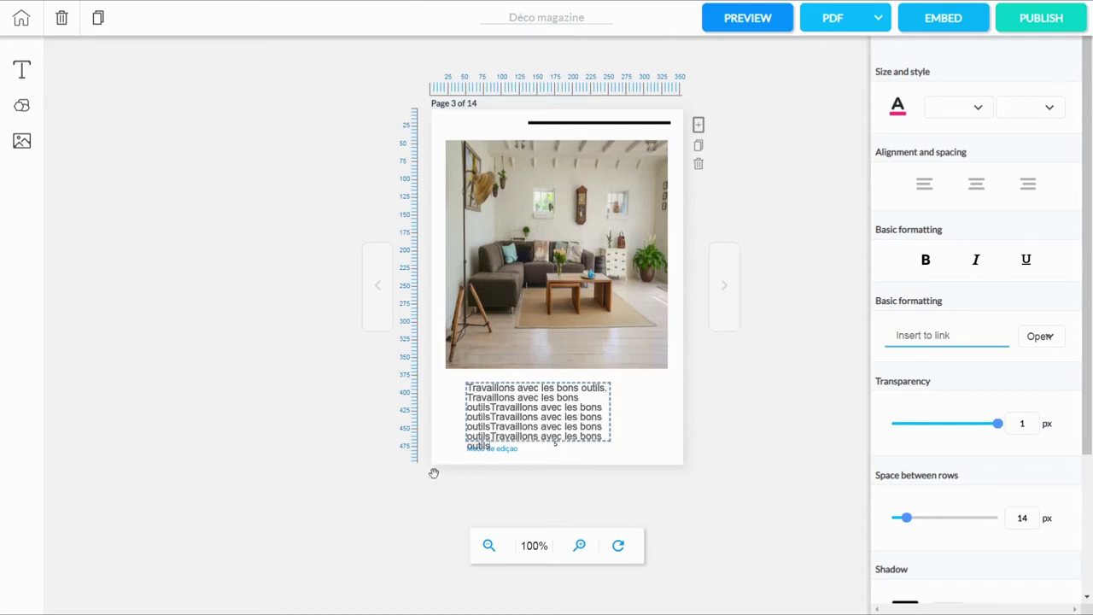
# - Make the text box tall enough for the whole paragraph, narrow it slightly and shift it closer to the photo
pyautogui.moveTo(493, 444); pyautogui.dragTo(457, 388)
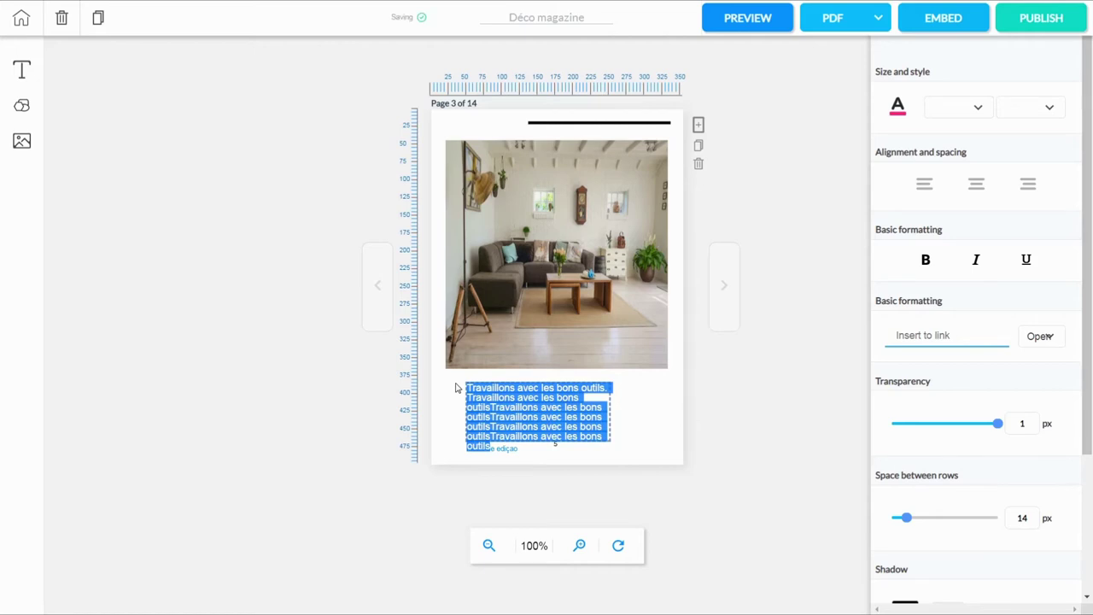
pyautogui.click(645, 416)
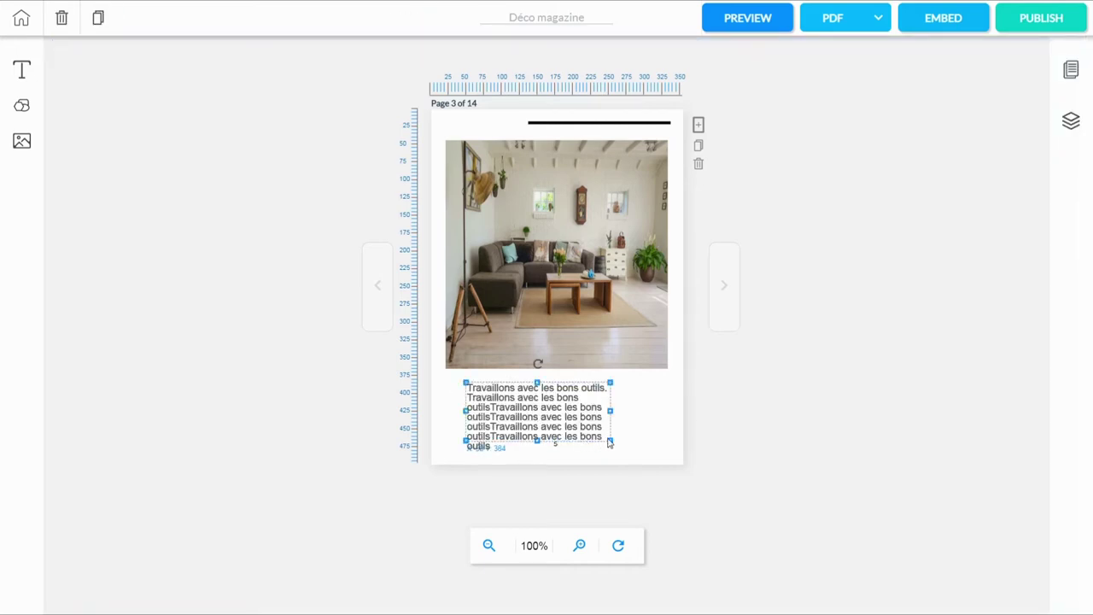
pyautogui.moveTo(611, 442); pyautogui.dragTo(631, 451)
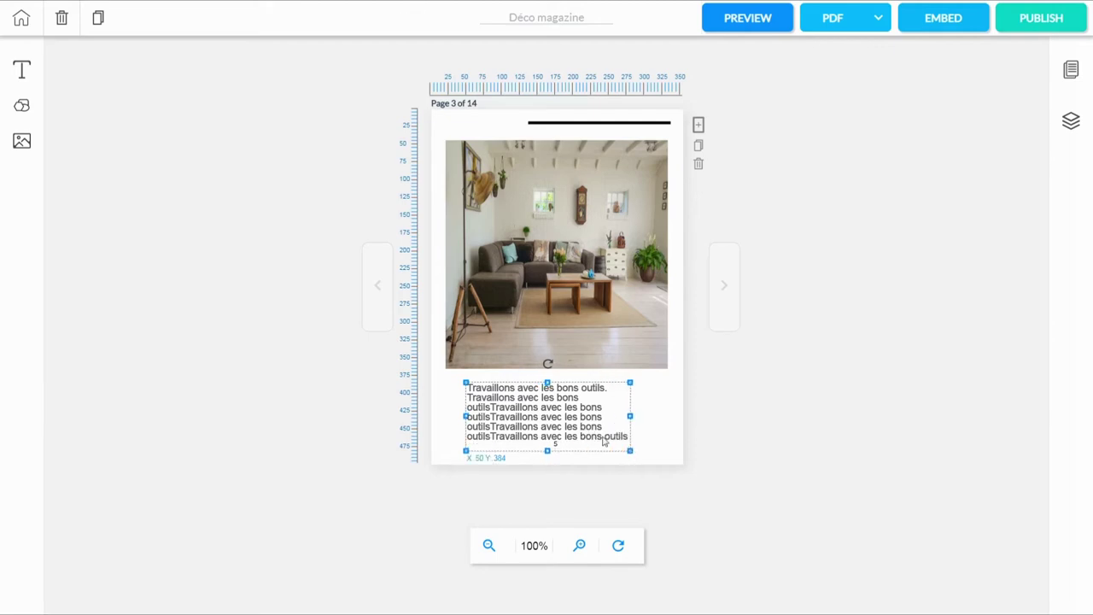
pyautogui.moveTo(630, 415); pyautogui.dragTo(607, 416)
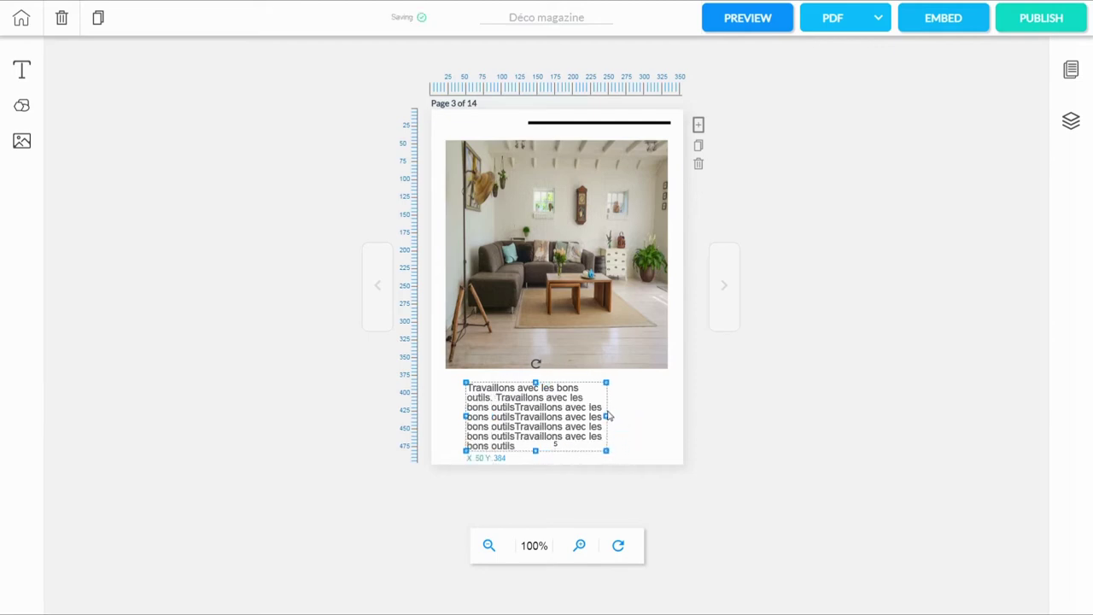
pyautogui.moveTo(557, 416); pyautogui.dragTo(548, 411)
# - Try centred and right alignment on the paragraph below the photo and return it to left alignment
pyautogui.doubleClick(549, 411)
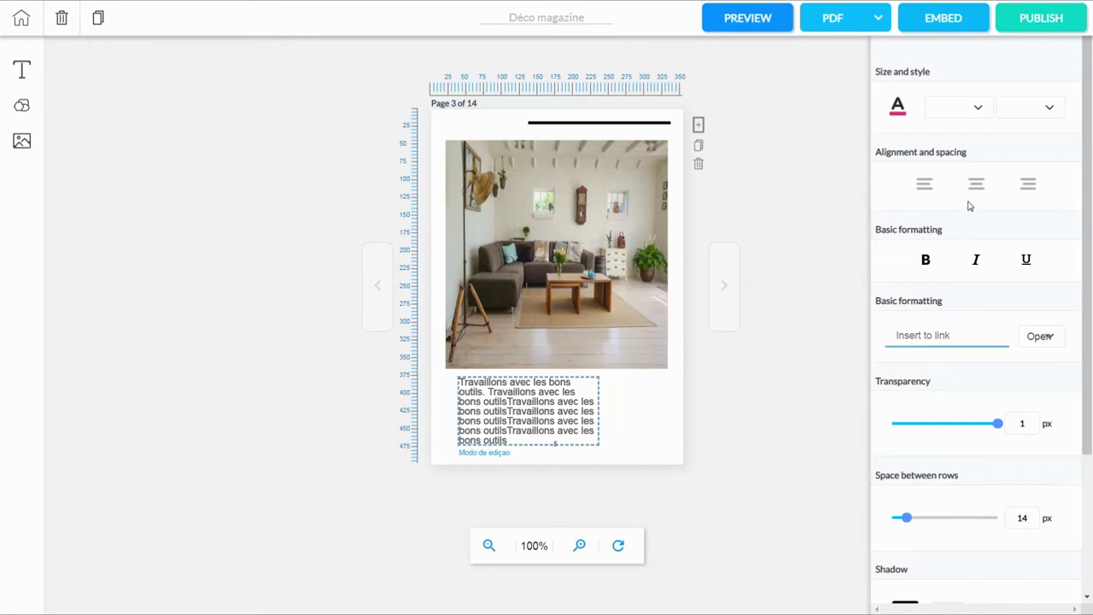
pyautogui.click(982, 190)
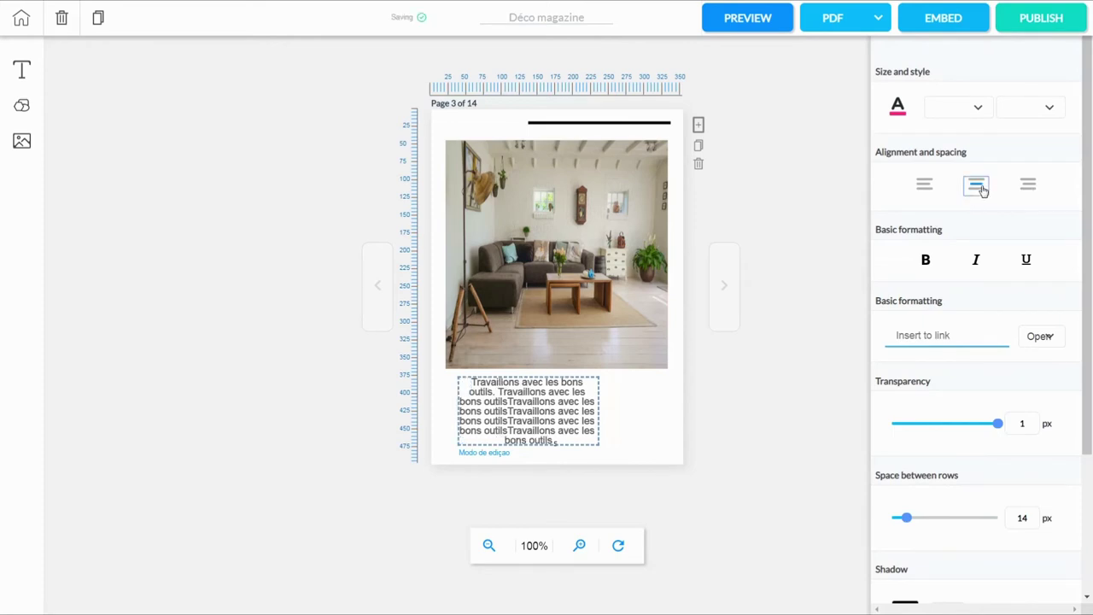
pyautogui.click(923, 188)
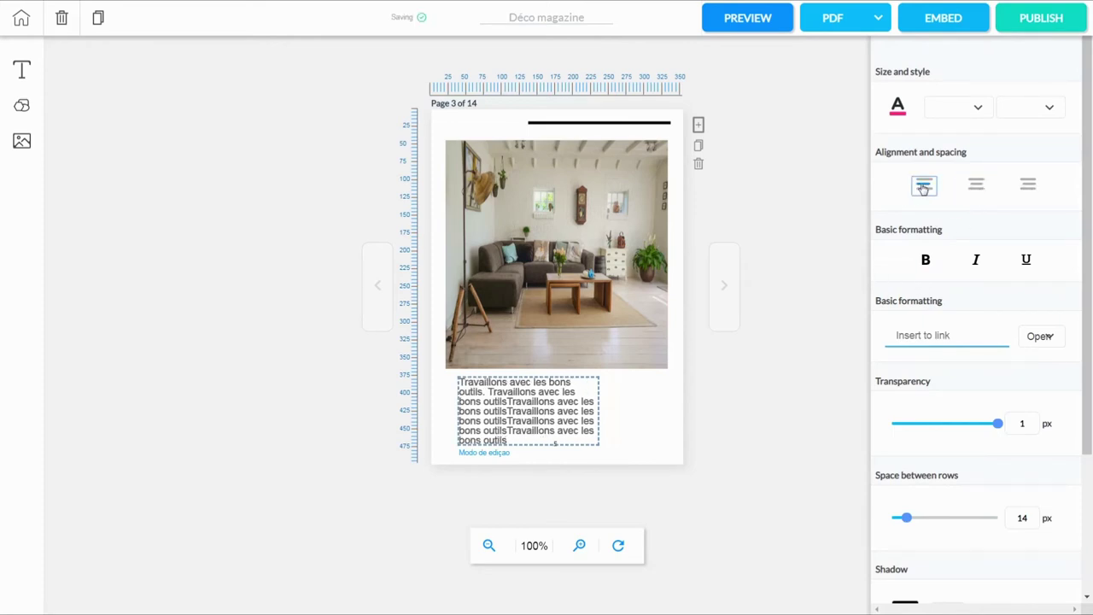
pyautogui.click(1029, 190)
pyautogui.click(925, 188)
pyautogui.click(619, 419)
# - Widen the paragraph's text box to nearly the photo's width, reduce its height and position it at about X 30, Y 390
pyautogui.moveTo(599, 410); pyautogui.dragTo(669, 409)
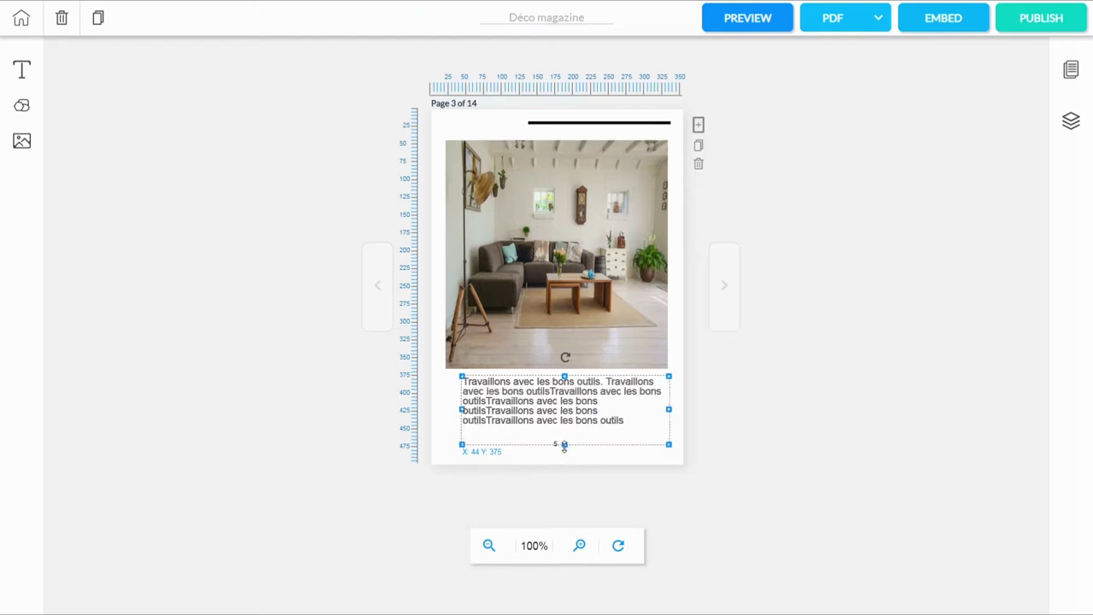
pyautogui.moveTo(563, 445); pyautogui.dragTo(551, 422)
# - Add a new text box over the photo on page 3 and open its placeholder text for editing
pyautogui.click(519, 309)
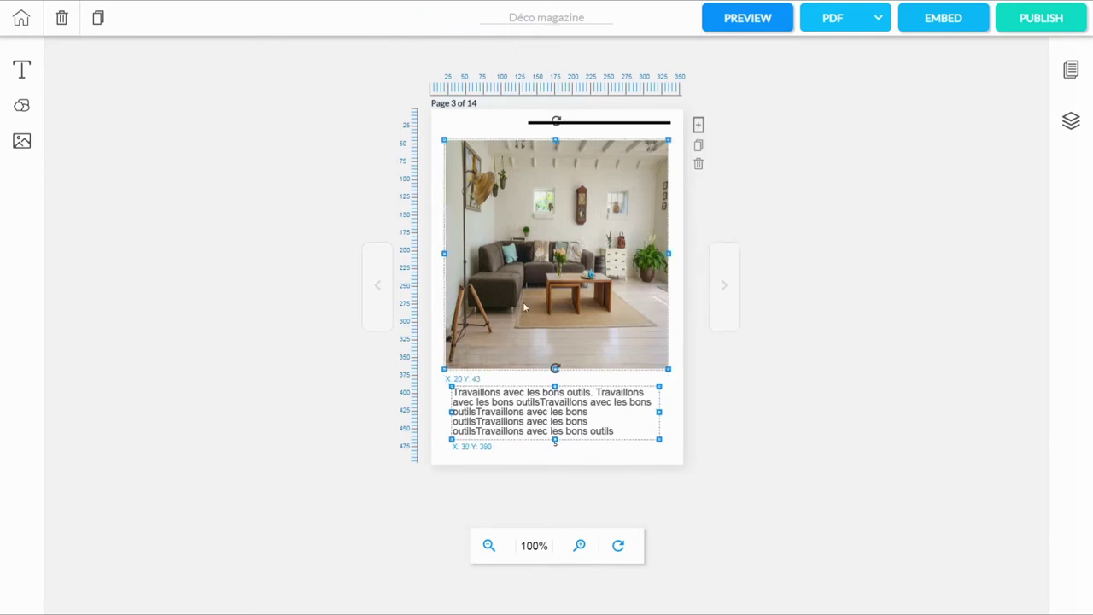
pyautogui.click(21, 70)
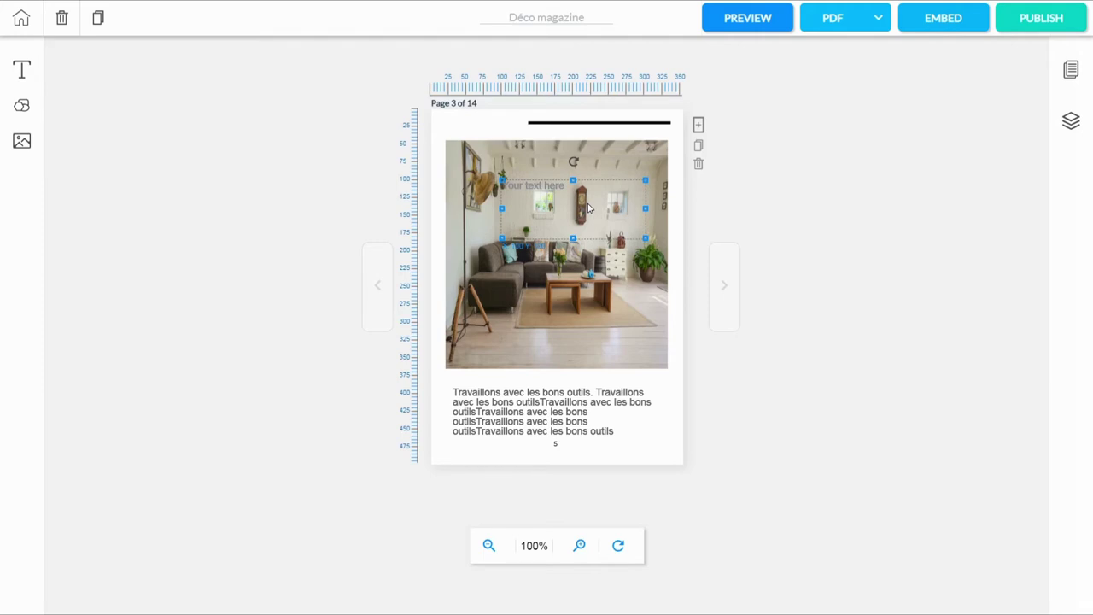
pyautogui.doubleClick(552, 183)
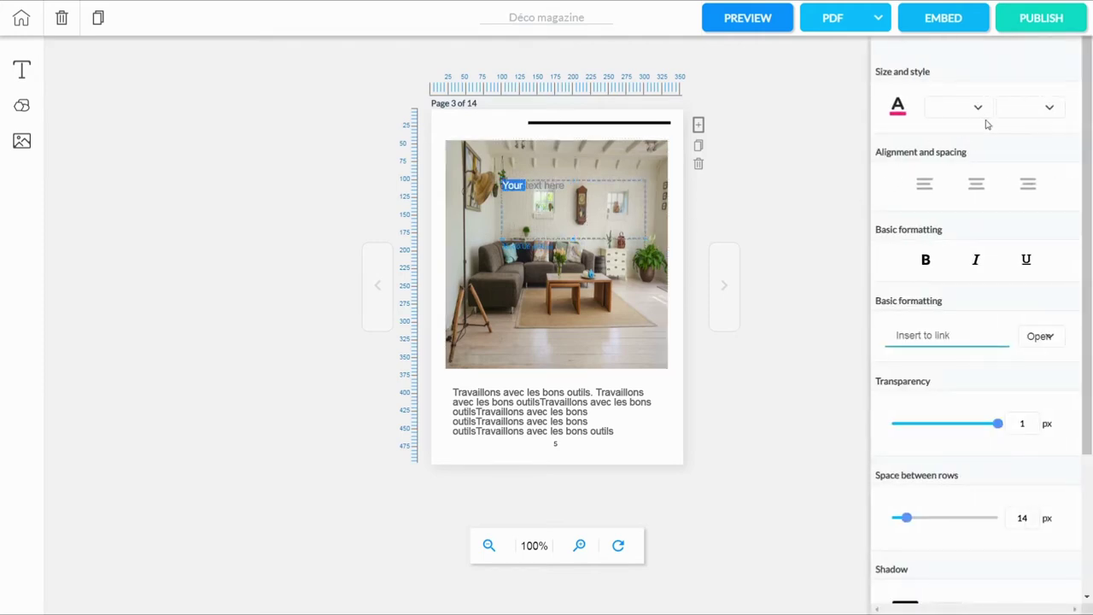
# - Check the font size and typeface of the Sommaire title on page 2, and reopen the new text box on page 3
pyautogui.click(979, 108)
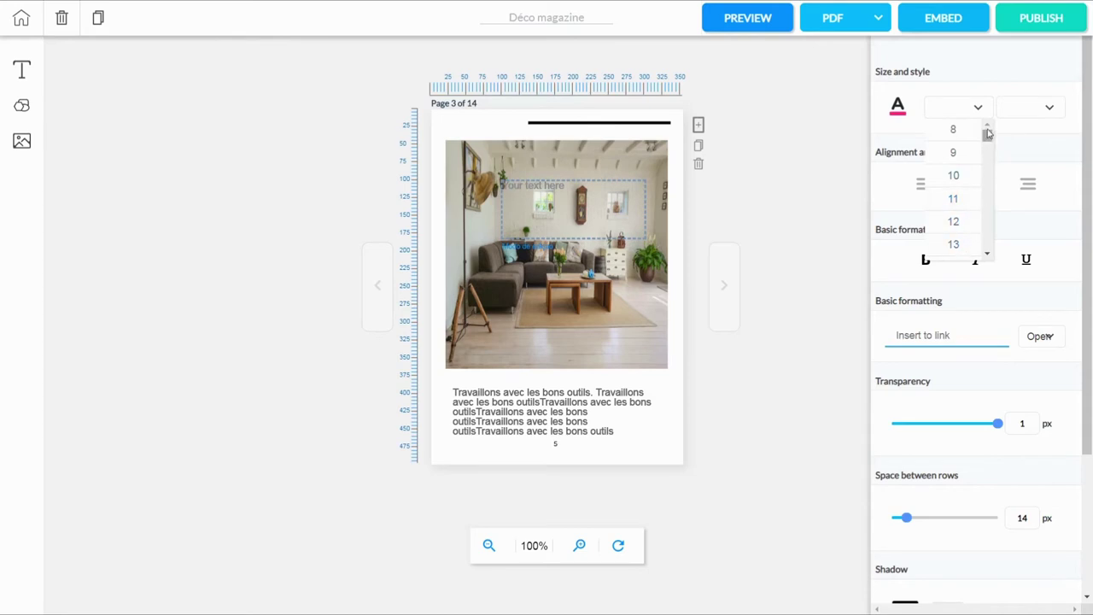
pyautogui.moveTo(988, 139)
pyautogui.mouseDown()
pyautogui.moveTo(991, 220)
pyautogui.moveTo(988, 157)
pyautogui.mouseUp()
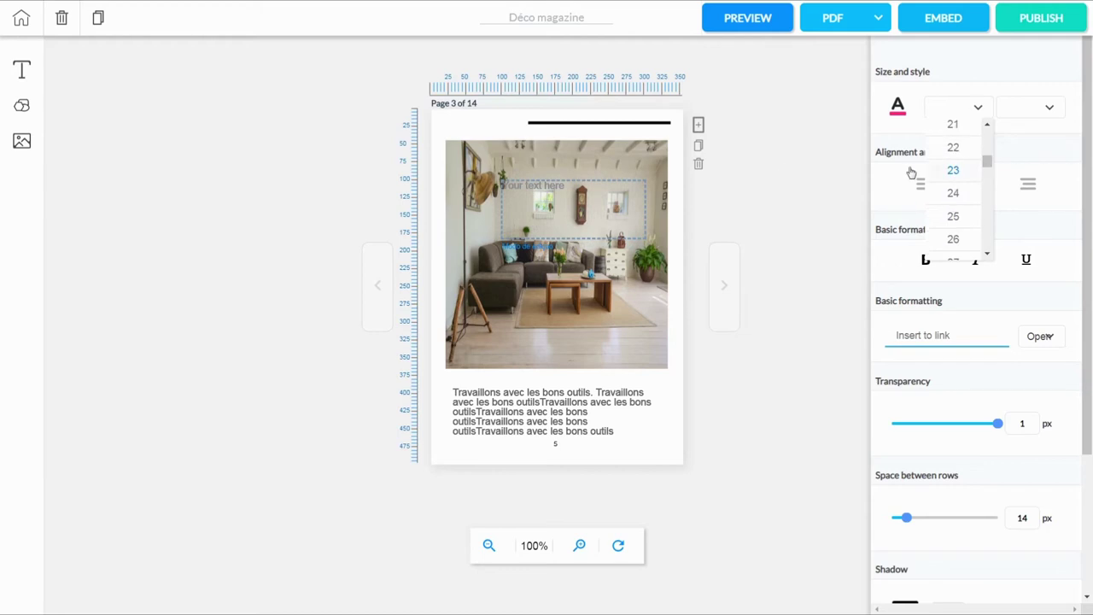
pyautogui.click(383, 288)
pyautogui.click(544, 138)
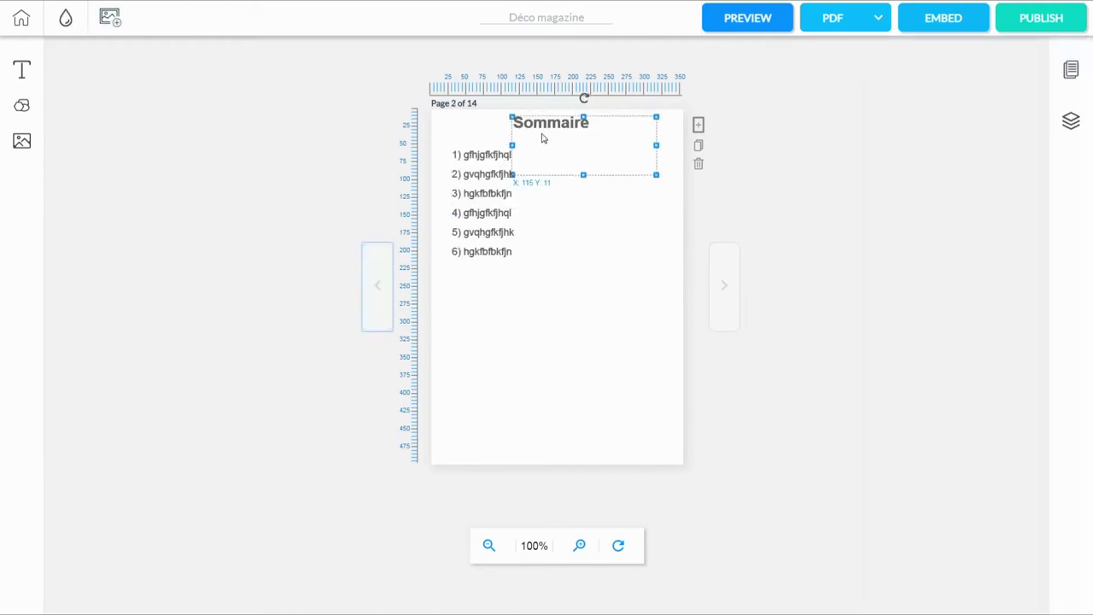
pyautogui.click(547, 128)
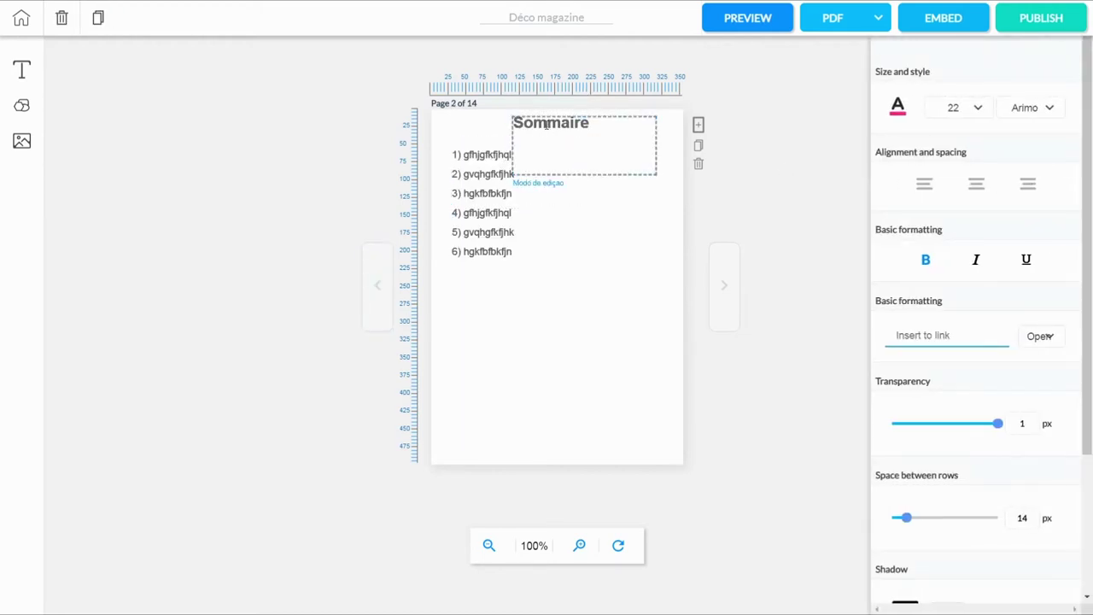
pyautogui.click(722, 290)
pyautogui.click(556, 154)
pyautogui.click(513, 184)
pyautogui.doubleClick(513, 184)
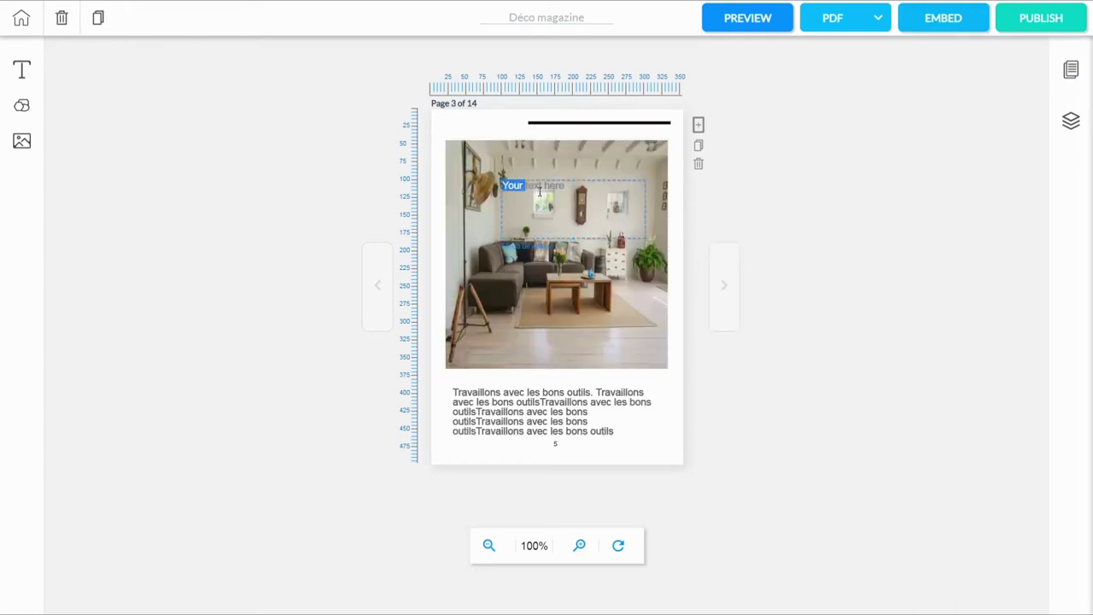
# - Set the font size of the new text box to 22
pyautogui.click(973, 104)
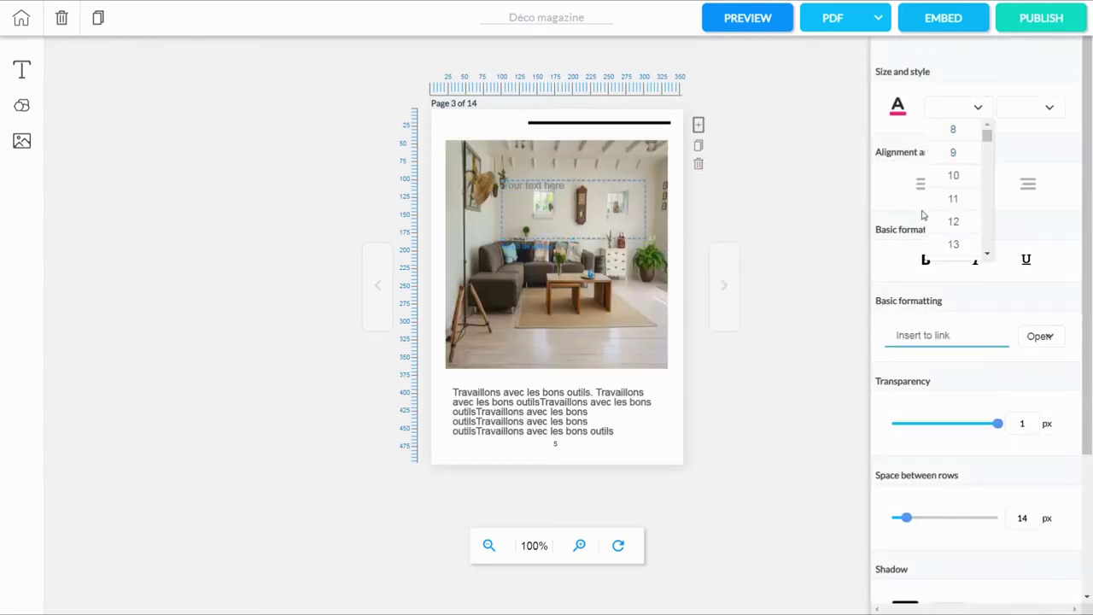
pyautogui.click(987, 255)
pyautogui.click(987, 254)
pyautogui.click(987, 255)
pyautogui.click(988, 255)
pyautogui.click(987, 254)
pyautogui.click(987, 254)
pyautogui.click(987, 255)
pyautogui.click(953, 252)
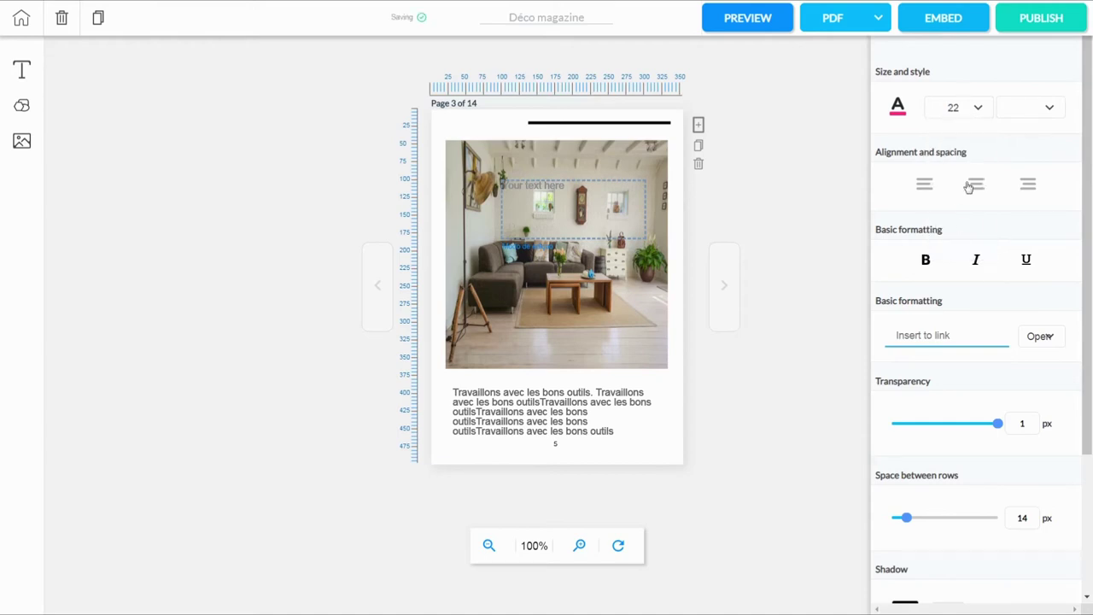
# - Choose the Arimo font for the new text box and replace its placeholder with "Votre déco sur mesure"
pyautogui.click(1050, 108)
pyautogui.click(1059, 242)
pyautogui.click(1059, 242)
pyautogui.click(1059, 243)
pyautogui.click(1059, 242)
pyautogui.click(1059, 242)
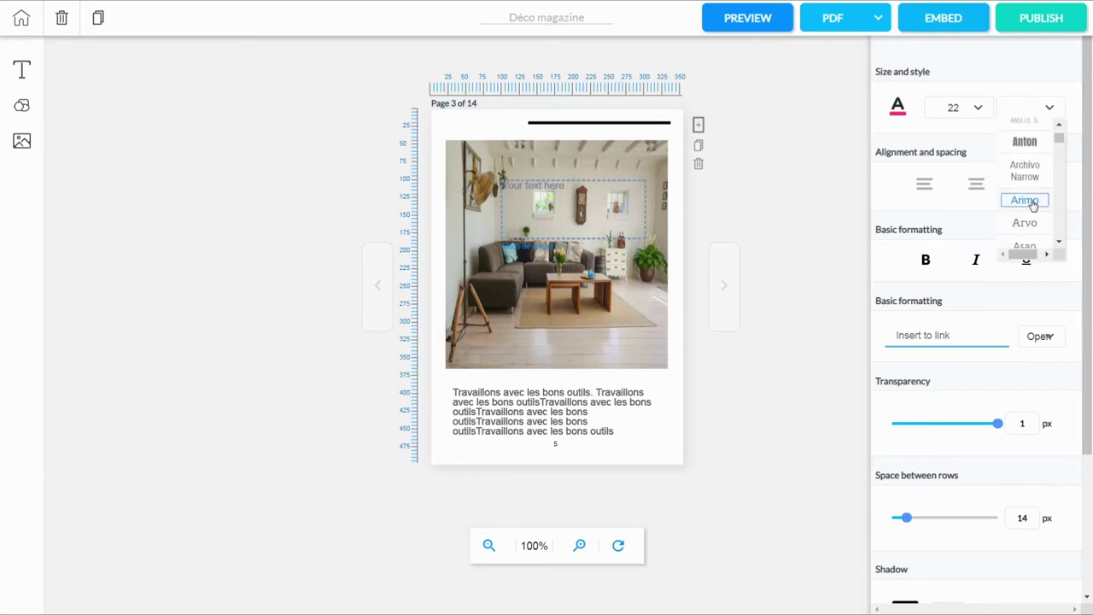
pyautogui.click(1028, 203)
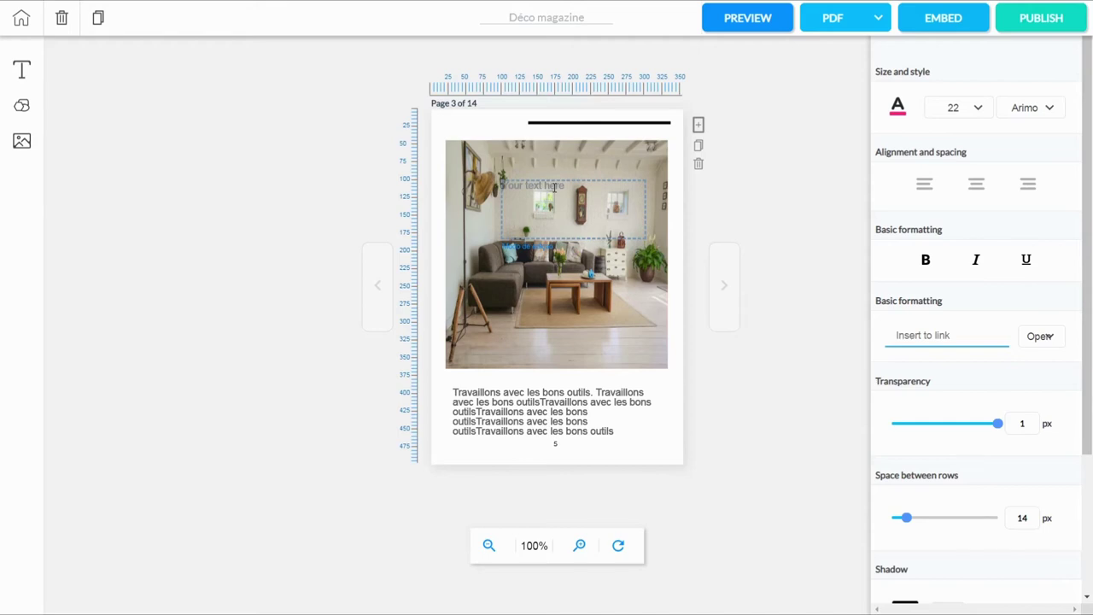
pyautogui.click(553, 186)
pyautogui.write('Votre déco sur mesure')
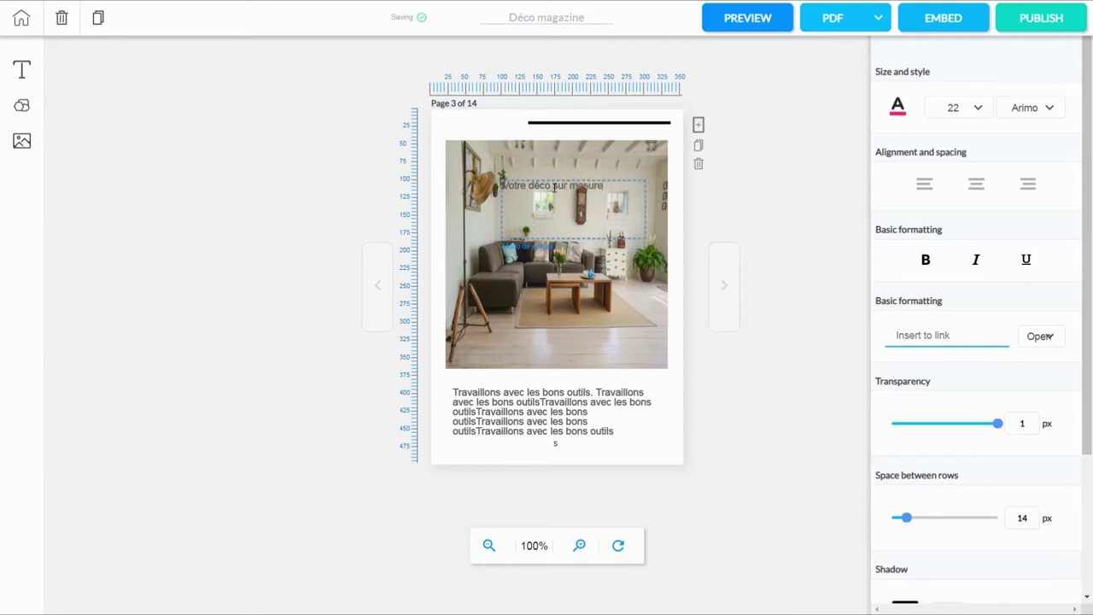
# - Select the whole title and reapply font size 22 after switching it to 13
pyautogui.moveTo(609, 189); pyautogui.dragTo(473, 183)
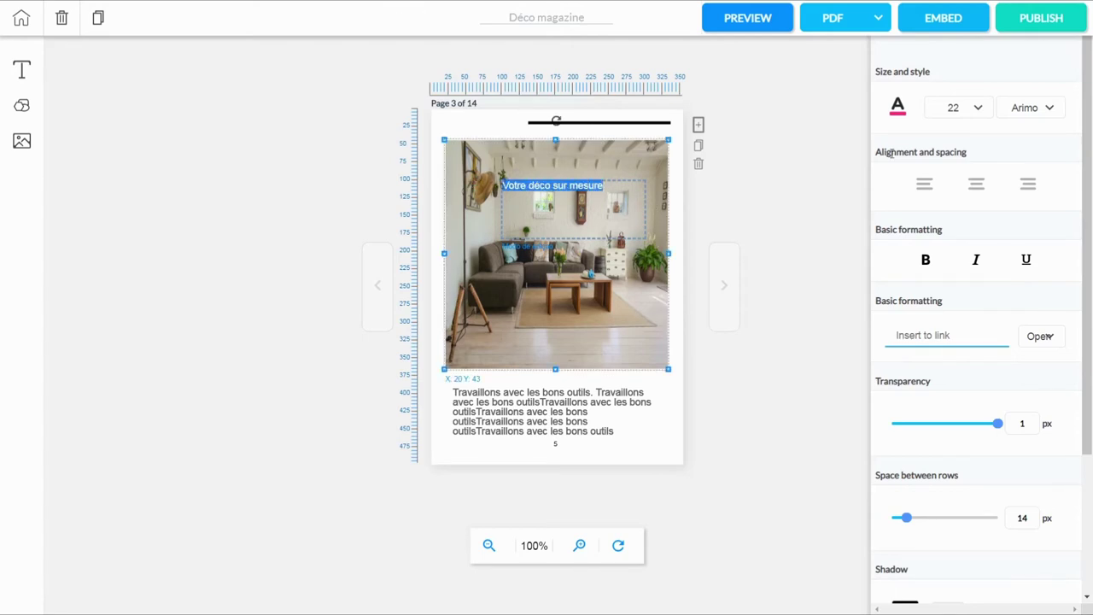
pyautogui.click(982, 109)
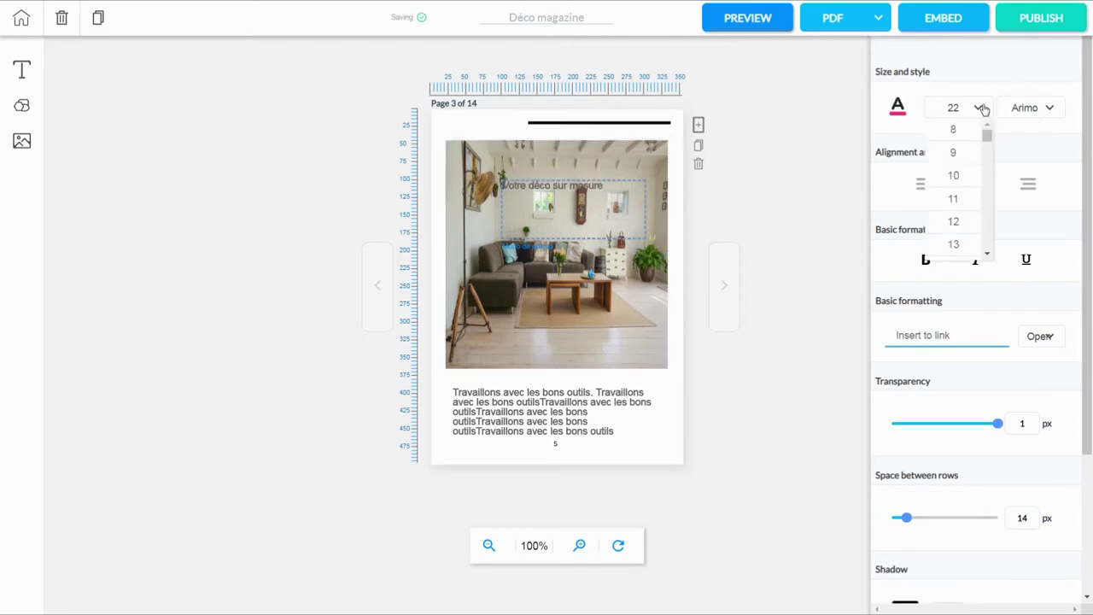
pyautogui.click(958, 246)
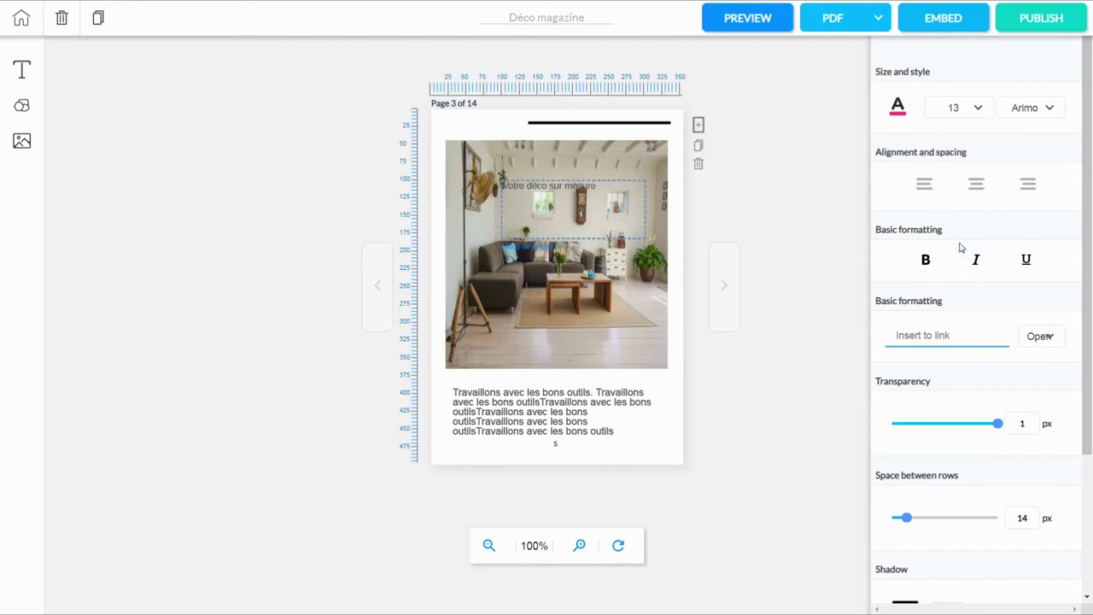
pyautogui.click(982, 111)
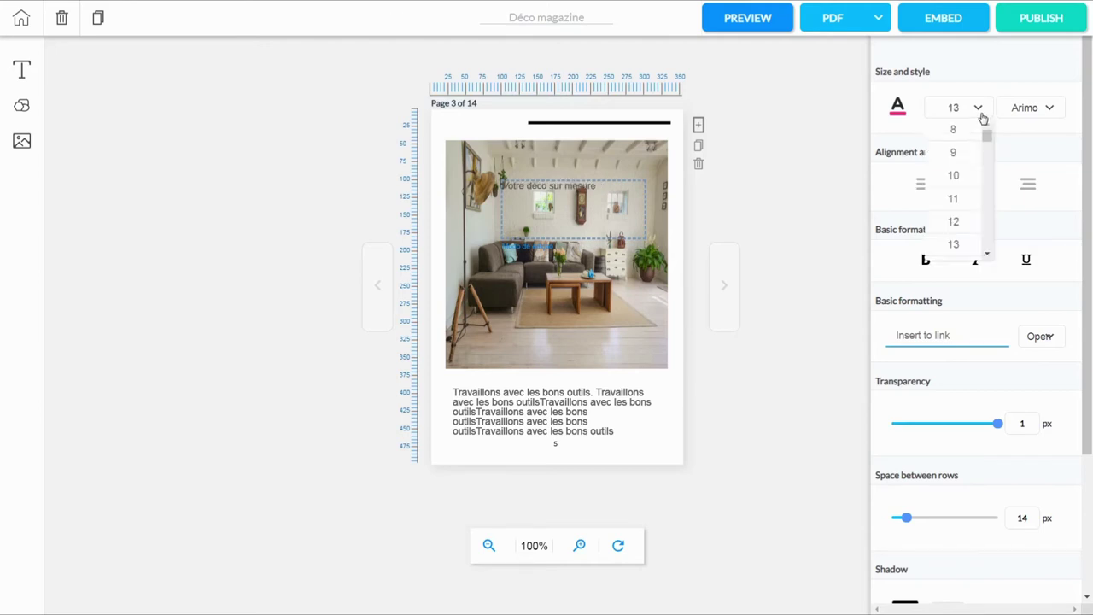
pyautogui.click(988, 254)
pyautogui.click(988, 256)
pyautogui.click(989, 256)
pyautogui.click(988, 256)
pyautogui.click(988, 256)
pyautogui.click(988, 256)
pyautogui.click(988, 256)
pyautogui.click(971, 255)
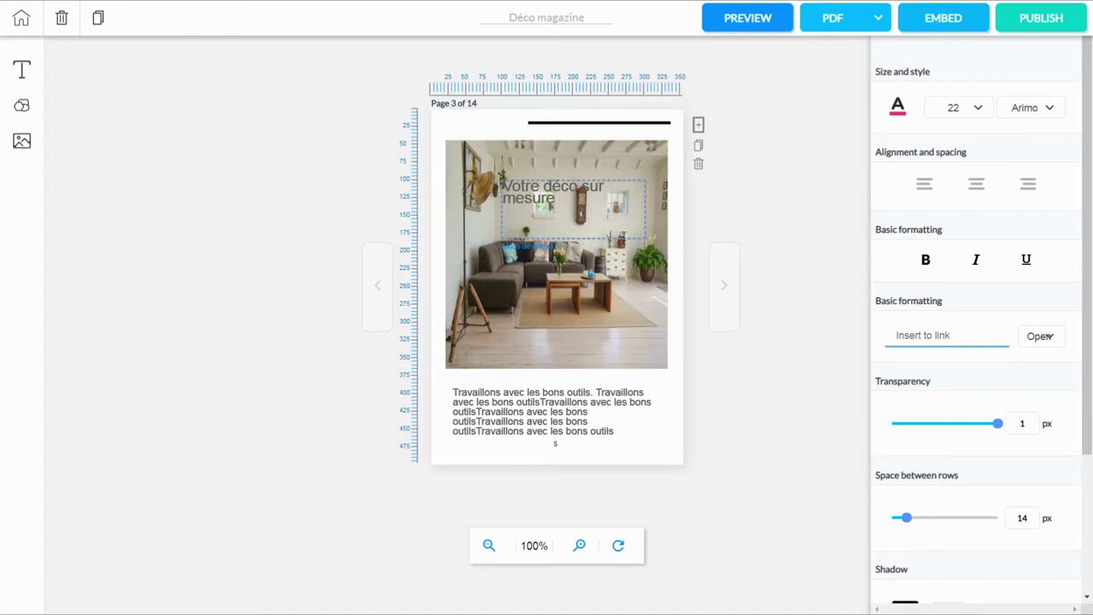
# - Try placing the title over the photo's upper left corner at about X 45, Y 50
pyautogui.click(612, 268)
pyautogui.click(554, 195)
pyautogui.moveTo(554, 195); pyautogui.dragTo(516, 155)
pyautogui.click(561, 158)
pyautogui.click(555, 141)
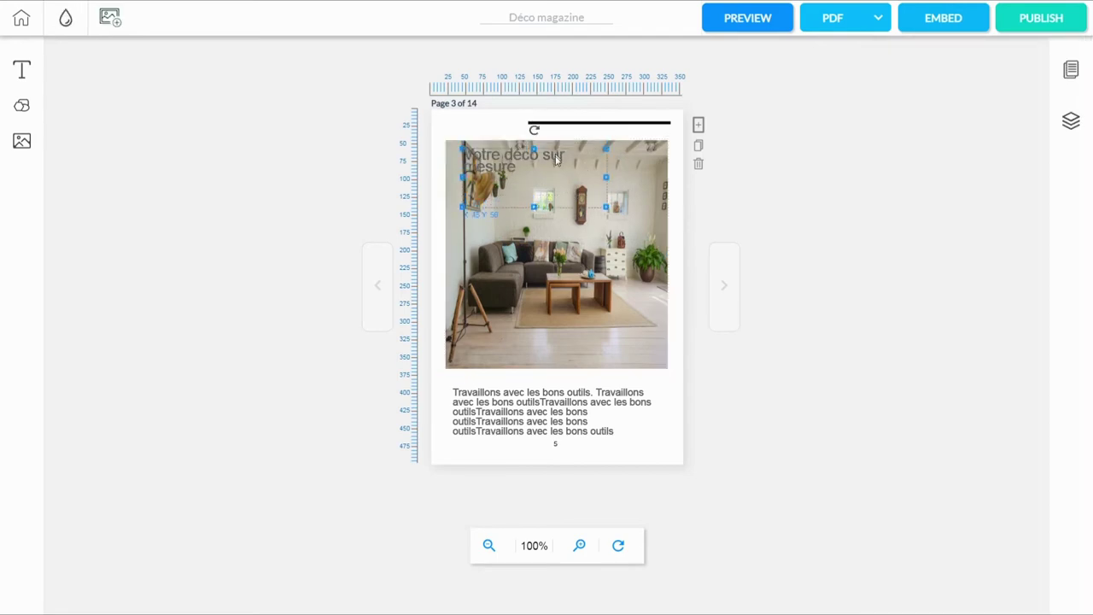
pyautogui.hotkey('ctrl', 'z')
# - Lower the photo's top edge to about Y 75 and move the title, slightly narrowed, into the space above it
pyautogui.moveTo(555, 141); pyautogui.dragTo(555, 161)
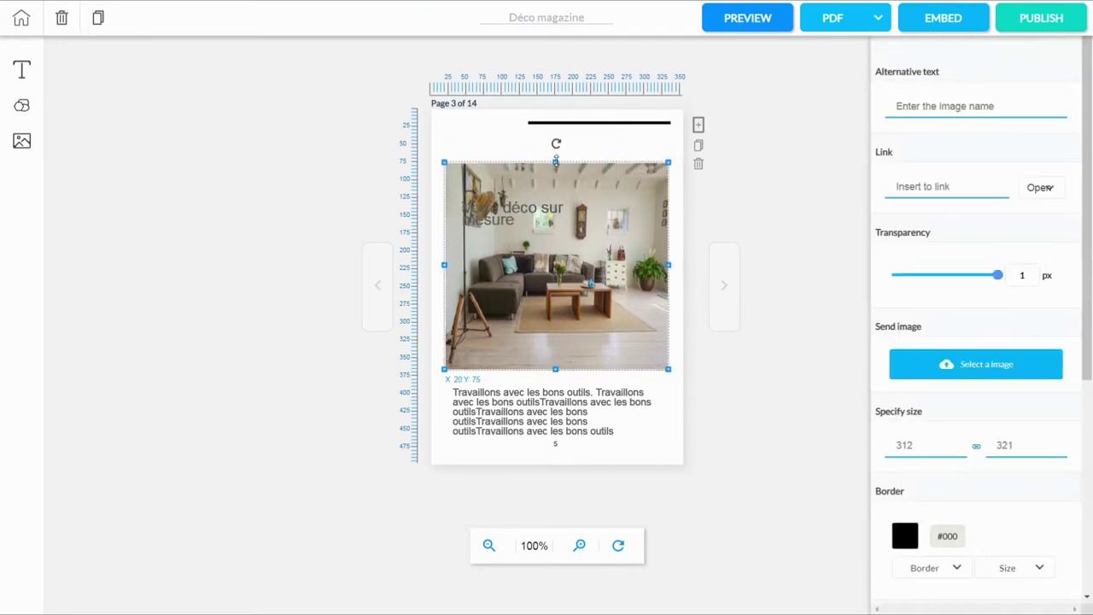
pyautogui.click(557, 250)
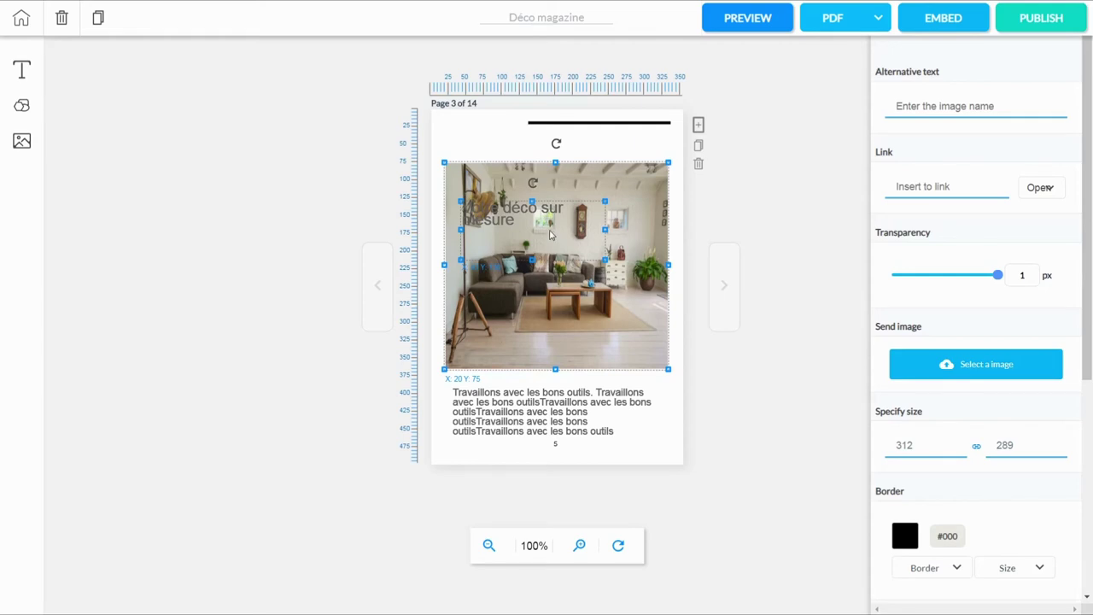
pyautogui.moveTo(547, 229); pyautogui.dragTo(536, 162)
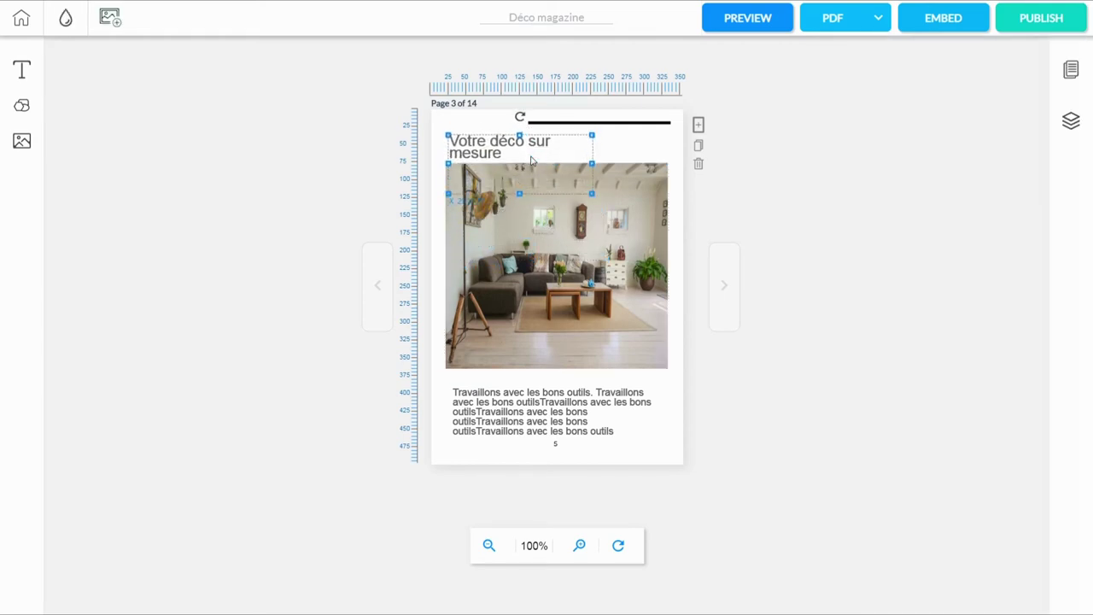
pyautogui.moveTo(594, 163); pyautogui.dragTo(568, 174)
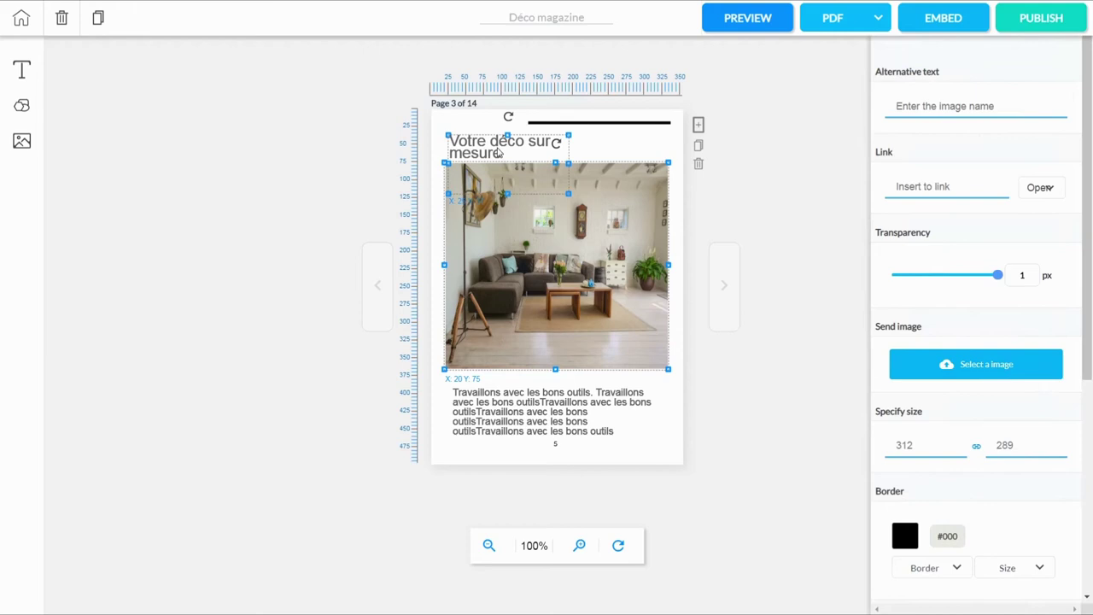
# - Change the font of the title "Votre déco sur mesure" to Dancing Script
pyautogui.click(499, 152)
pyautogui.doubleClick(499, 152)
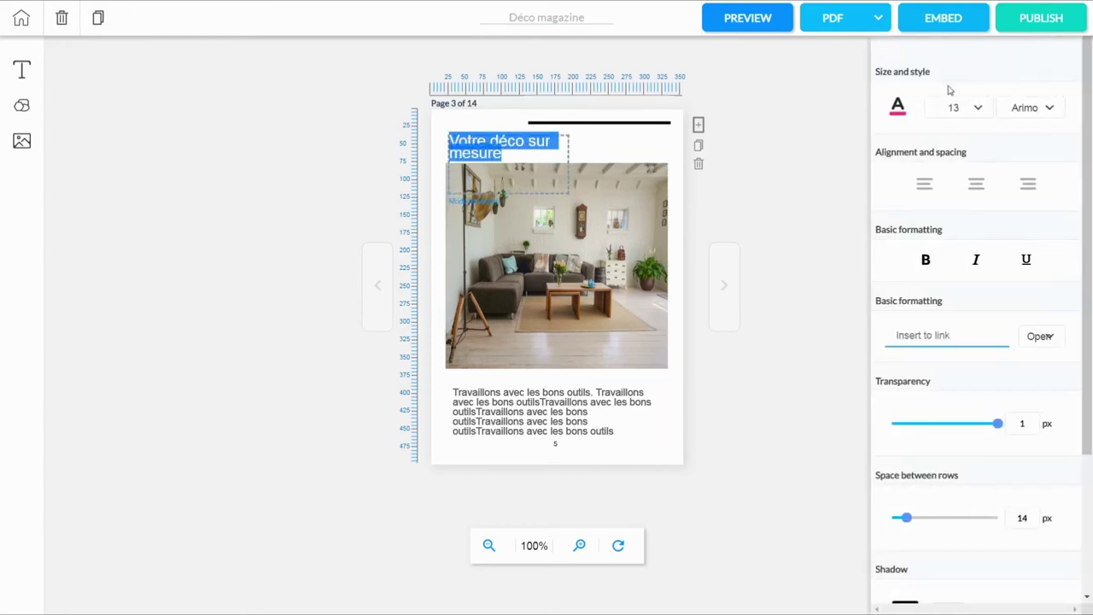
pyautogui.click(1050, 108)
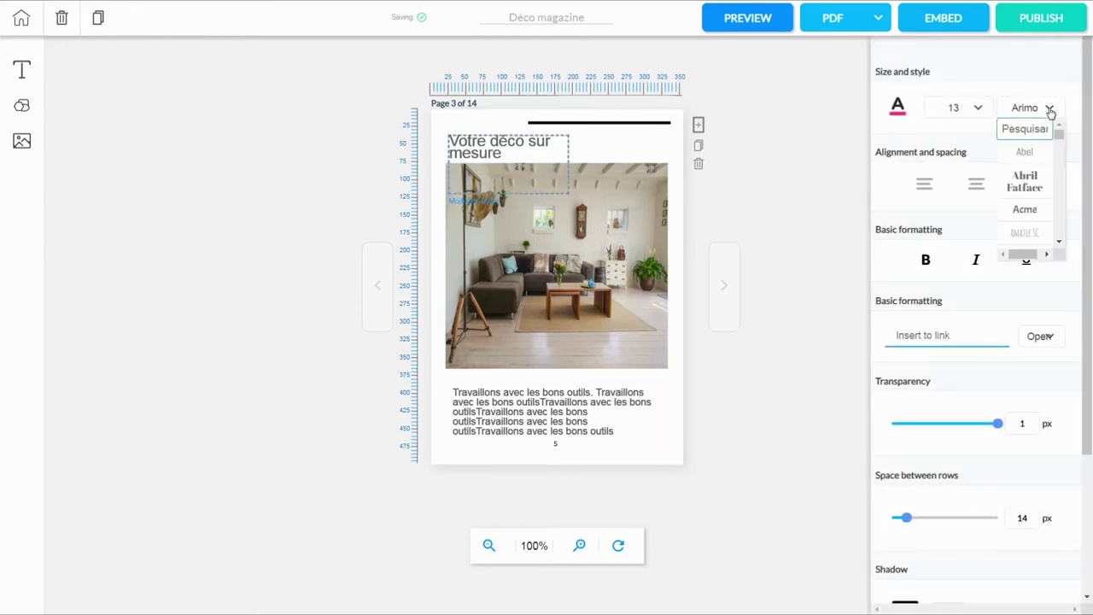
pyautogui.click(1059, 247)
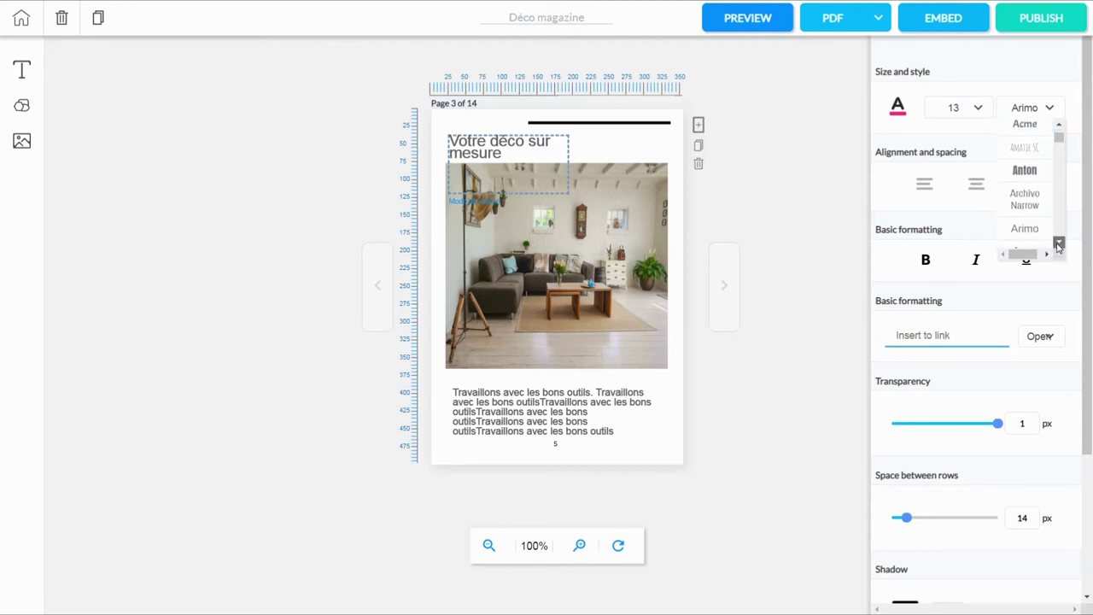
pyautogui.moveTo(1058, 247); pyautogui.dragTo(1059, 247)
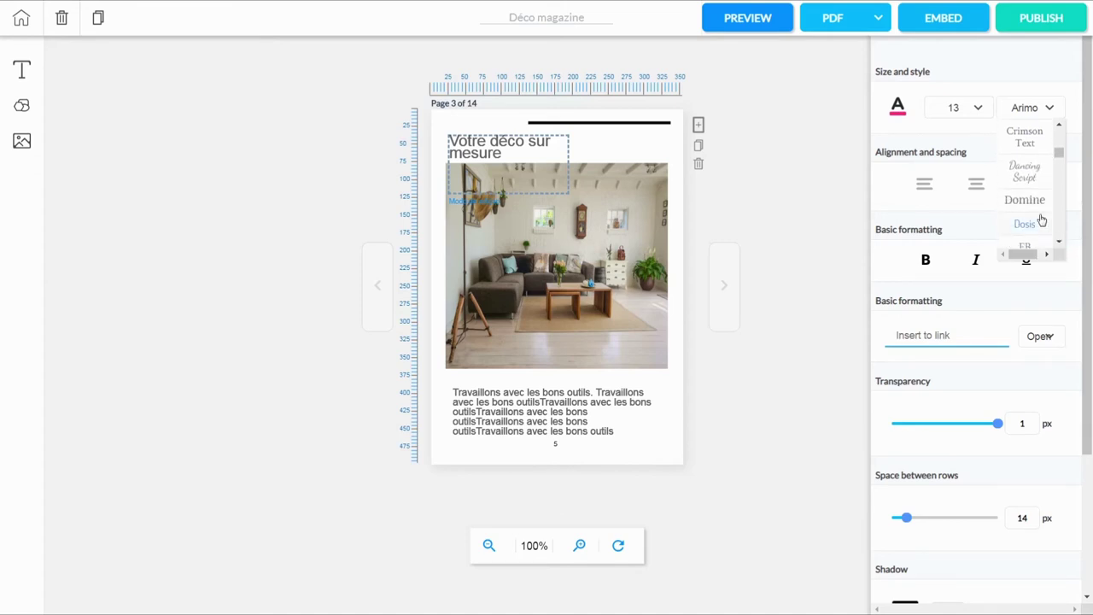
pyautogui.click(1032, 168)
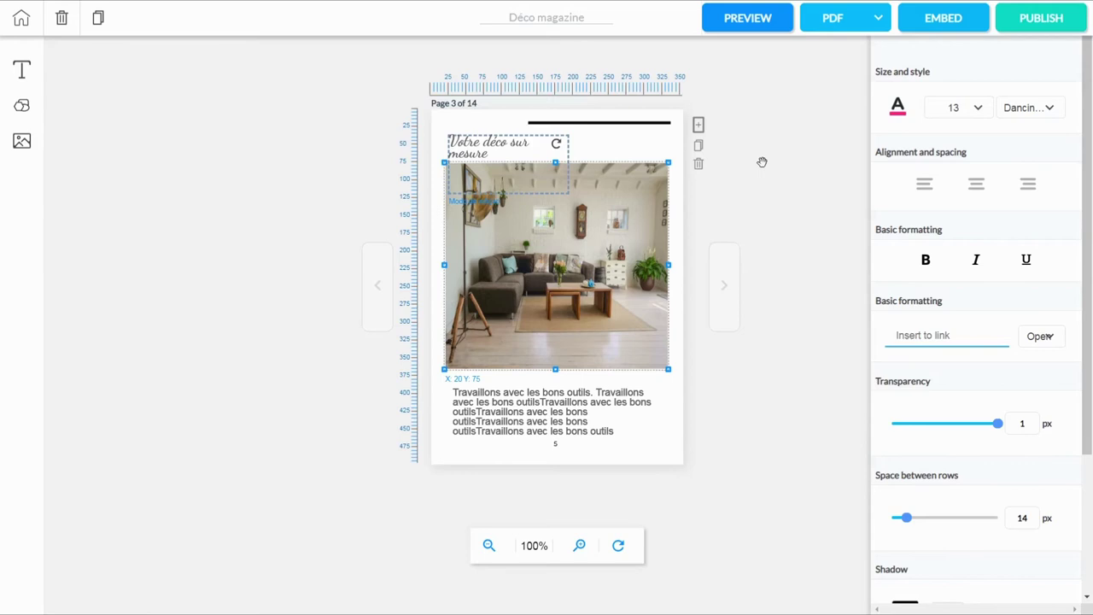
# - Change the title's font to Nunito Sans and deselect the text box
pyautogui.click(1050, 109)
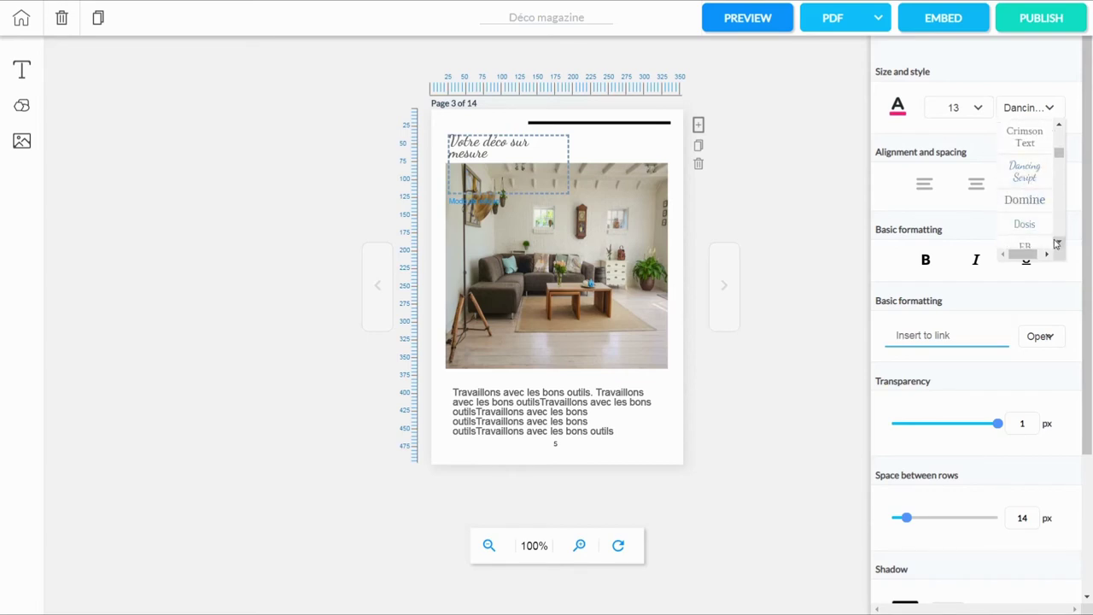
pyautogui.moveTo(1059, 245); pyautogui.dragTo(1059, 245)
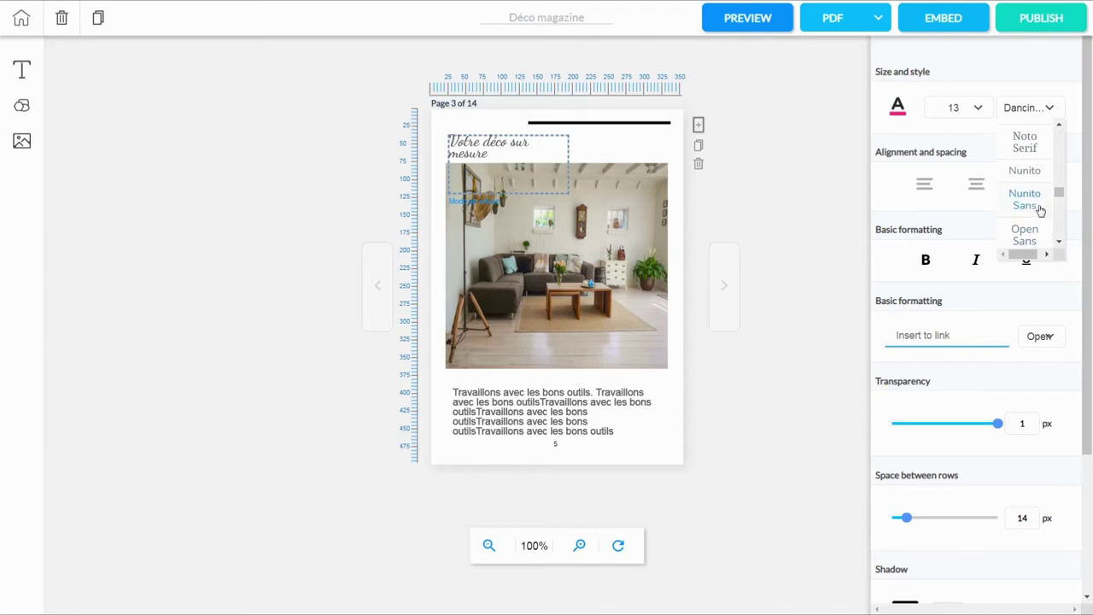
pyautogui.click(612, 139)
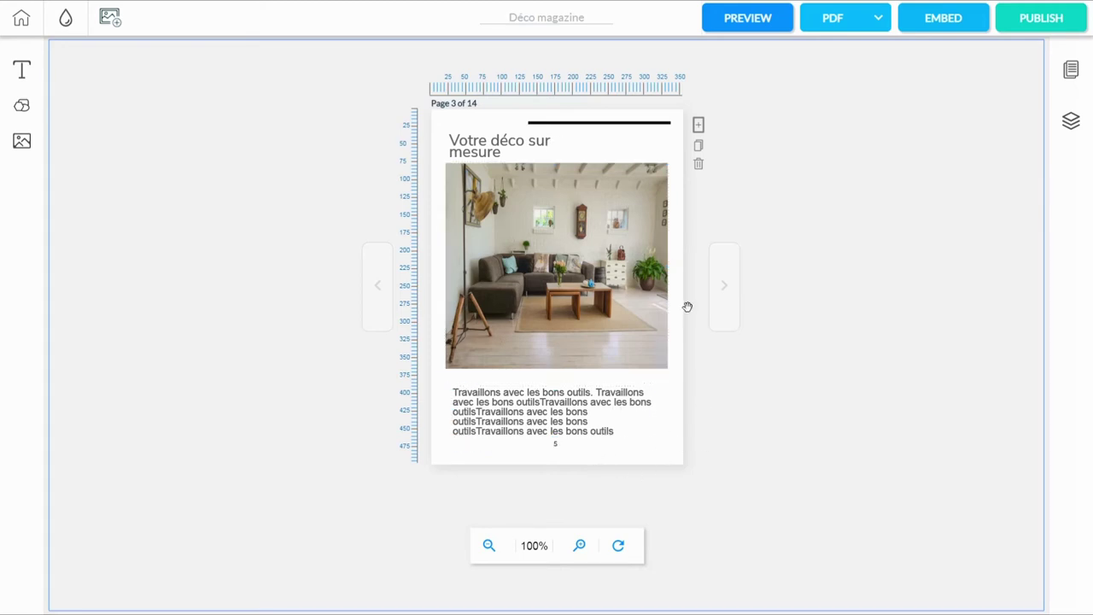
# - Delete the two upper fashion photos on page 4
pyautogui.click(726, 308)
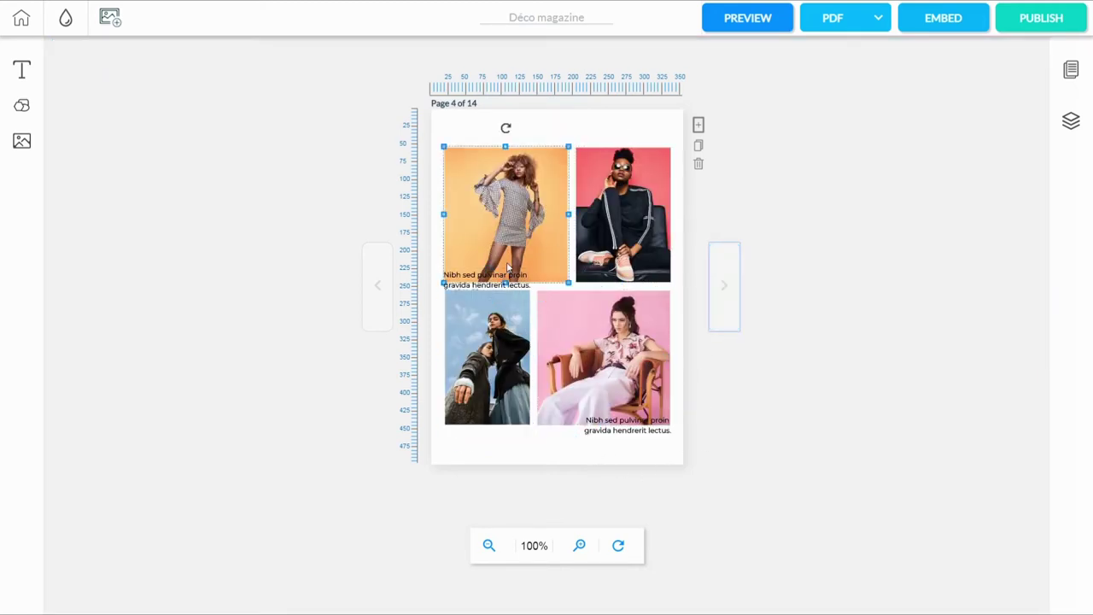
pyautogui.click(519, 215)
pyautogui.rightClick(518, 215)
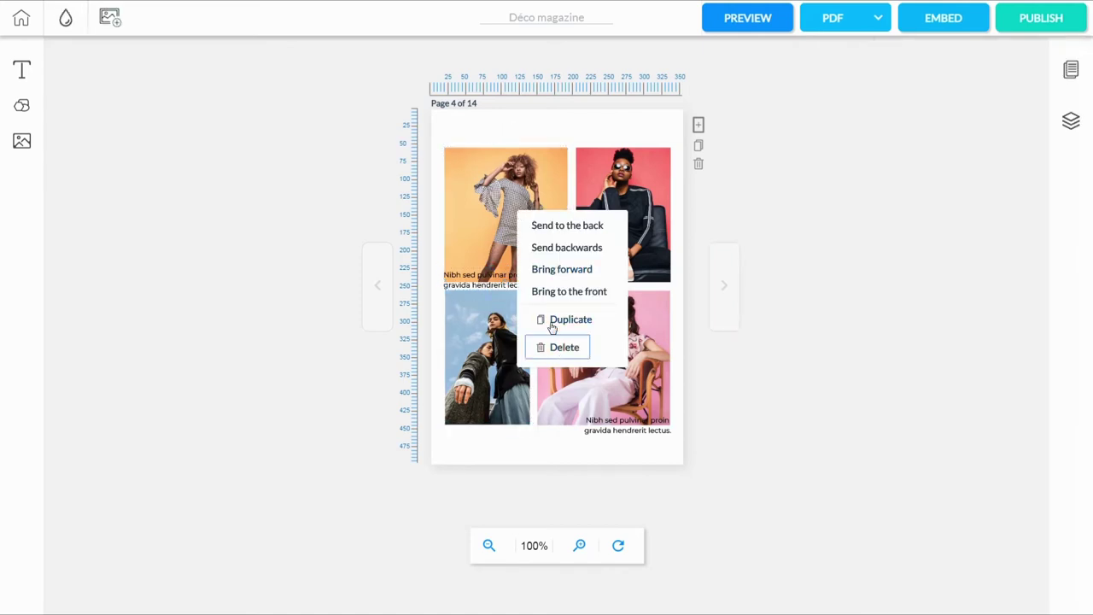
pyautogui.click(567, 225)
pyautogui.rightClick(591, 221)
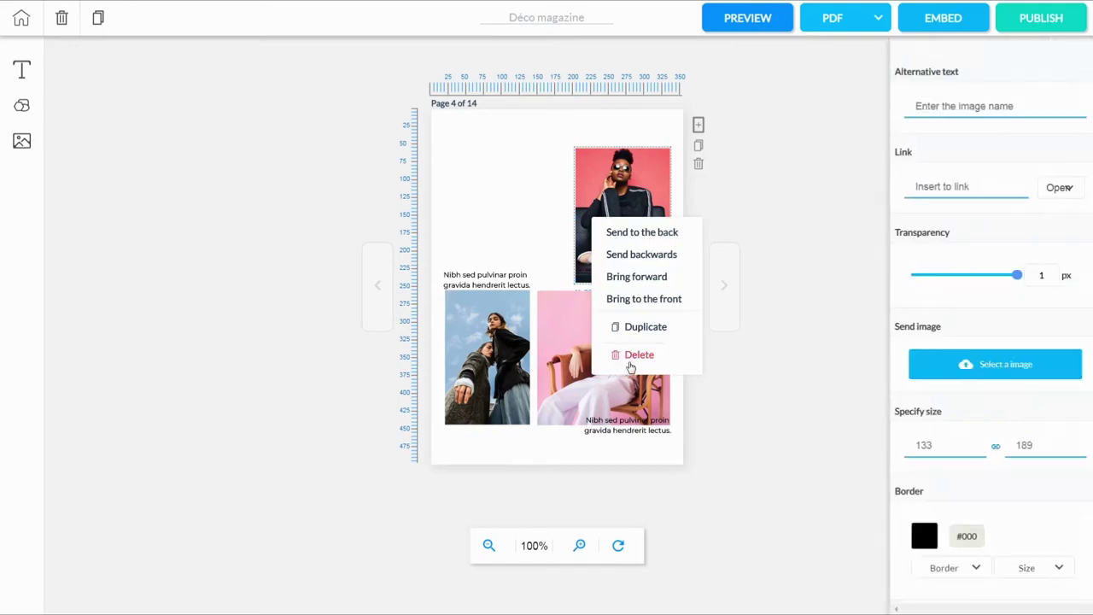
pyautogui.click(631, 356)
# - Move the blue-sky photo to about X 18, Y 46, its caption near the page bottom, and the pink photo to about X 156, Y 223
pyautogui.moveTo(462, 363); pyautogui.dragTo(462, 218)
pyautogui.moveTo(514, 293); pyautogui.dragTo(509, 426)
pyautogui.moveTo(575, 302); pyautogui.dragTo(579, 271)
pyautogui.moveTo(579, 327); pyautogui.dragTo(579, 335)
pyautogui.click(487, 223)
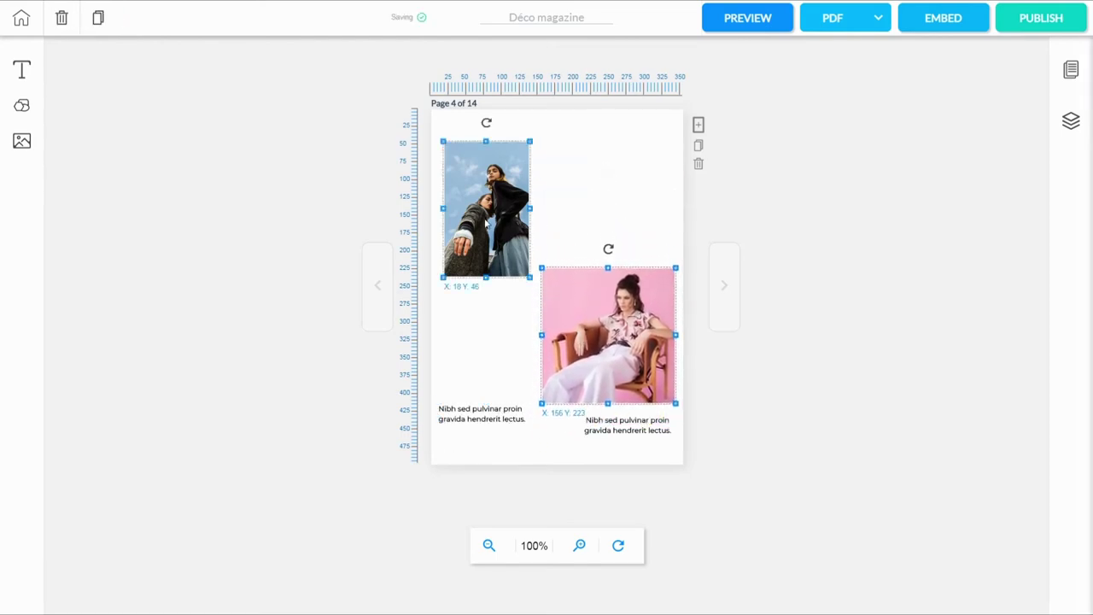
# - Replace the blue-sky fashion photo on page 4 with the deco (6) image
pyautogui.rightClick(485, 222)
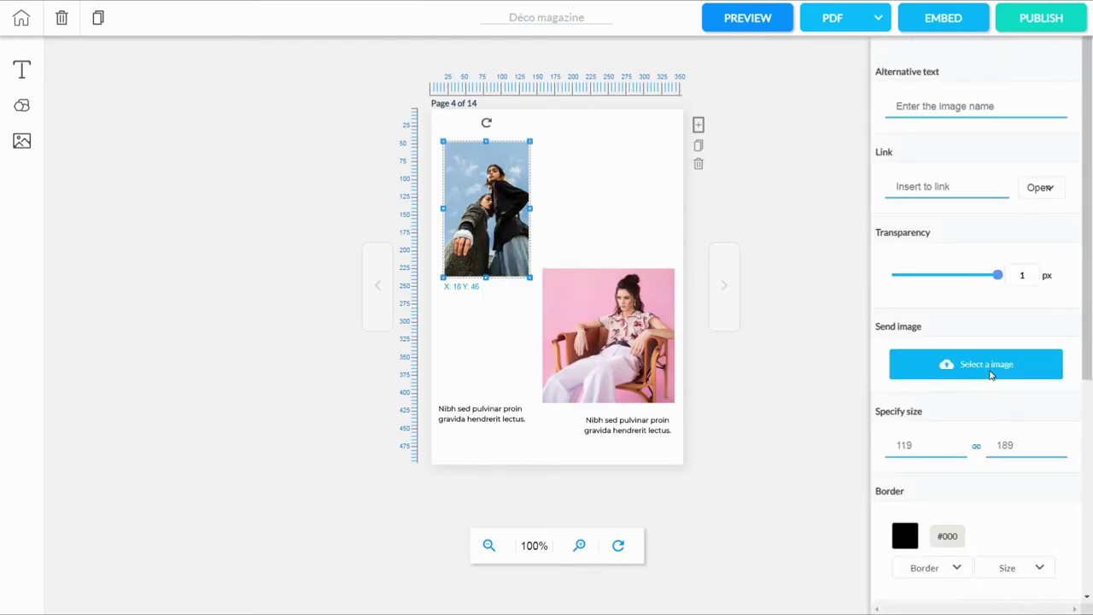
pyautogui.click(989, 369)
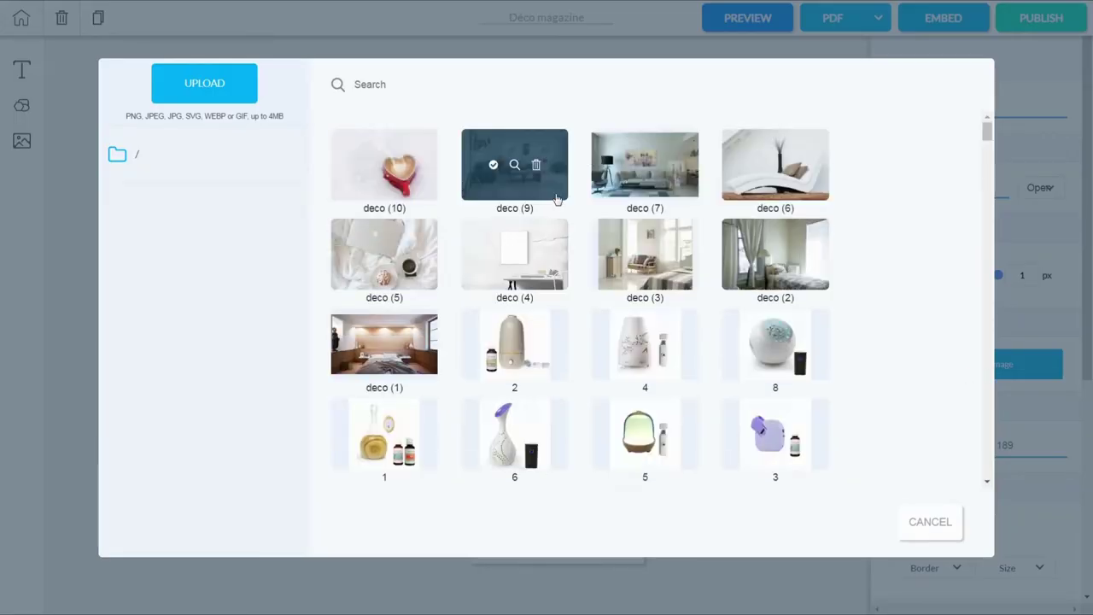
pyautogui.moveTo(649, 167)
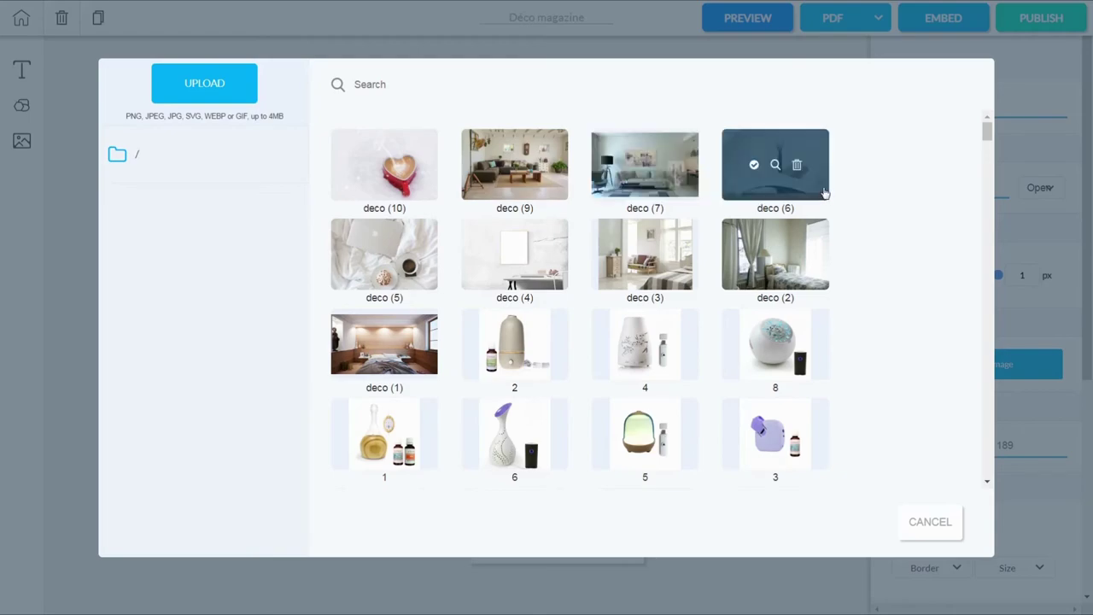
pyautogui.click(753, 164)
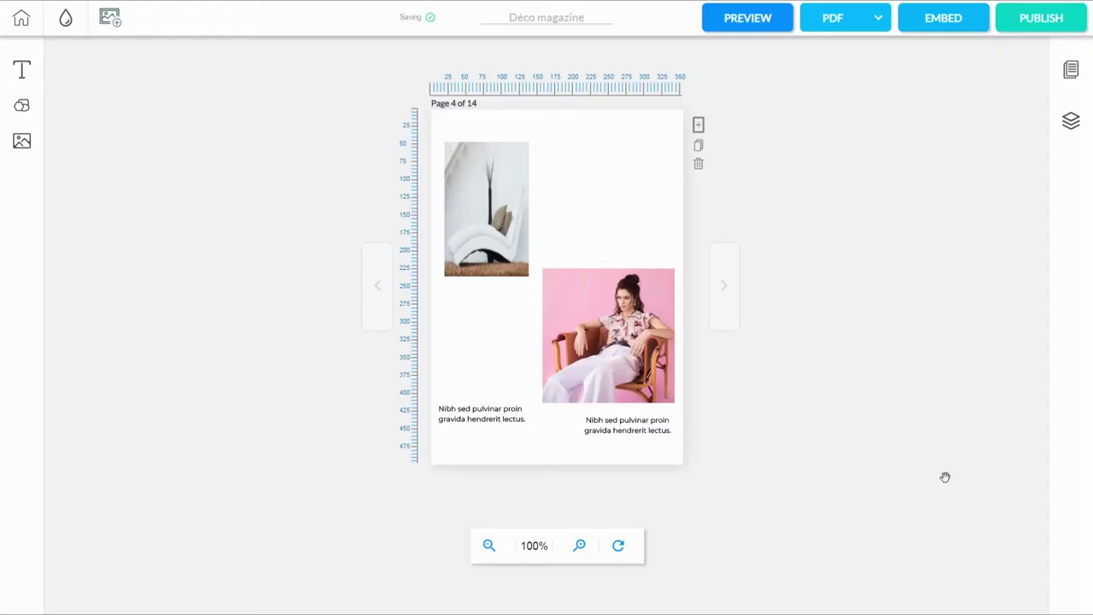
# - Widen the white lounge chair photo into a landscape format and centre it across the upper part of page 4
pyautogui.click(530, 195)
pyautogui.moveTo(552, 211); pyautogui.dragTo(633, 204)
pyautogui.moveTo(534, 141)
pyautogui.mouseDown()
pyautogui.moveTo(547, 129)
pyautogui.moveTo(550, 150)
pyautogui.mouseUp()
pyautogui.moveTo(554, 208)
pyautogui.mouseDown()
pyautogui.moveTo(576, 197)
pyautogui.moveTo(569, 205)
pyautogui.mouseUp()
# - Replace the pink armchair photo on page 4 with the deco (4) image
pyautogui.click(608, 341)
pyautogui.rightClick(610, 345)
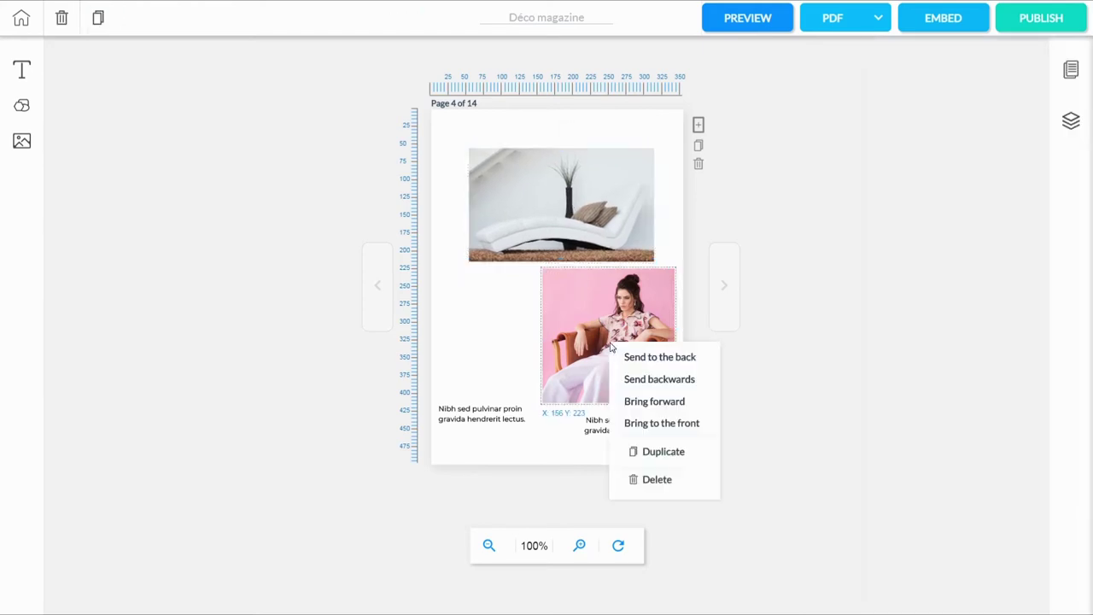
pyautogui.click(996, 368)
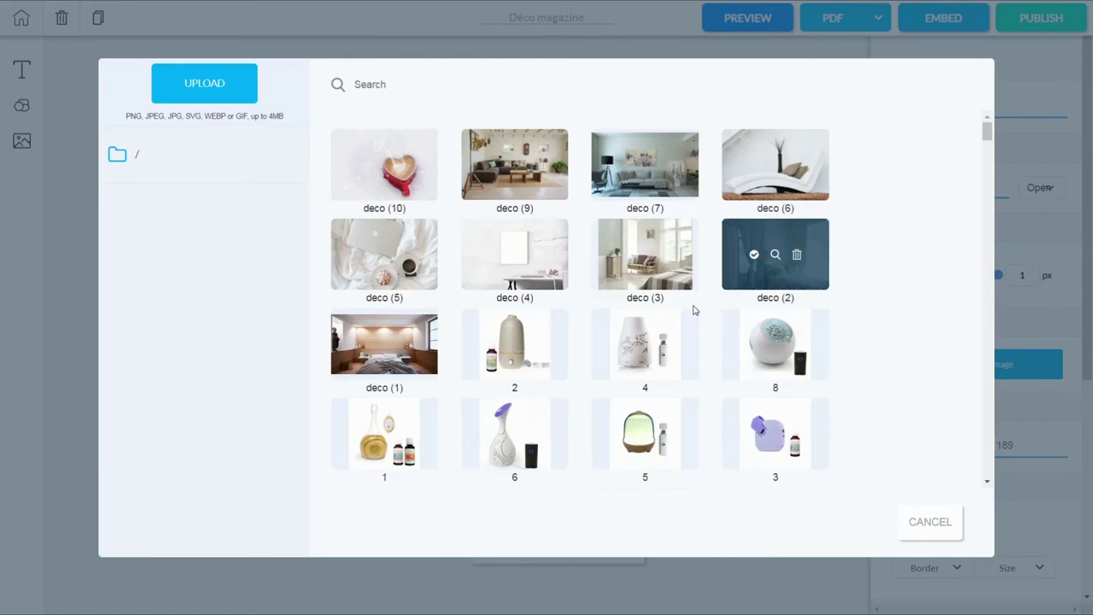
pyautogui.click(494, 257)
pyautogui.click(629, 360)
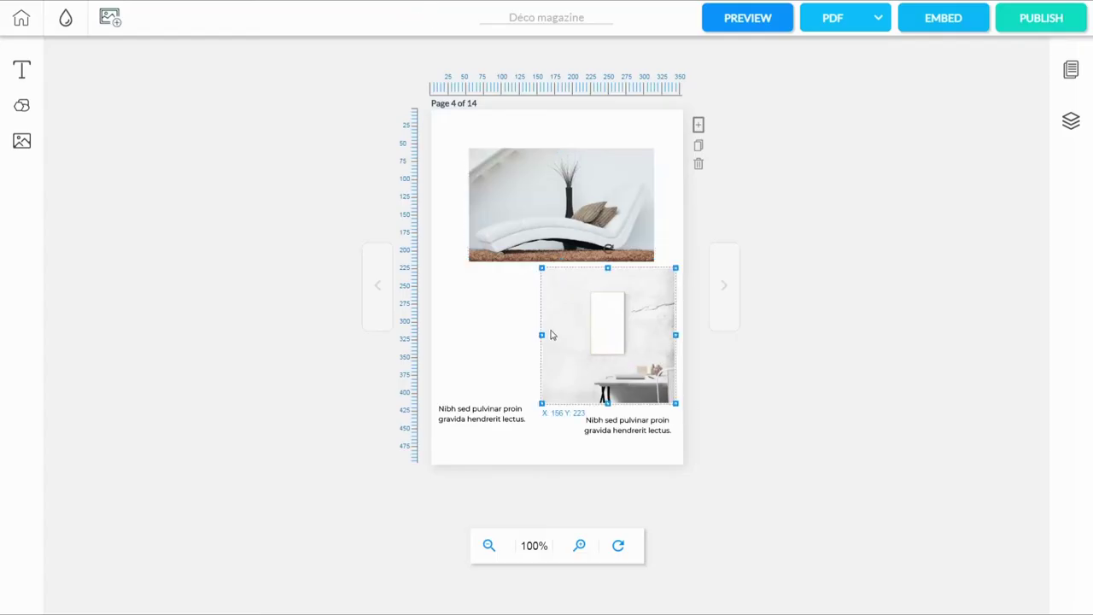
# - Resize the white desk photo to about 242 × 147 and move it past the page's left edge, to about X -63, Y 260
pyautogui.moveTo(541, 338); pyautogui.dragTo(462, 339)
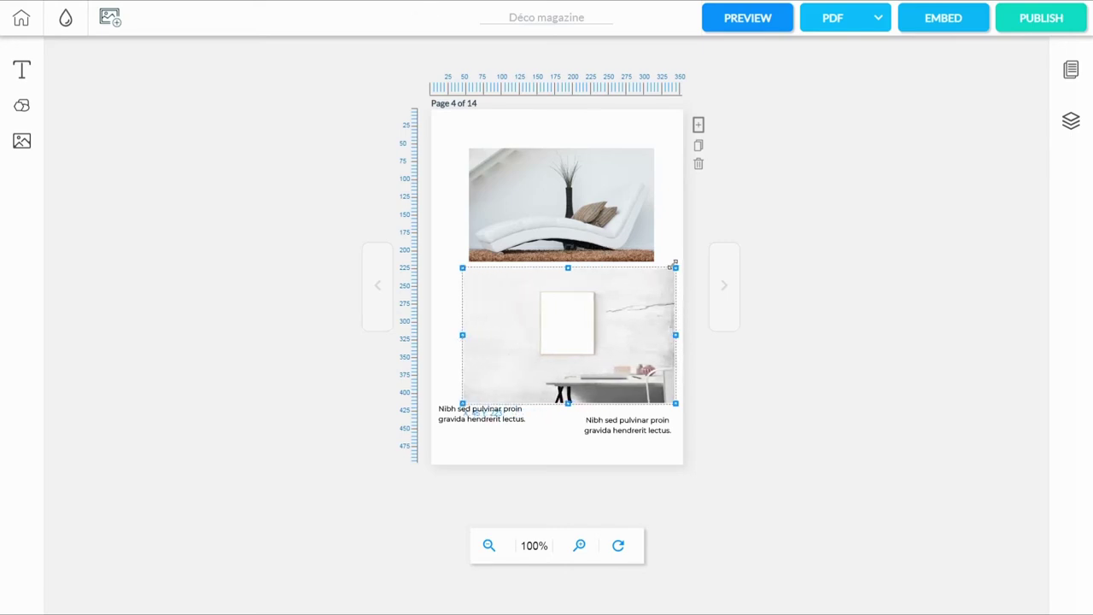
pyautogui.moveTo(671, 270); pyautogui.dragTo(631, 301)
pyautogui.moveTo(589, 339); pyautogui.dragTo(619, 334)
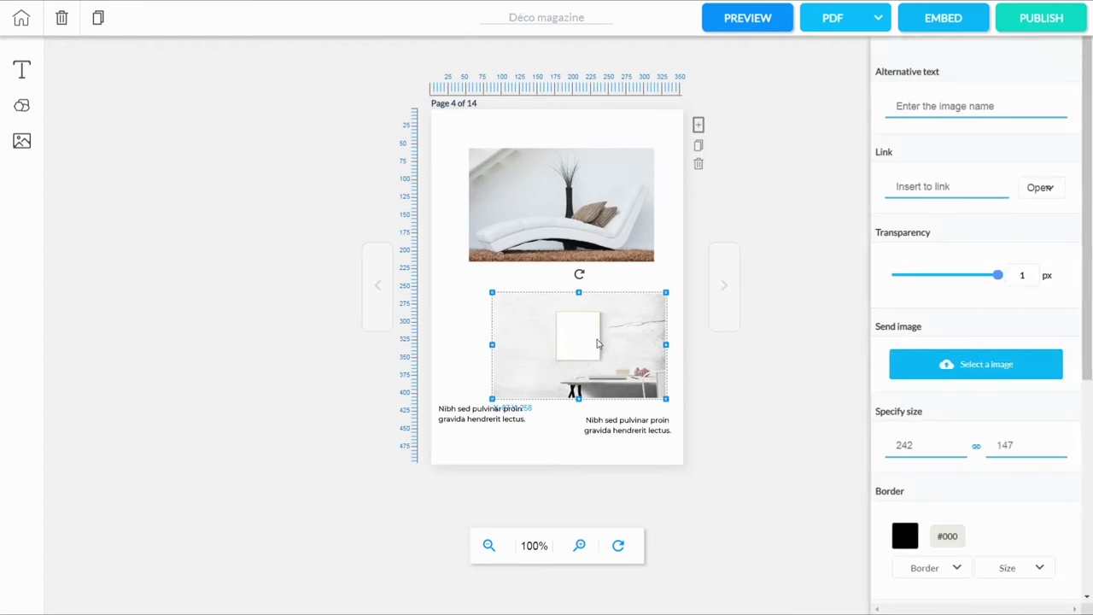
pyautogui.moveTo(619, 350); pyautogui.dragTo(500, 398)
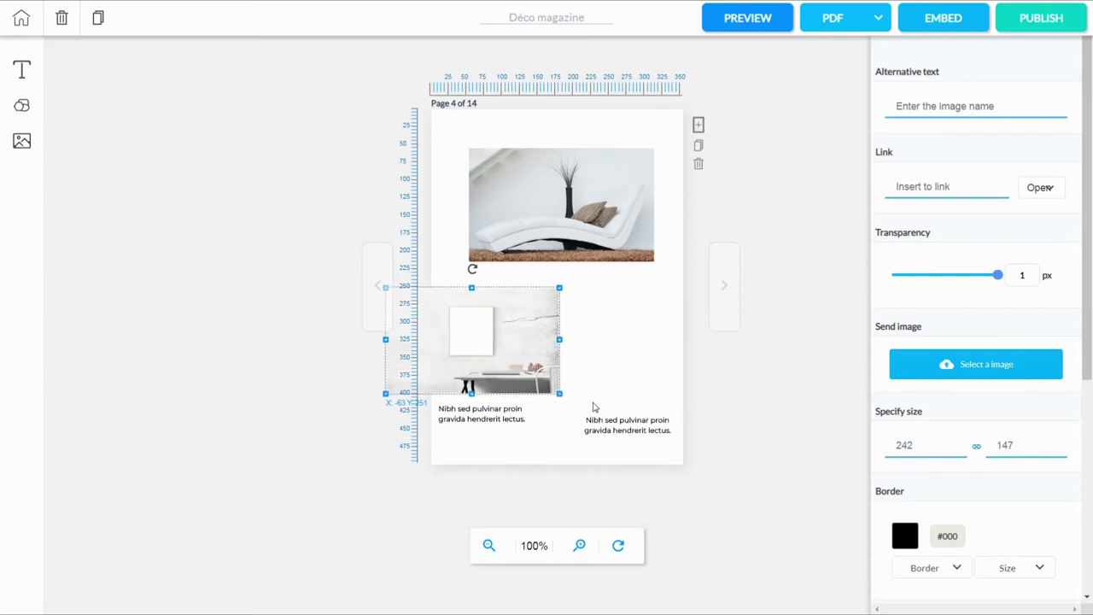
pyautogui.moveTo(539, 344); pyautogui.dragTo(539, 351)
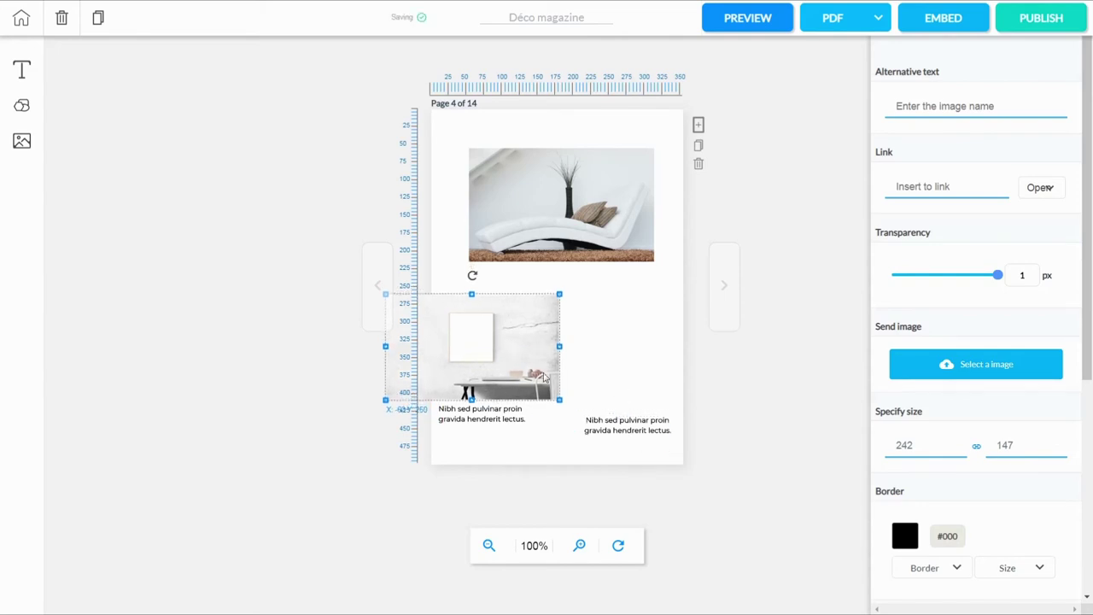
# - Move the right-hand caption beneath the lounge chair photo and the other caption beneath the desk photo, at about X 41, Y 415
pyautogui.moveTo(608, 423); pyautogui.dragTo(604, 285)
pyautogui.moveTo(498, 406)
pyautogui.mouseDown()
pyautogui.moveTo(499, 422)
pyautogui.moveTo(605, 411)
pyautogui.moveTo(515, 418)
pyautogui.mouseUp()
pyautogui.click(508, 361)
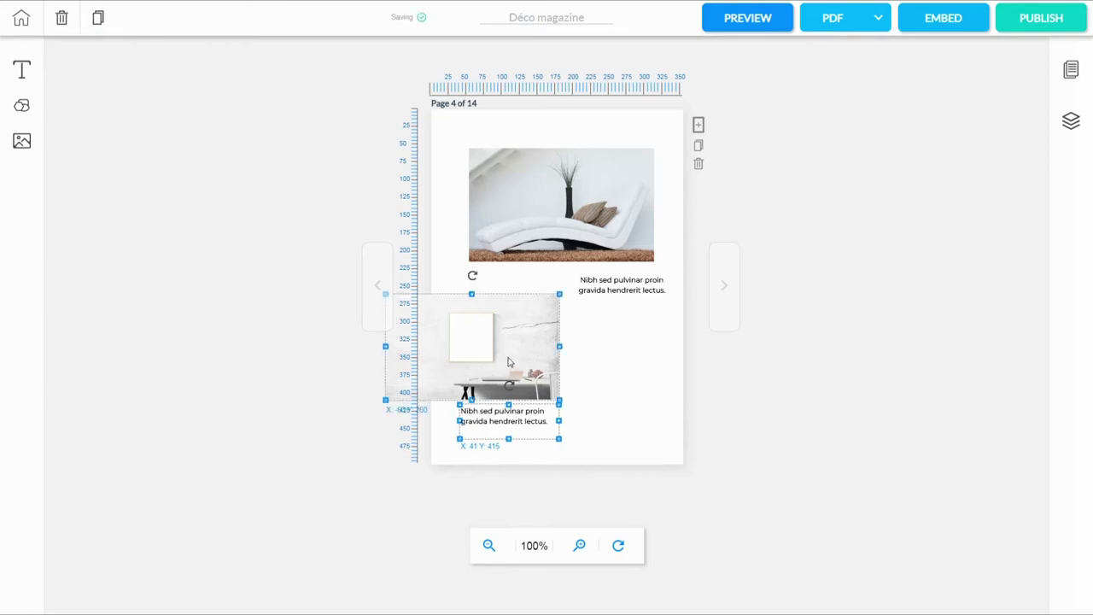
# - Move the lounge chair photo down to about X 54, Y 70, just above its caption, and deselect it
pyautogui.click(581, 231)
pyautogui.click(613, 288)
pyautogui.keyDown('shift'); pyautogui.click(582, 230); pyautogui.keyUp('shift')
pyautogui.moveTo(581, 230); pyautogui.dragTo(581, 218)
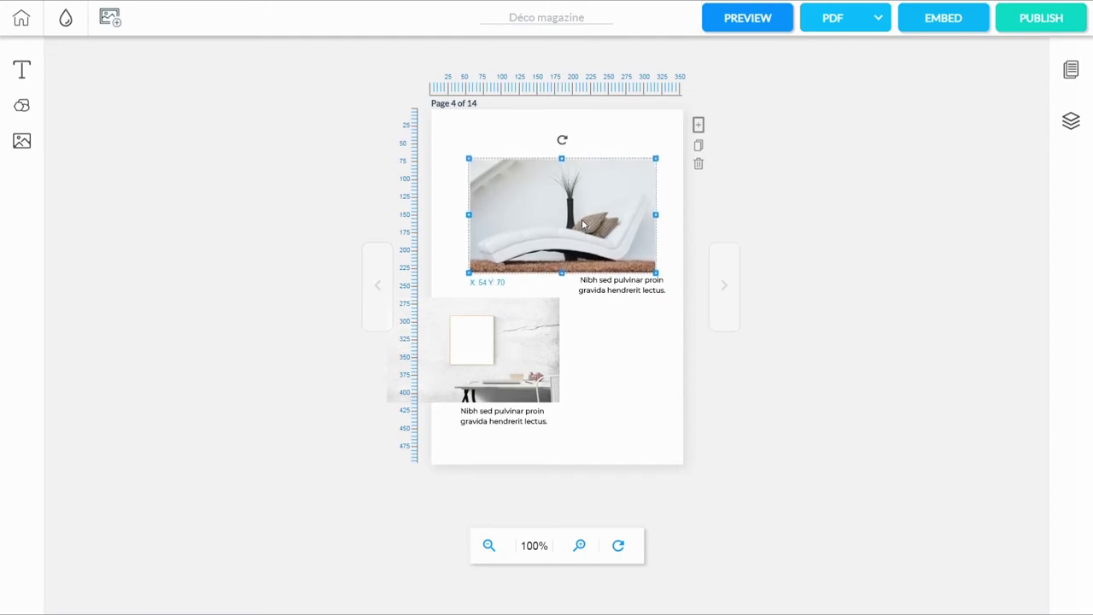
pyautogui.click(512, 419)
pyautogui.click(620, 420)
pyautogui.click(491, 438)
pyautogui.click(632, 491)
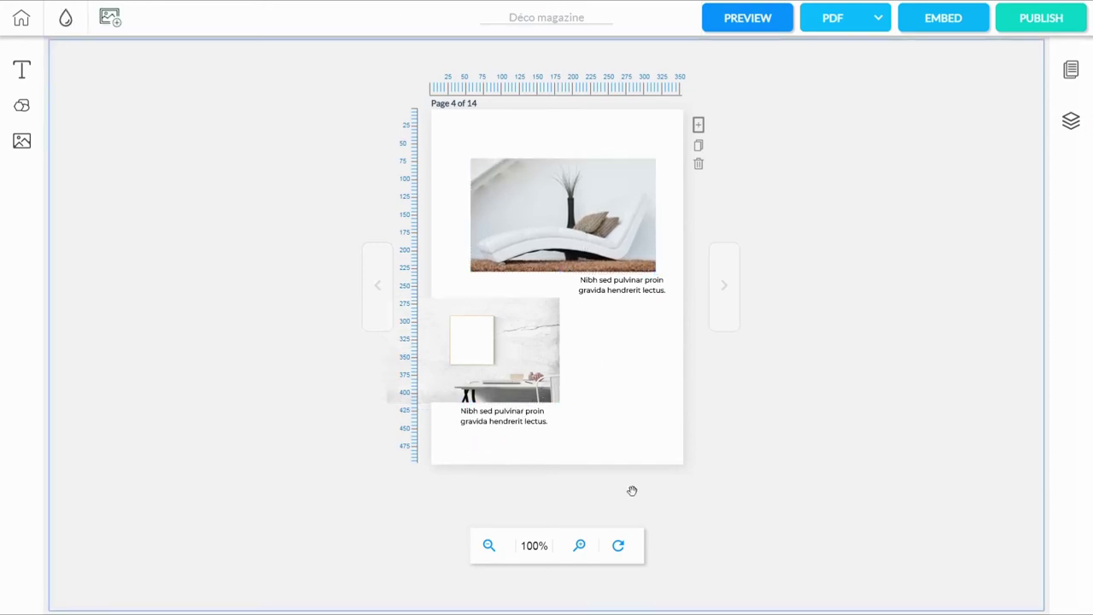
# - Replace the title "Guidance" on page 5 with "Nos choix"
pyautogui.click(727, 300)
pyautogui.click(529, 213)
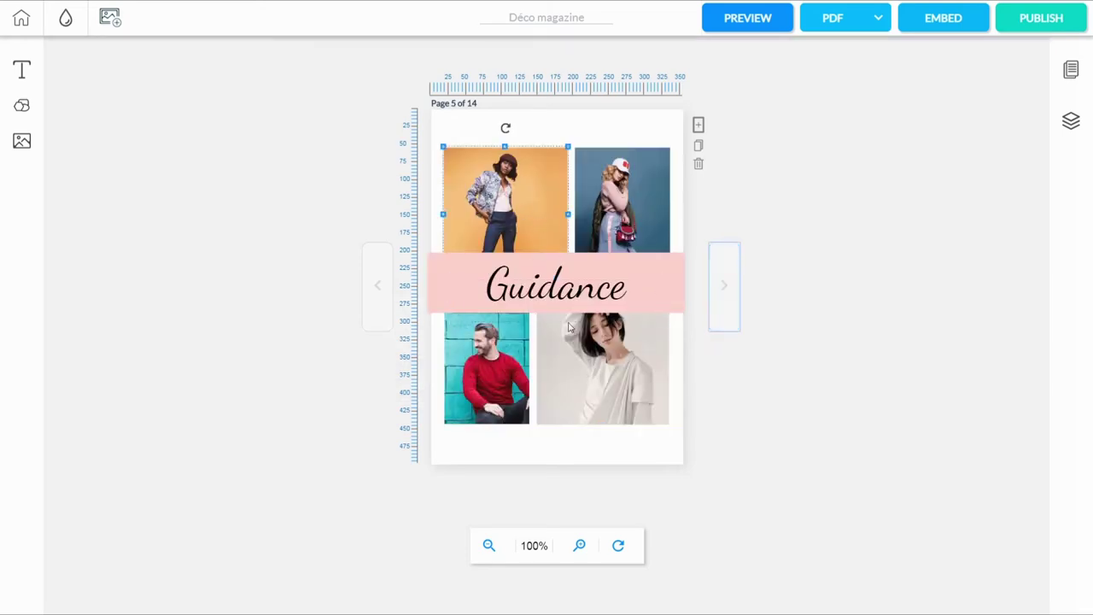
pyautogui.click(603, 292)
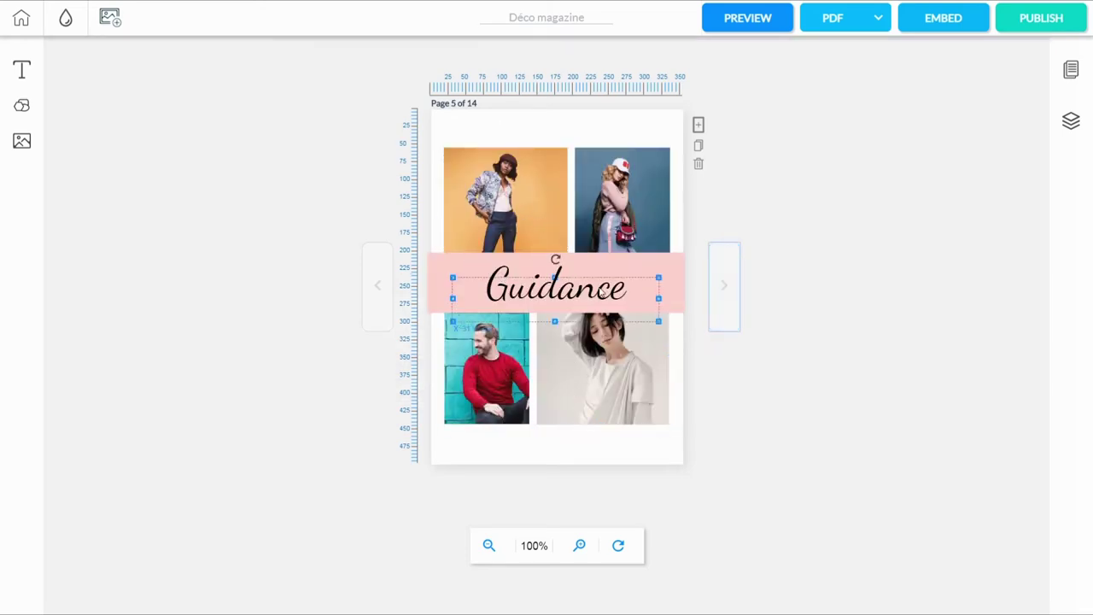
pyautogui.click(670, 269)
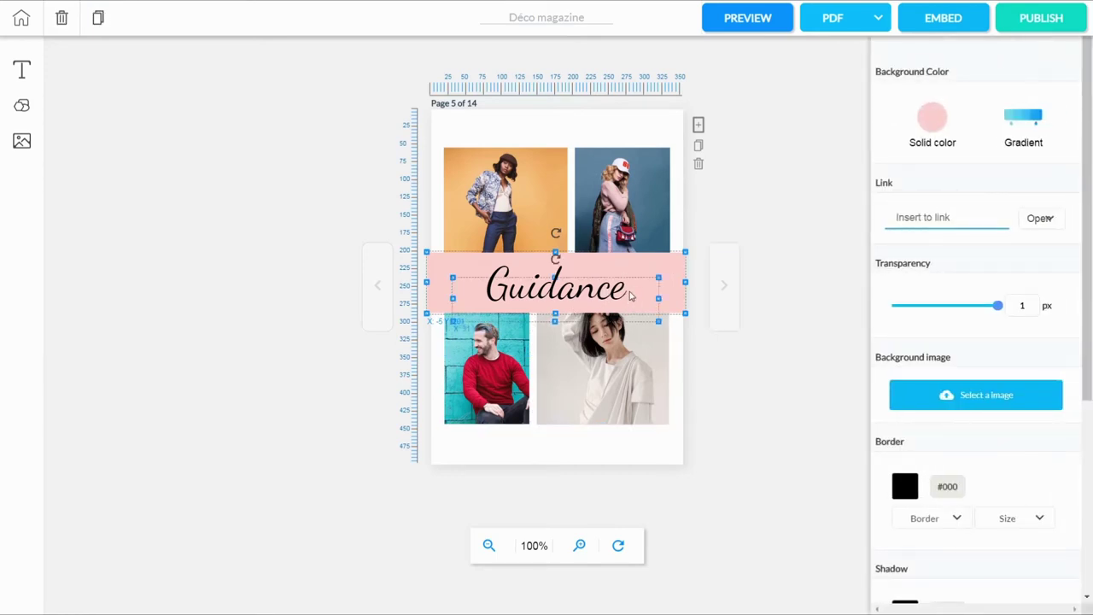
pyautogui.click(629, 295)
pyautogui.moveTo(630, 295); pyautogui.dragTo(434, 282)
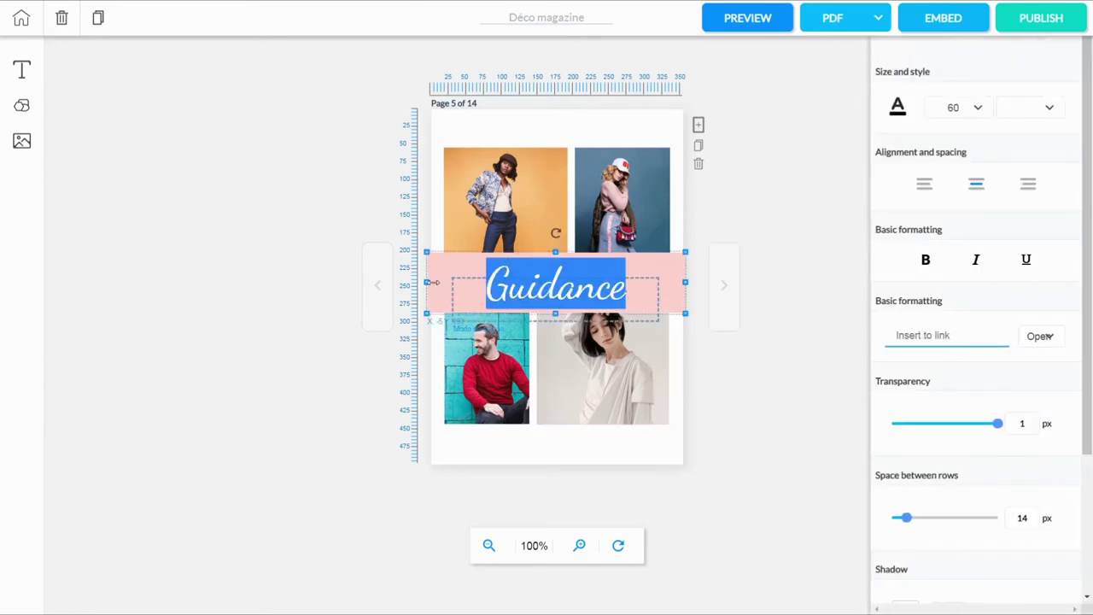
pyautogui.write('No')
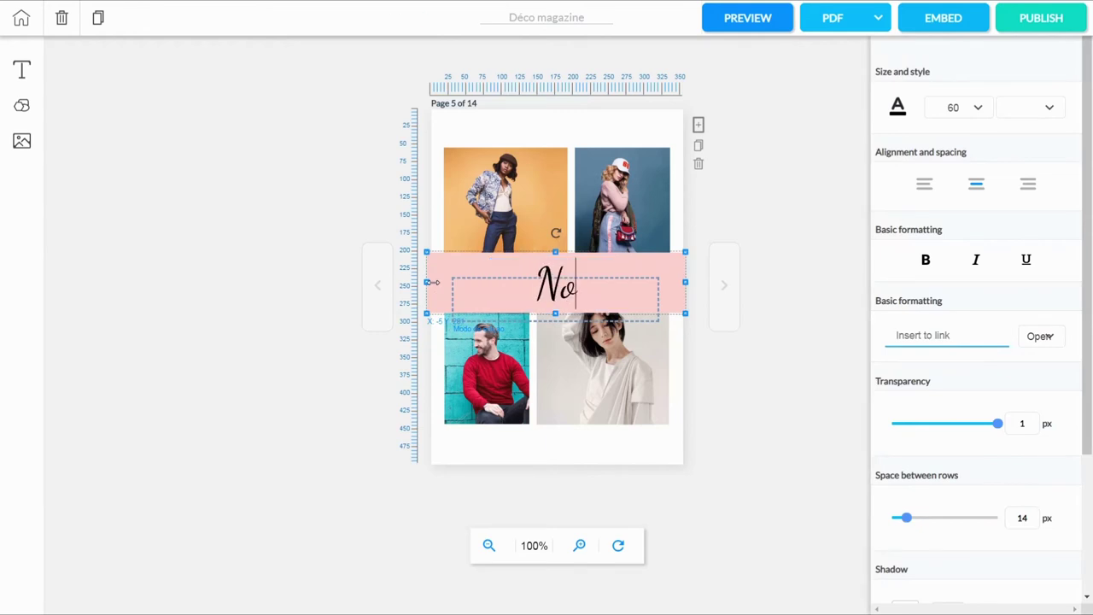
pyautogui.write('s choi')
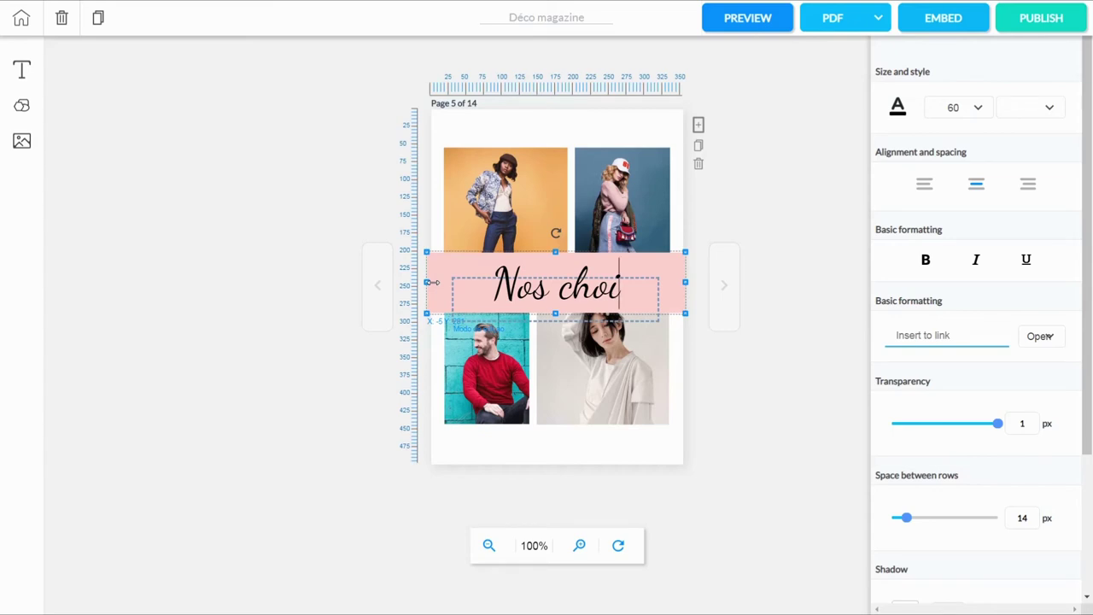
pyautogui.write('x')
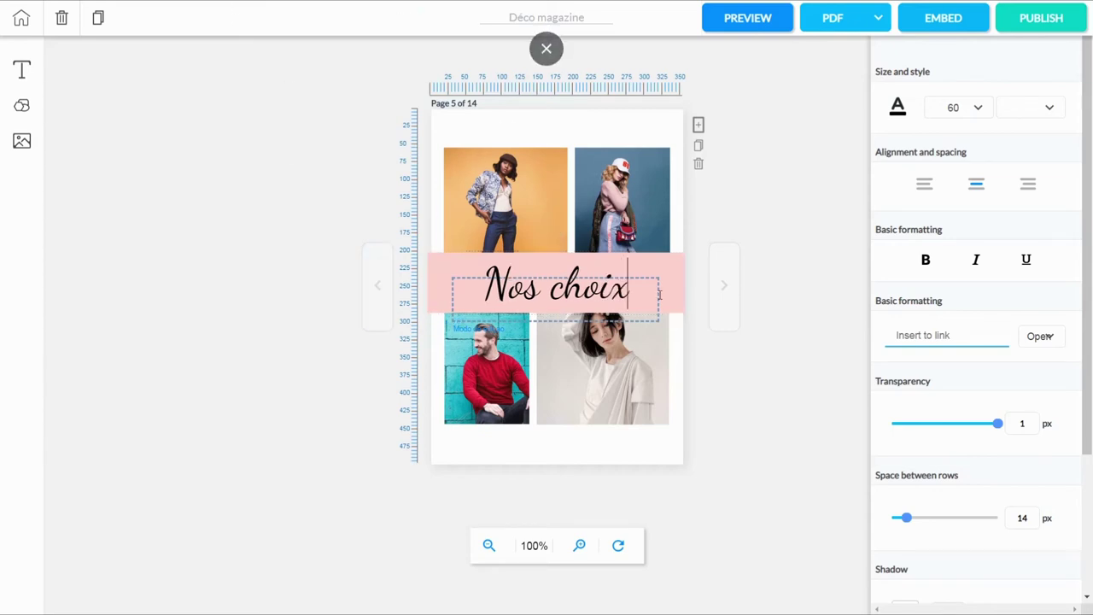
# - Change the background colour of the pink title banner to the grey #C0BCBC
pyautogui.click(674, 269)
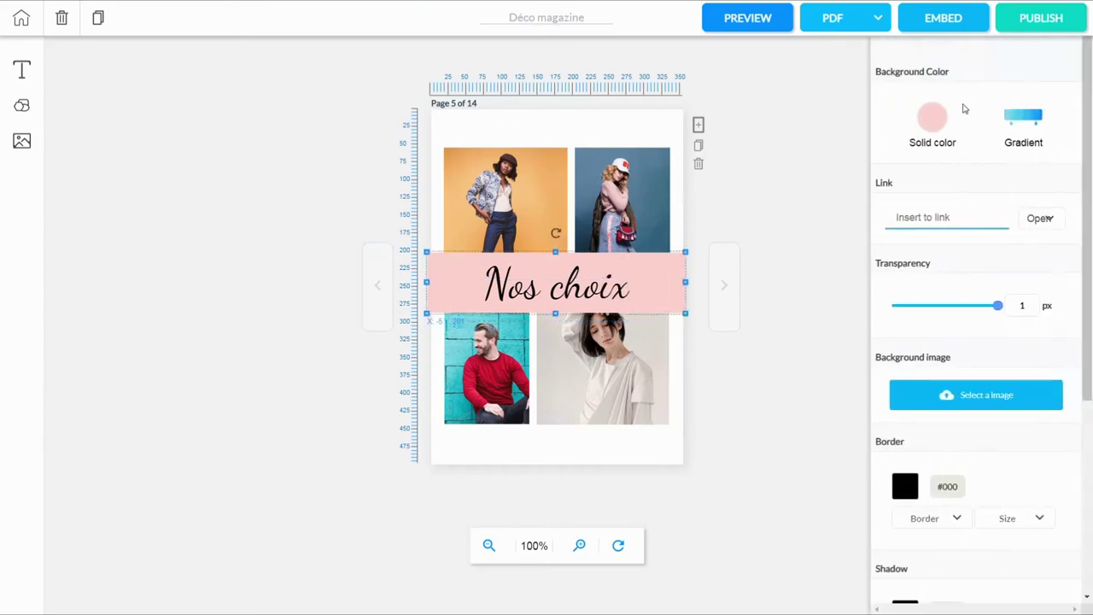
pyautogui.click(941, 122)
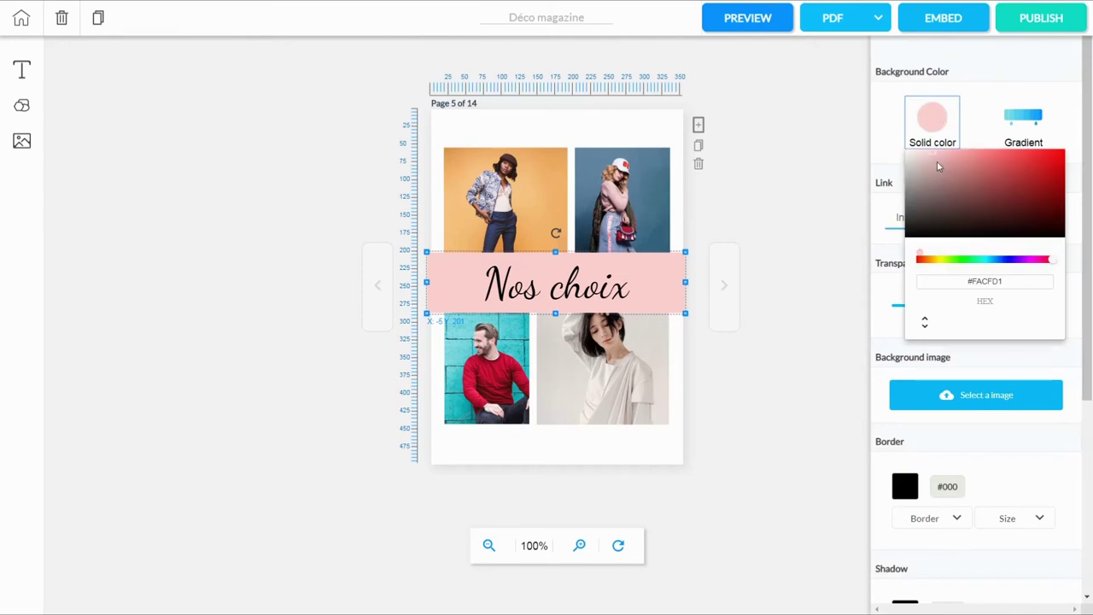
pyautogui.moveTo(934, 157); pyautogui.dragTo(910, 175)
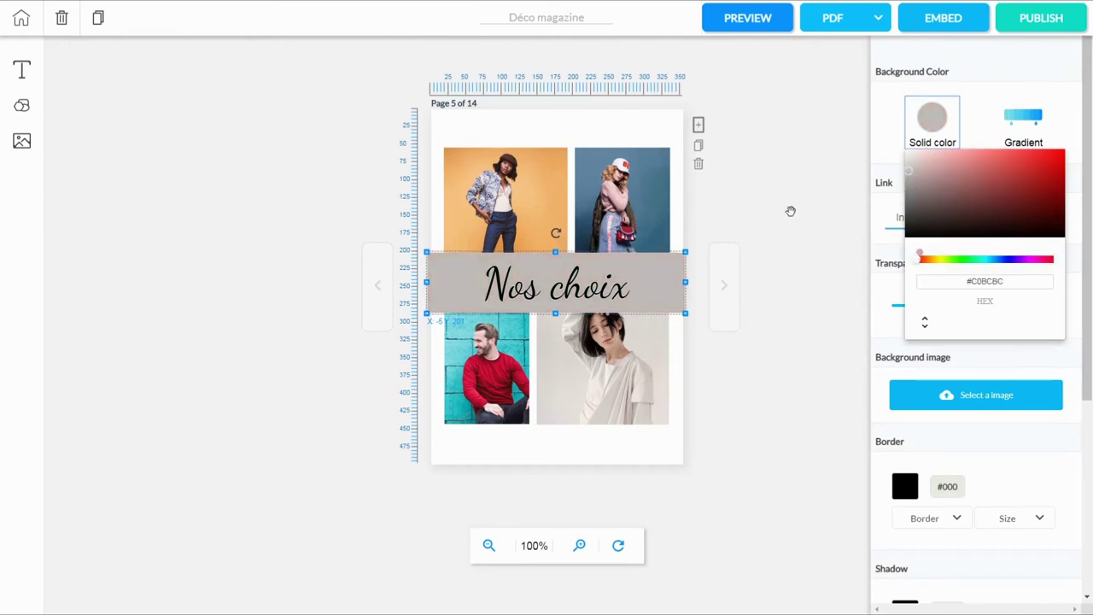
pyautogui.click(600, 311)
# - Replace the orange-background fashion photo above the banner with the deco (3) image
pyautogui.click(510, 182)
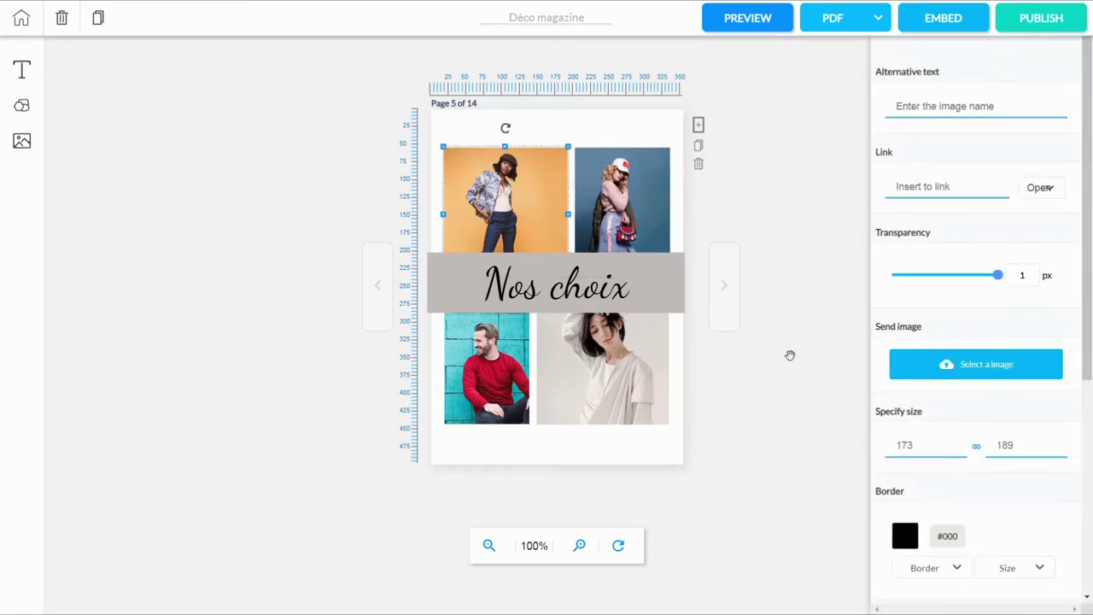
pyautogui.click(963, 359)
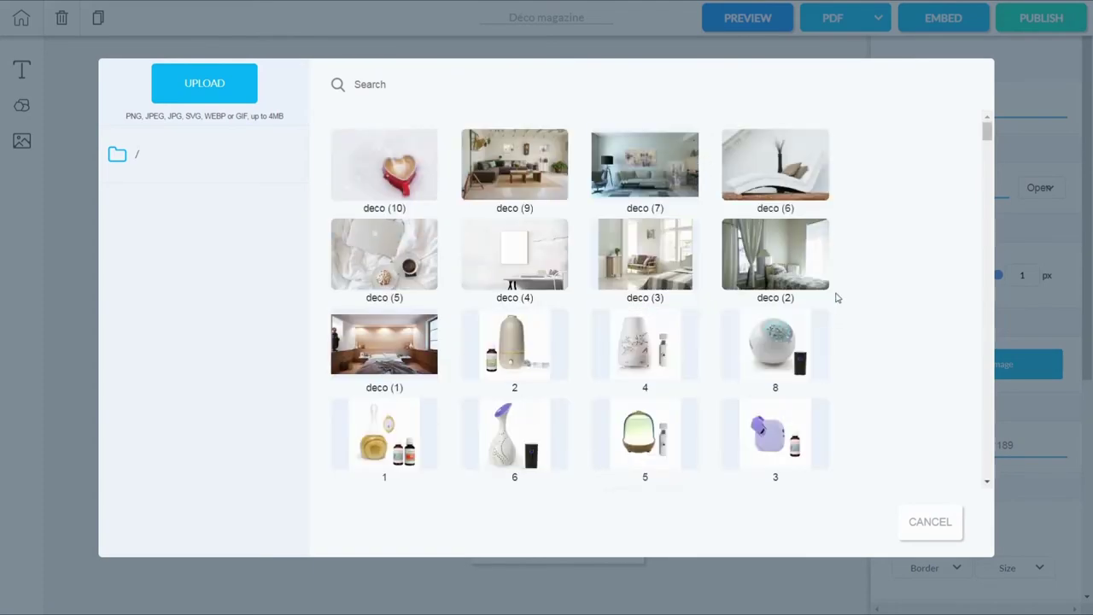
pyautogui.moveTo(380, 363)
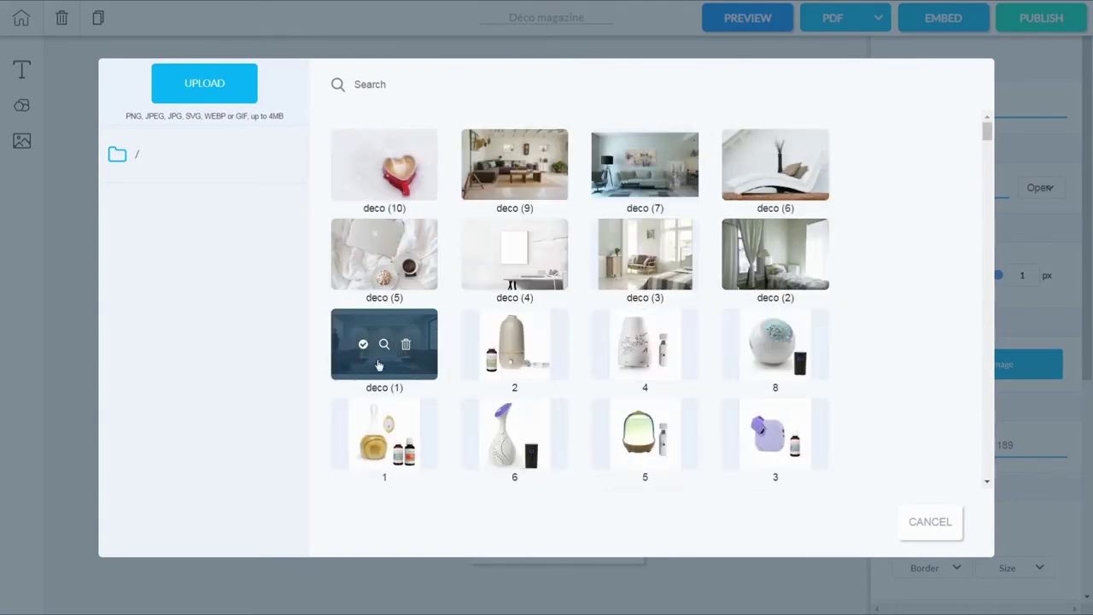
pyautogui.click(625, 256)
# - Delete the "Nos choix" page, page 5, from the magazine
pyautogui.click(614, 225)
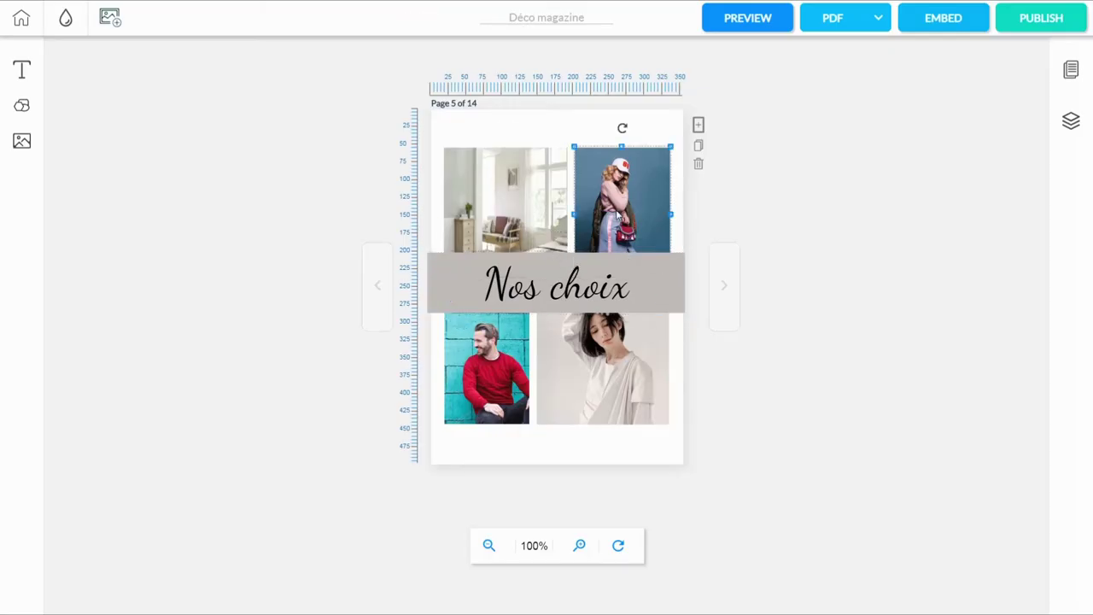
pyautogui.click(755, 210)
pyautogui.click(601, 205)
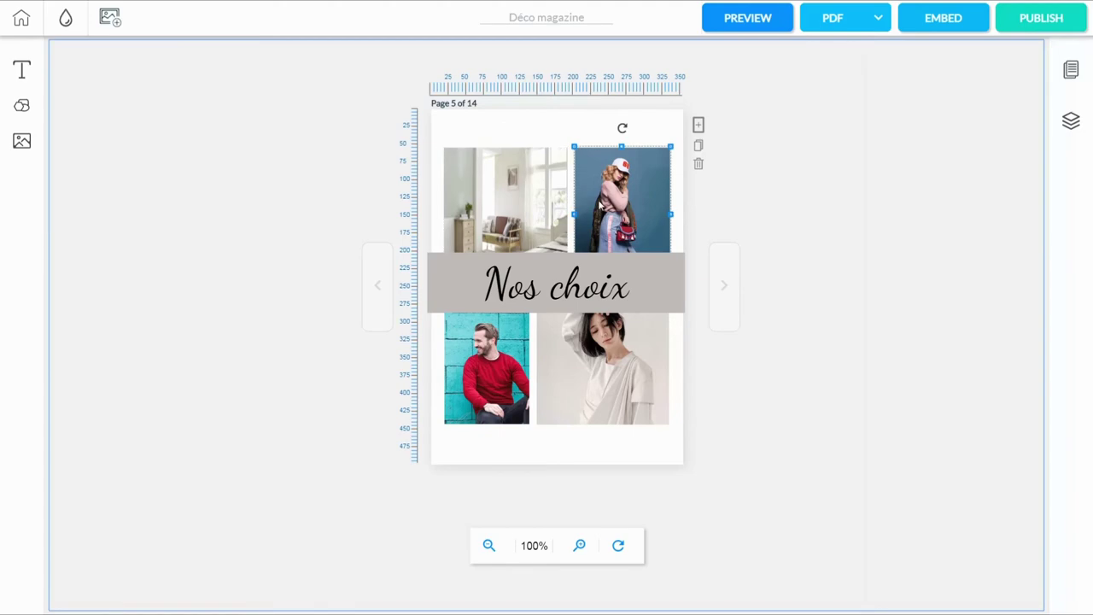
pyautogui.click(698, 163)
pyautogui.click(631, 396)
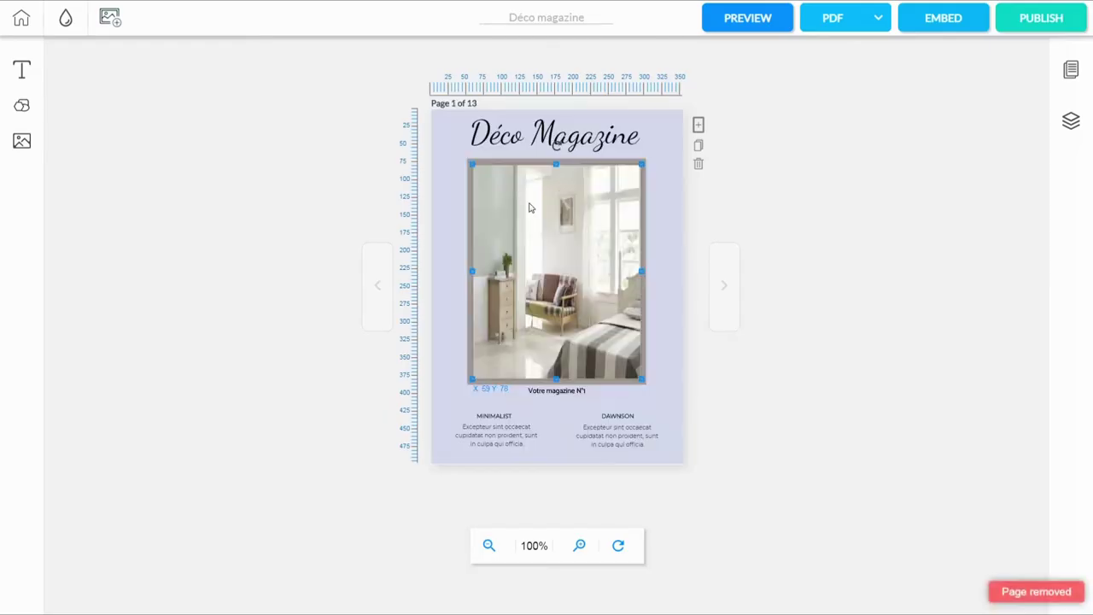
# - Browse the magazine's pages from the cover to the Contributors page to check the page order and contents
pyautogui.click(721, 286)
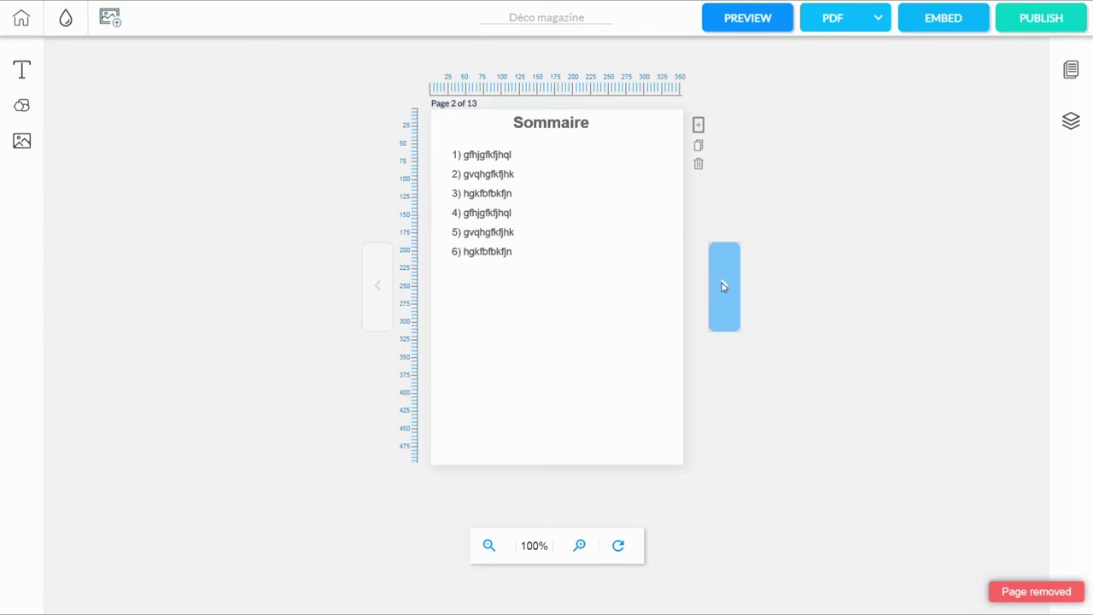
pyautogui.click(721, 287)
pyautogui.click(722, 287)
pyautogui.click(722, 287)
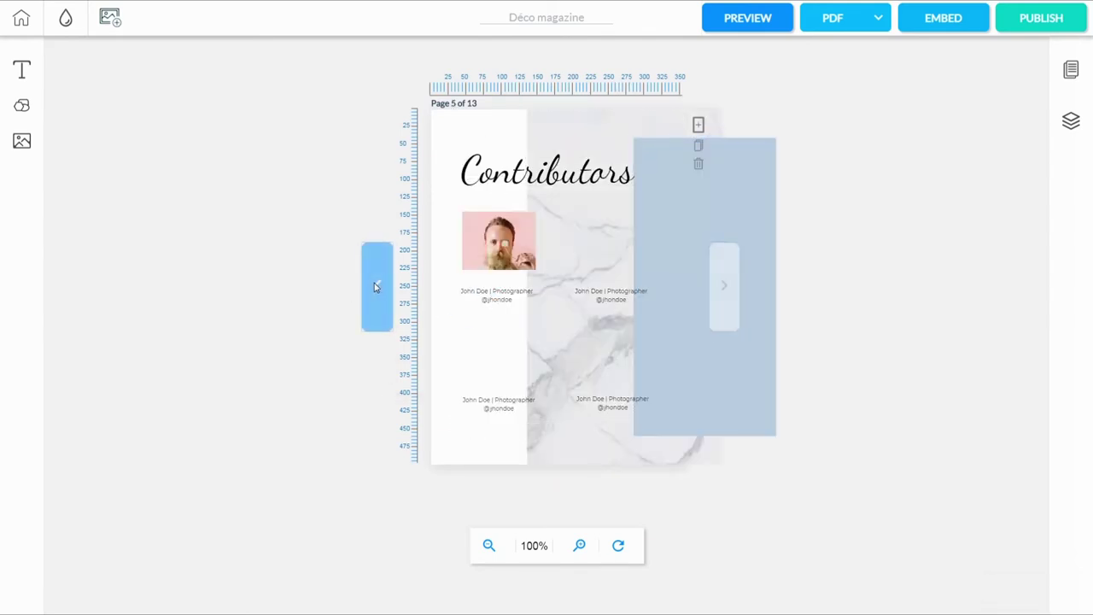
pyautogui.click(373, 285)
pyautogui.click(724, 288)
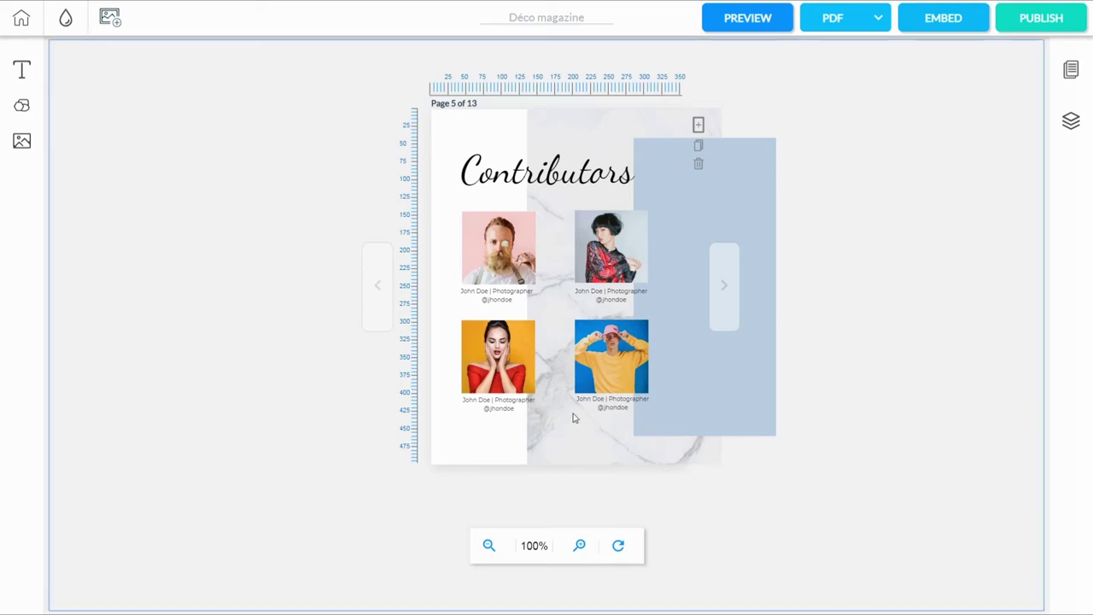
pyautogui.click(378, 286)
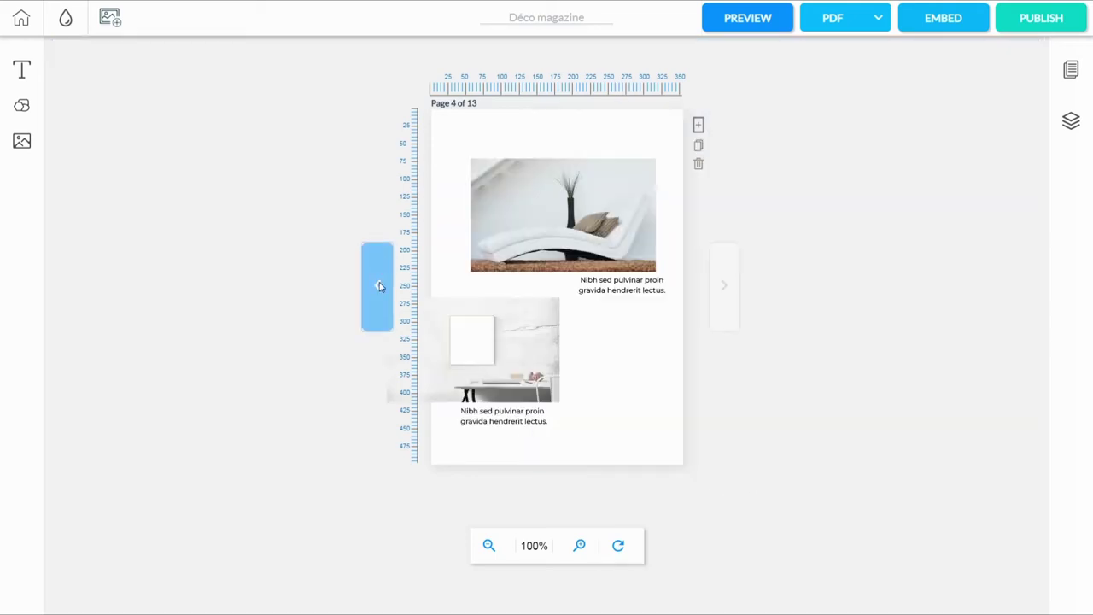
pyautogui.click(379, 286)
pyautogui.click(721, 287)
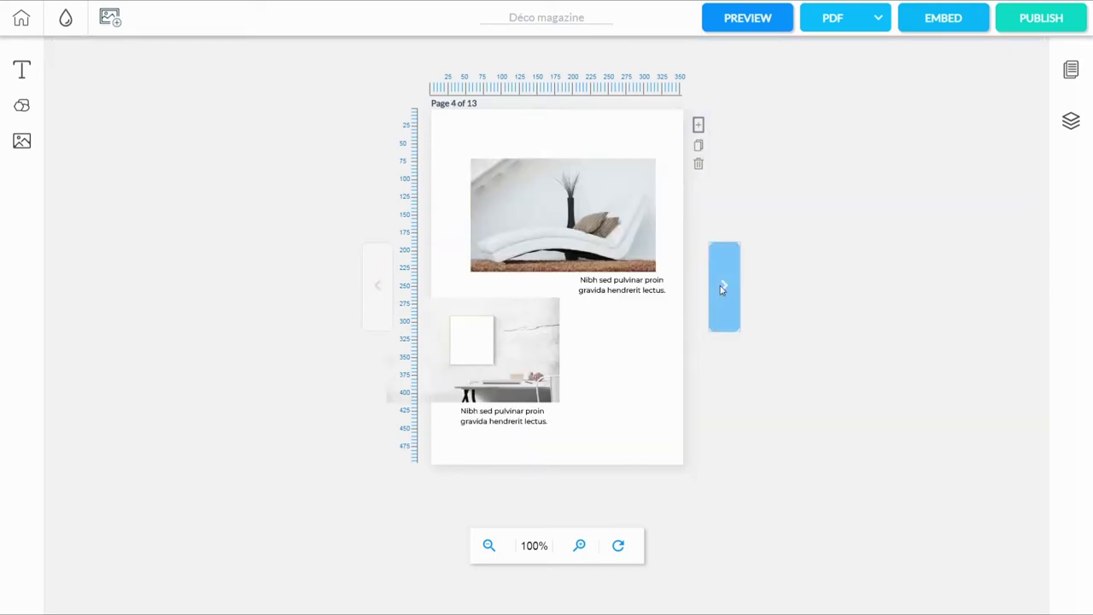
# - Compare the décor photo page with the neighbouring "Votre déco sur mesure" and Contributors pages, pages 3 to 5
pyautogui.click(721, 289)
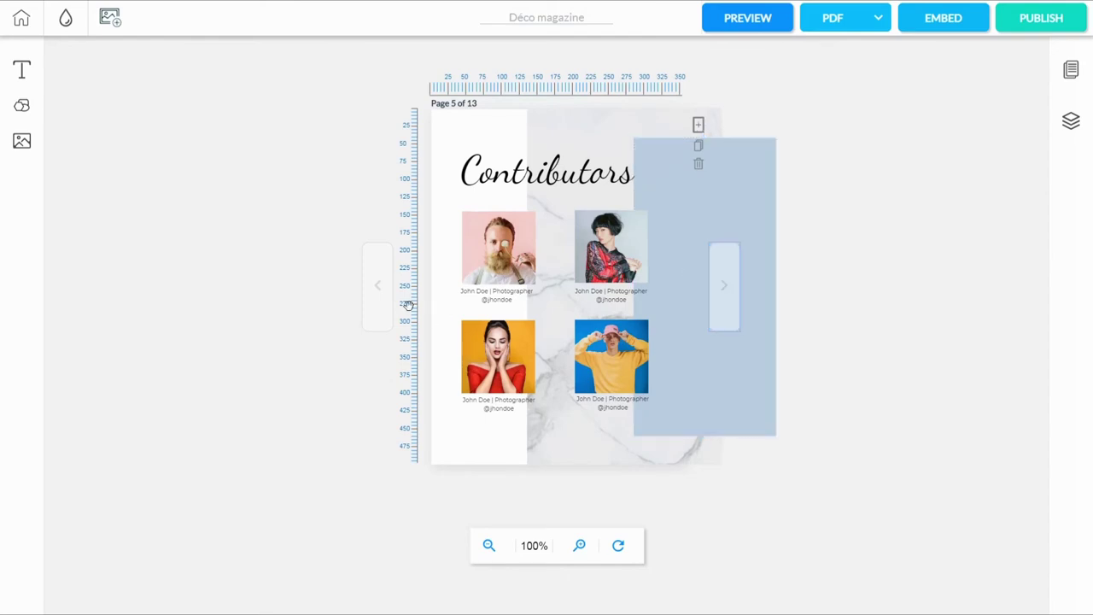
pyautogui.click(382, 300)
pyautogui.click(384, 296)
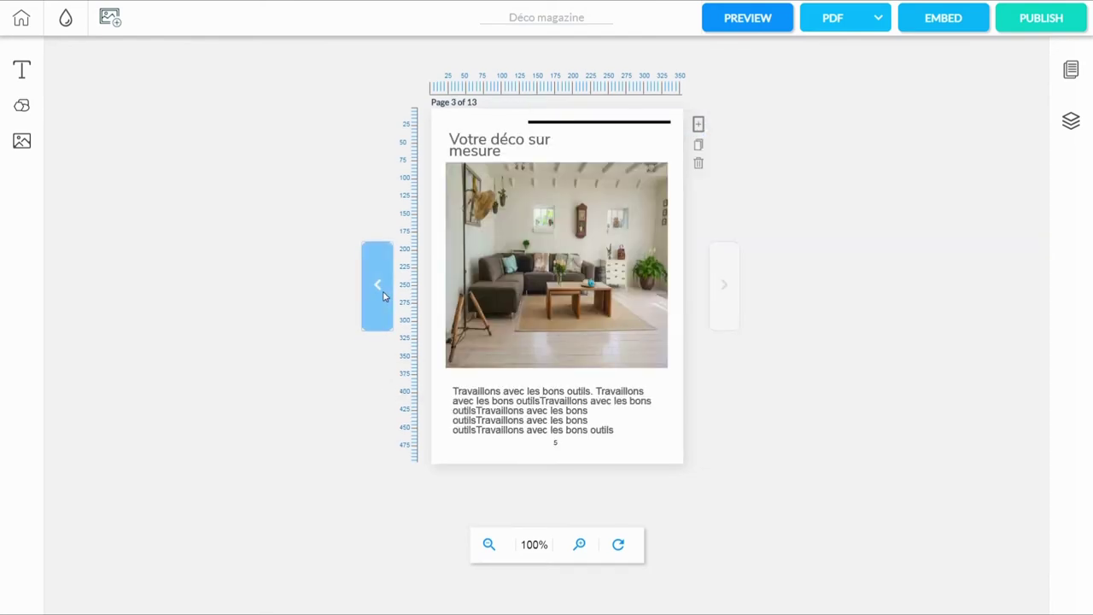
pyautogui.click(730, 297)
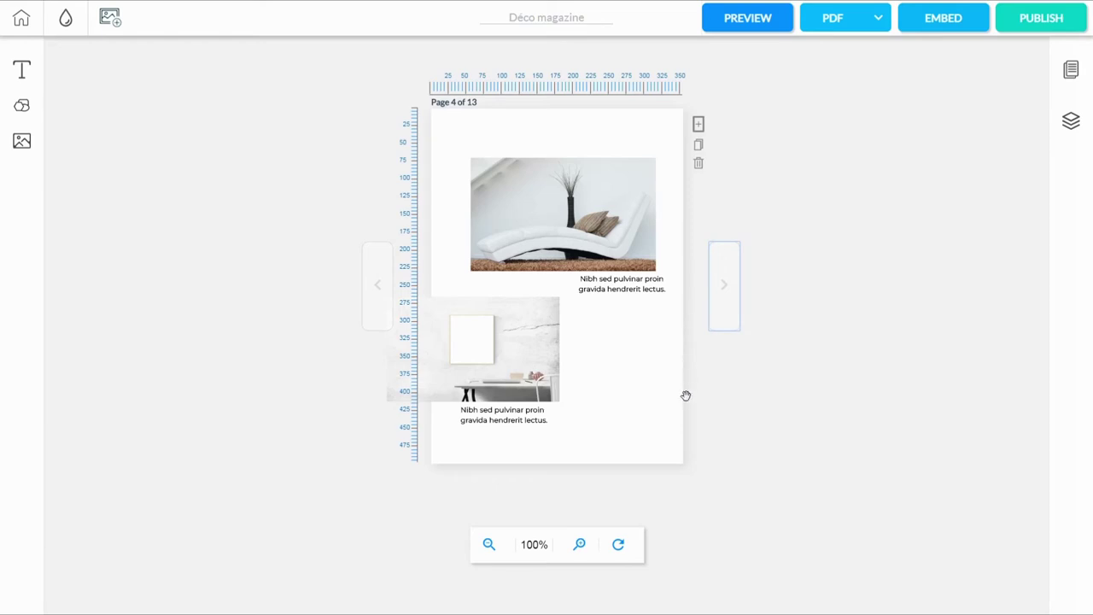
pyautogui.rightClick(634, 340)
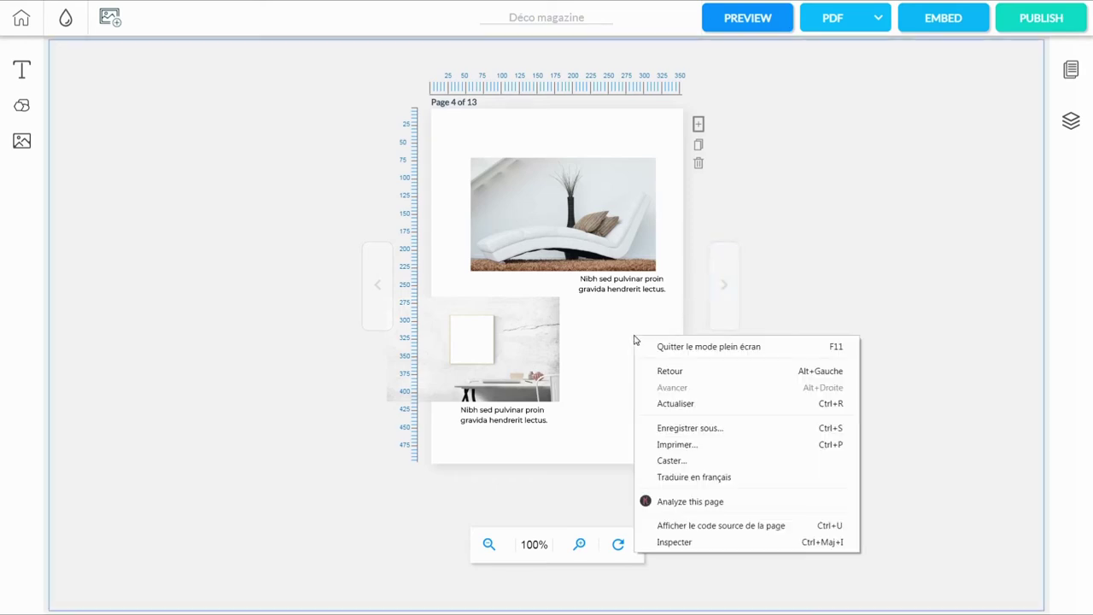
pyautogui.click(732, 285)
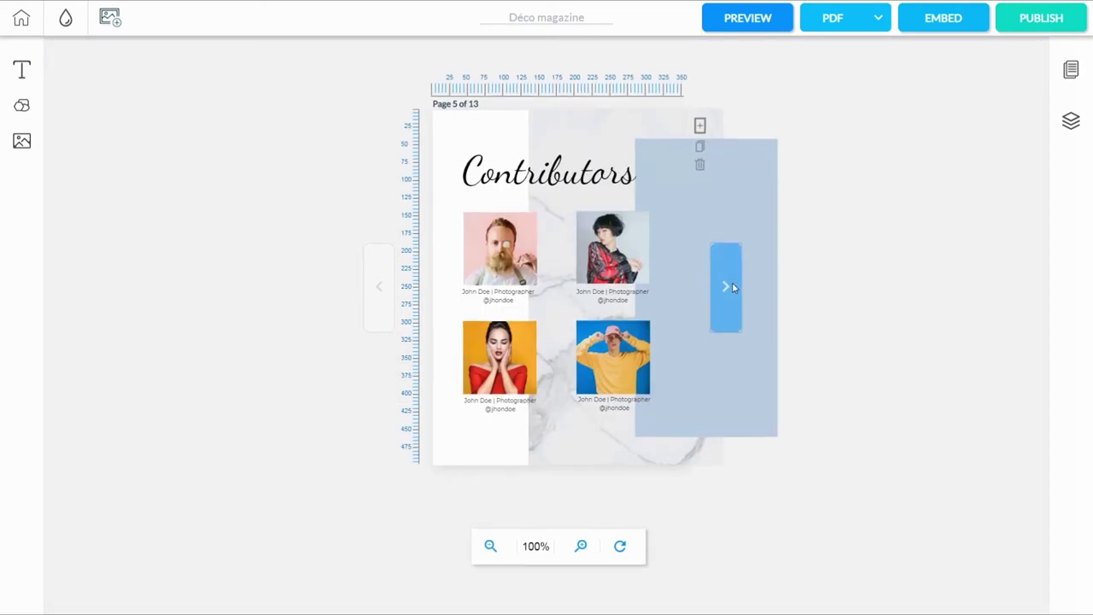
pyautogui.click(374, 296)
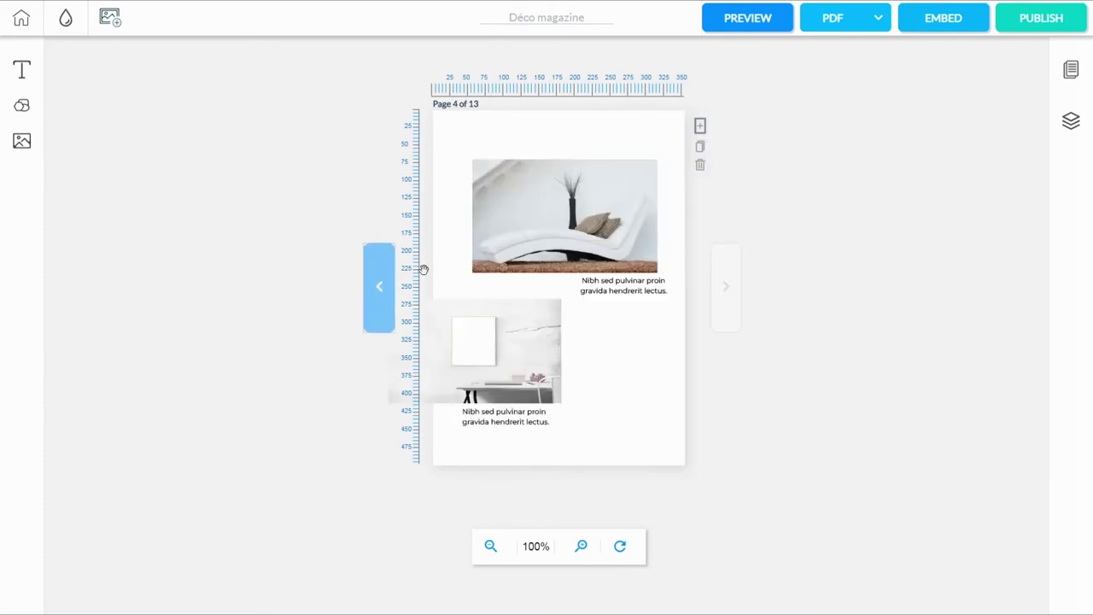
pyautogui.click(736, 296)
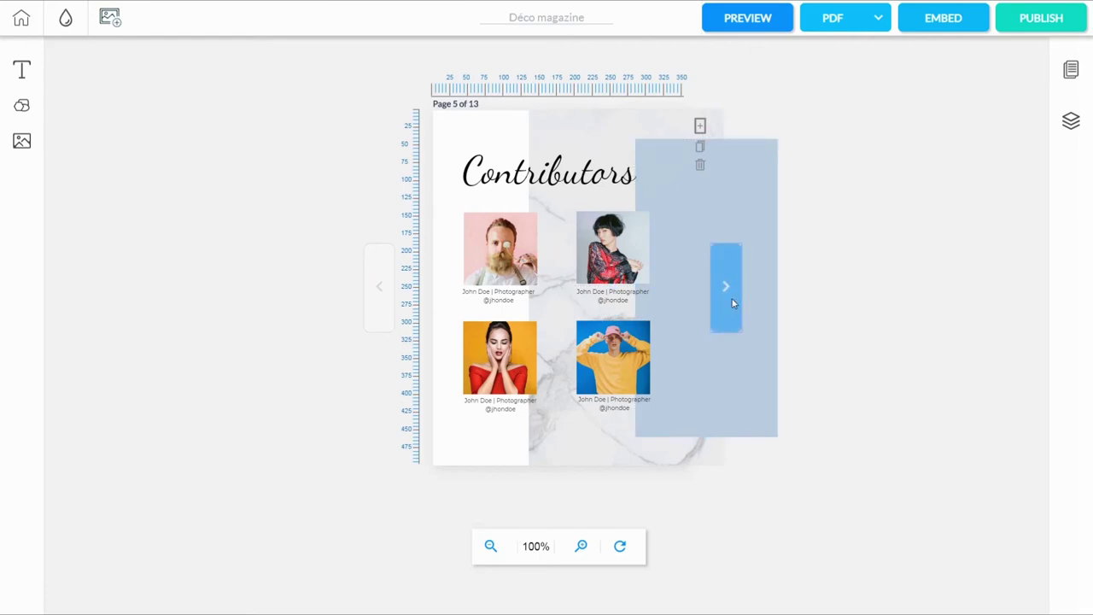
# - Delete the light blue rectangle from the Contributors page
pyautogui.click(725, 216)
pyautogui.moveTo(725, 216); pyautogui.dragTo(908, 215)
pyautogui.click(709, 237)
pyautogui.click(832, 200)
pyautogui.moveTo(832, 200); pyautogui.dragTo(743, 209)
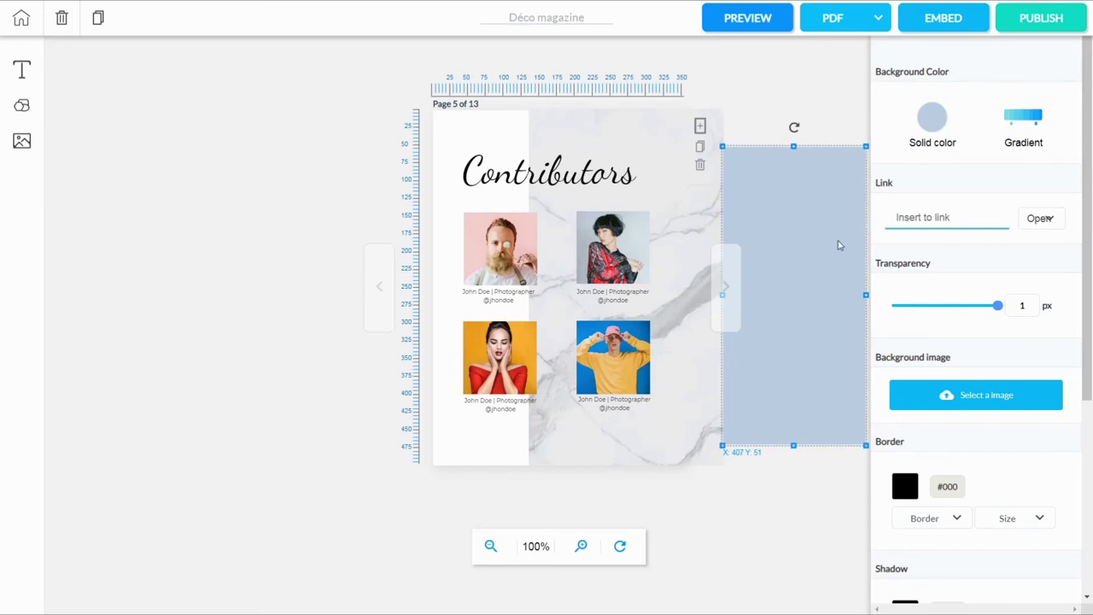
pyautogui.rightClick(784, 246)
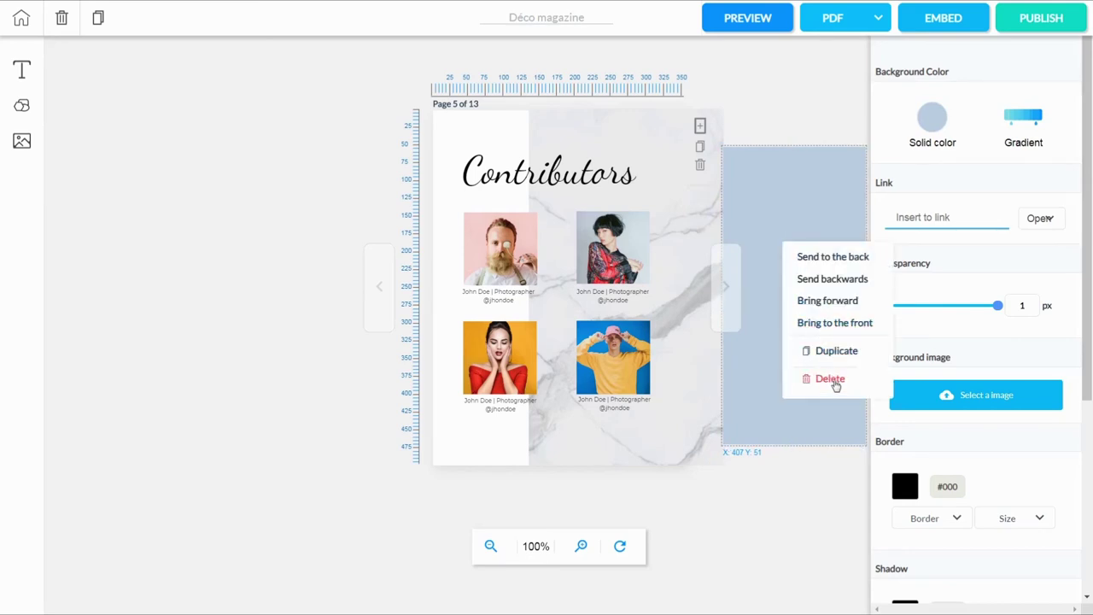
pyautogui.click(833, 381)
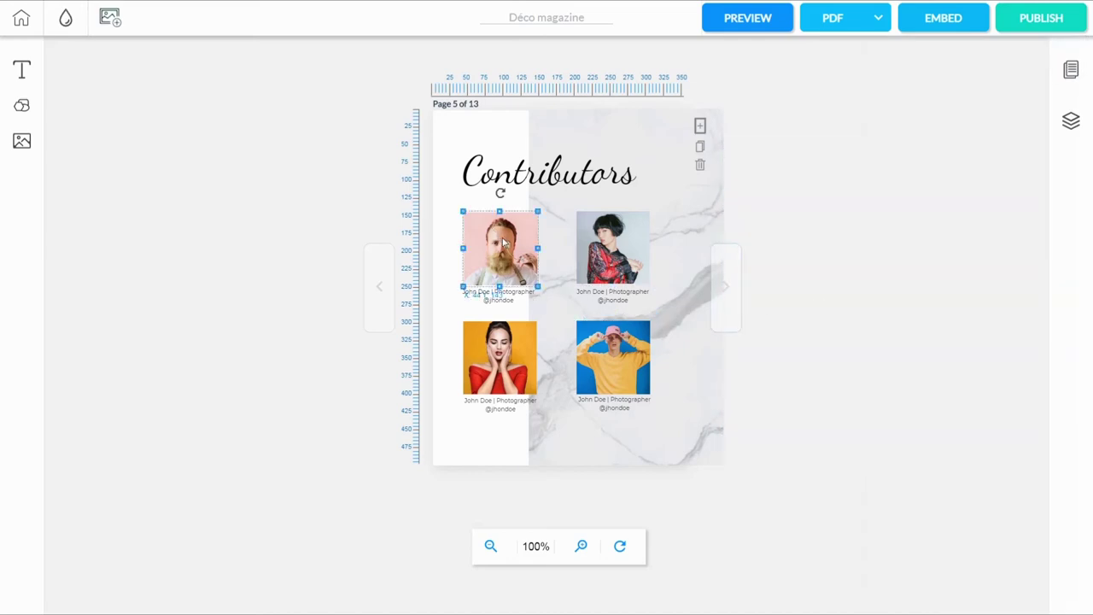
# - Move the marble image off the right side of the page and lower the Contributors title beneath the two upper portraits
pyautogui.click(590, 189)
pyautogui.click(590, 122)
pyautogui.moveTo(590, 122); pyautogui.dragTo(813, 132)
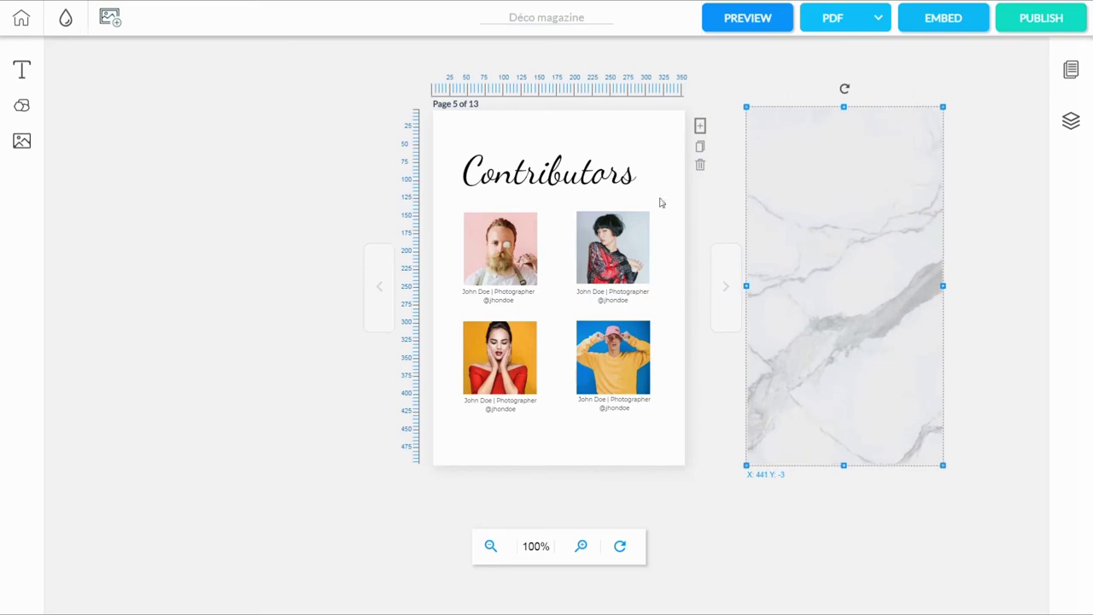
pyautogui.click(574, 188)
pyautogui.moveTo(574, 187); pyautogui.dragTo(574, 299)
# - Move the bearded man's portrait up near the page's top edge and delete the dark-haired woman's portrait beside it
pyautogui.moveTo(513, 250); pyautogui.dragTo(521, 159)
pyautogui.click(602, 243)
pyautogui.moveTo(602, 243); pyautogui.dragTo(602, 175)
pyautogui.rightClick(606, 176)
pyautogui.click(643, 309)
# - Replace the bearded man's portrait with the deco (3) image and enlarge it to about 256 by 159 across the top of the page
pyautogui.click(502, 162)
pyautogui.rightClick(497, 164)
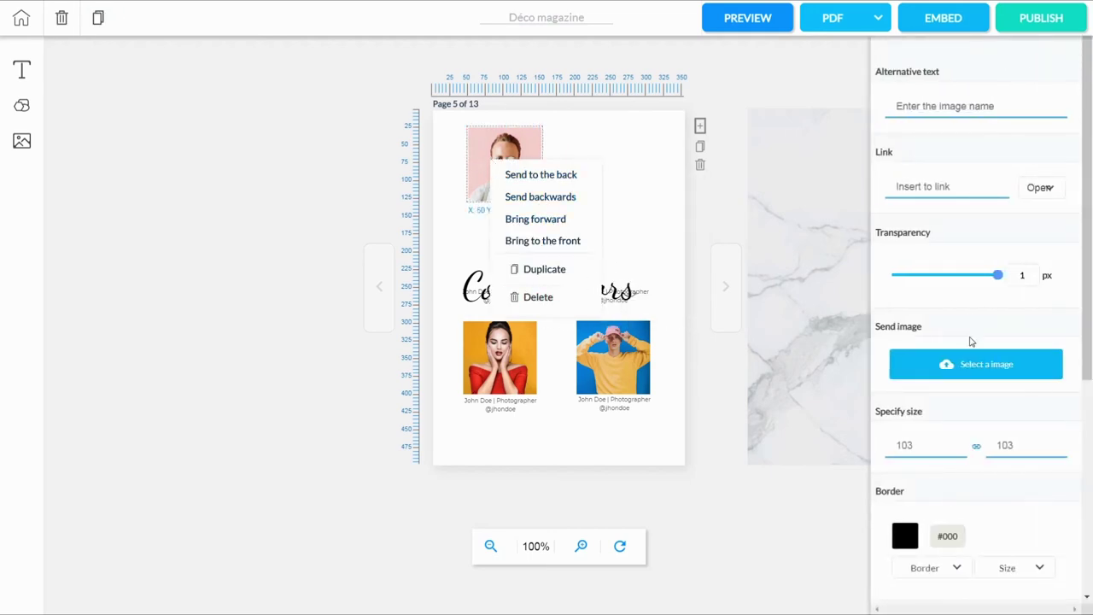
pyautogui.click(960, 363)
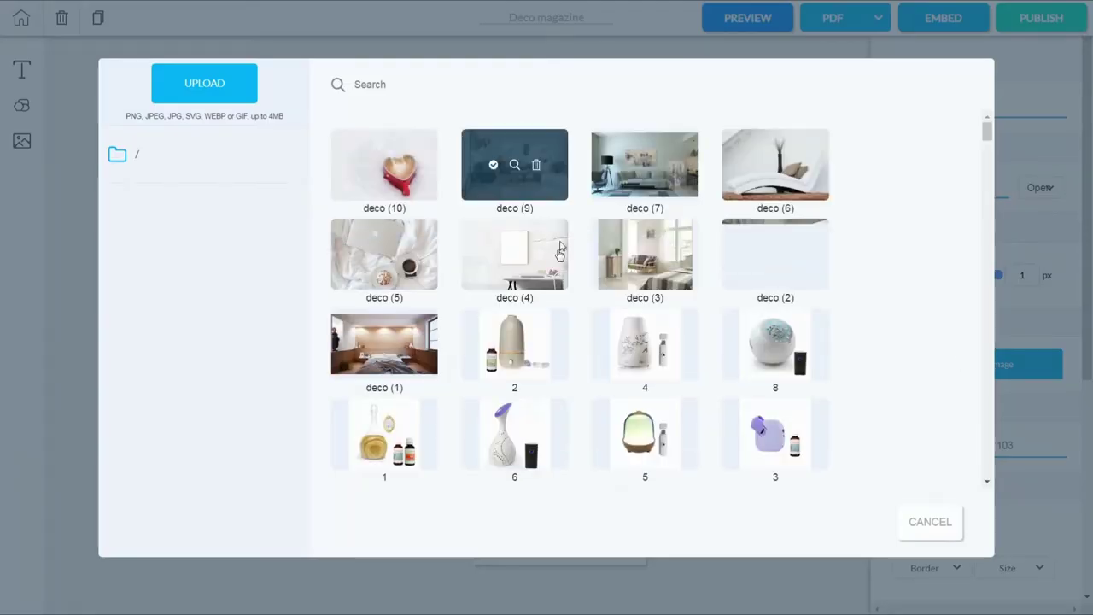
pyautogui.click(624, 255)
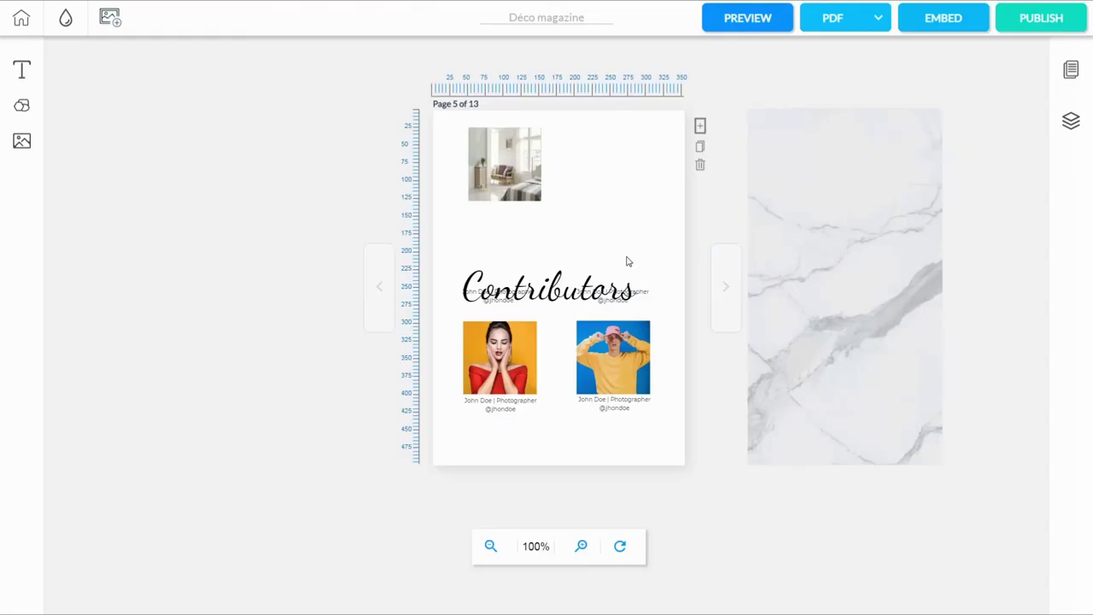
pyautogui.click(513, 164)
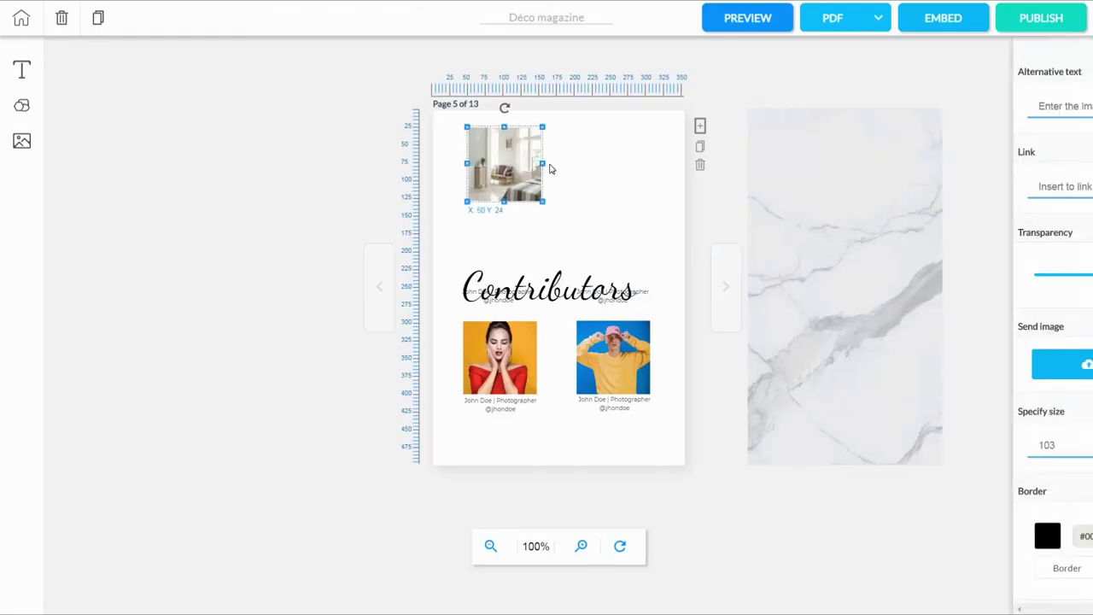
pyautogui.moveTo(542, 164); pyautogui.dragTo(617, 228)
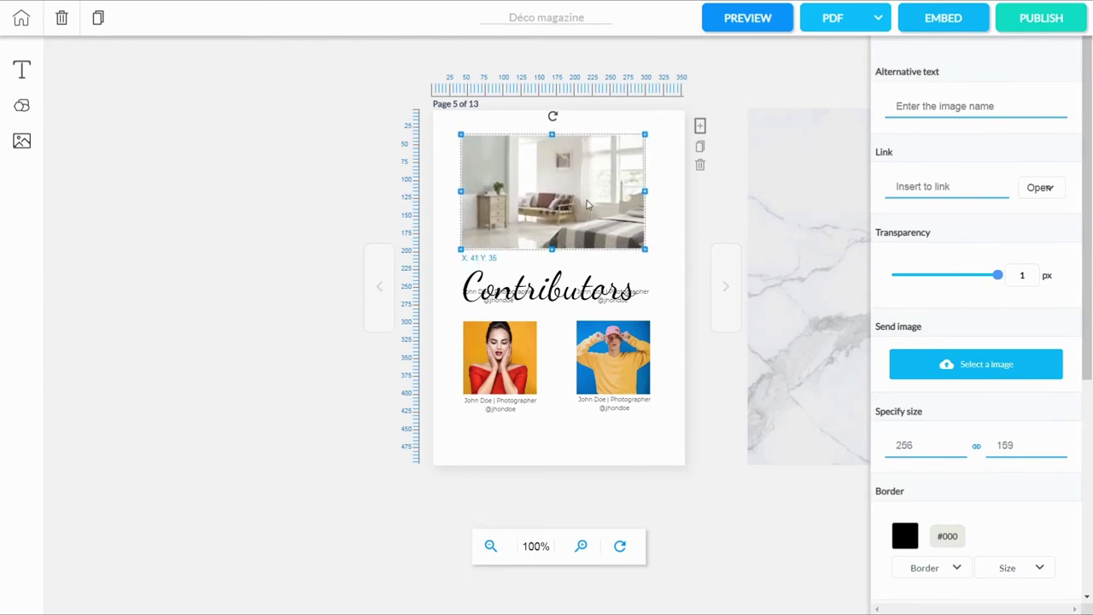
# - Rotate the marble image to horizontal, shape it into a band below the bedroom photo, and place the Contributors title on it
pyautogui.moveTo(564, 292); pyautogui.dragTo(543, 329)
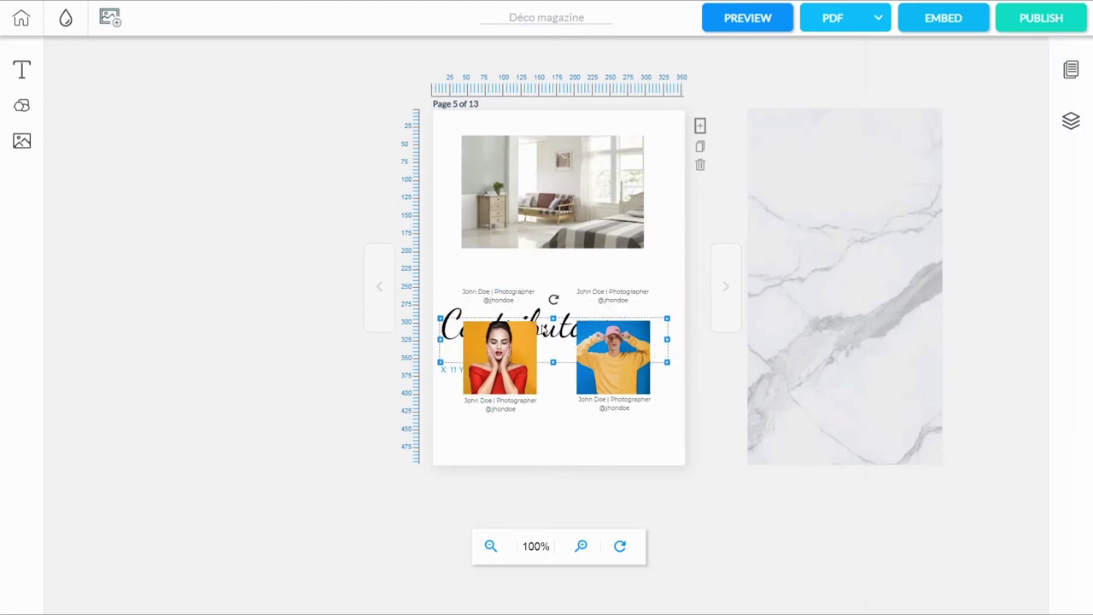
pyautogui.click(842, 247)
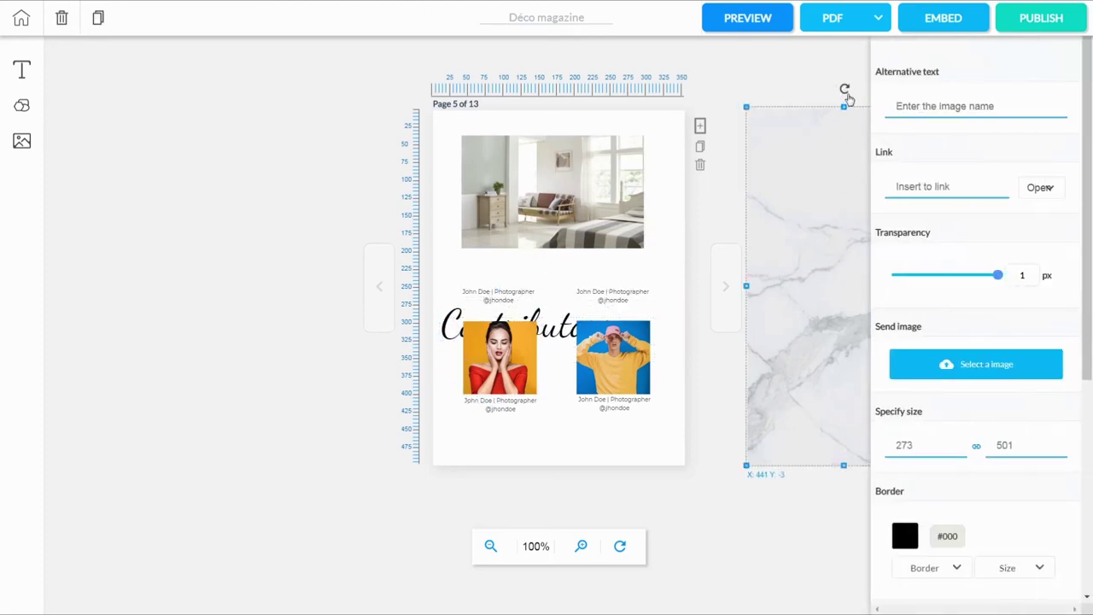
pyautogui.moveTo(845, 92); pyautogui.dragTo(498, 264)
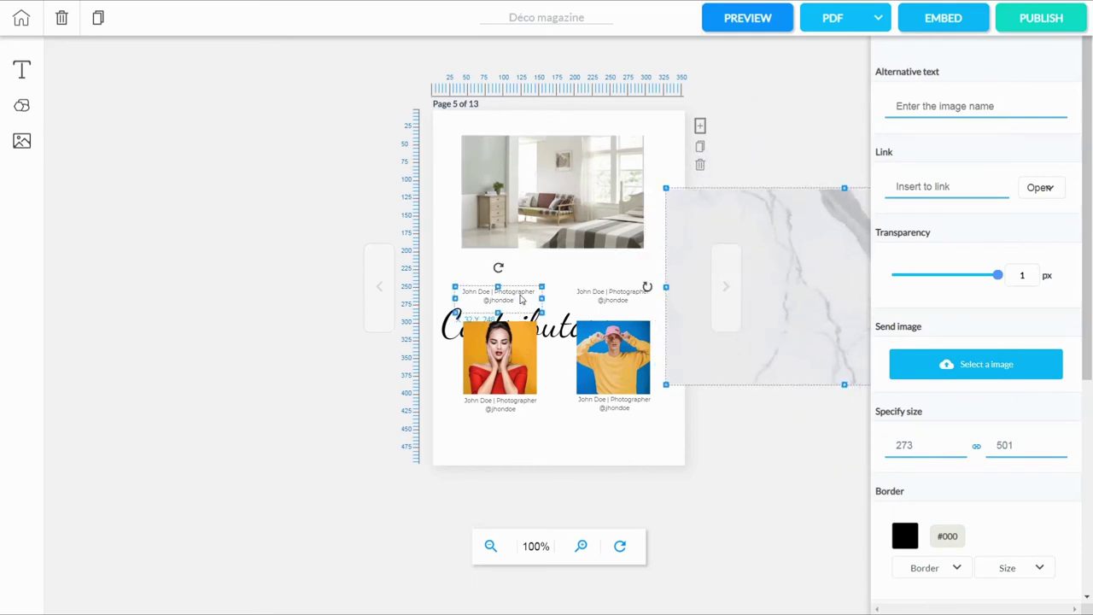
pyautogui.moveTo(846, 195); pyautogui.dragTo(544, 257)
pyautogui.moveTo(552, 339); pyautogui.dragTo(568, 280)
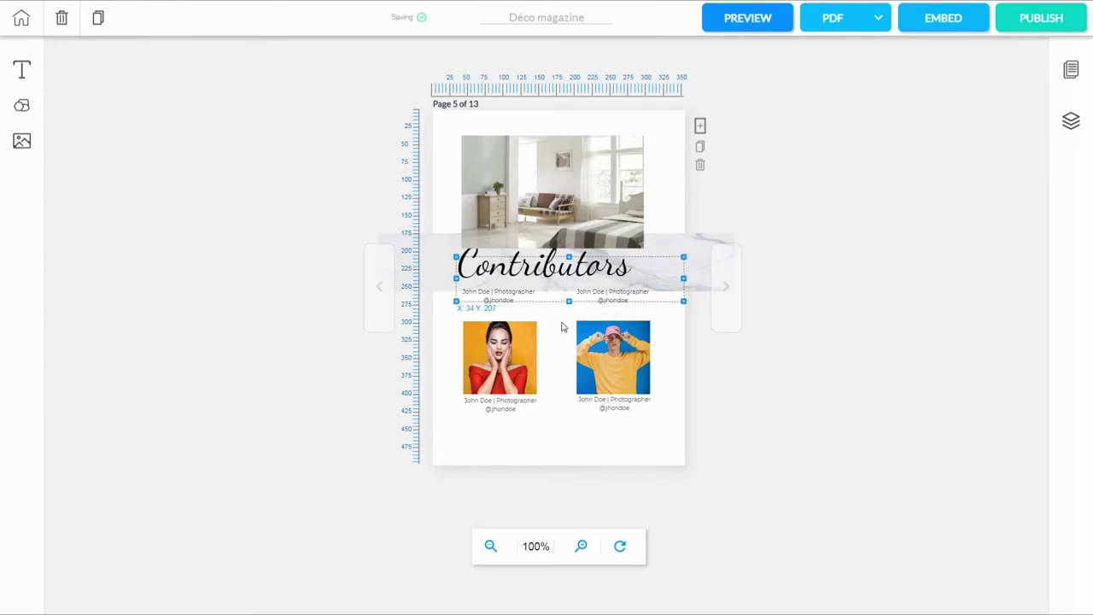
# - Stretch the marble band down to just above the two lower portraits and reposition the Contributors title on it at about X 51, Y 216
pyautogui.click(533, 291)
pyautogui.click(561, 282)
pyautogui.click(581, 286)
pyautogui.moveTo(589, 267); pyautogui.dragTo(591, 346)
pyautogui.click(568, 286)
pyautogui.moveTo(555, 303); pyautogui.dragTo(546, 280)
pyautogui.click(555, 346)
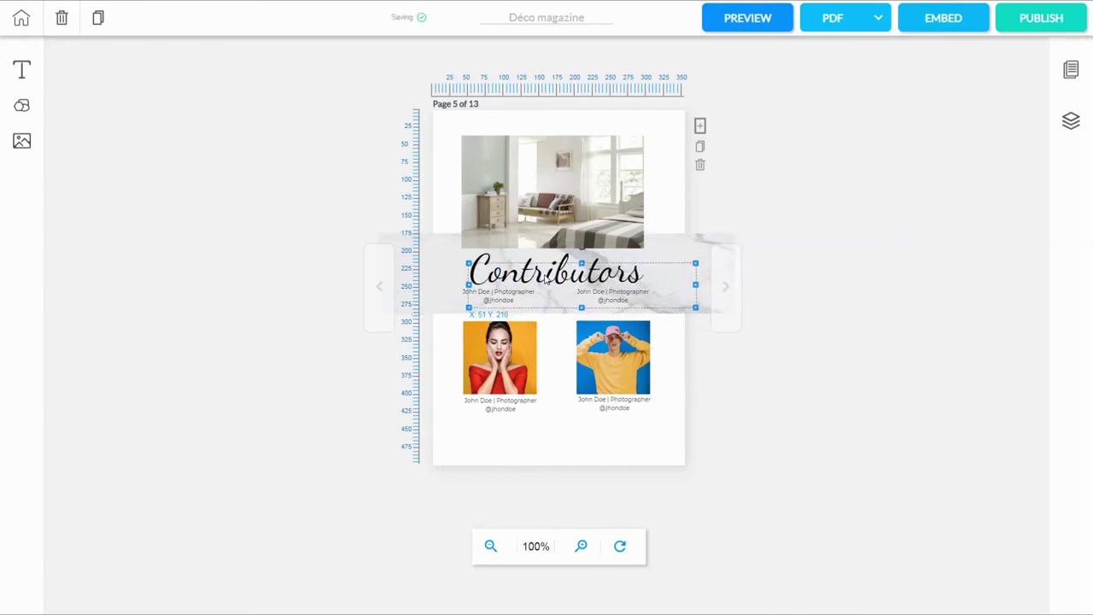
# - Move the two photographer captions off the marble band to below the captions of the lower portraits
pyautogui.click(475, 305)
pyautogui.moveTo(464, 303); pyautogui.dragTo(461, 445)
# - Change the Contributors title to "Nos choix", narrow its text box, and place it at about X 67, Y 223 on the marble band
pyautogui.click(557, 293)
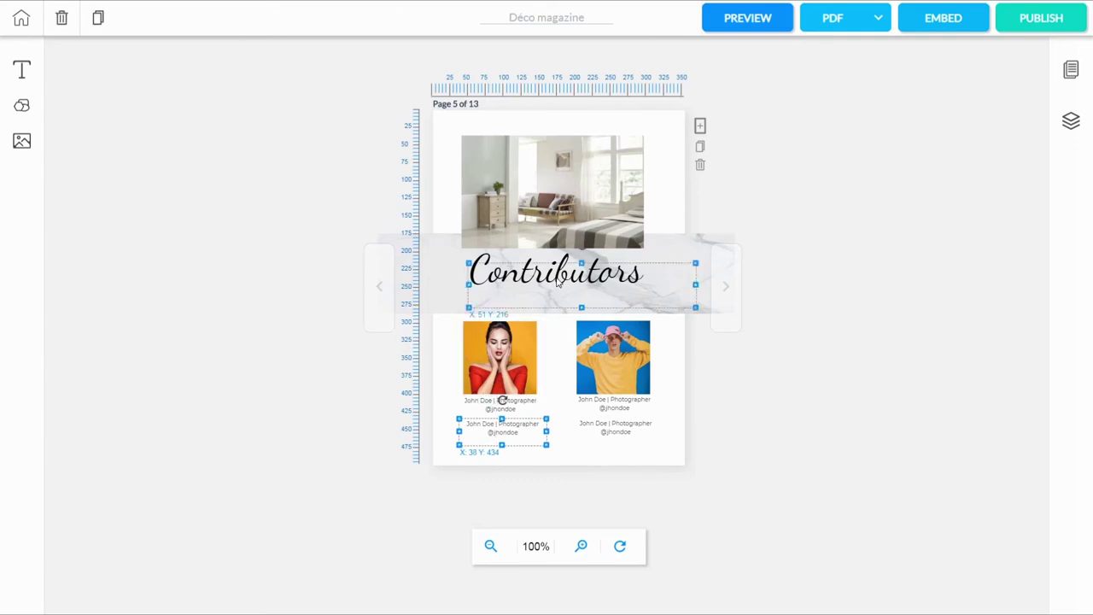
pyautogui.doubleClick(558, 282)
pyautogui.moveTo(556, 273); pyautogui.dragTo(475, 278)
pyautogui.click(570, 273)
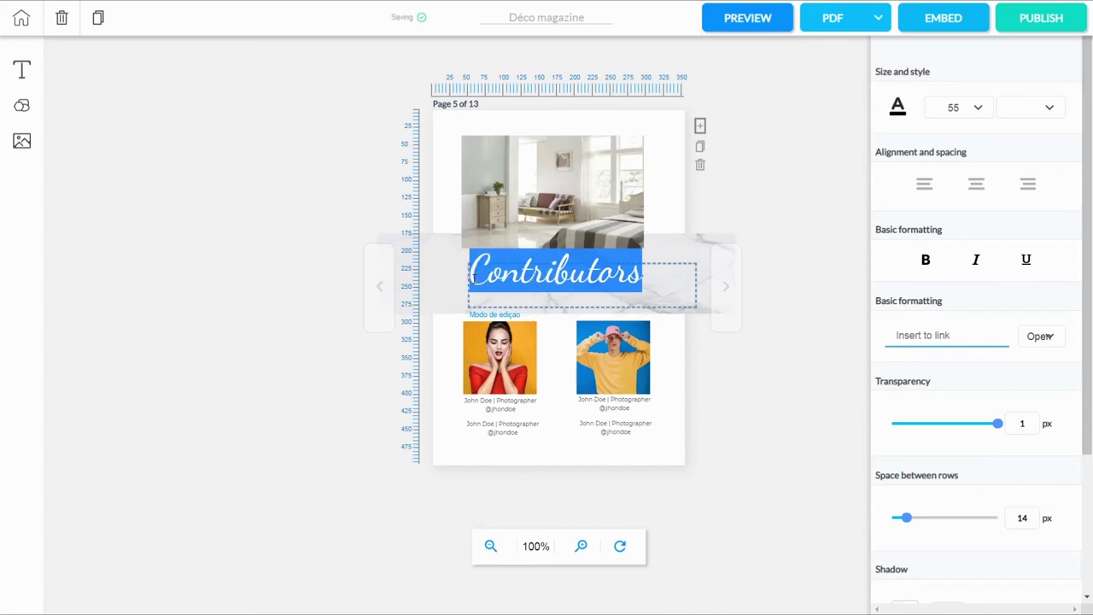
pyautogui.write('Nos choix')
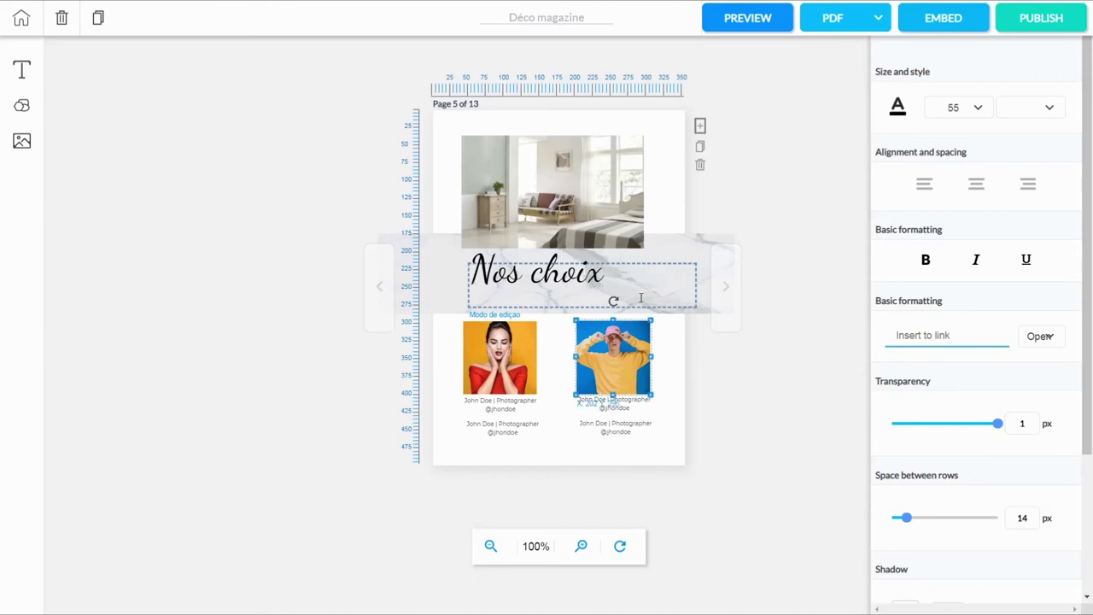
pyautogui.click(803, 239)
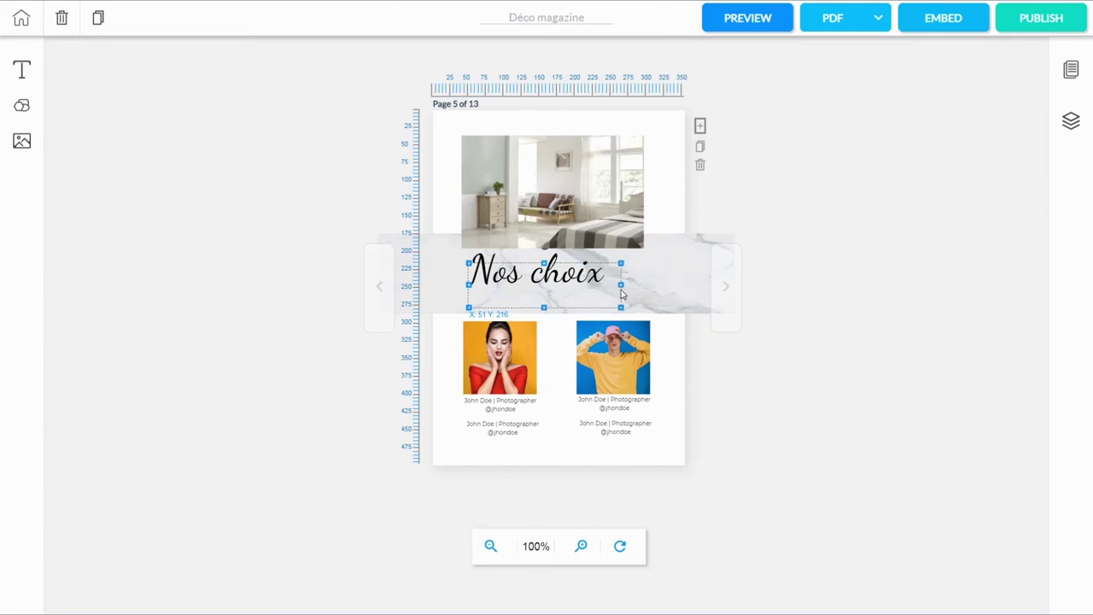
pyautogui.moveTo(574, 298); pyautogui.dragTo(584, 302)
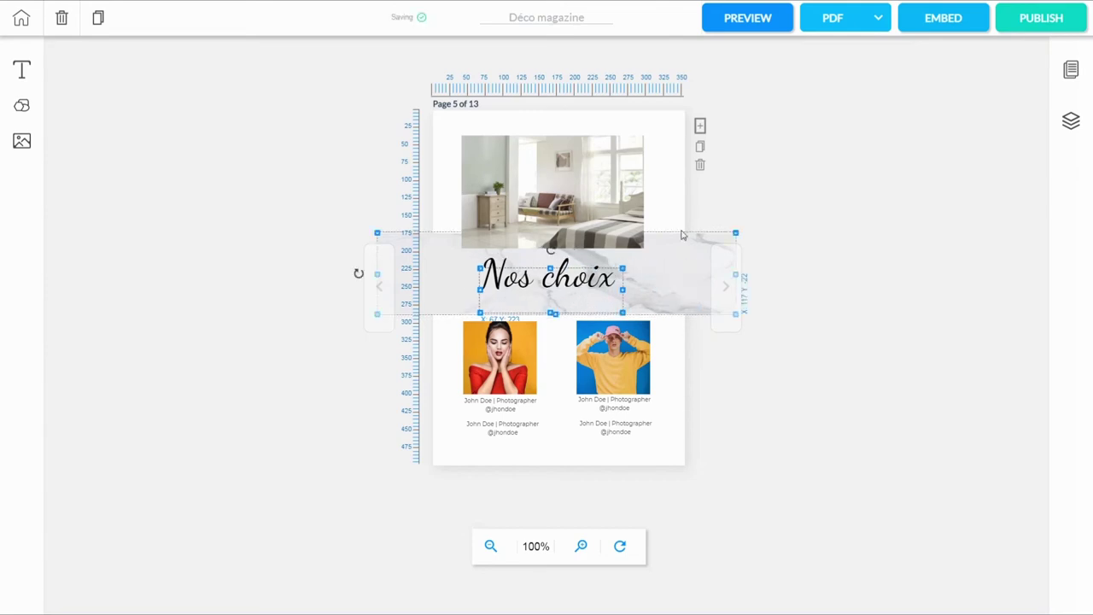
pyautogui.click(759, 214)
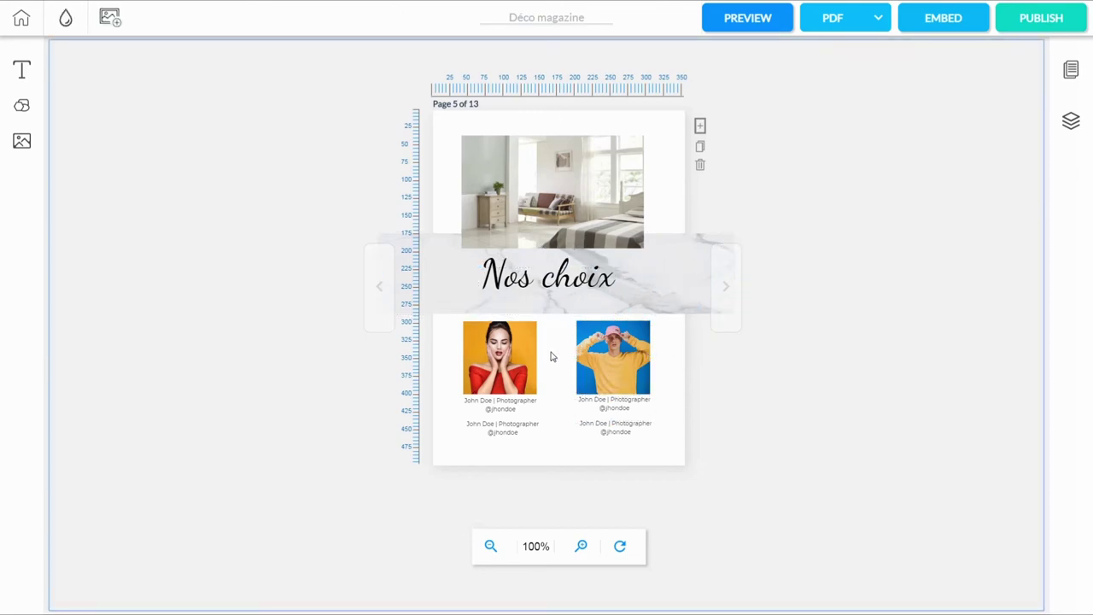
# - Delete the blue-background portrait and replace the woman's portrait on the orange background with the deco (2) image
pyautogui.rightClick(627, 357)
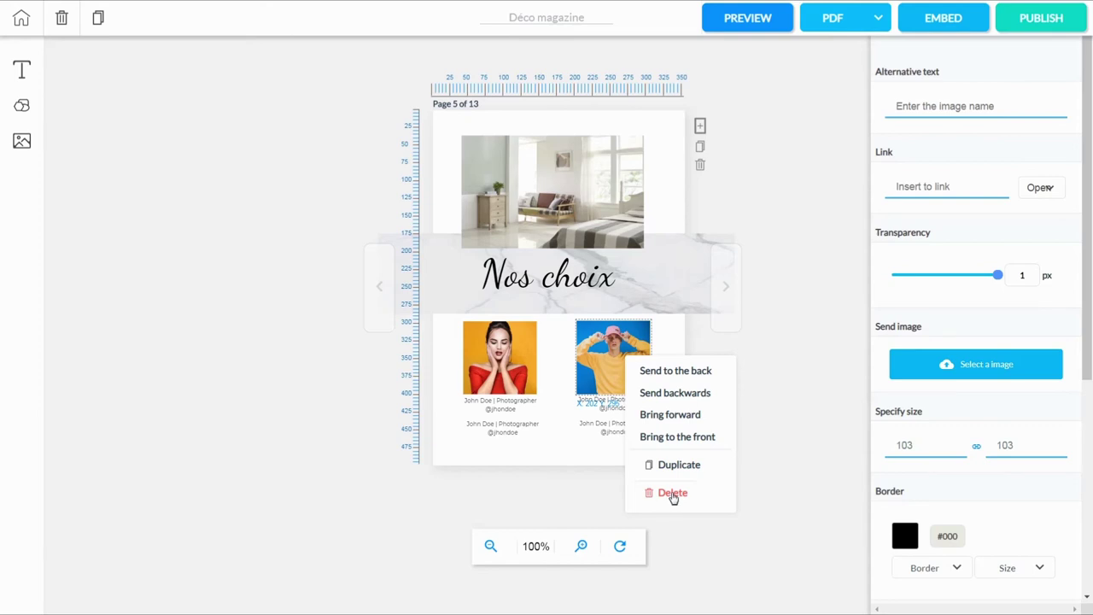
pyautogui.click(673, 492)
pyautogui.click(530, 357)
pyautogui.rightClick(515, 365)
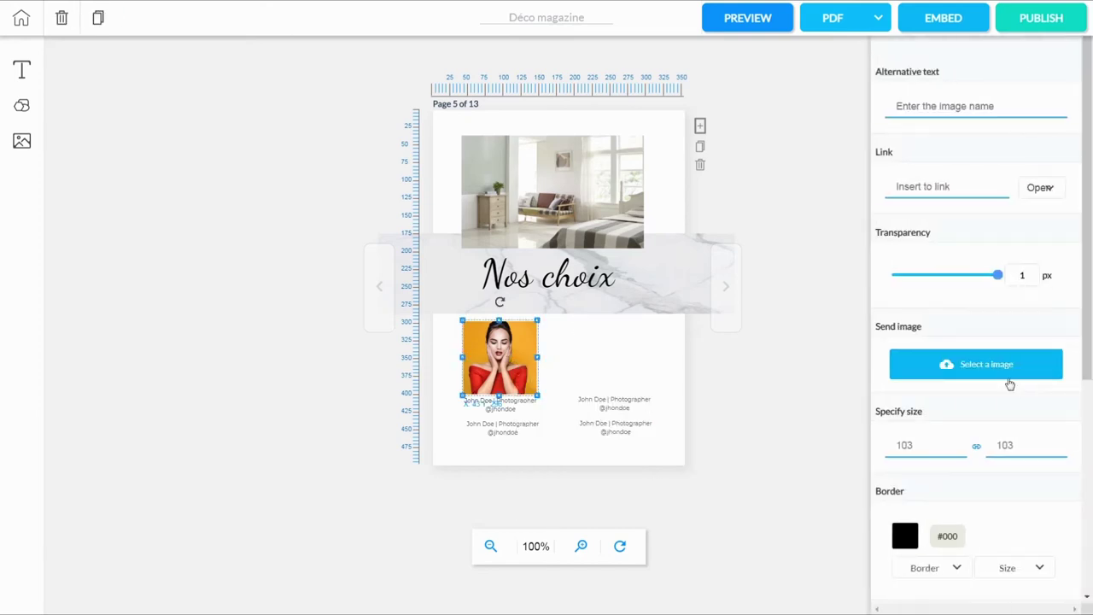
pyautogui.click(1008, 382)
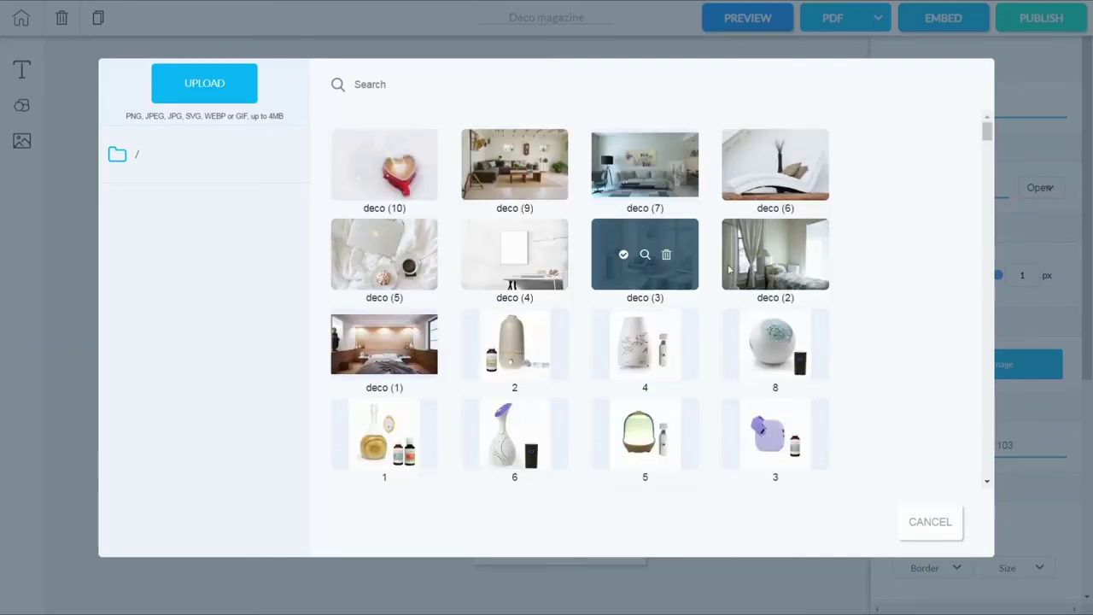
pyautogui.click(754, 255)
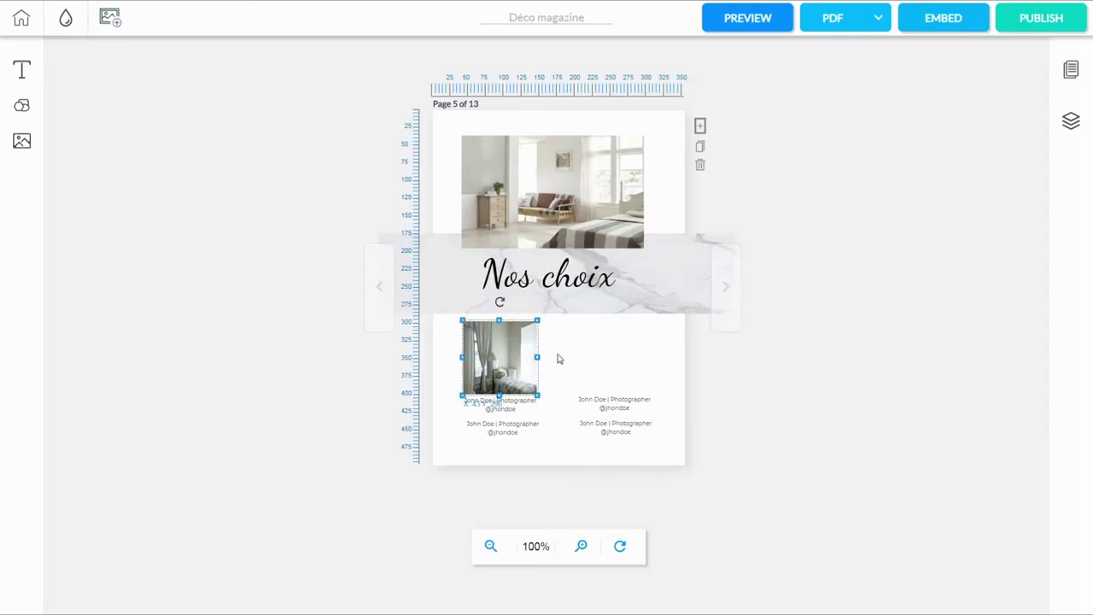
# - Move the caption directly under the deco (2) photo to the top photo's upper-left corner, and delete the upper of the two right-hand captions
pyautogui.click(540, 393)
pyautogui.click(541, 367)
pyautogui.click(537, 357)
pyautogui.click(533, 400)
pyautogui.moveTo(534, 400); pyautogui.dragTo(513, 151)
pyautogui.click(598, 411)
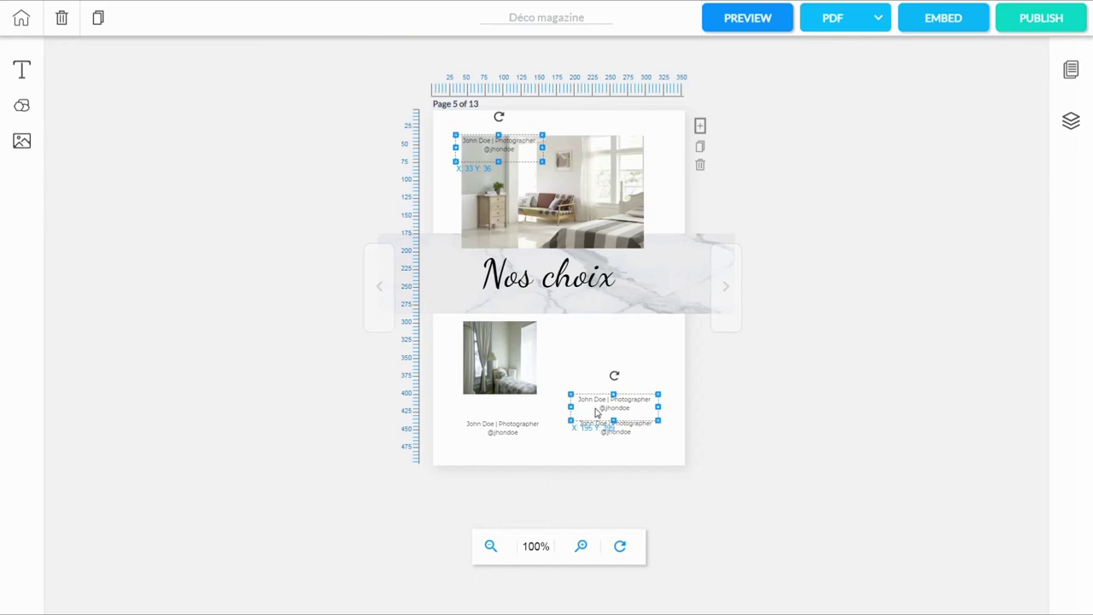
pyautogui.moveTo(598, 411); pyautogui.dragTo(637, 242)
pyautogui.rightClick(638, 242)
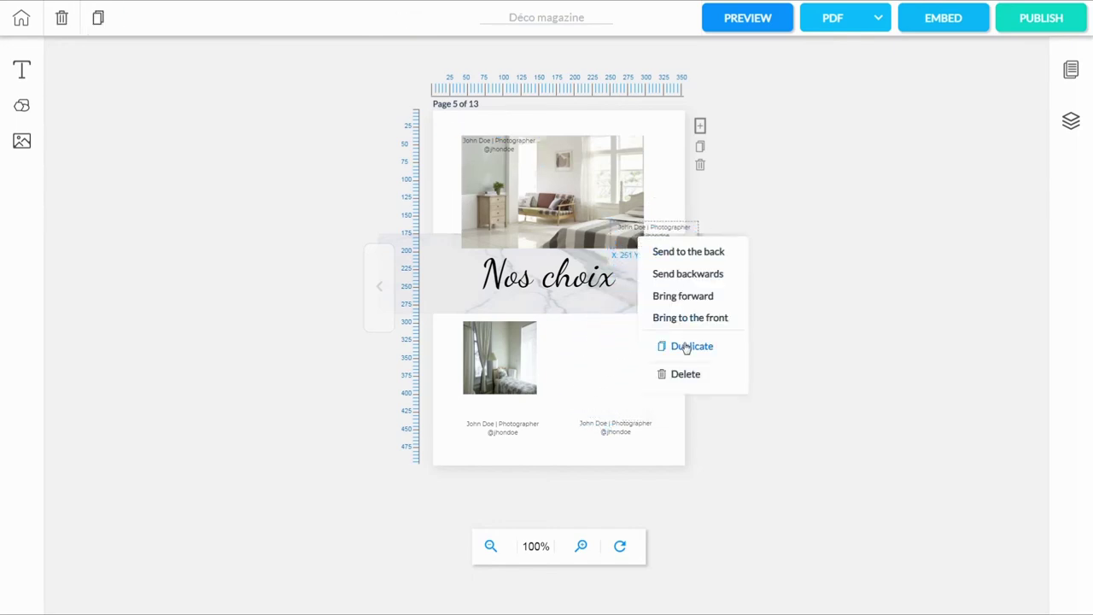
pyautogui.click(684, 374)
# - Enlarge the deco (2) photo below the marble band to about 265 by 156
pyautogui.click(533, 391)
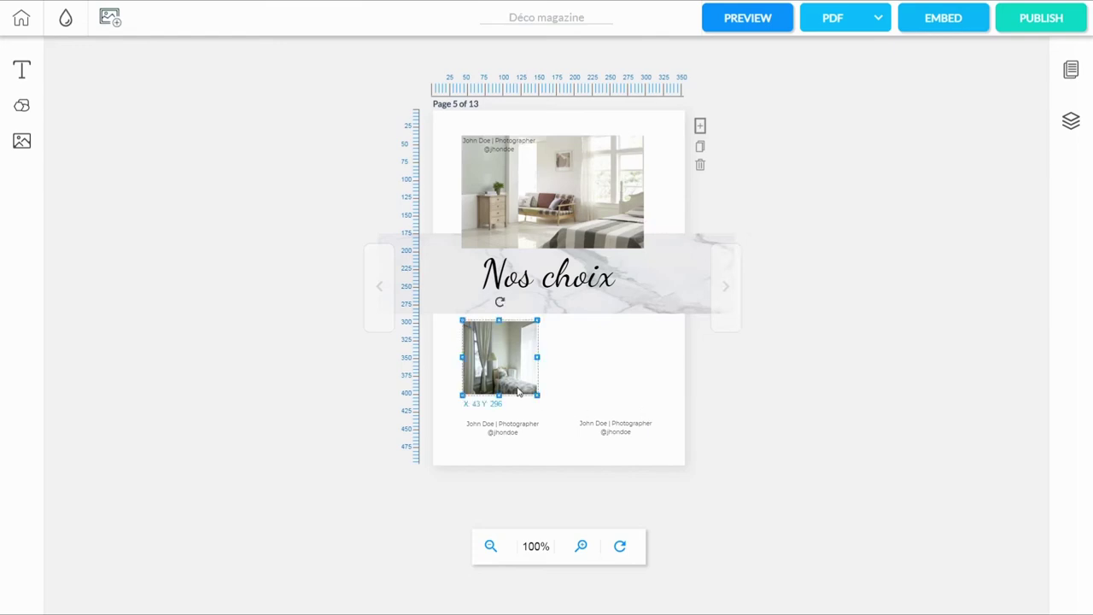
pyautogui.moveTo(541, 396); pyautogui.dragTo(654, 441)
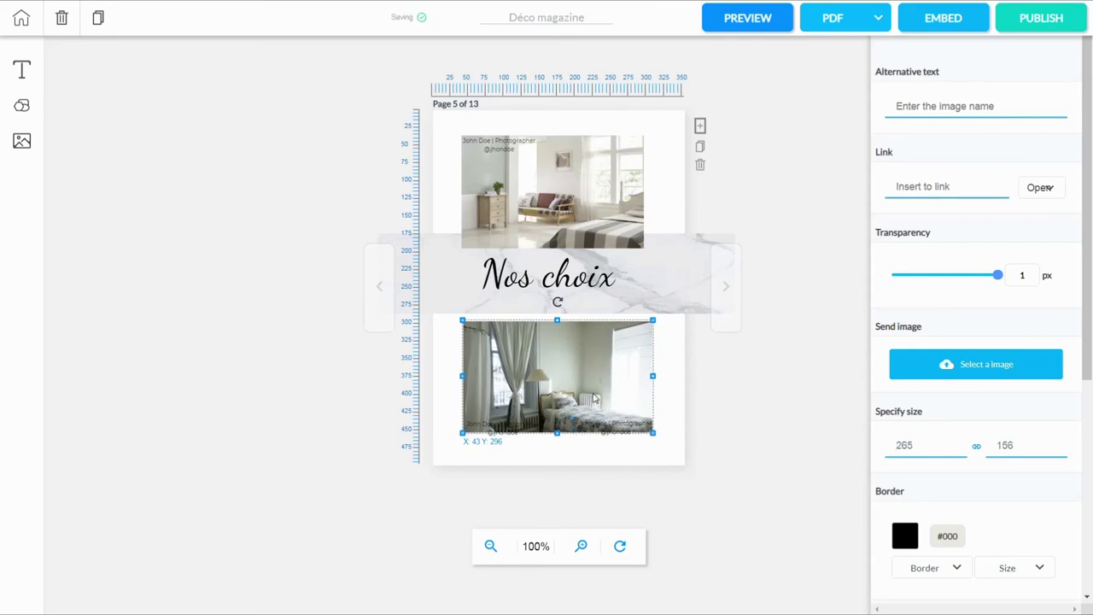
# - Align the two photos' left edges along a vertical guide, raising the lower photo to about X 53, Y 266 against the marble band
pyautogui.moveTo(594, 397); pyautogui.dragTo(593, 376)
pyautogui.click(598, 220)
pyautogui.moveTo(598, 220); pyautogui.dragTo(608, 216)
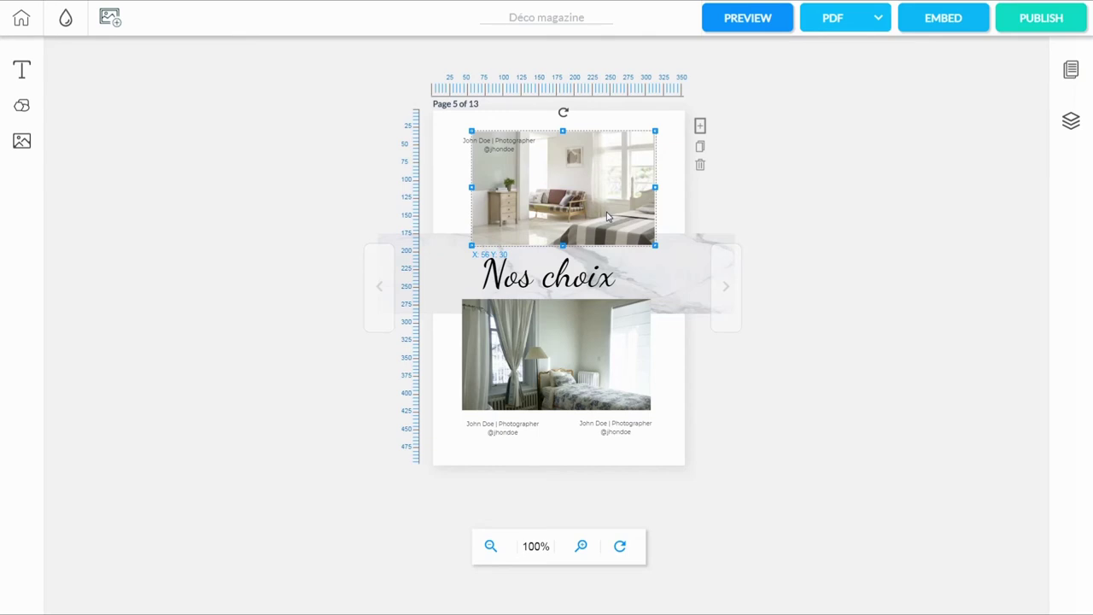
pyautogui.click(573, 350)
pyautogui.moveTo(572, 357); pyautogui.dragTo(579, 356)
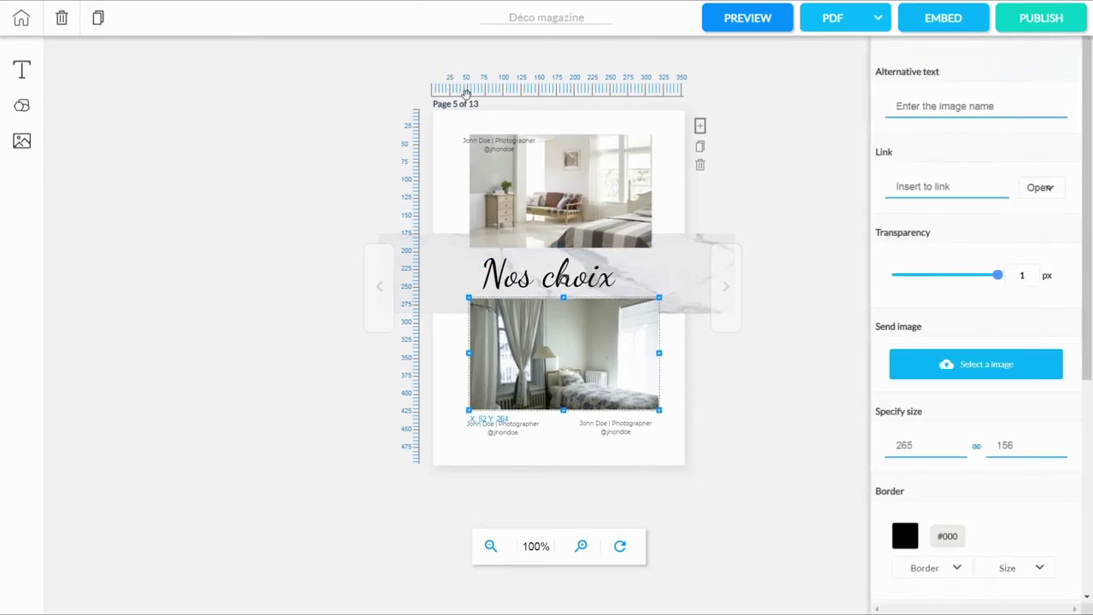
pyautogui.moveTo(416, 222); pyautogui.dragTo(457, 236)
pyautogui.moveTo(563, 368); pyautogui.dragTo(563, 373)
# - Position captions inside the top photo's upper-left corner and the lower photo's lower-right corner, and delete the spare caption below
pyautogui.moveTo(521, 436)
pyautogui.mouseDown()
pyautogui.moveTo(522, 447)
pyautogui.moveTo(542, 440)
pyautogui.mouseUp()
pyautogui.click(504, 147)
pyautogui.moveTo(509, 150); pyautogui.dragTo(523, 154)
pyautogui.click(561, 429)
pyautogui.moveTo(541, 434); pyautogui.dragTo(602, 448)
pyautogui.rightClick(602, 448)
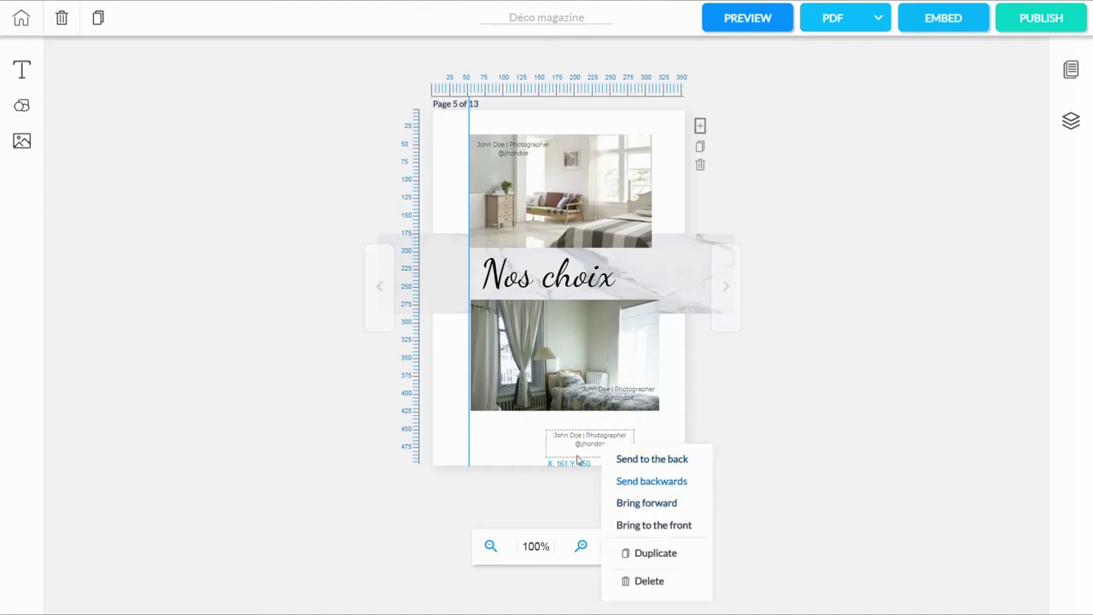
pyautogui.click(647, 582)
# - Remove the vertical guide from page 5 and clear the selection
pyautogui.click(588, 346)
pyautogui.click(688, 312)
pyautogui.click(820, 371)
pyautogui.click(480, 374)
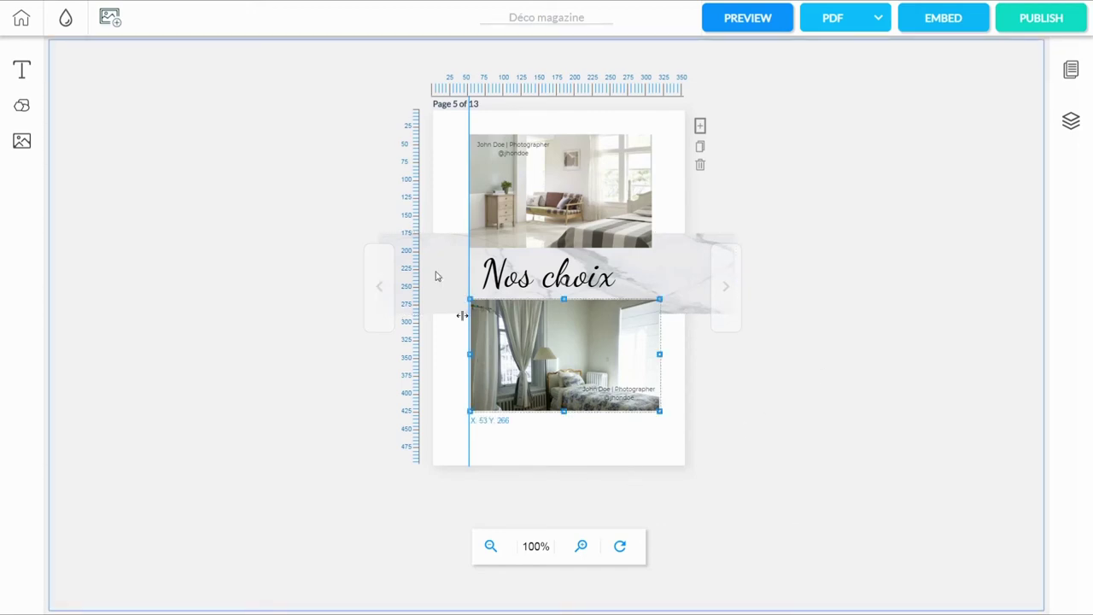
pyautogui.click(454, 255)
pyautogui.moveTo(468, 256); pyautogui.dragTo(389, 262)
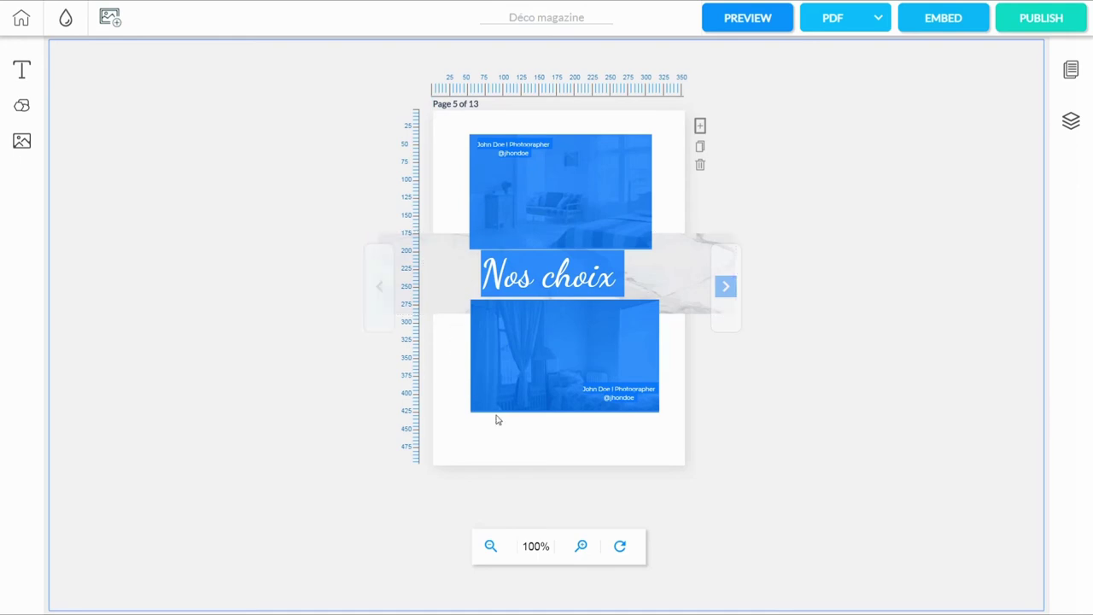
pyautogui.click(764, 418)
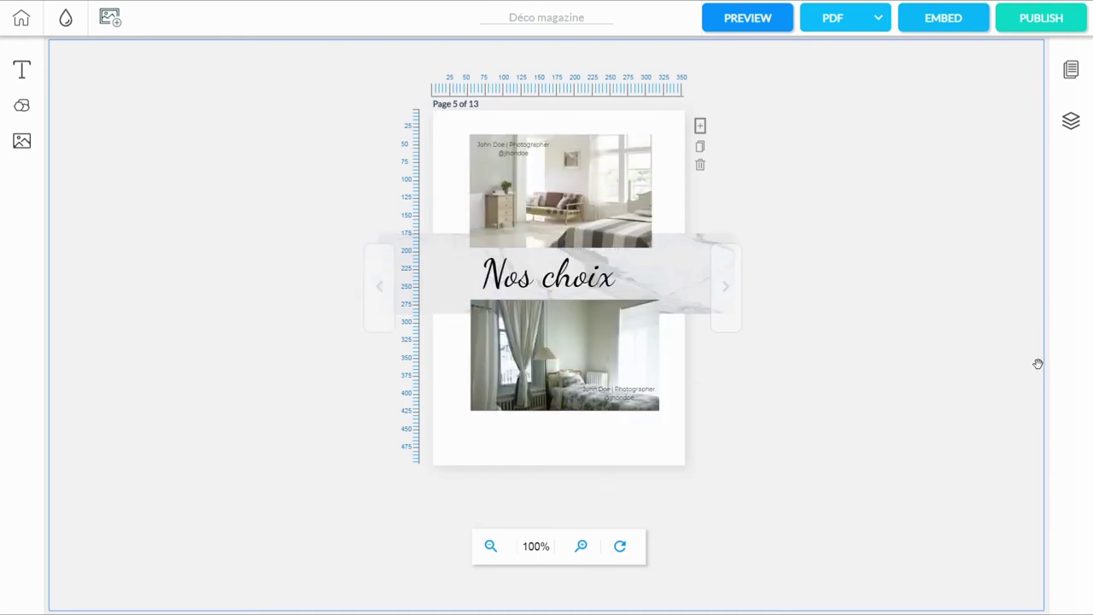